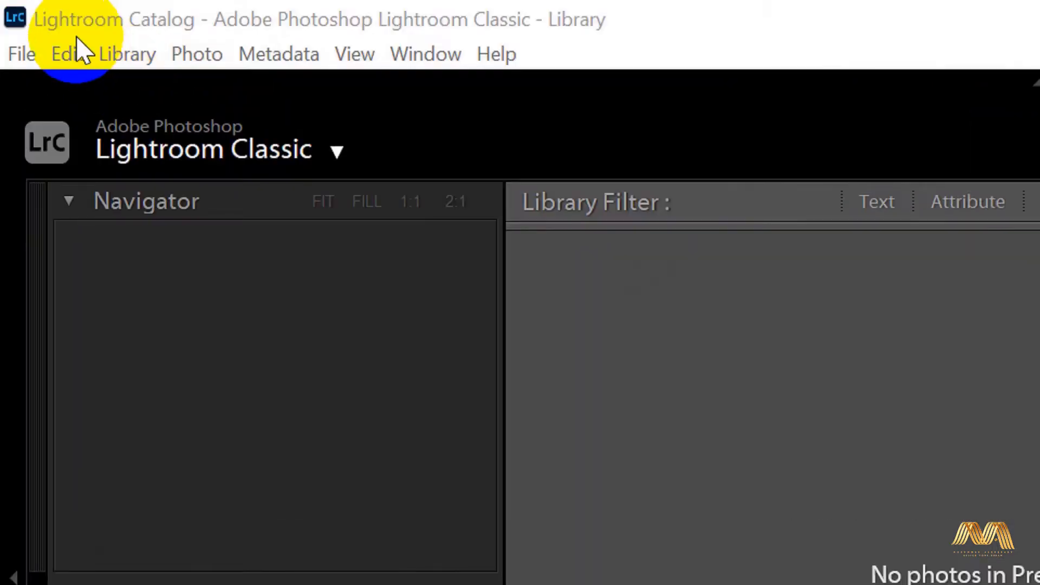
Step: Create a new catalog named "lightroom Tutorial" in the Desktop folder
left_click(22, 54)
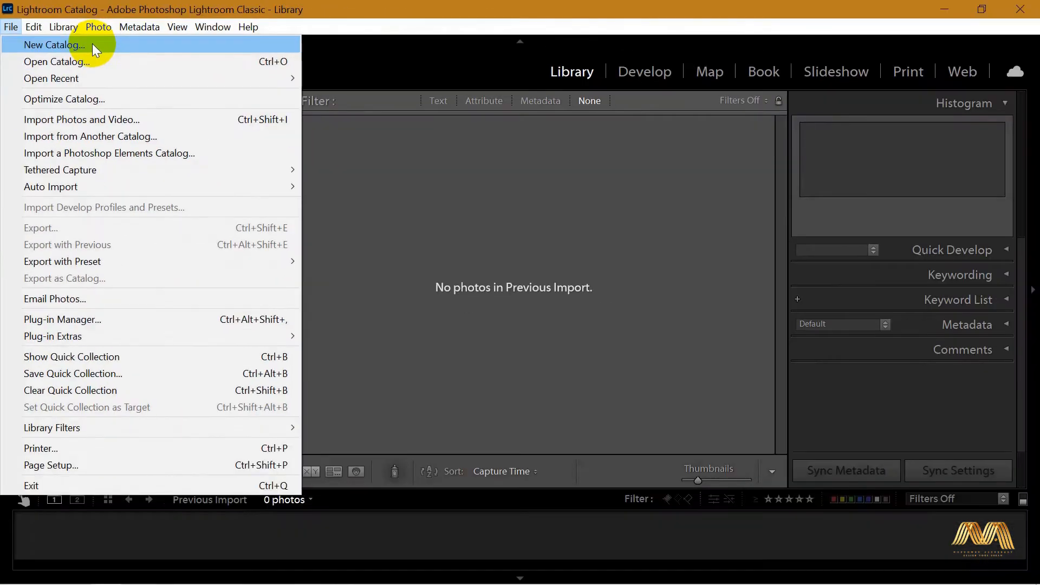
left_click(92, 44)
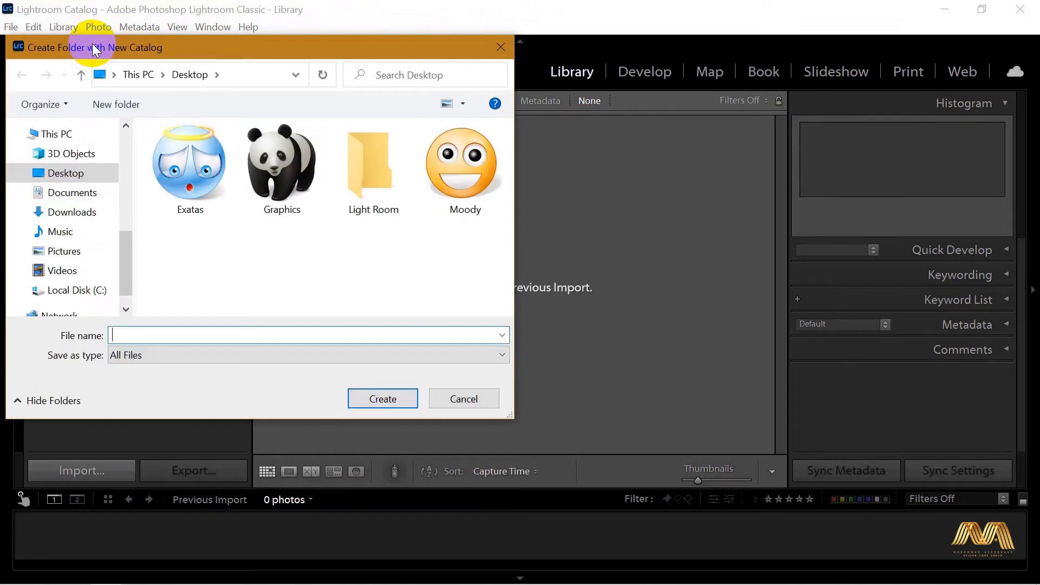
left_click_drag(291, 56, 546, 82)
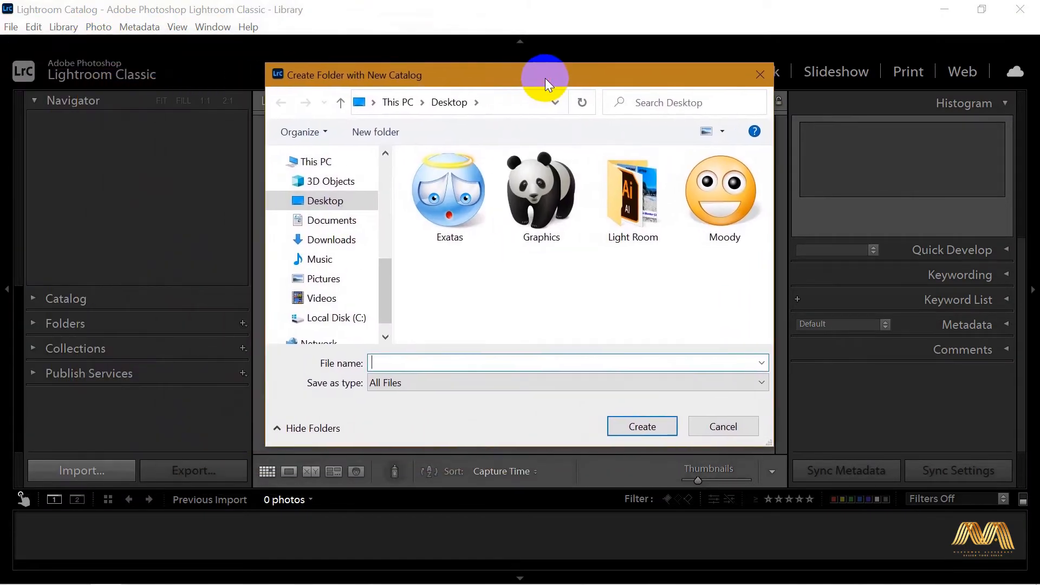
left_click(342, 197)
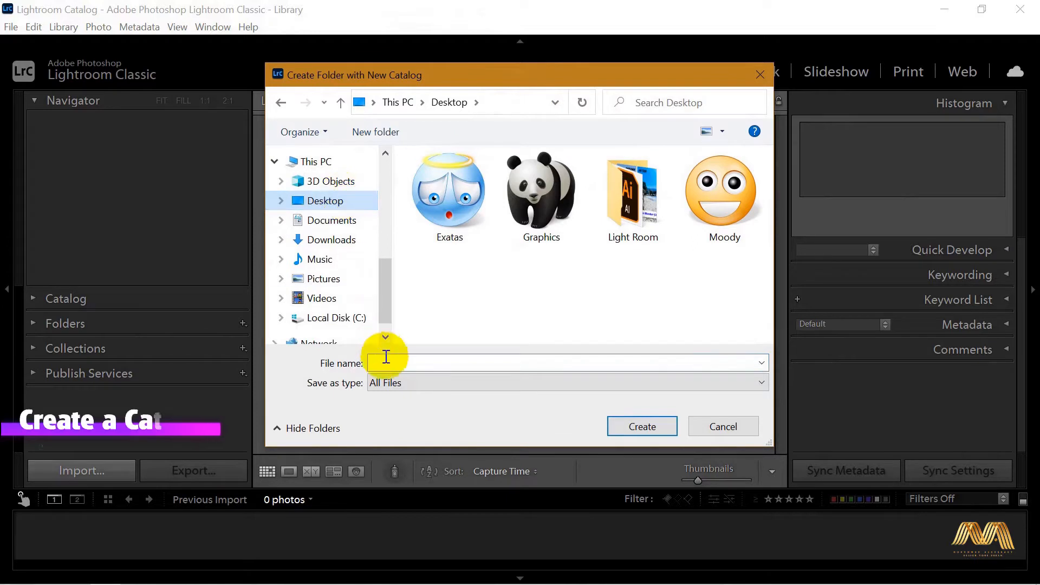
left_click(404, 362)
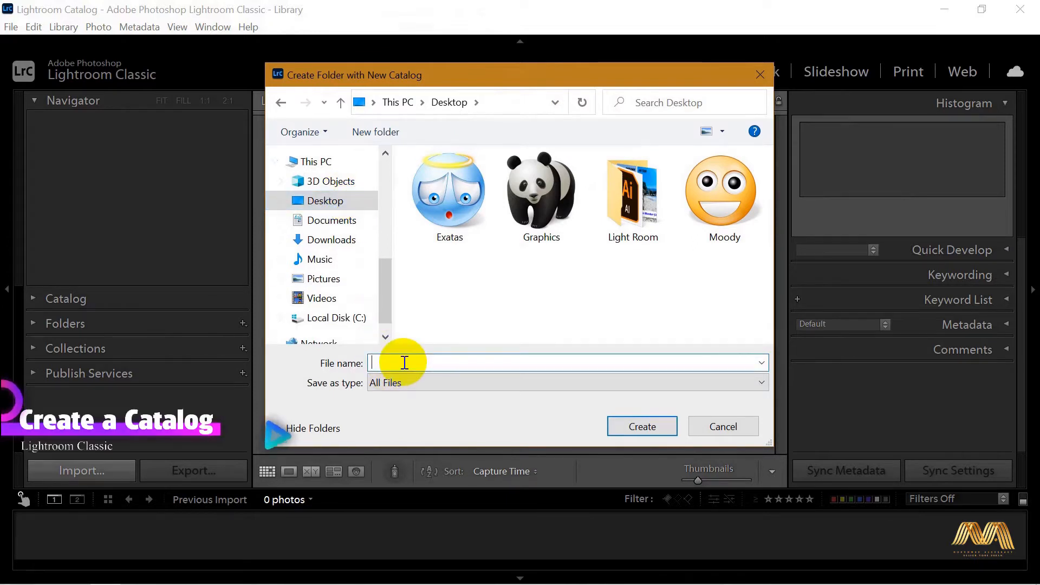
type("lightroom ")
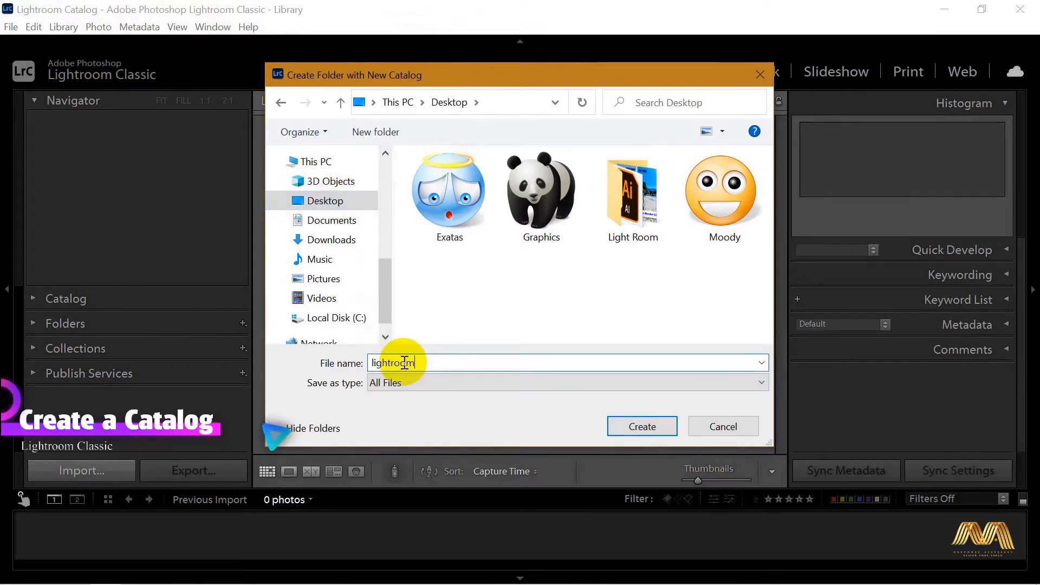
type("Tutorial")
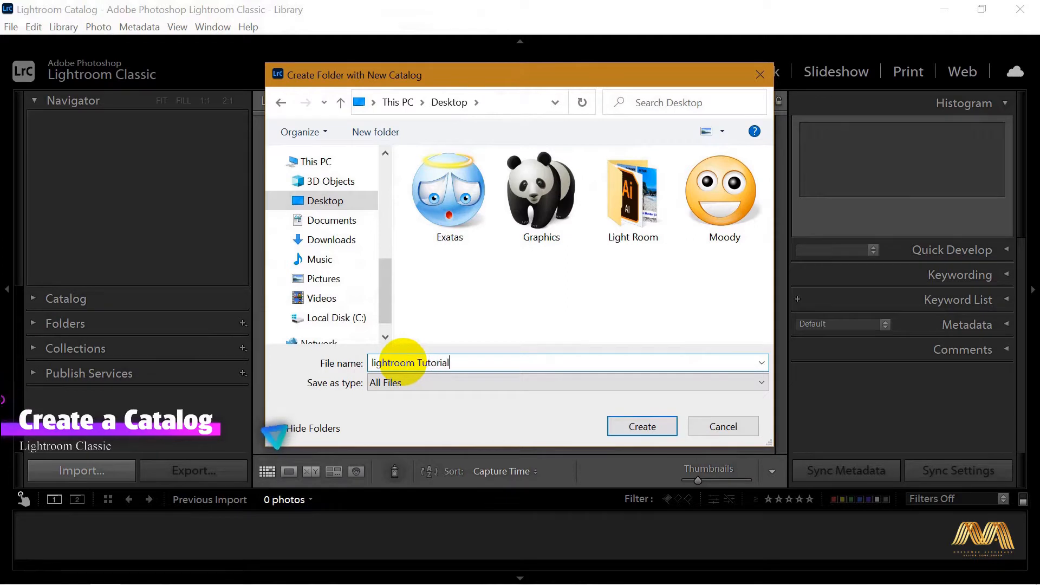
left_click(635, 425)
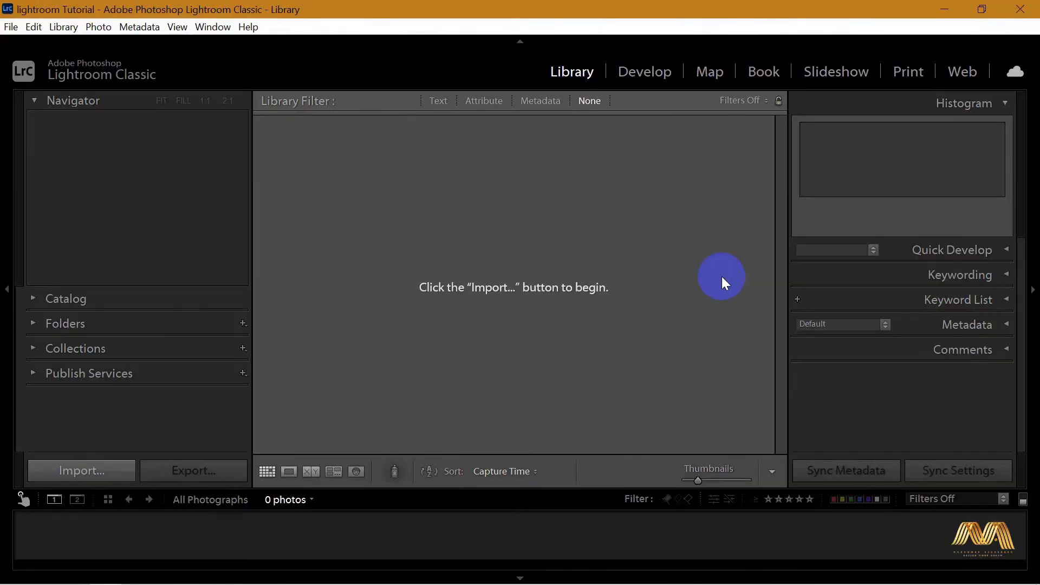
Step: Examine the catalog files in the desktop's lightroom Tutorial folder, and return to Lightroom Classic
left_click(944, 10)
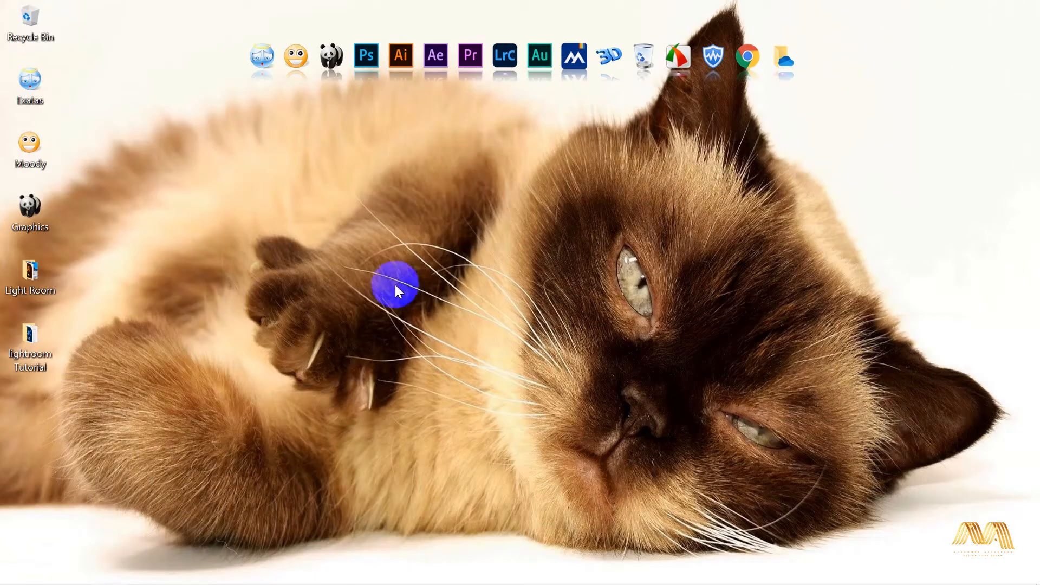
double_click(32, 338)
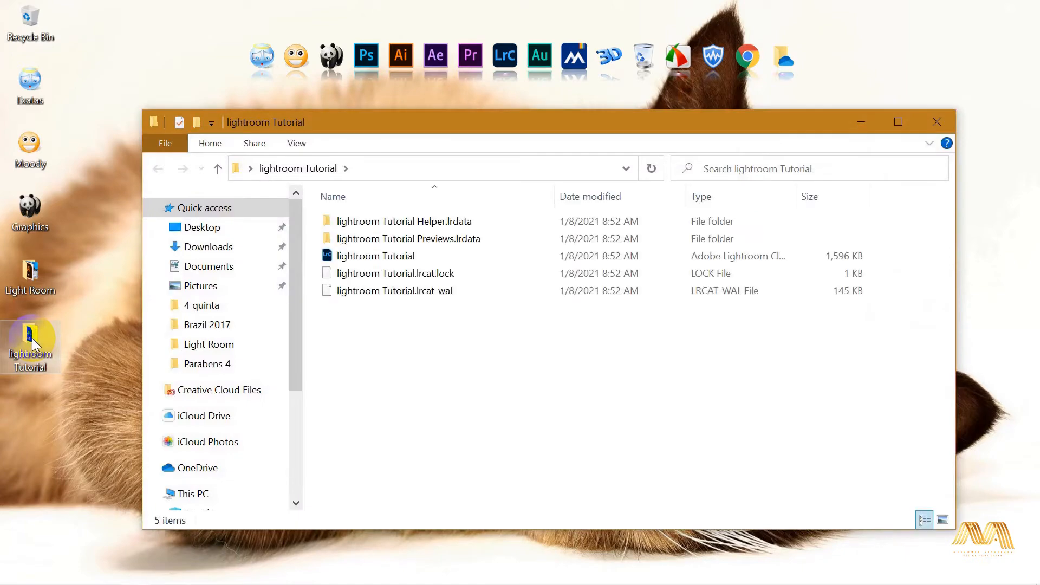
left_click(401, 255)
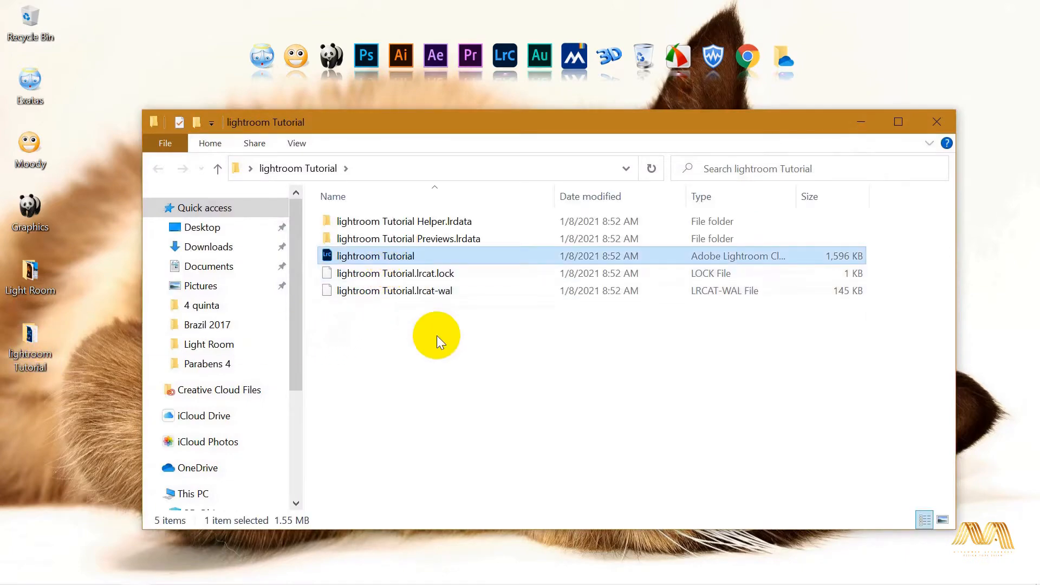
left_click(936, 124)
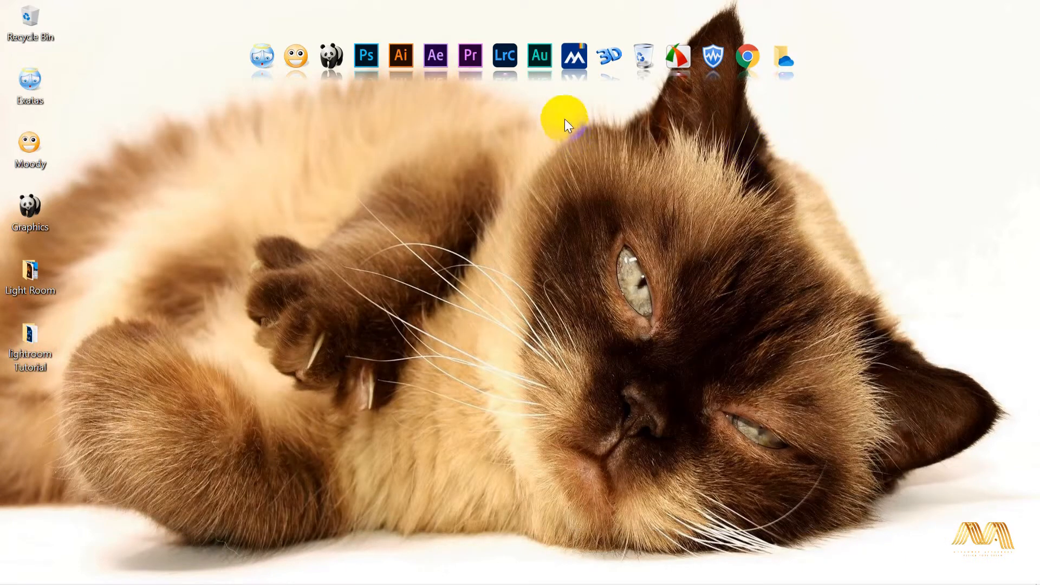
left_click(502, 63)
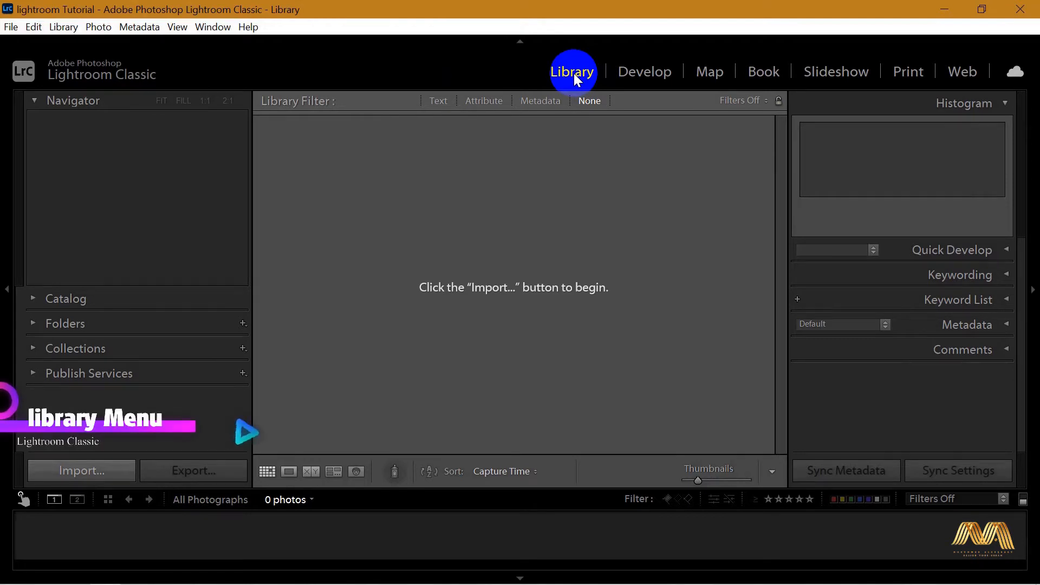
Step: Start a photo import with the Desktop > Light Room > images folder as the source
left_click(82, 471)
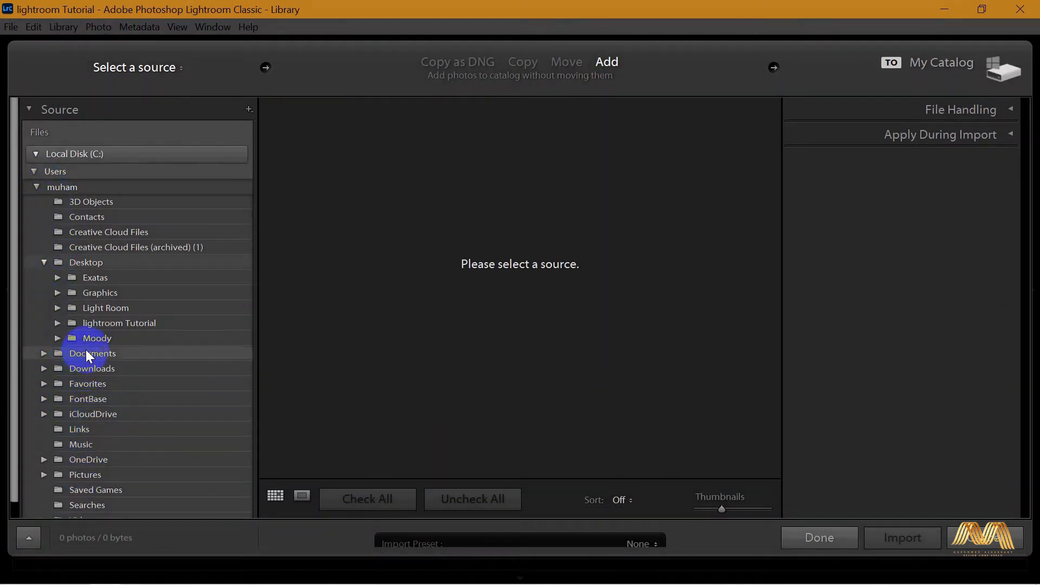
left_click(82, 263)
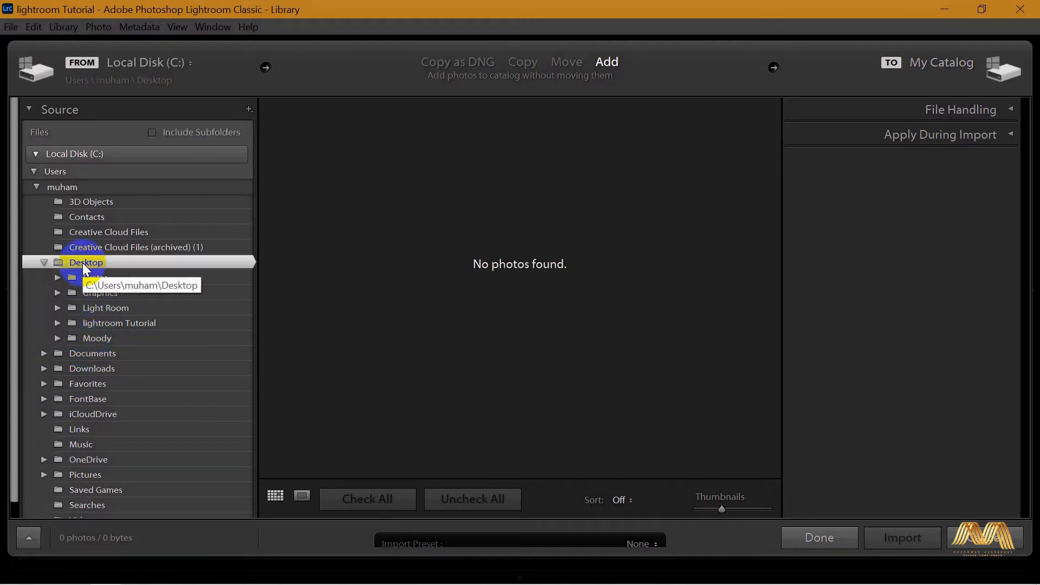
left_click(57, 308)
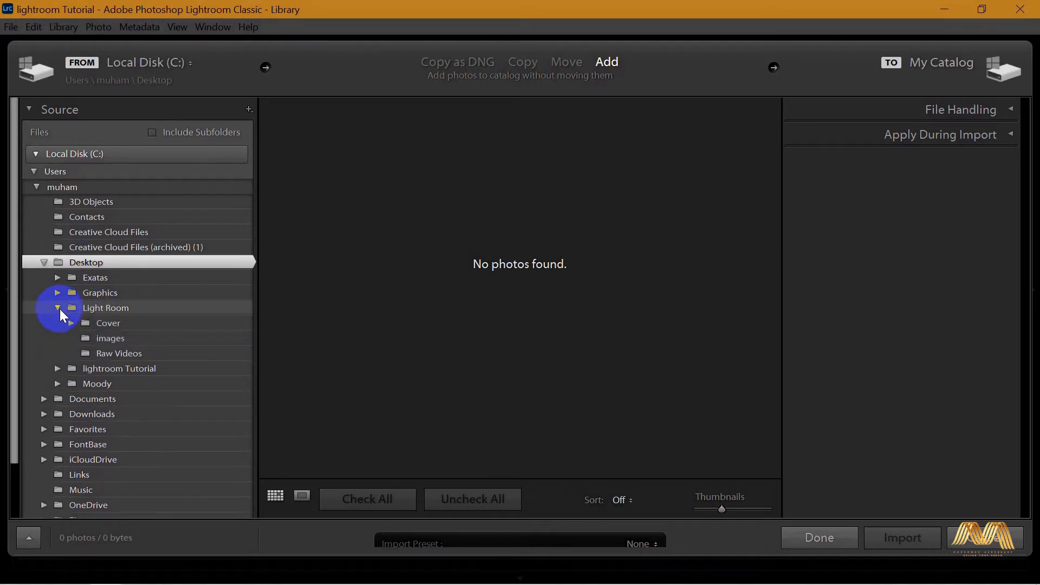
left_click(109, 340)
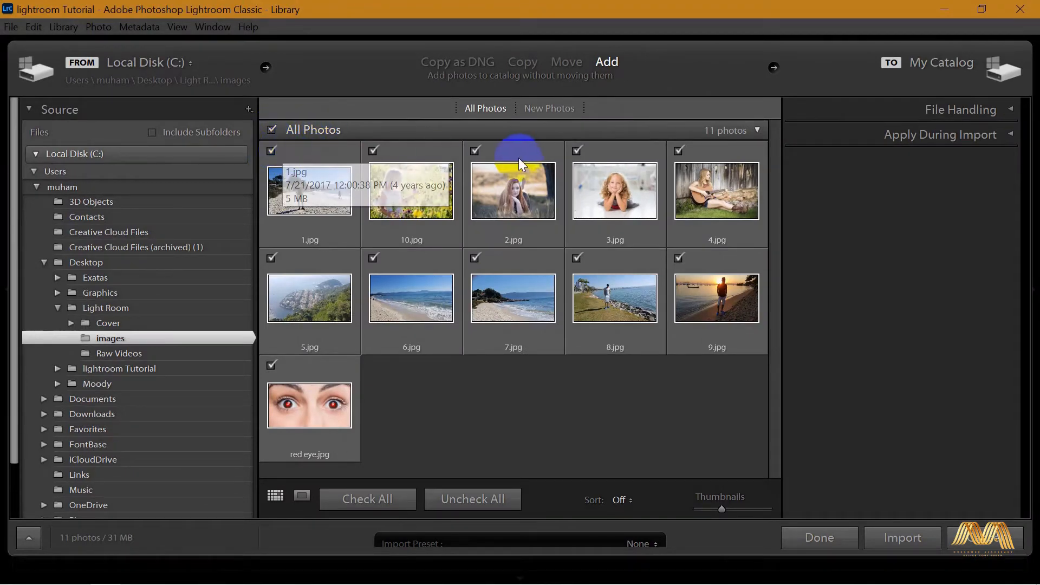
Step: Mark only red eye.jpg, 5.jpg, 10.jpg and 2.jpg for import, and reselect all photos
left_click(485, 500)
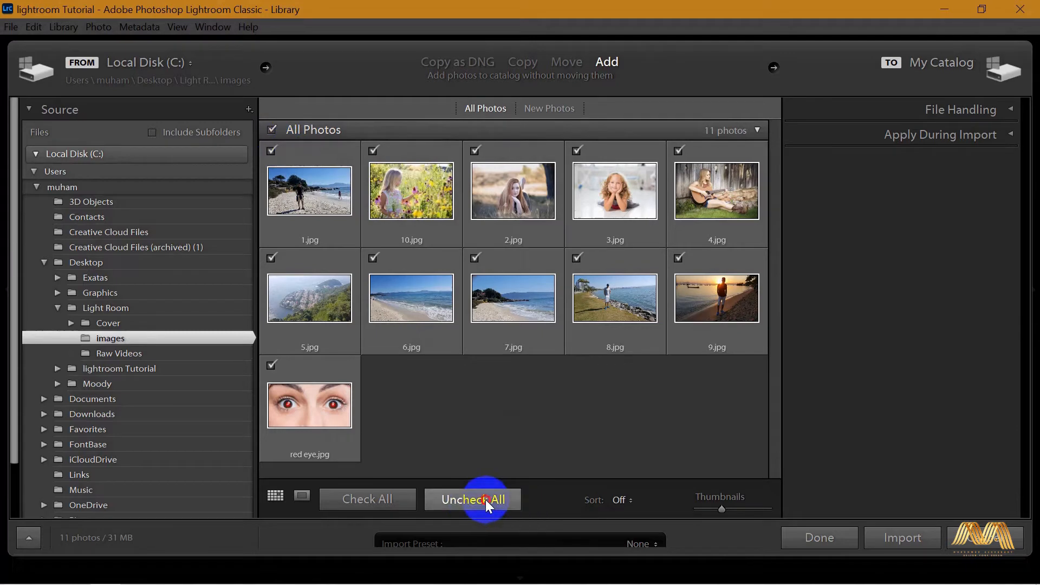
left_click(271, 365)
left_click(271, 258)
left_click(373, 151)
left_click(475, 152)
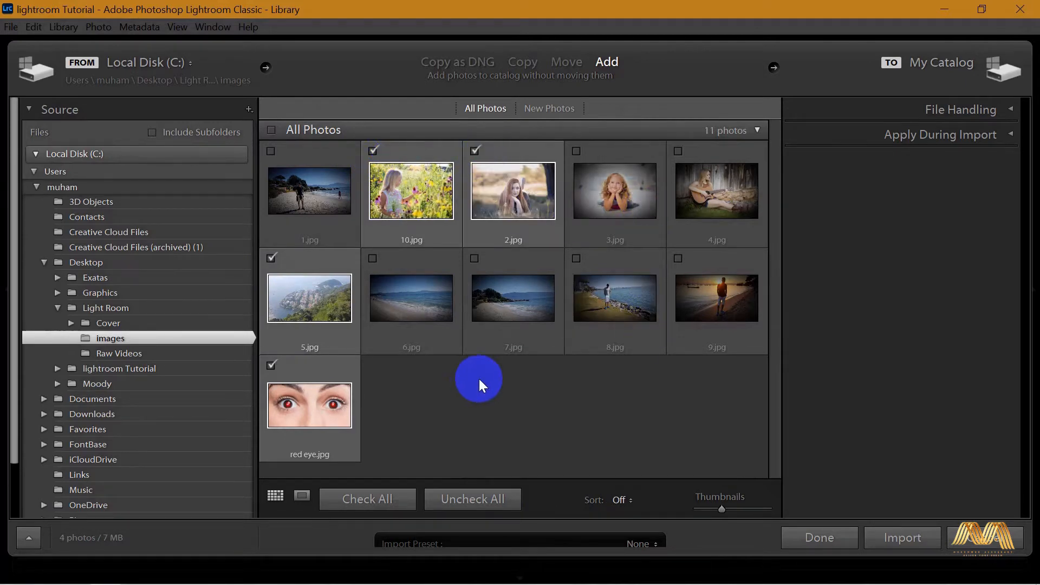
left_click(310, 129)
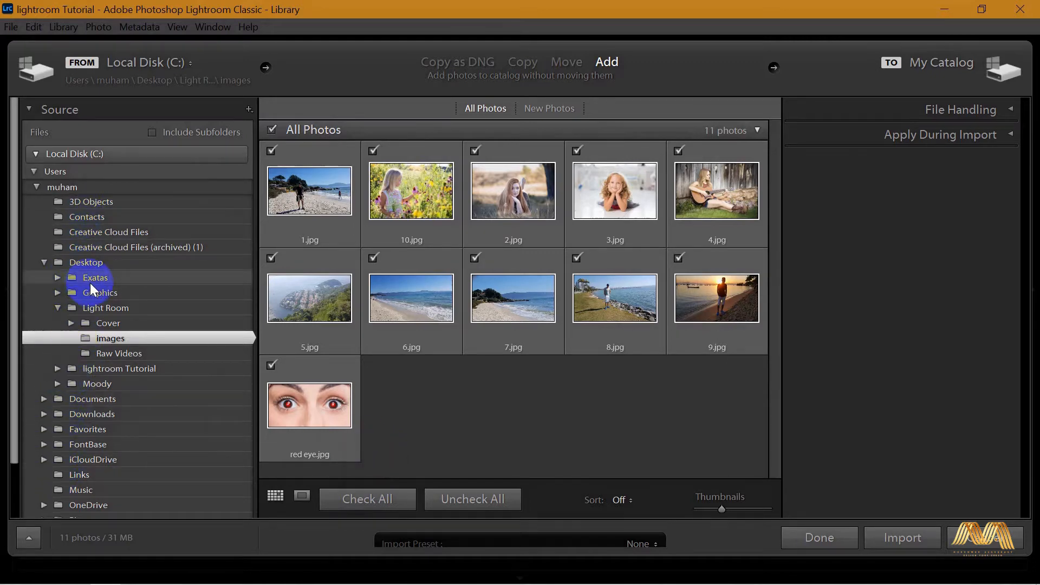
Step: Look through the locations available for adding a network volume as an import source, and cancel
left_click(249, 110)
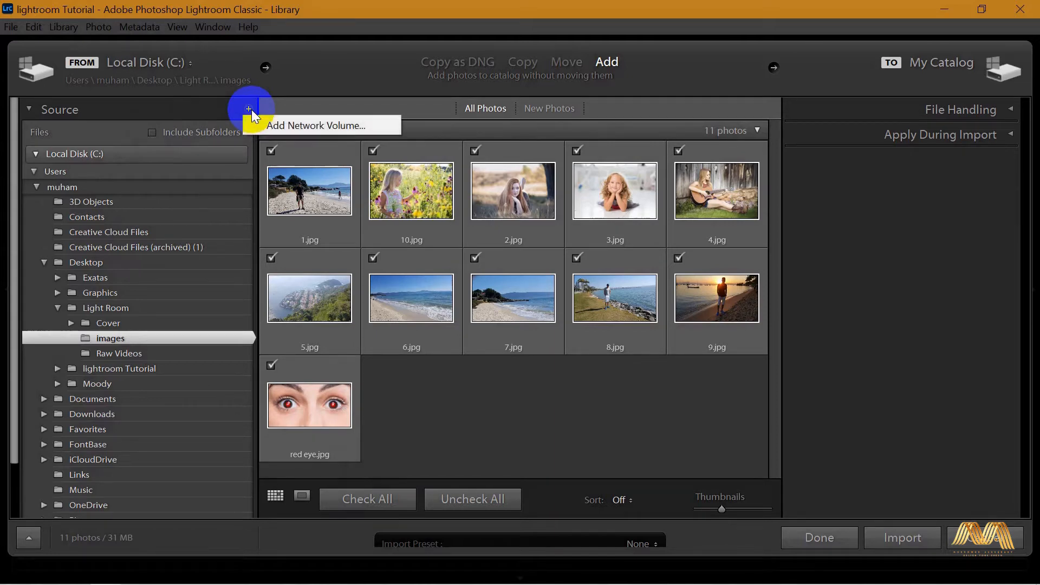
left_click(317, 126)
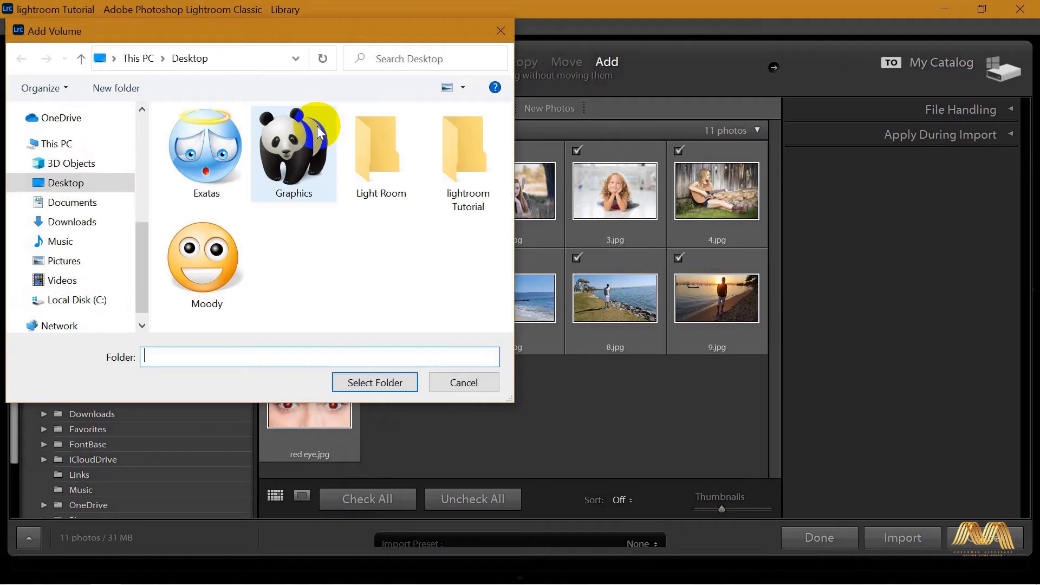
left_click_drag(302, 36, 553, 57)
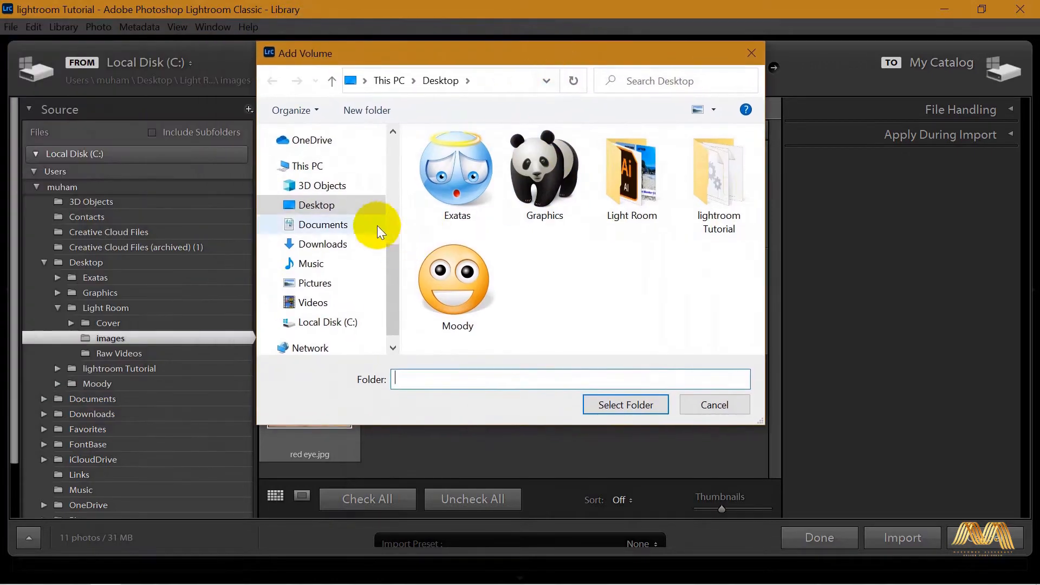
mouse_move(391, 279)
left_mouse_down()
mouse_move(398, 144)
mouse_move(412, 280)
left_mouse_up()
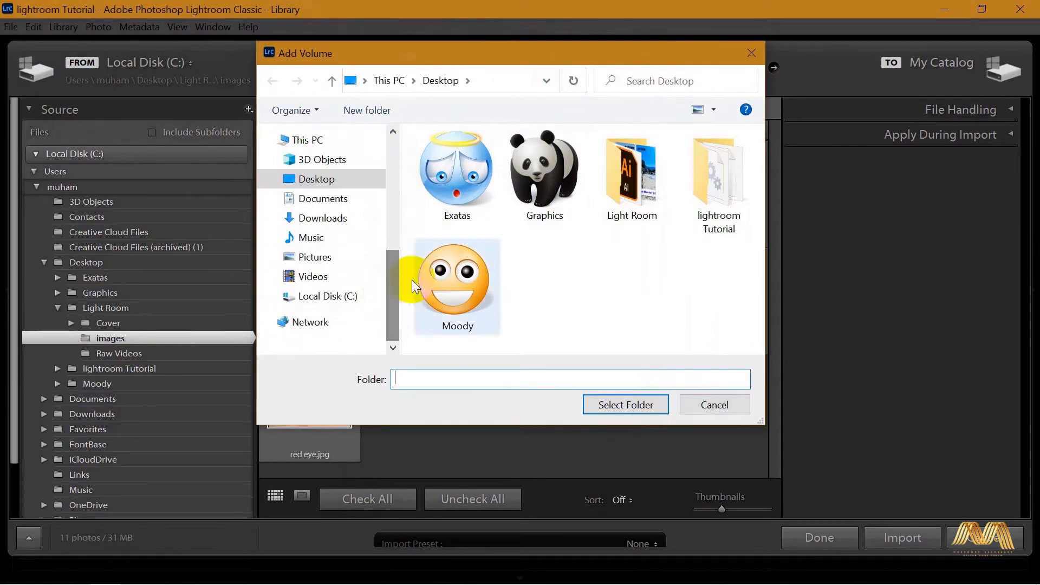
left_click(751, 59)
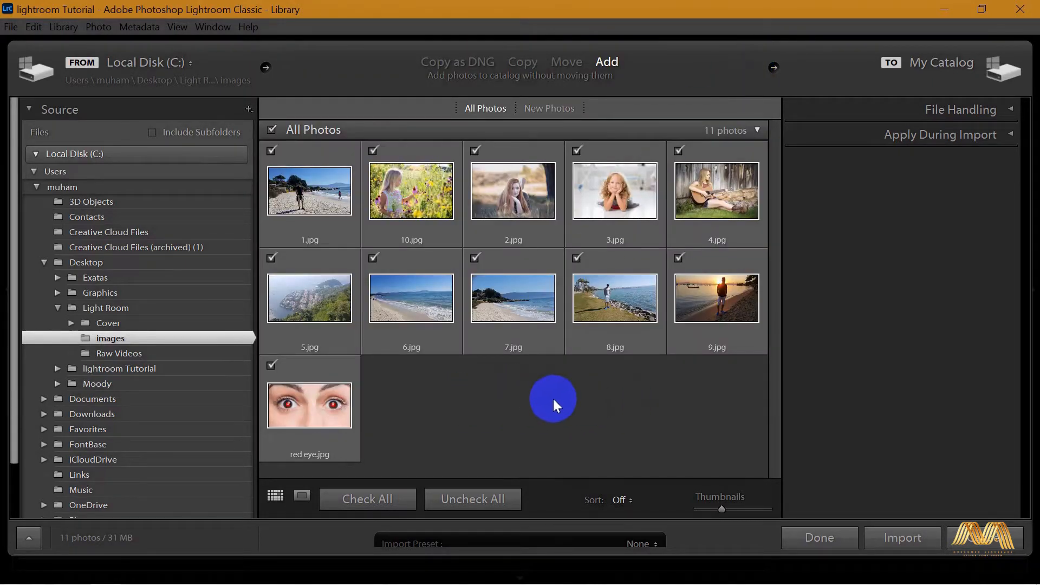
Step: Show the desktop's Light Room > images folder over the reduced Lightroom window with all its photos selected, and return to the maximized import window
double_click(571, 13)
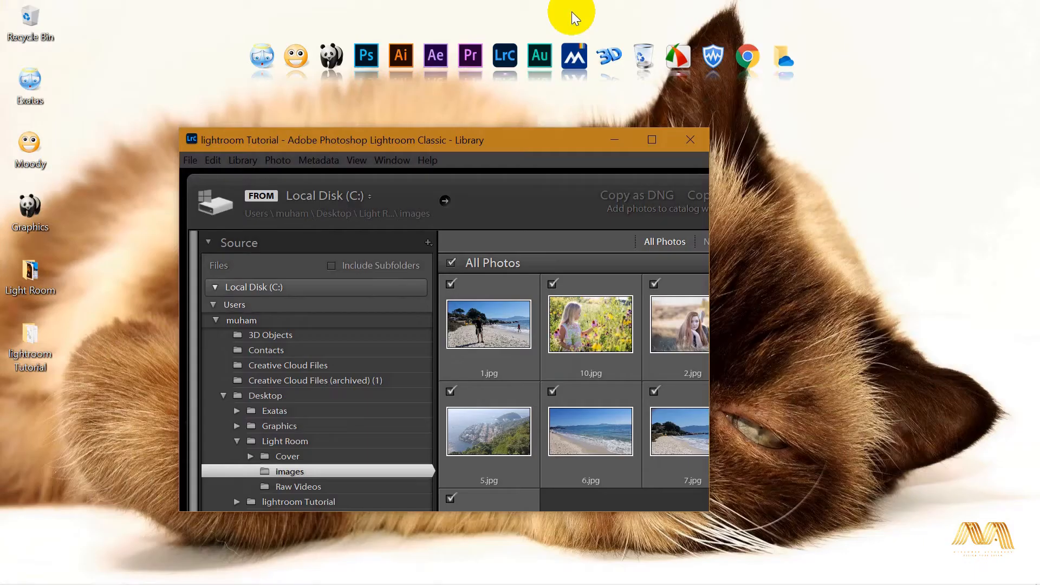
double_click(28, 275)
double_click(434, 249)
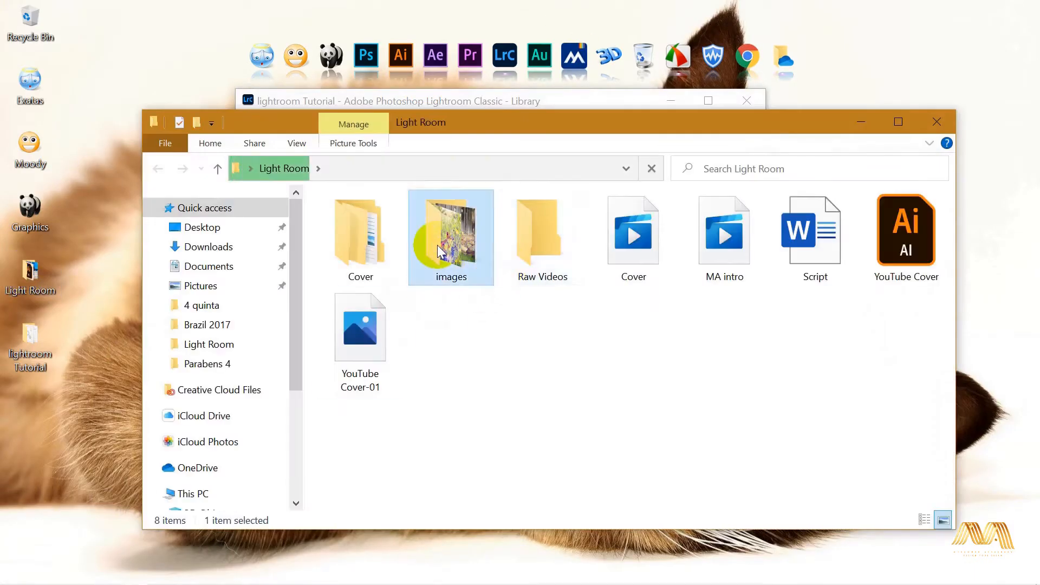
left_click_drag(876, 362, 332, 214)
left_click_drag(484, 127, 491, 250)
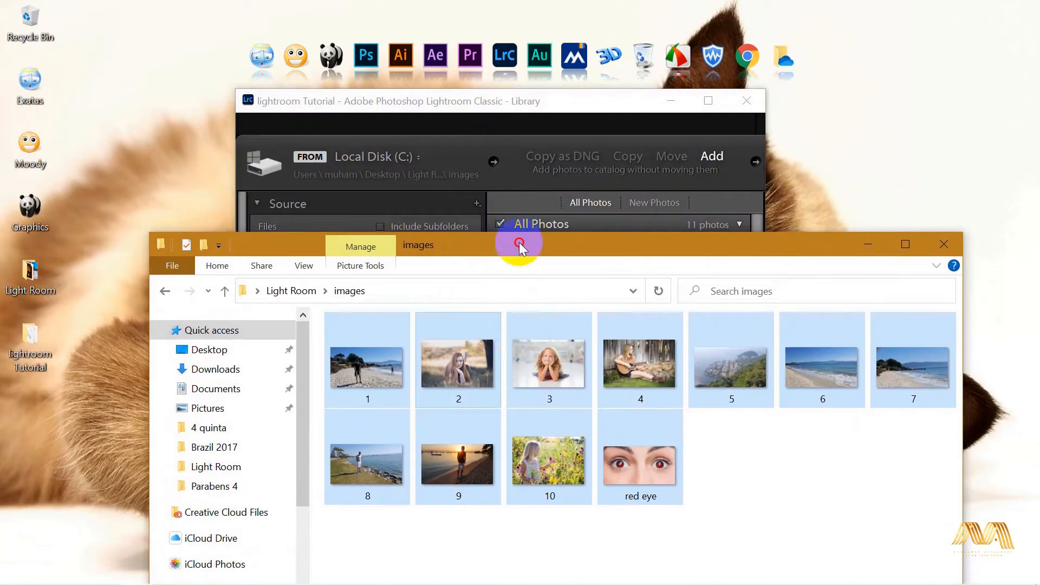
left_click(708, 101)
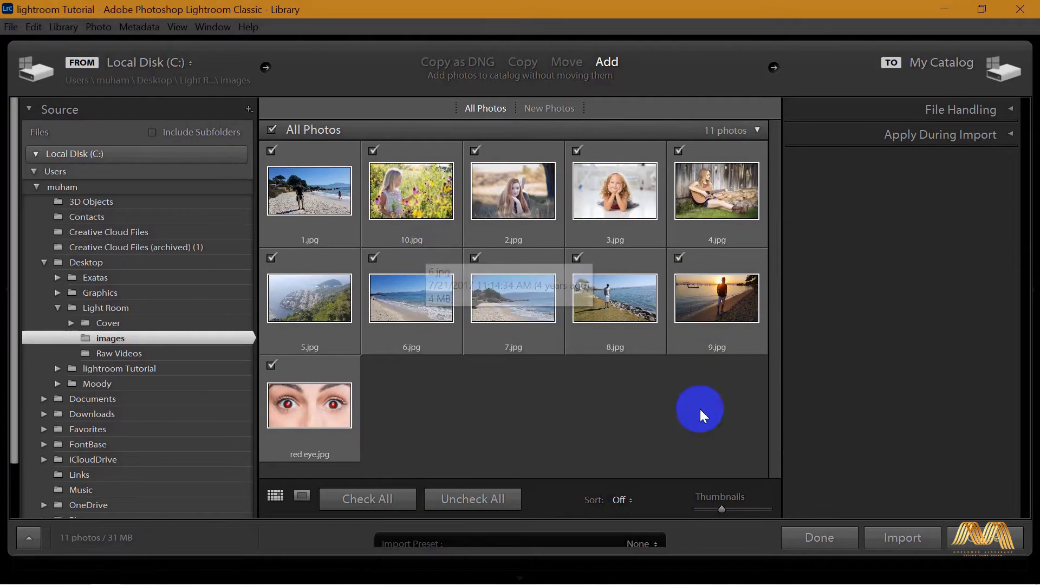
Step: Import all the checked photos into the catalog and try the grid's thumbnail size control
left_click(902, 538)
left_click(330, 210)
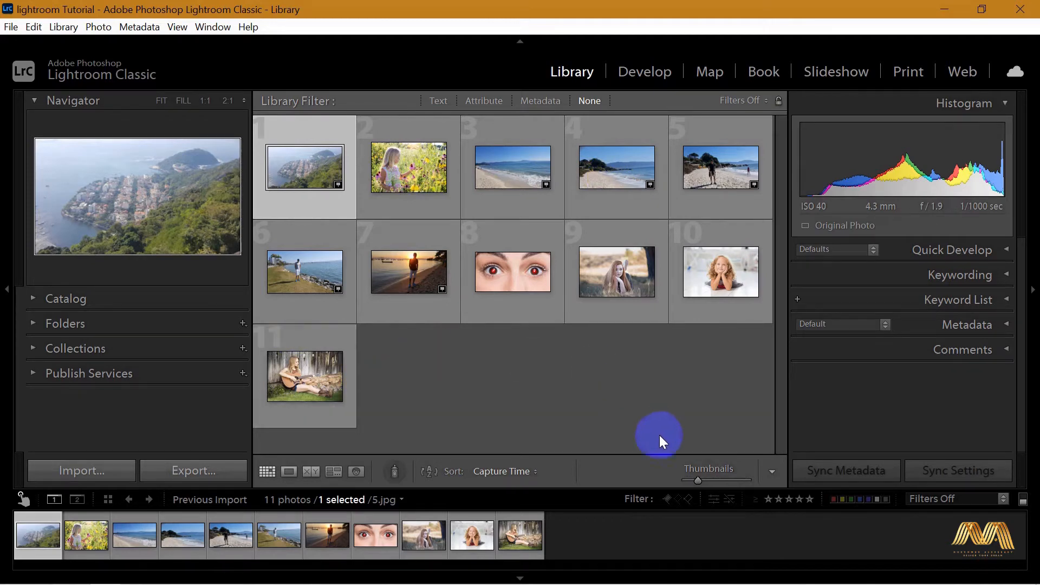
mouse_move(697, 480)
left_mouse_down()
mouse_move(708, 479)
mouse_move(683, 477)
mouse_move(697, 477)
left_mouse_up()
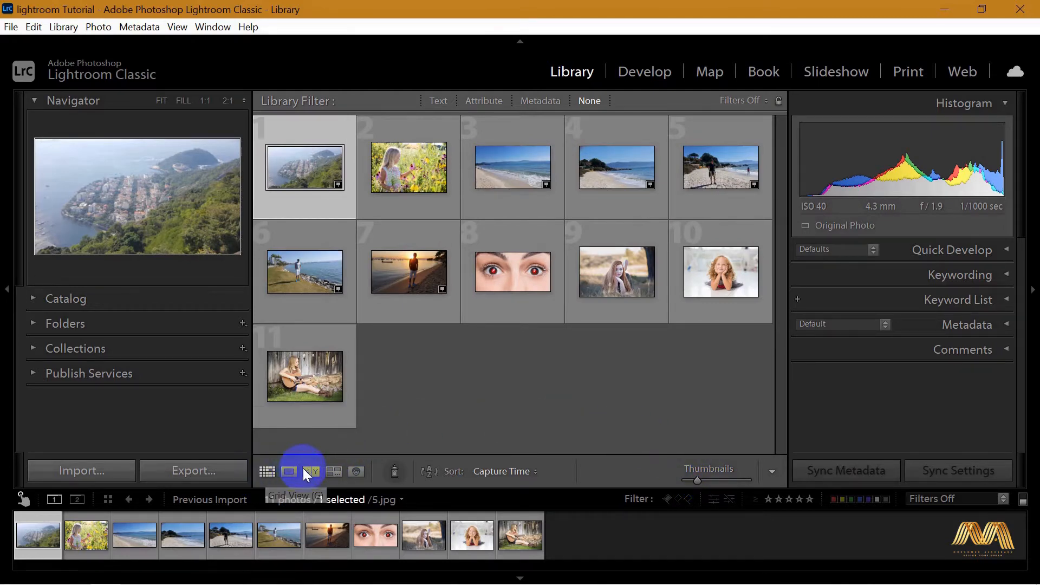
Step: Switch to Loupe view and look through the second to sixth imported photos one at a time
left_click(288, 472)
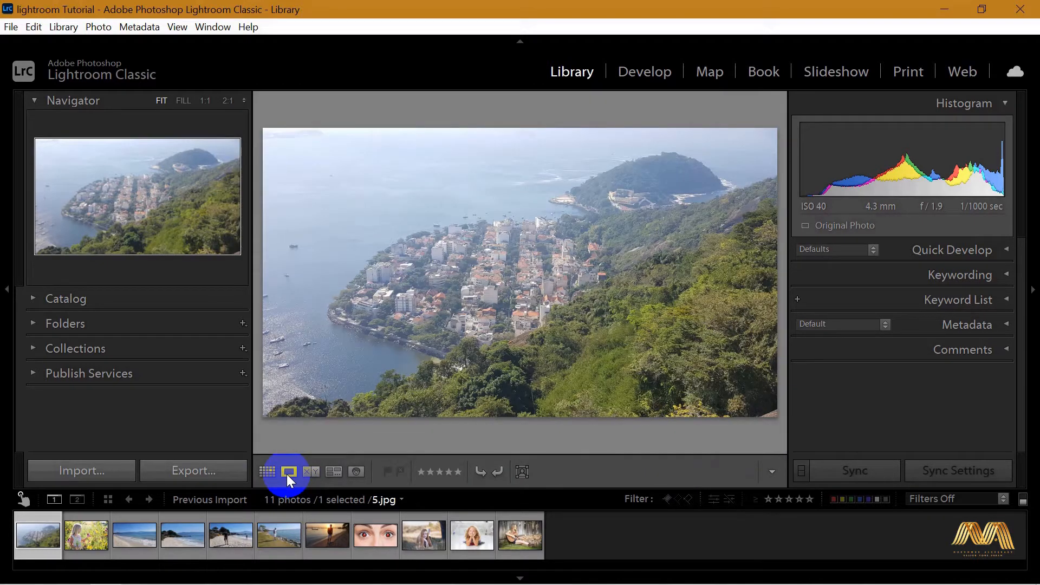
left_click(89, 538)
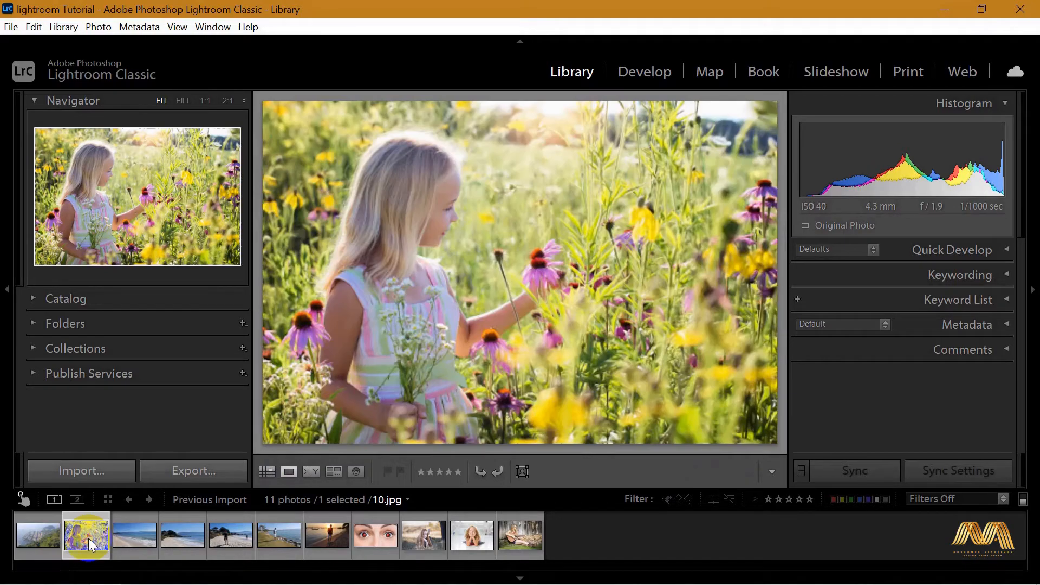
left_click(121, 536)
left_click(180, 537)
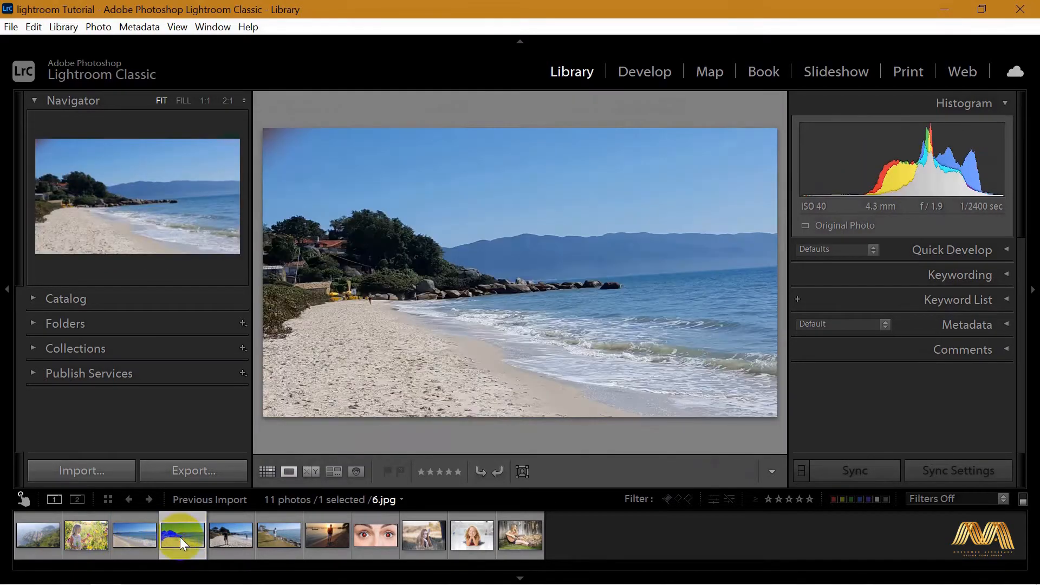
left_click(220, 535)
left_click(277, 535)
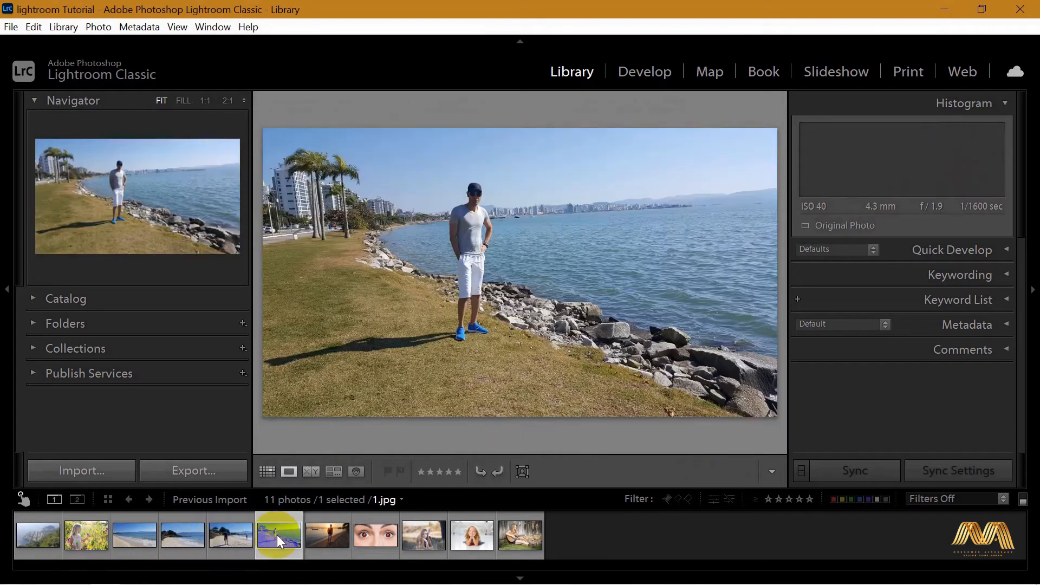
Step: Return to Grid view, select the first photo, 5.jpg, and look at its Quick Develop settings
left_click(266, 475)
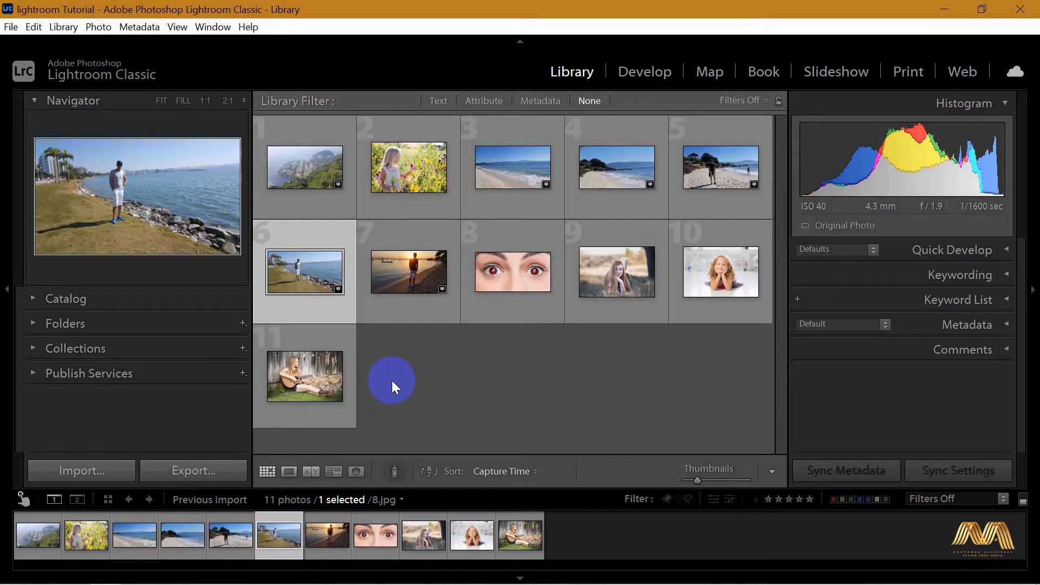
key("Up")
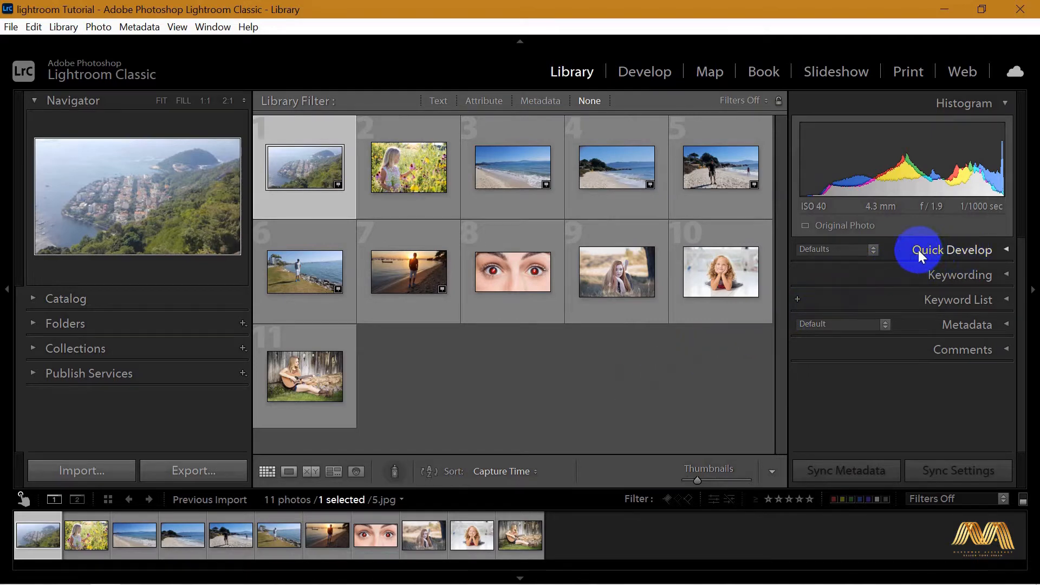
left_click(1004, 249)
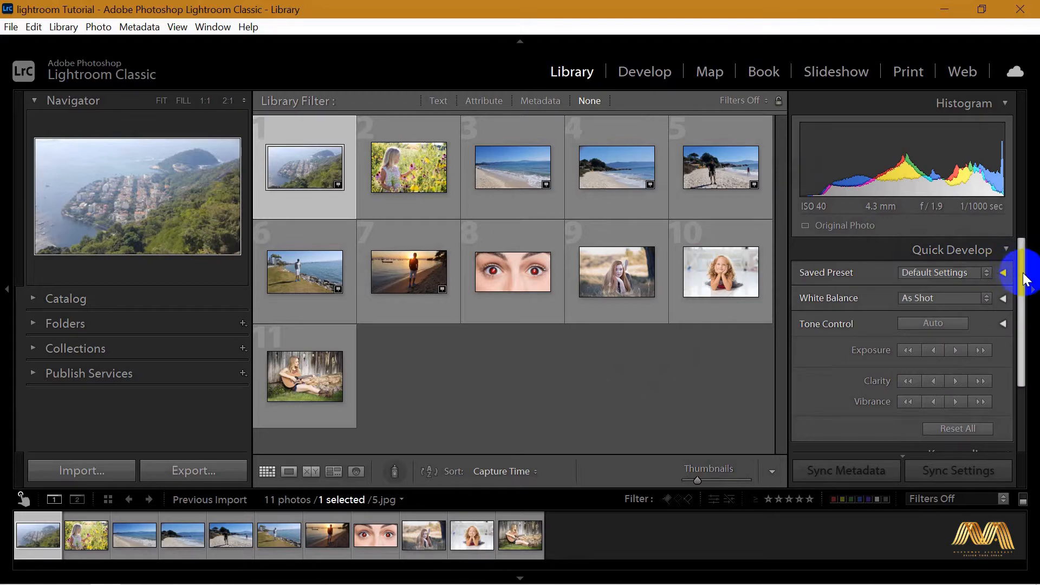
left_click(609, 279)
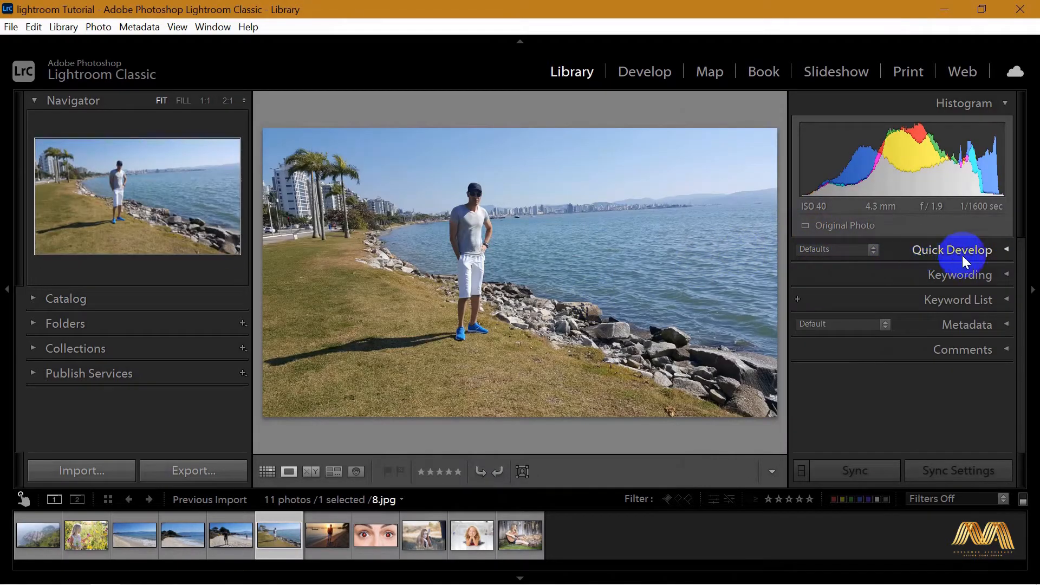
Step: Apply Auto white balance to the shoreline photo 8.jpg in Quick Develop, and switch the white balance to Custom
left_click(1004, 249)
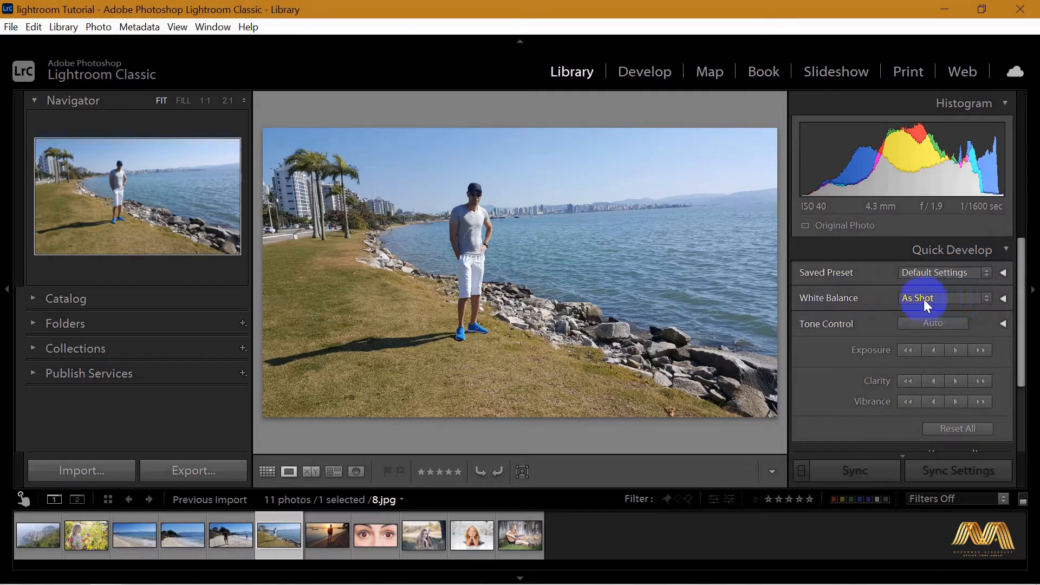
left_click(984, 297)
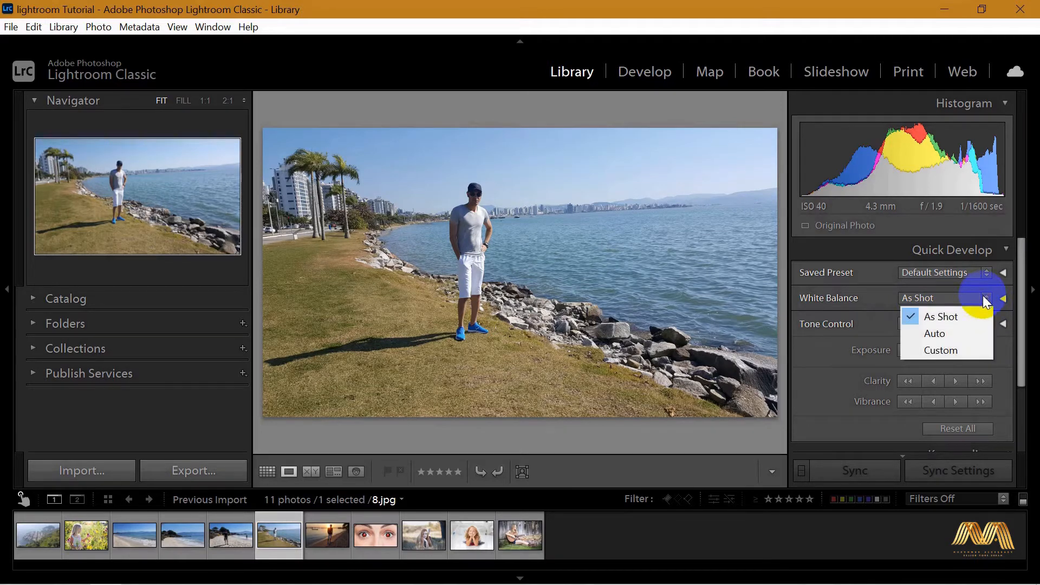
left_click(954, 332)
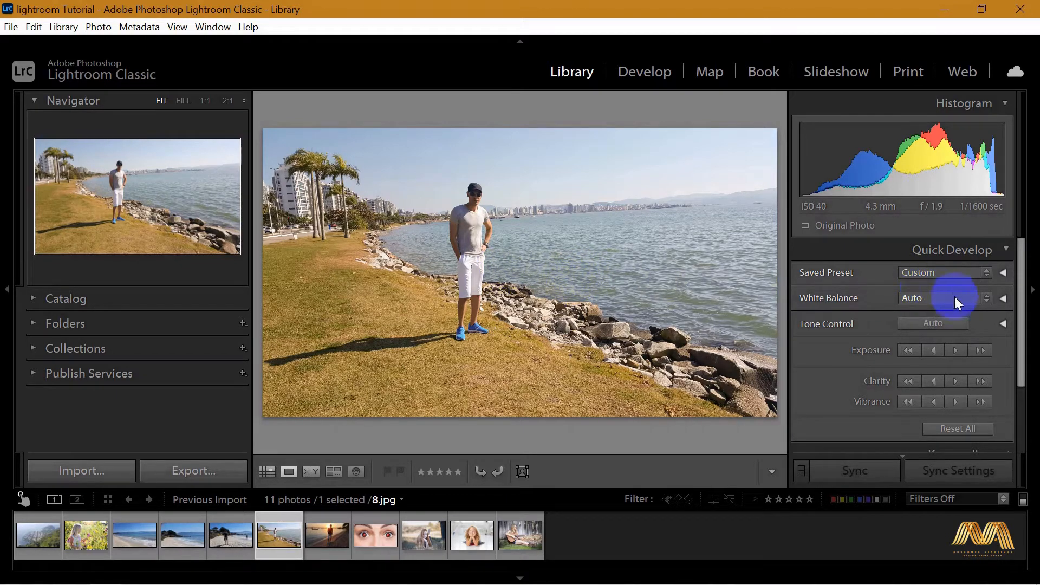
left_click(987, 299)
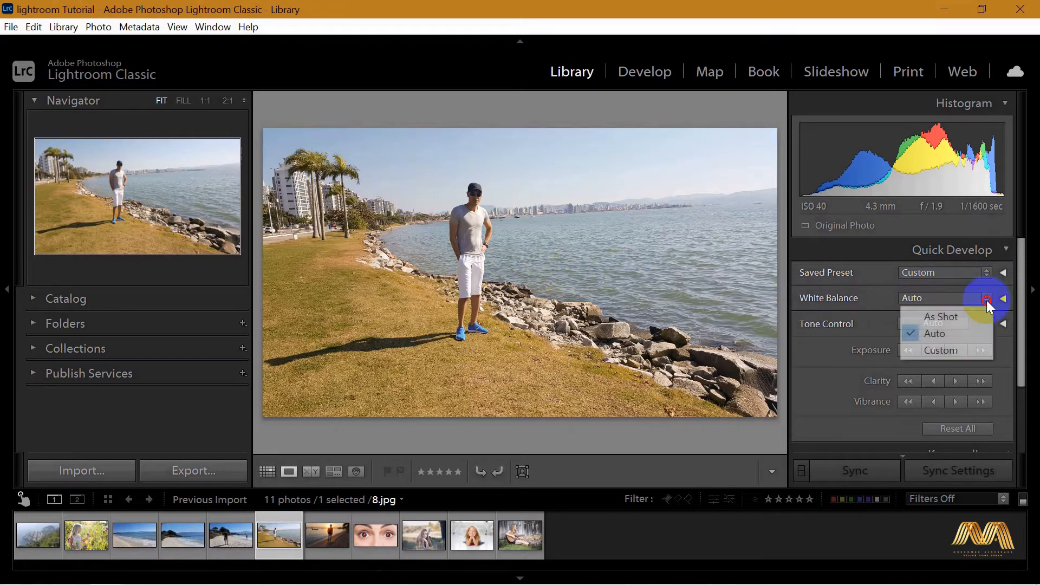
left_click(940, 351)
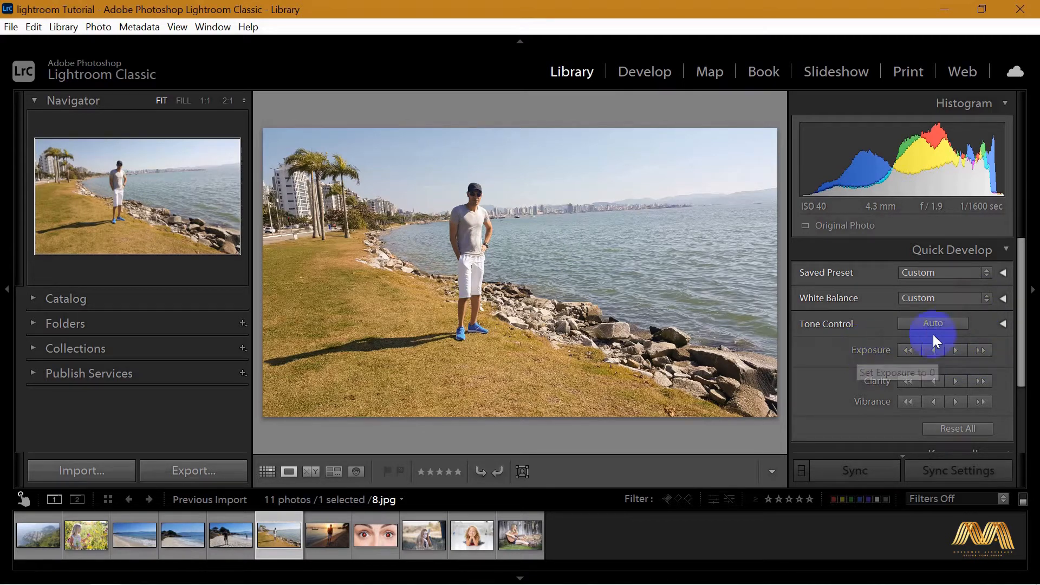
Step: Raise the exposure of 8.jpg by five small increments in Quick Develop
left_click_drag(1022, 323, 1021, 343)
left_click(957, 328)
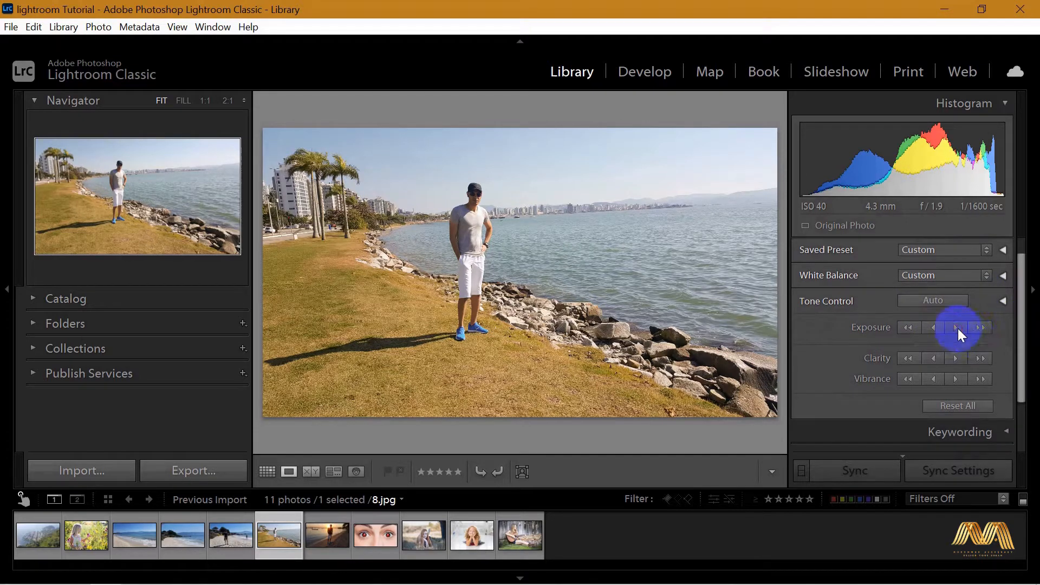
left_click(957, 328)
left_click(956, 328)
left_click(956, 329)
left_click(957, 329)
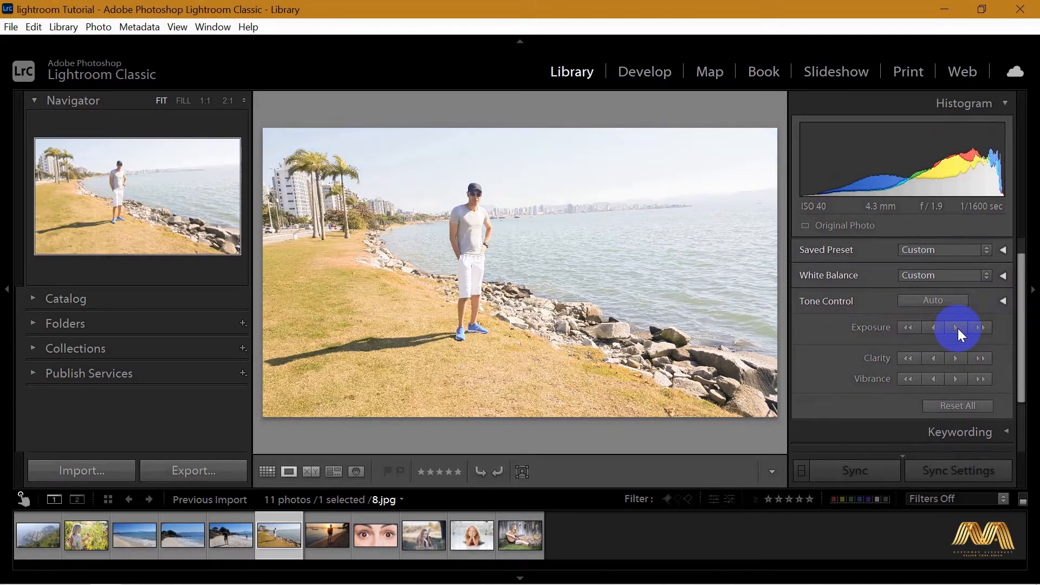
Step: Lower the exposure of 8.jpg by five small increments, and collapse the Quick Develop settings
left_click(932, 328)
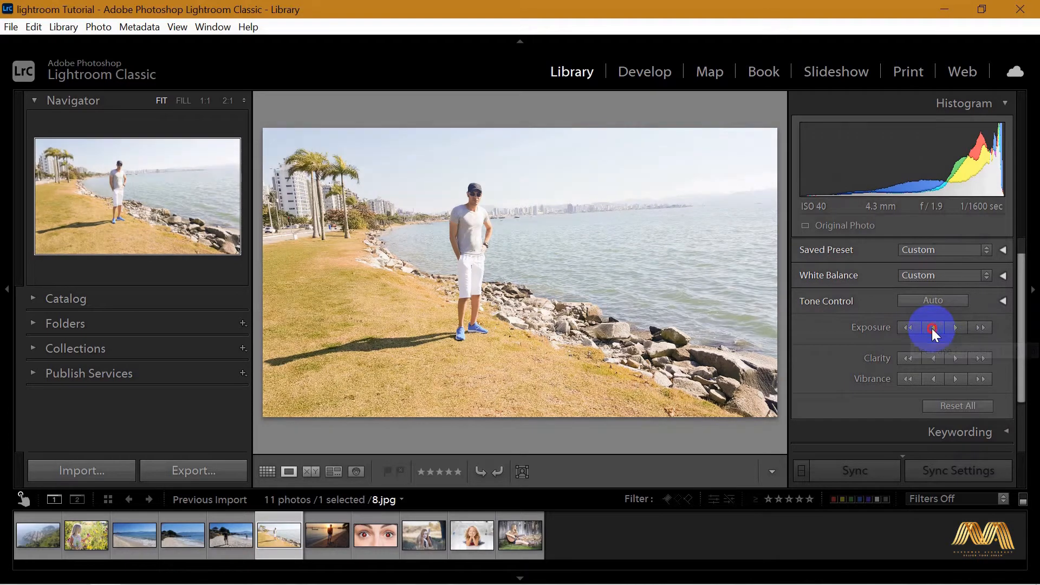
left_click(931, 329)
left_click(932, 329)
left_click(932, 328)
left_click(931, 328)
left_click_drag(1018, 333, 1003, 250)
left_click(1003, 251)
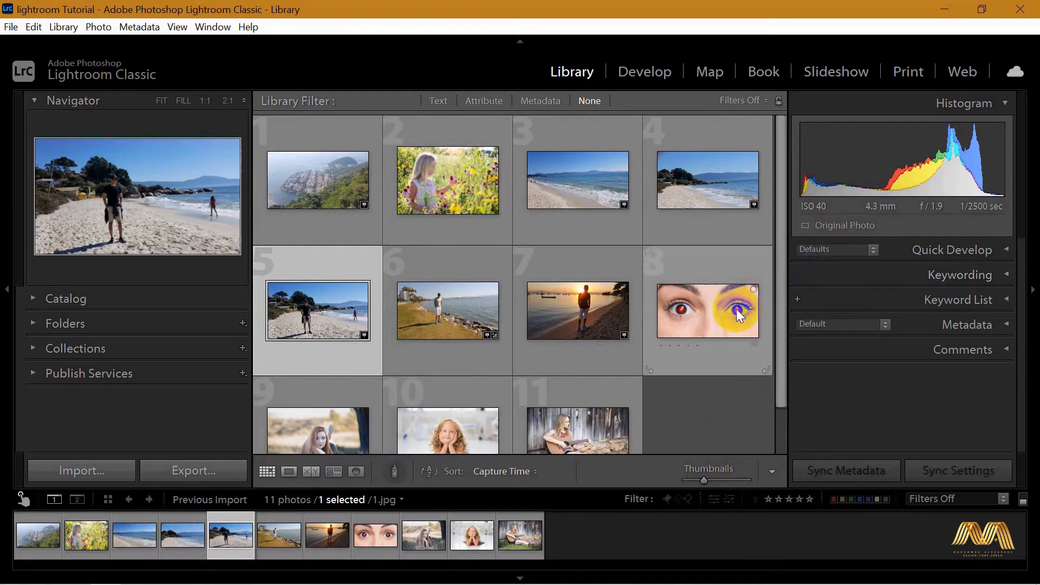
Step: Shrink the grid thumbnails to fit all photos, and rate the fifth, sixth and seventh photos (1.jpg, 8.jpg, 9.jpg) one star
scroll(781, 288, "down", 1)
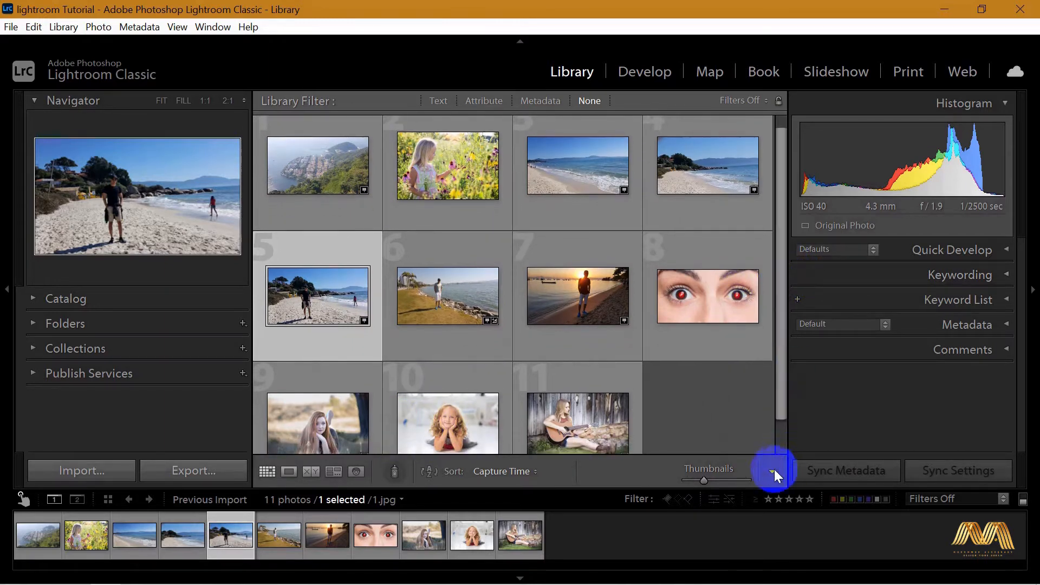
left_click_drag(699, 480, 696, 480)
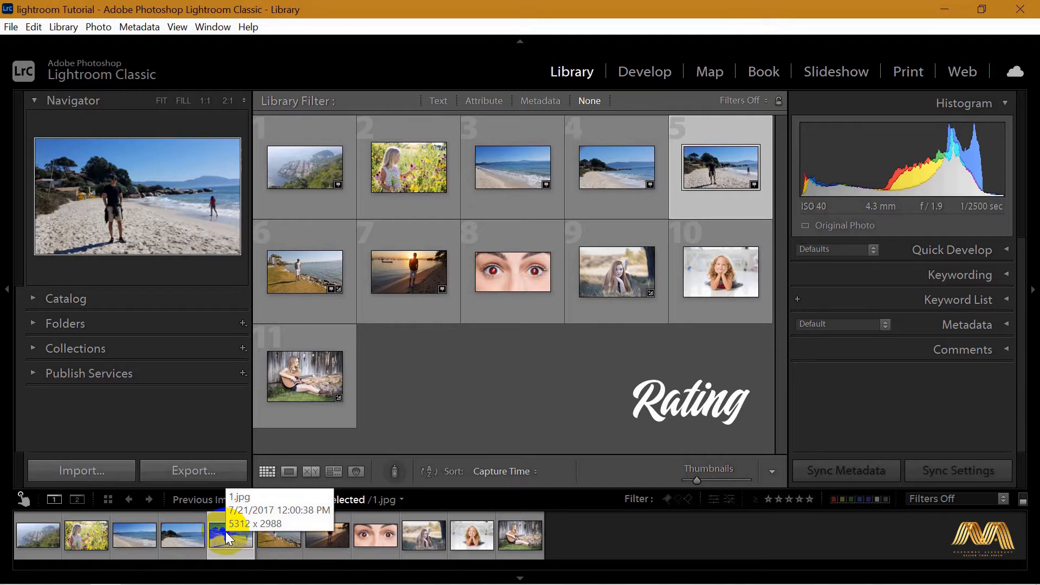
key("1")
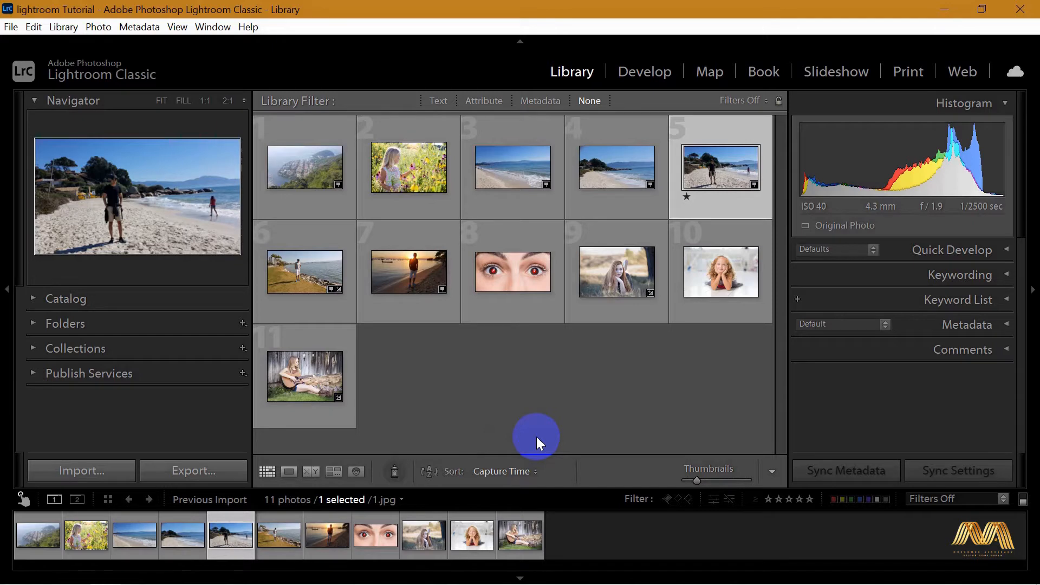
left_click(281, 538)
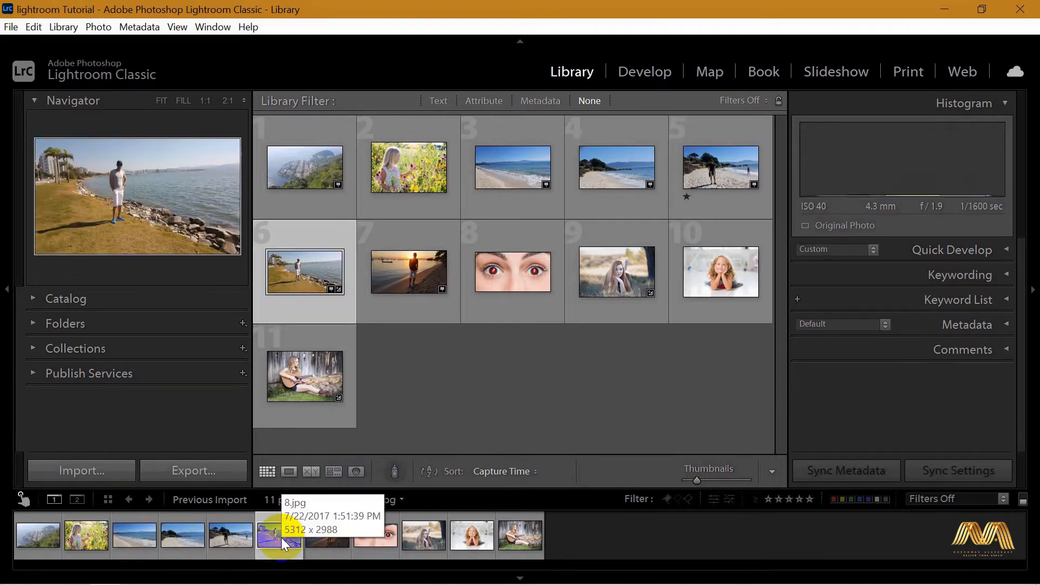
key("1")
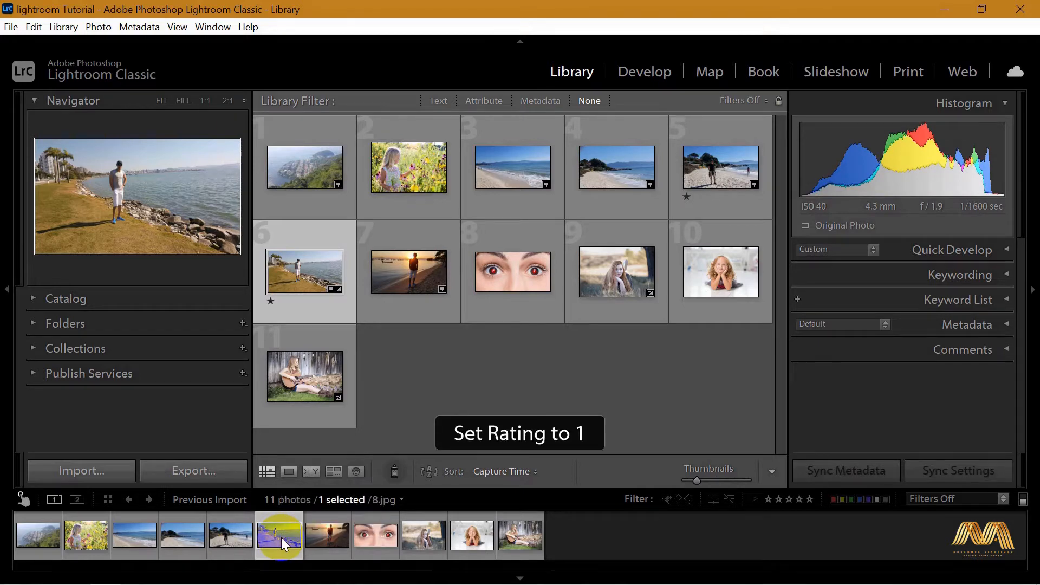
left_click(327, 538)
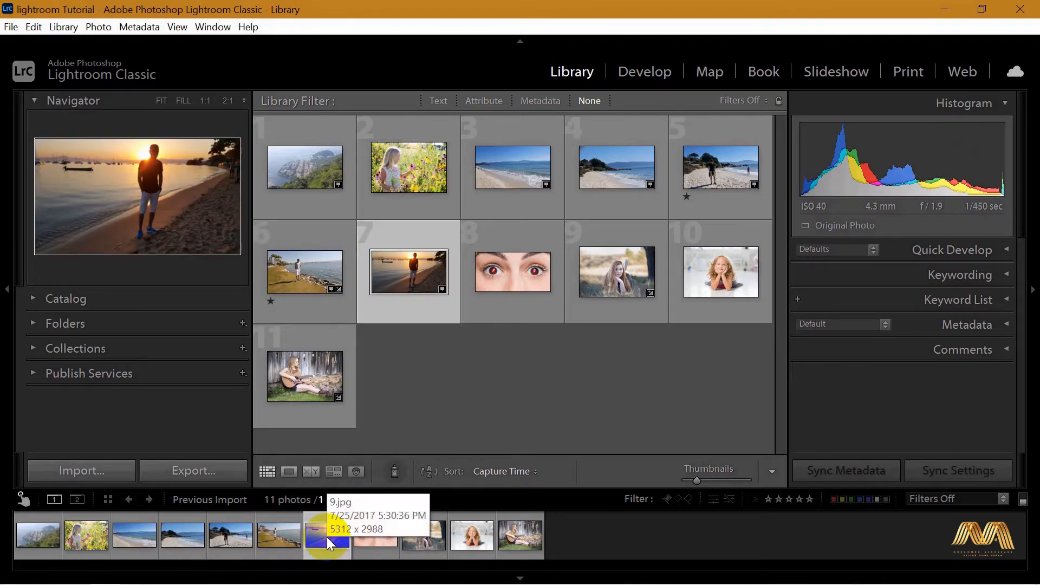
key("1")
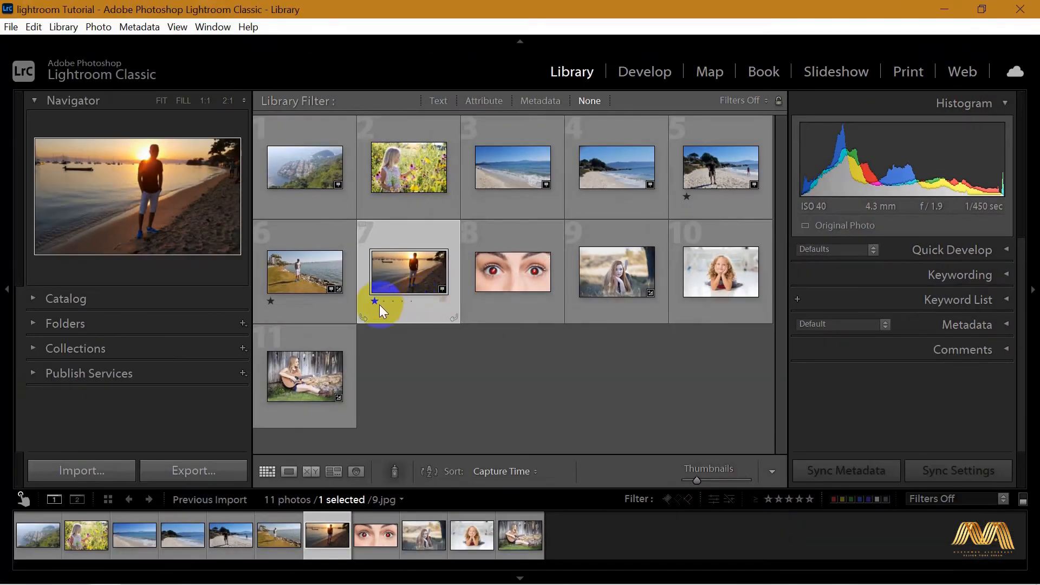
left_click(376, 302)
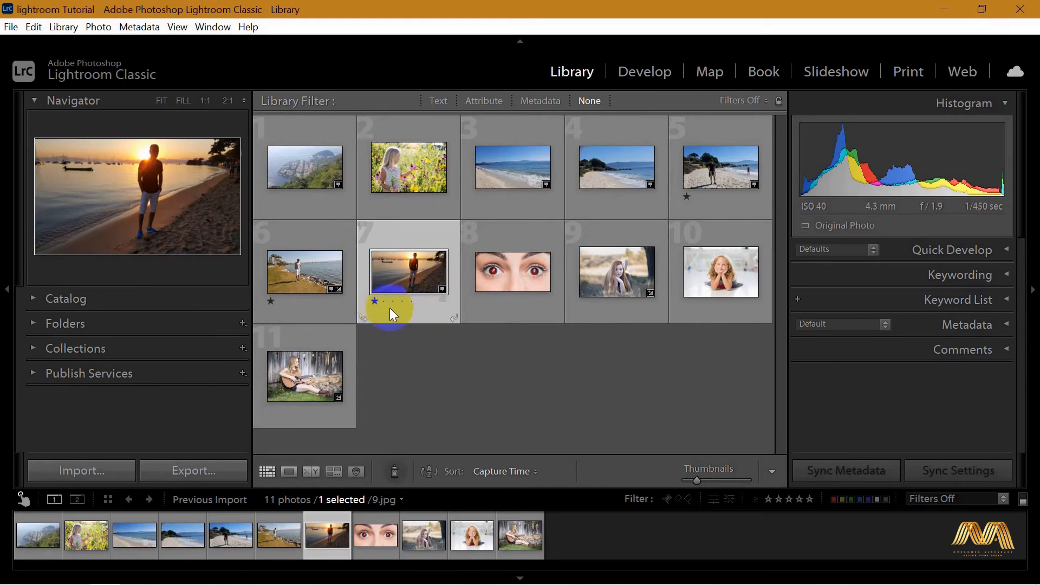
left_click(272, 302)
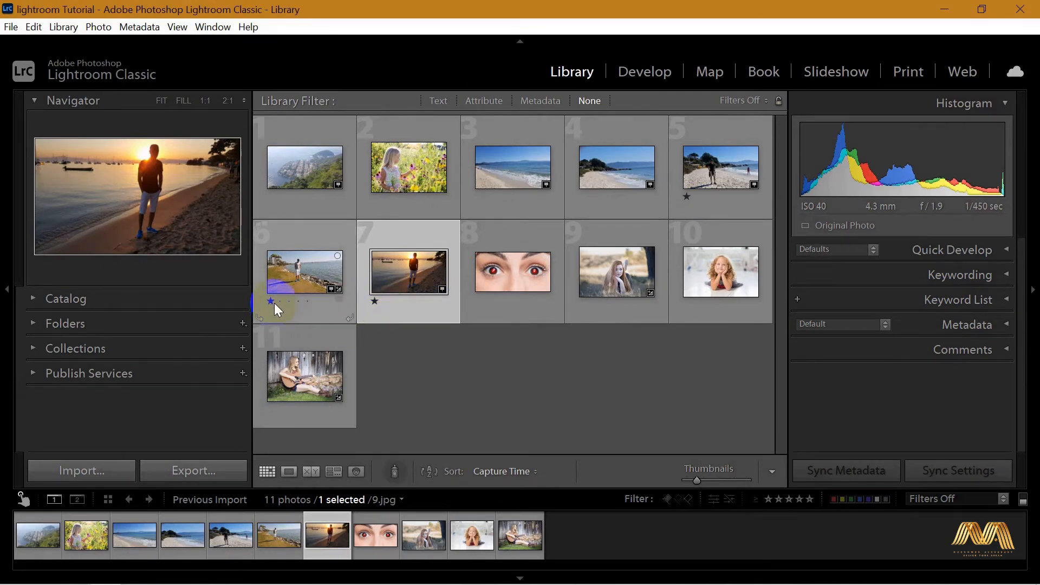
Step: Rate the ninth and eleventh photos, 2.jpg and 4.jpg, two stars each
left_click(432, 538)
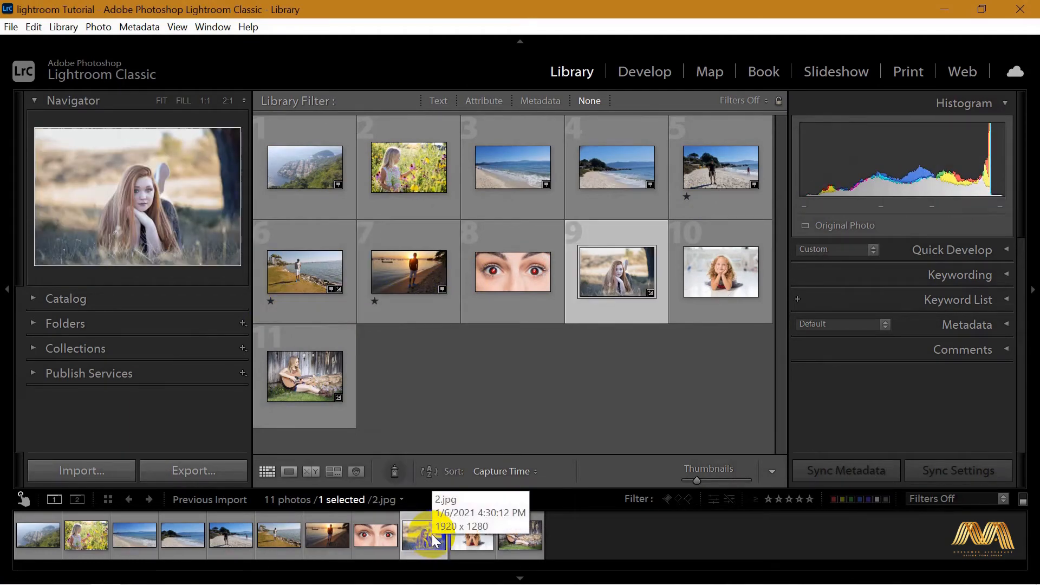
key("2")
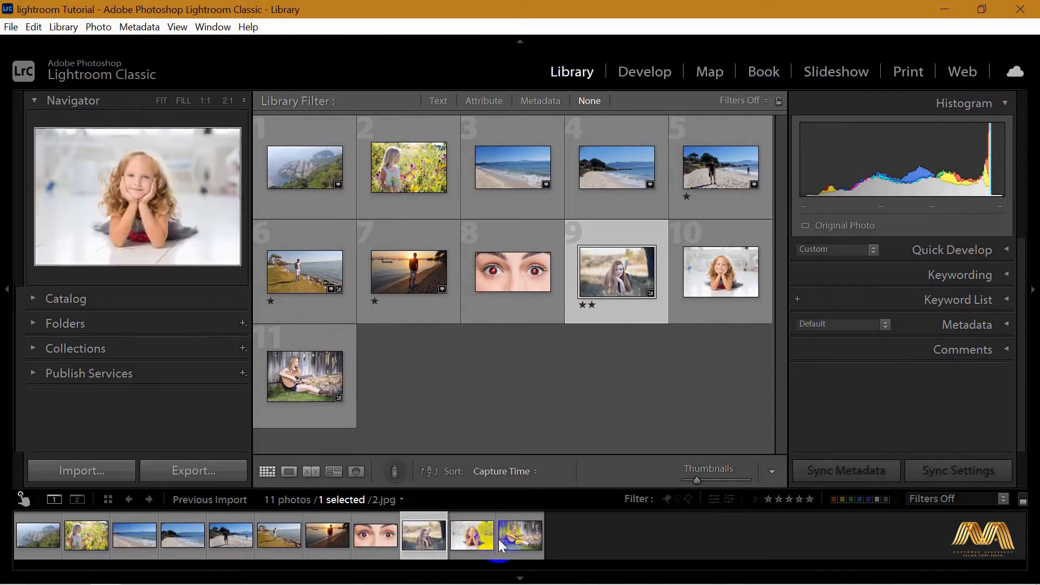
left_click(515, 539)
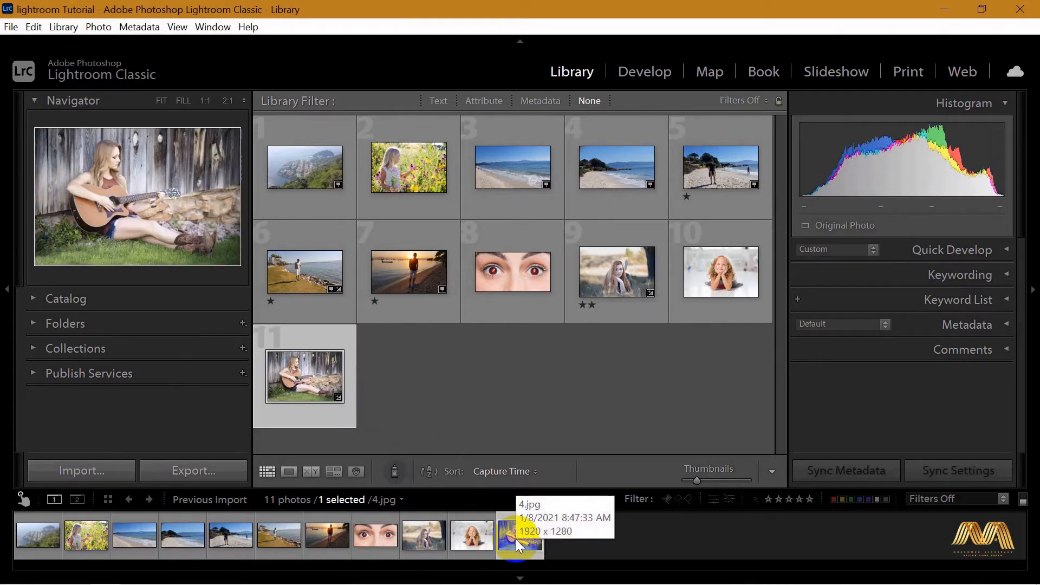
key("2")
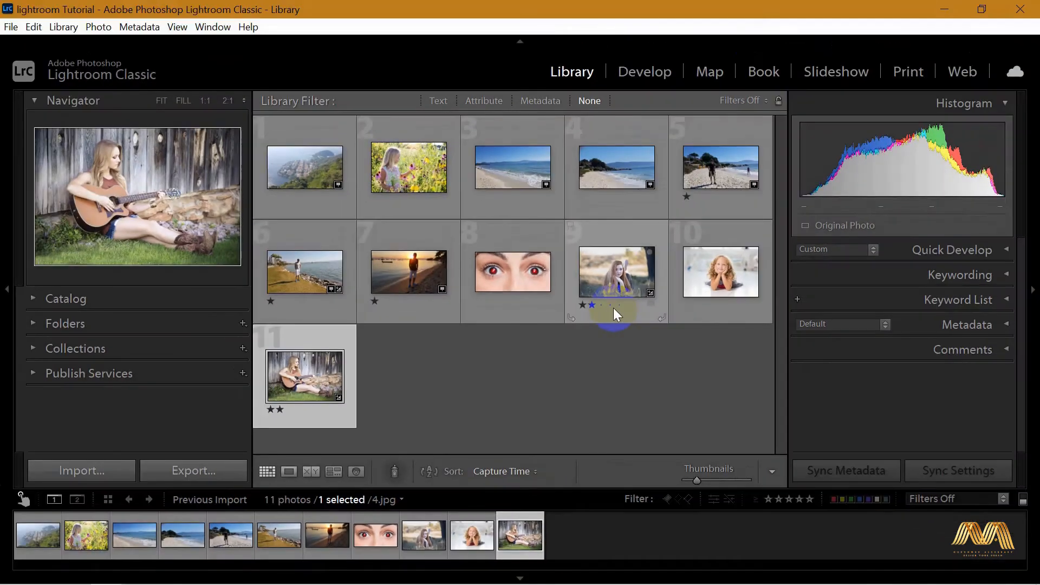
Step: Rate the tenth and second photos, 3.jpg and 10.jpg, three stars each
left_click(468, 538)
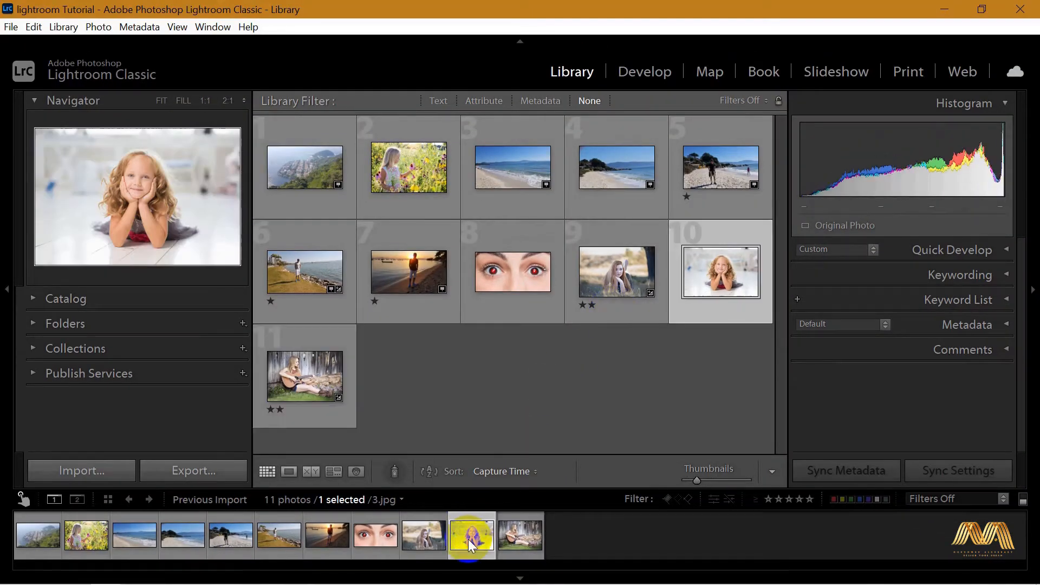
key("3")
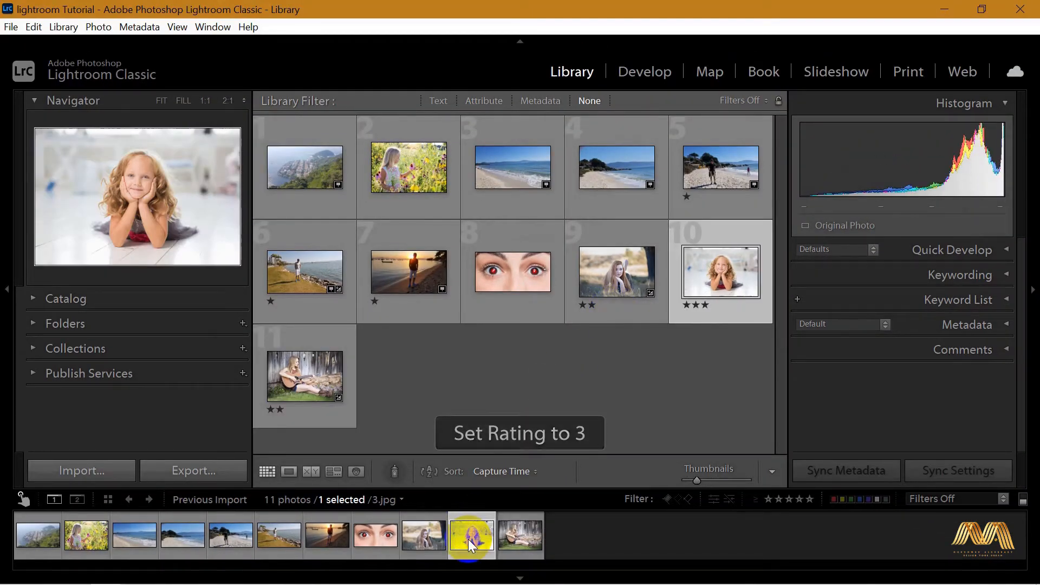
left_click(83, 538)
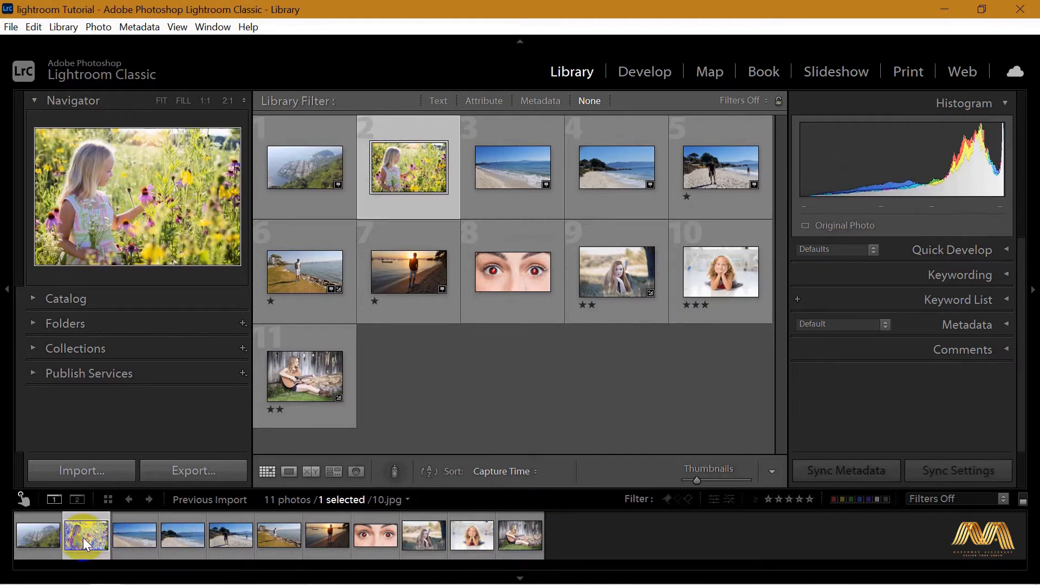
key("3")
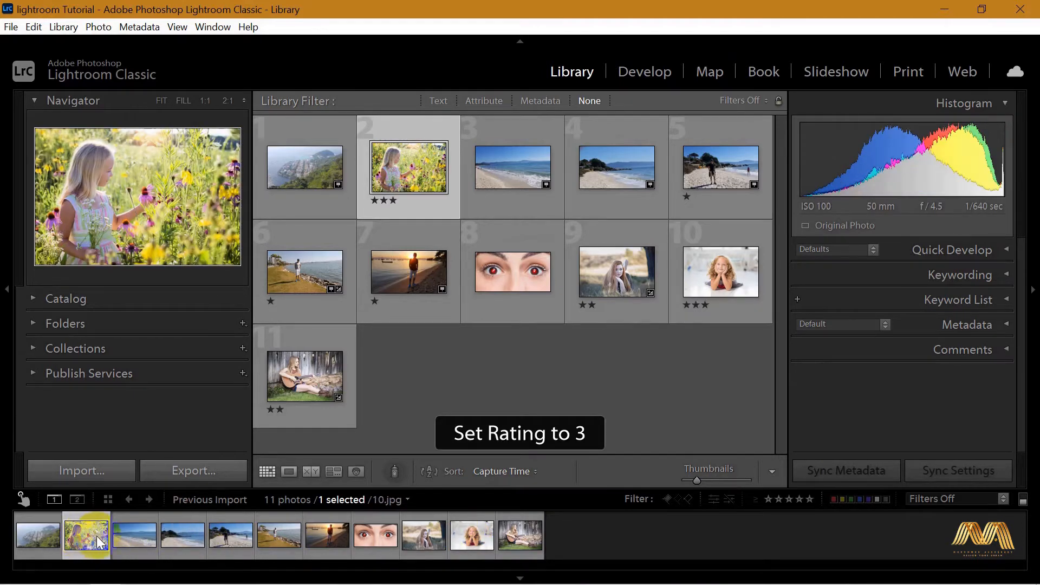
Step: Rate the first, third and fourth photos four stars each, and red eye.jpg five stars
left_click(41, 536)
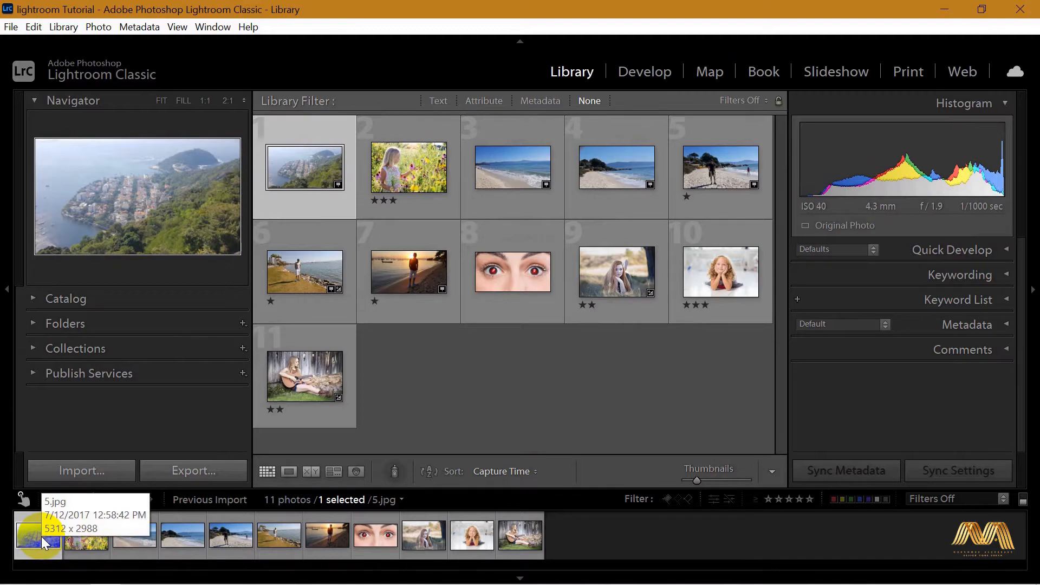
key("4")
left_click(129, 538)
key("4")
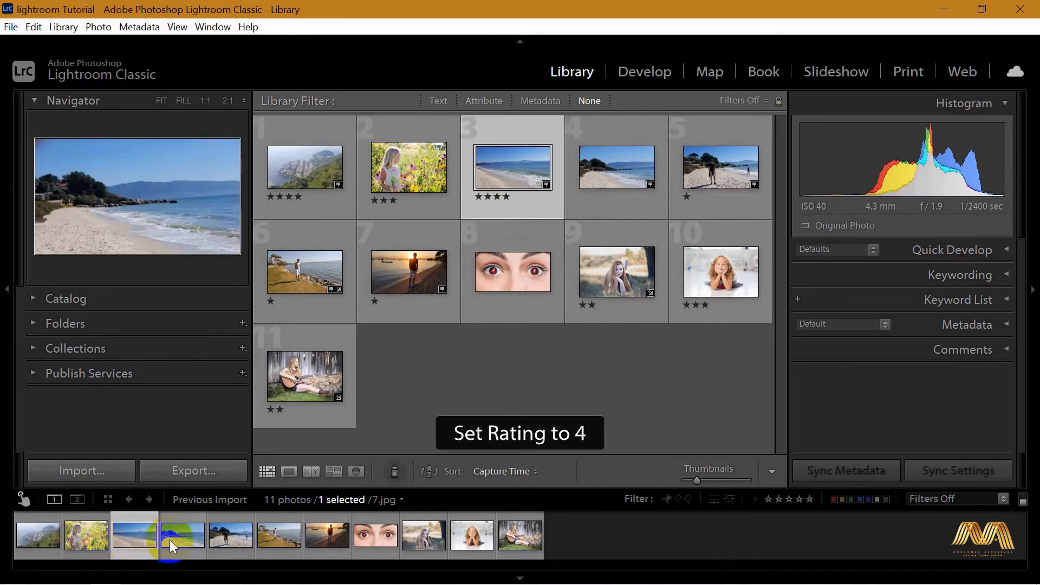
left_click(170, 539)
key("4")
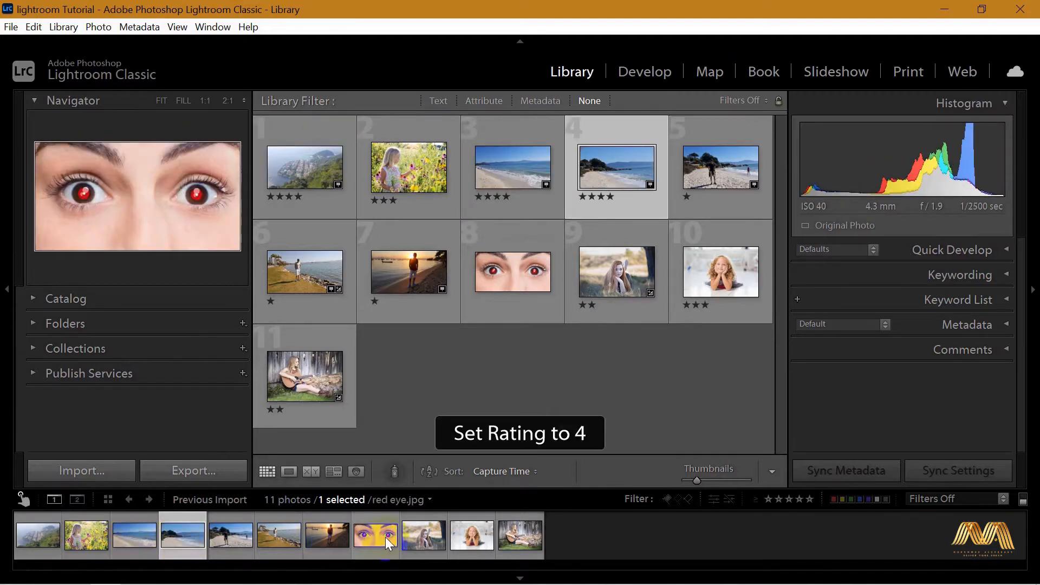
left_click(386, 538)
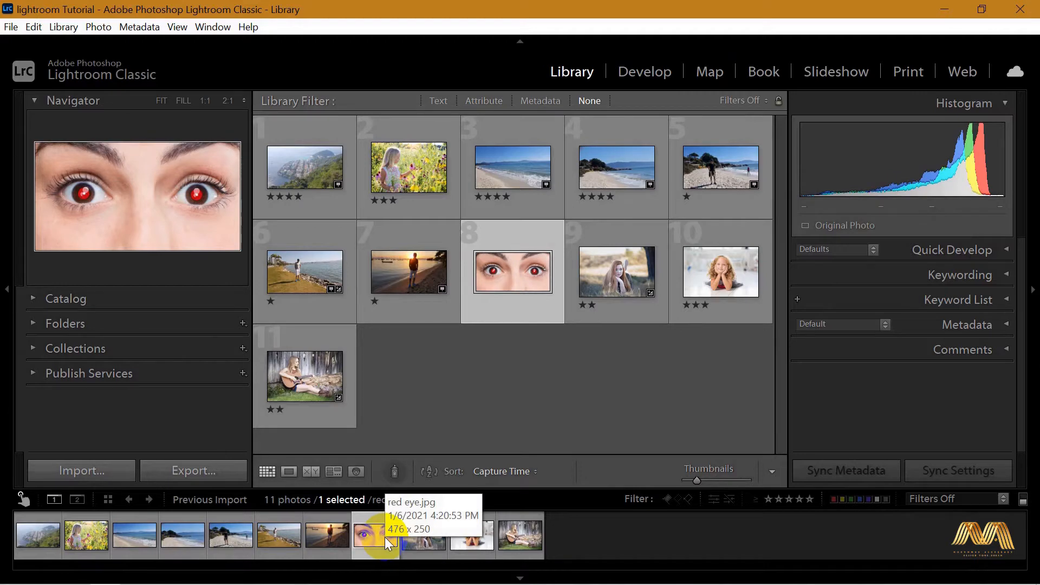
key("5")
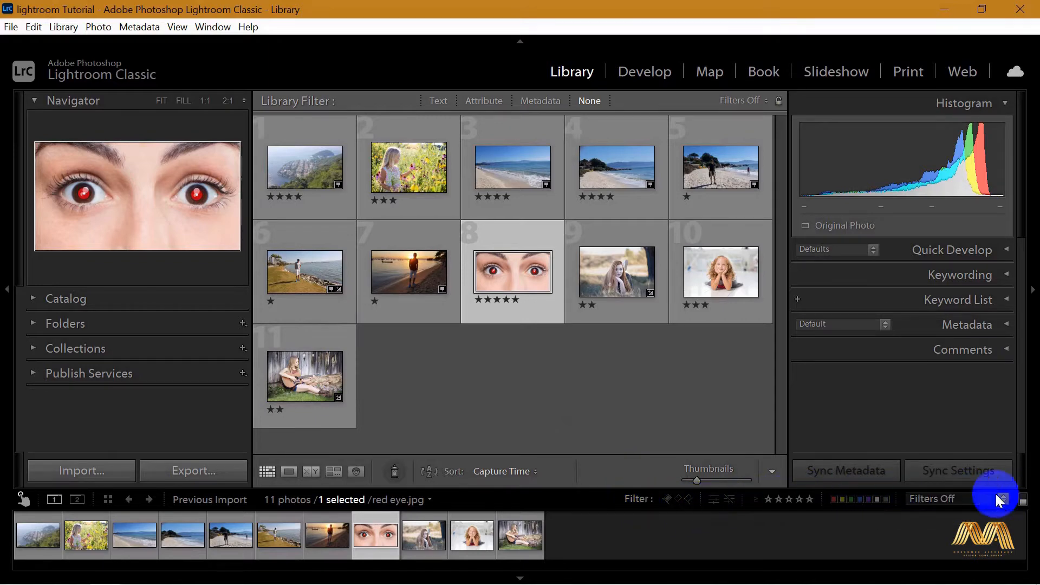
Step: Reveal the photo filter controls and set the rating filter's condition to Rating is equal to
left_click(644, 499)
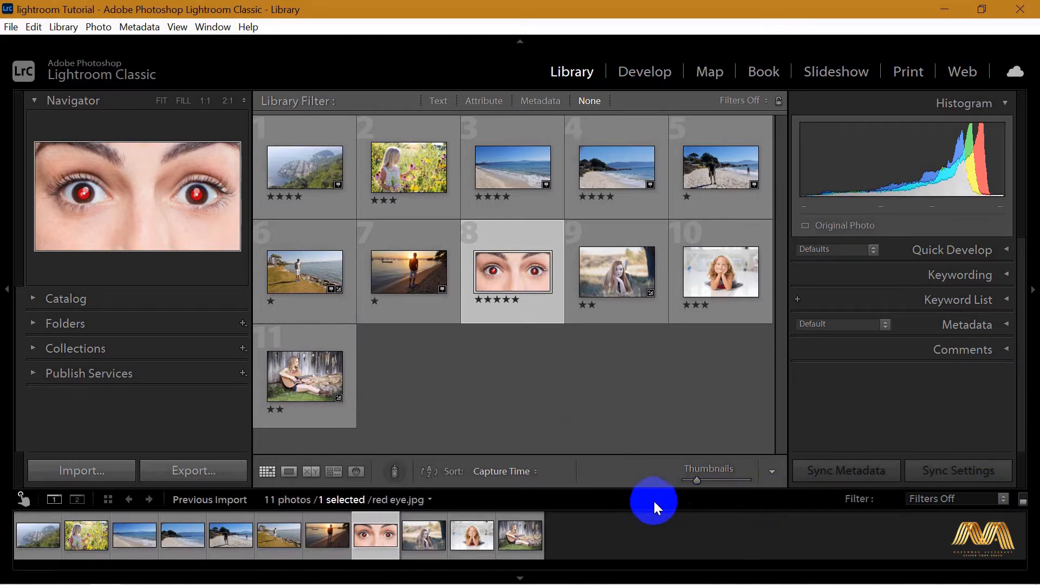
left_click(882, 499)
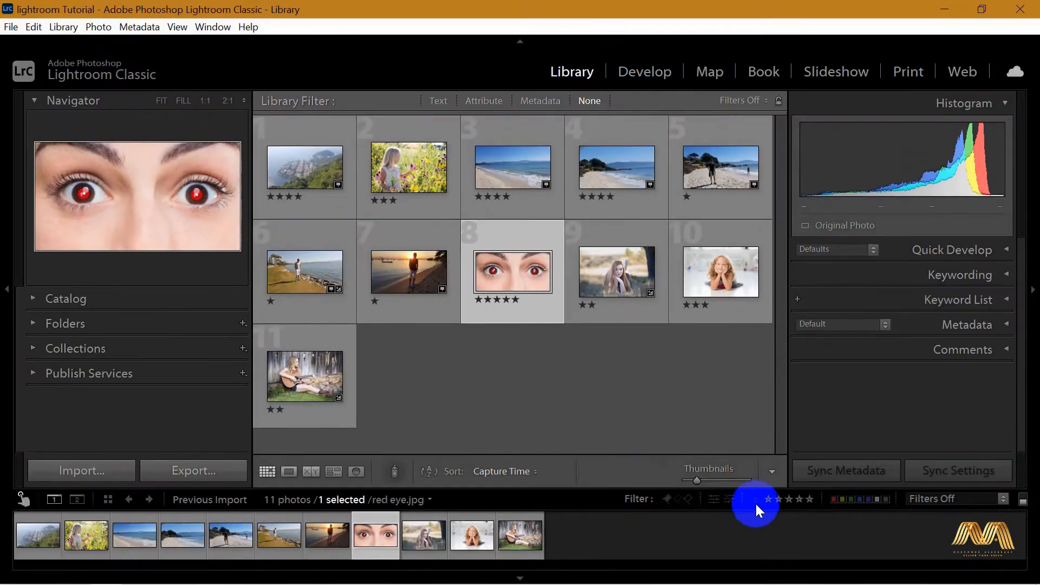
left_click(756, 500)
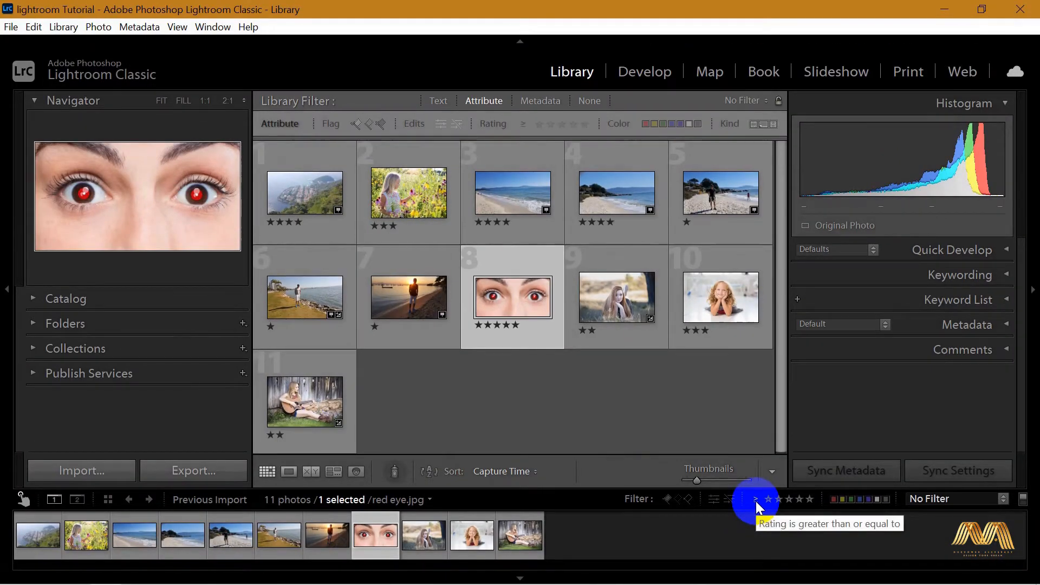
left_click(756, 503)
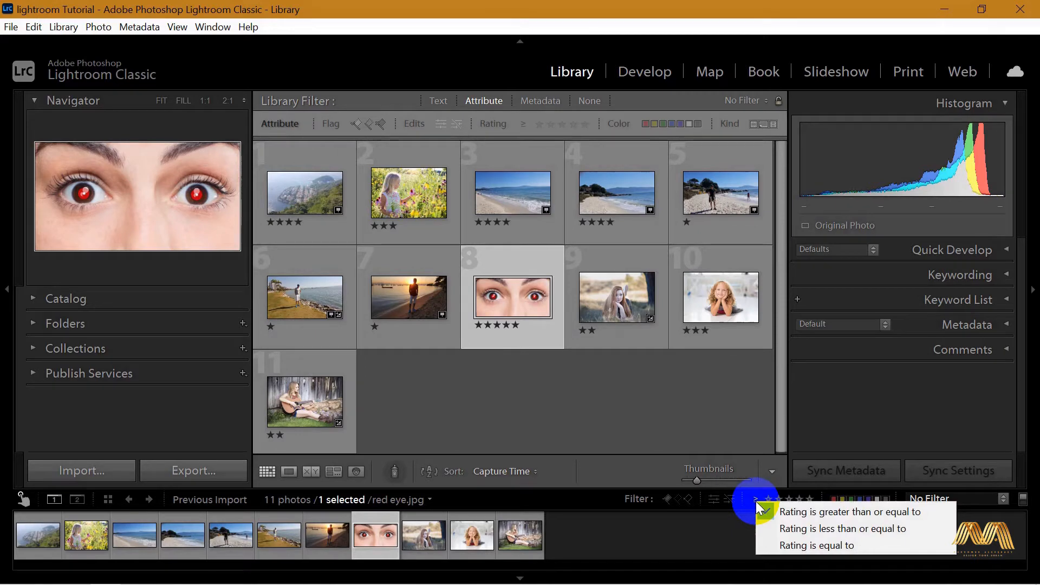
left_click(850, 545)
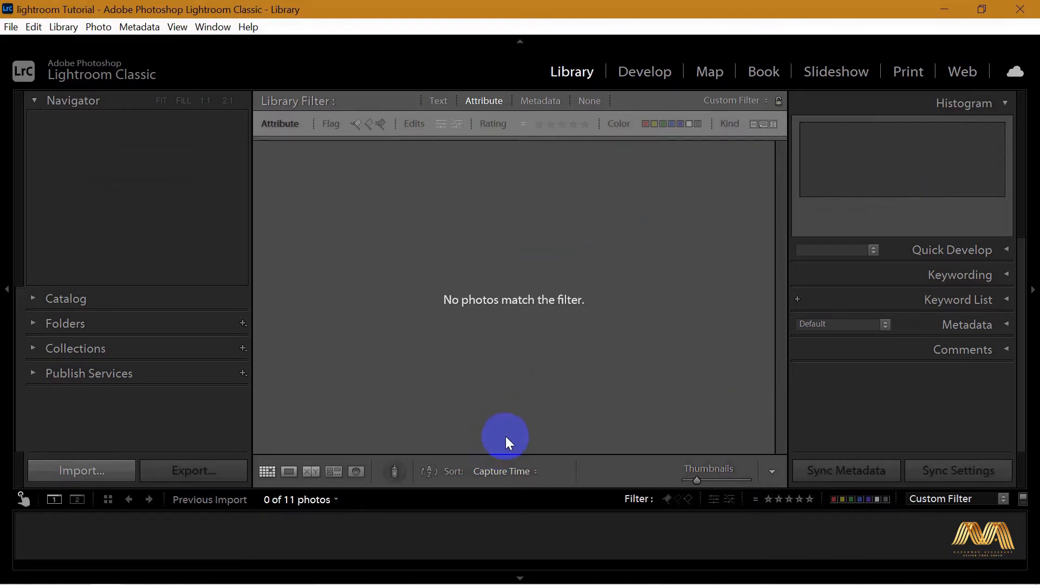
Step: Filter the photos by exactly one, two, three, four and five stars in turn
left_click(769, 500)
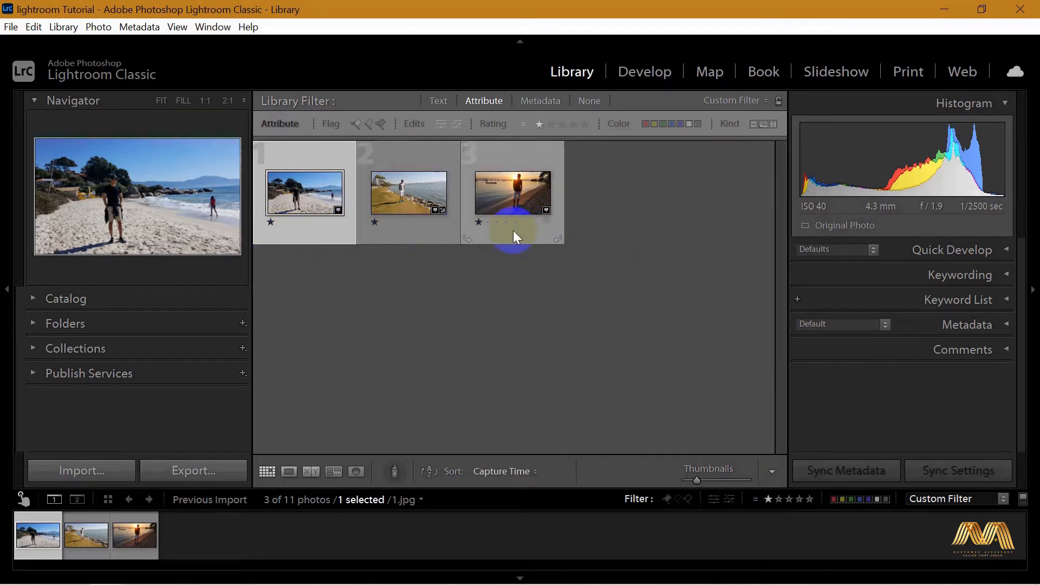
left_click(777, 499)
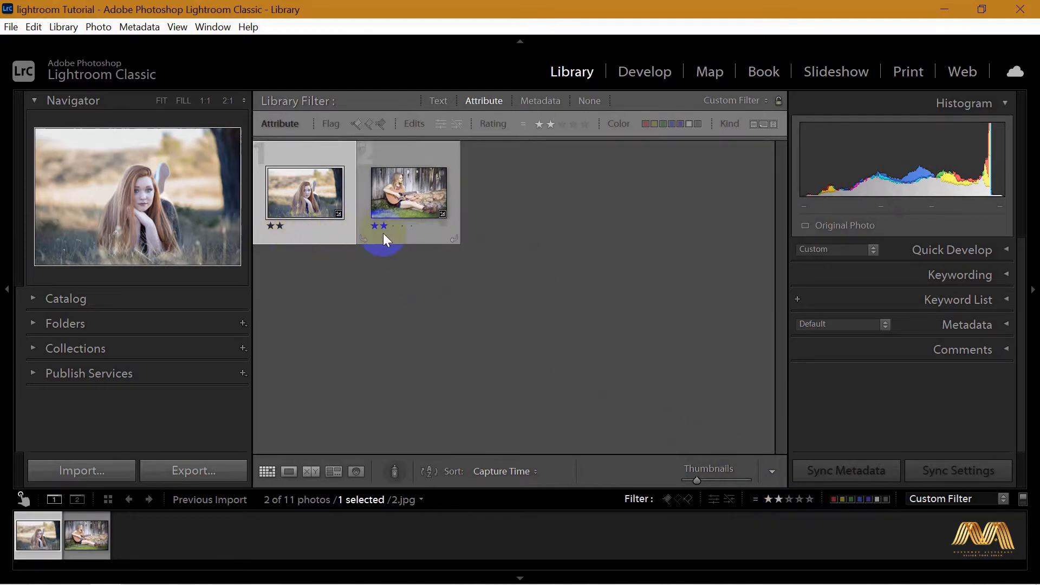
left_click(788, 499)
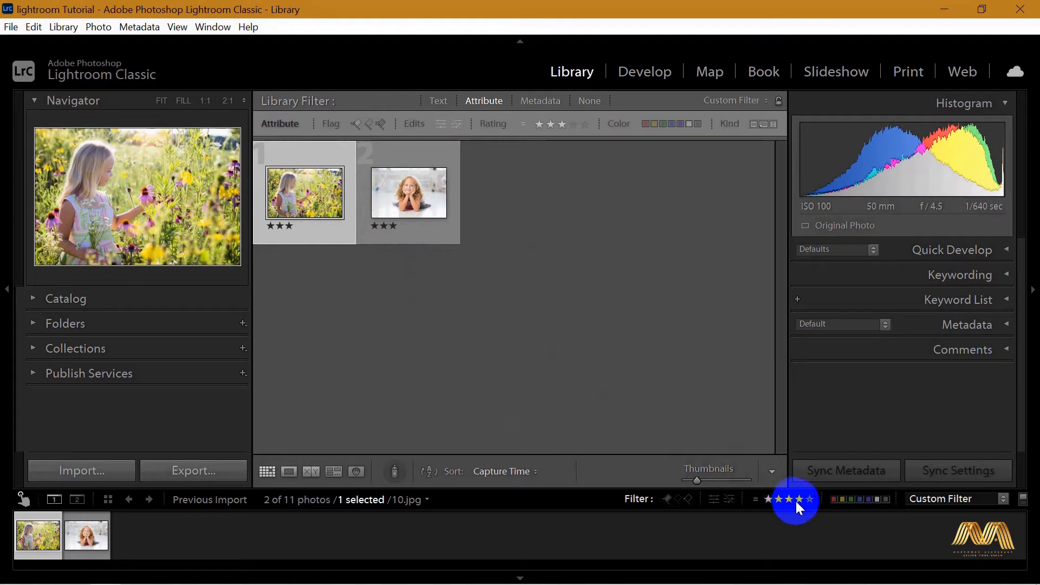
left_click(799, 499)
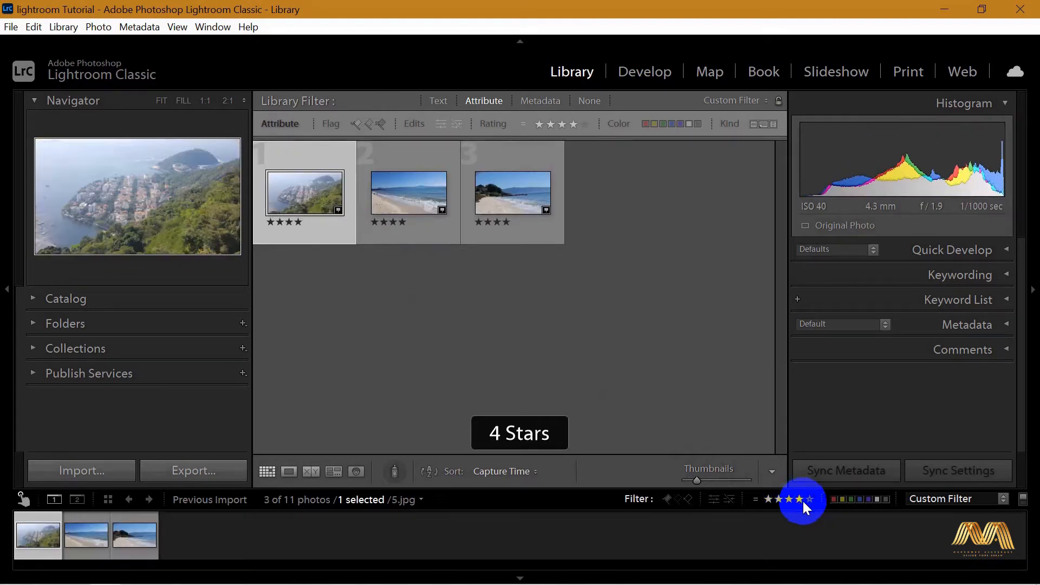
left_click(808, 500)
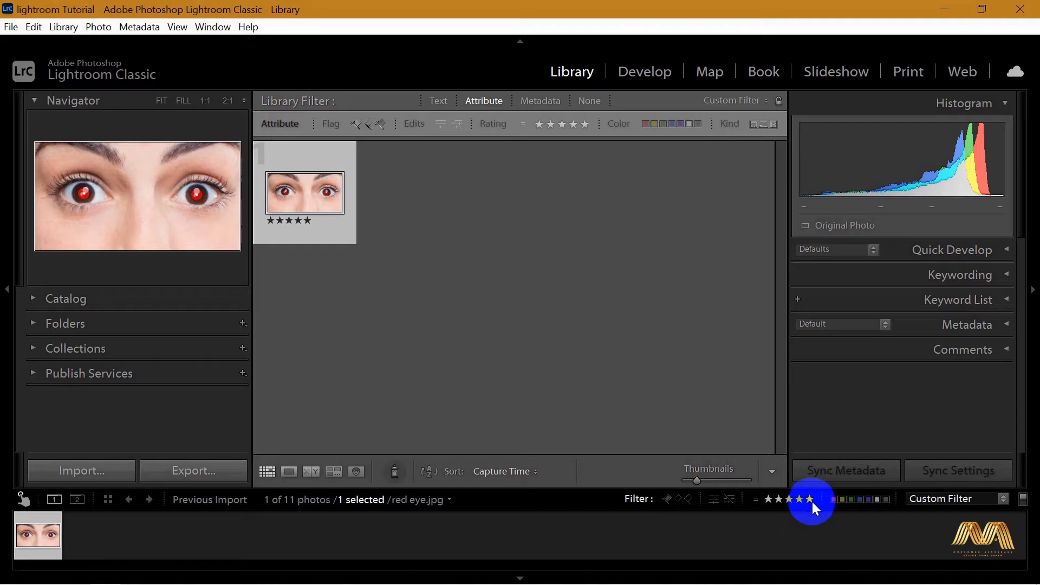
Step: Change the filter to Rating is greater than or equal to one star and look over the grid
left_click(757, 501)
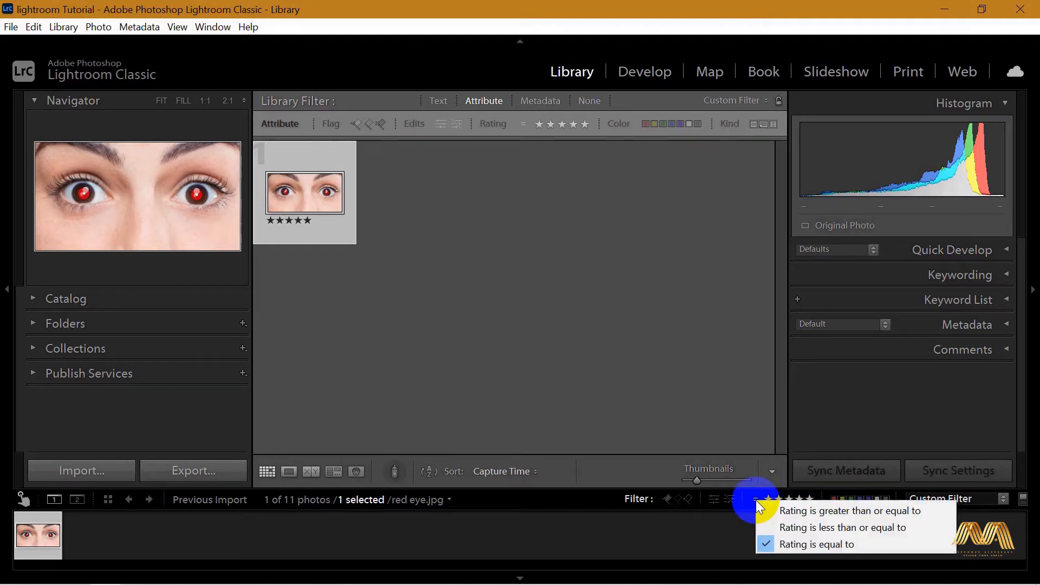
left_click(819, 514)
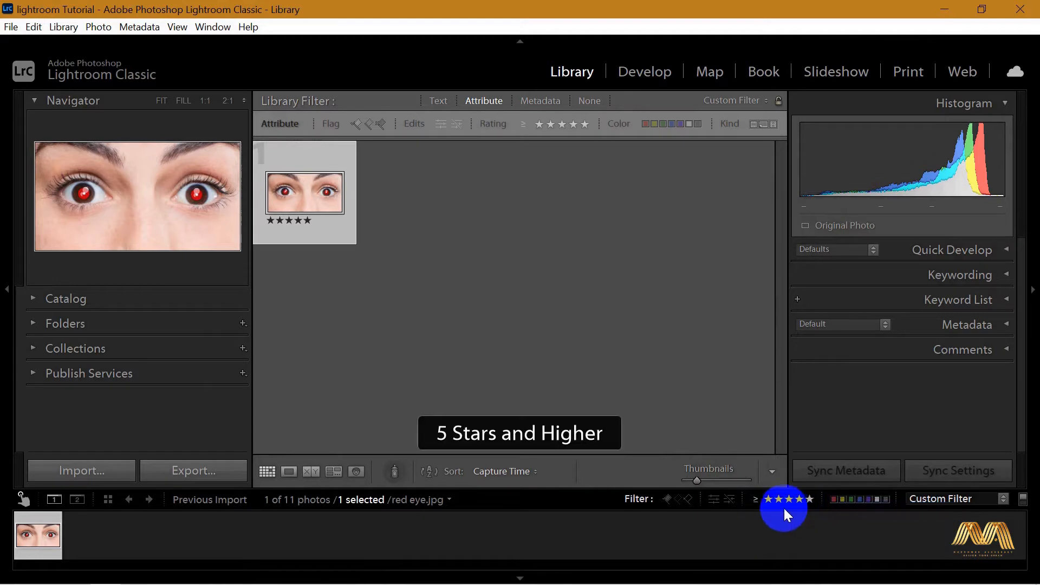
left_click(768, 501)
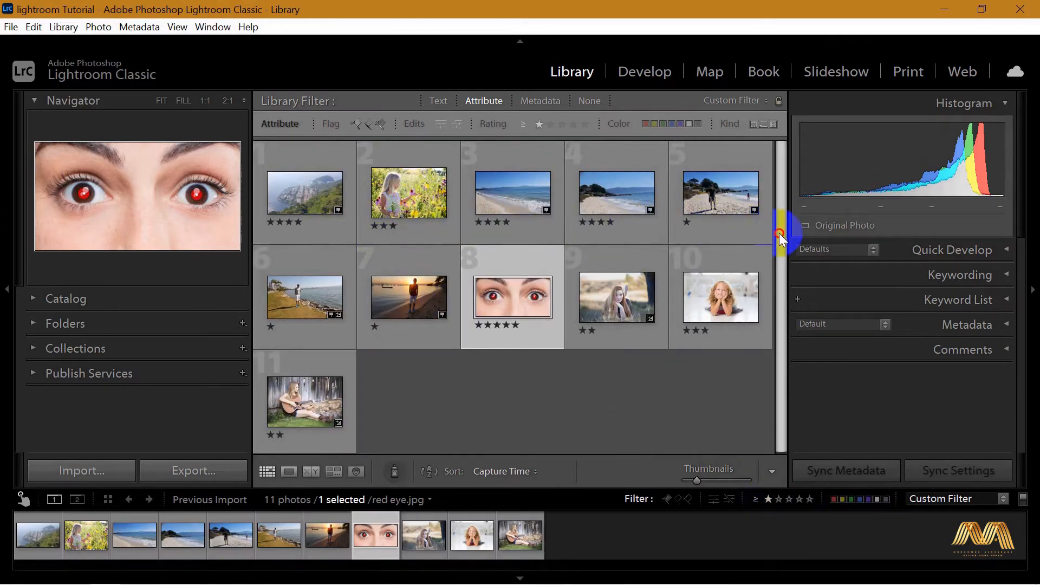
left_click_drag(779, 233, 780, 260)
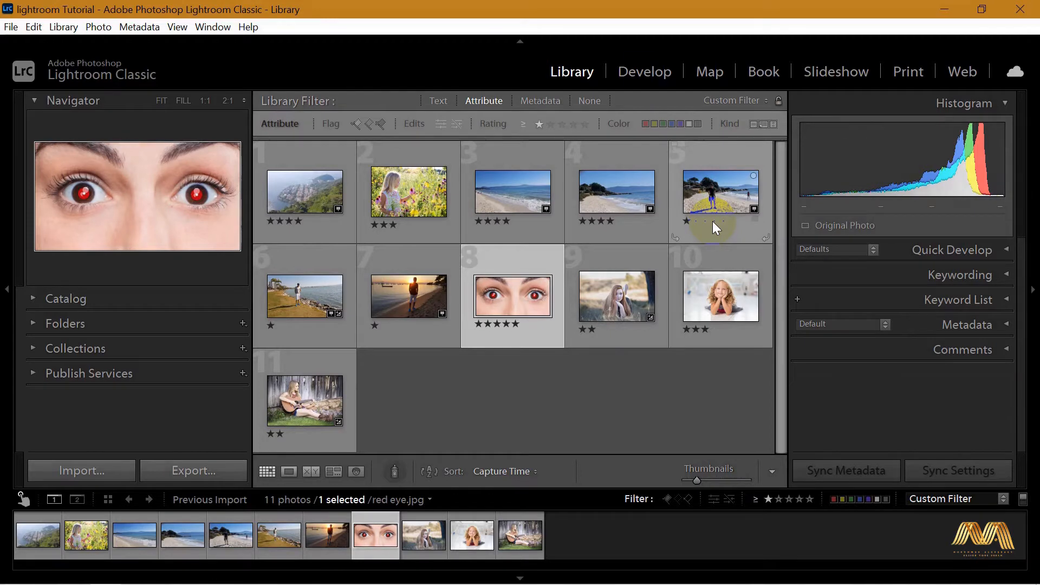
Step: Switch to the Develop module and open the photo 3.jpg
left_click(645, 74)
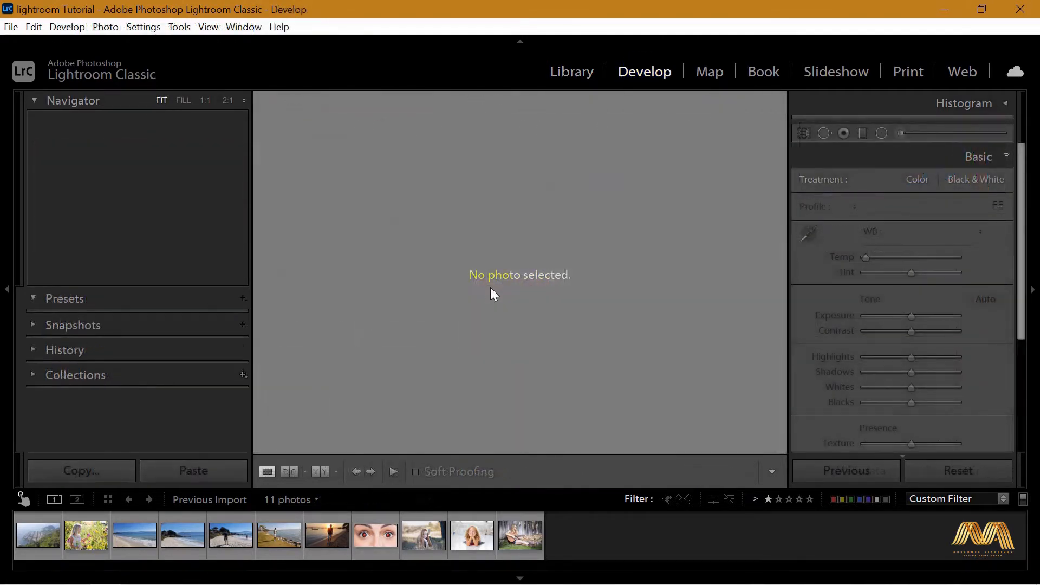
left_click(245, 544)
left_click(472, 535)
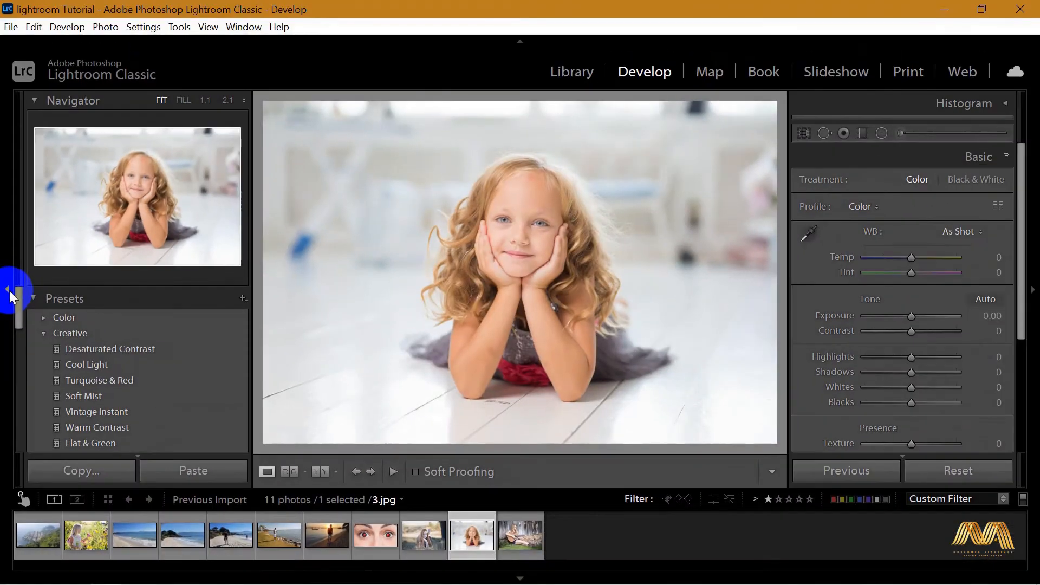
Step: Hide both side panels, and collapse the Presets section while its panel is temporarily revealed
left_click(8, 292)
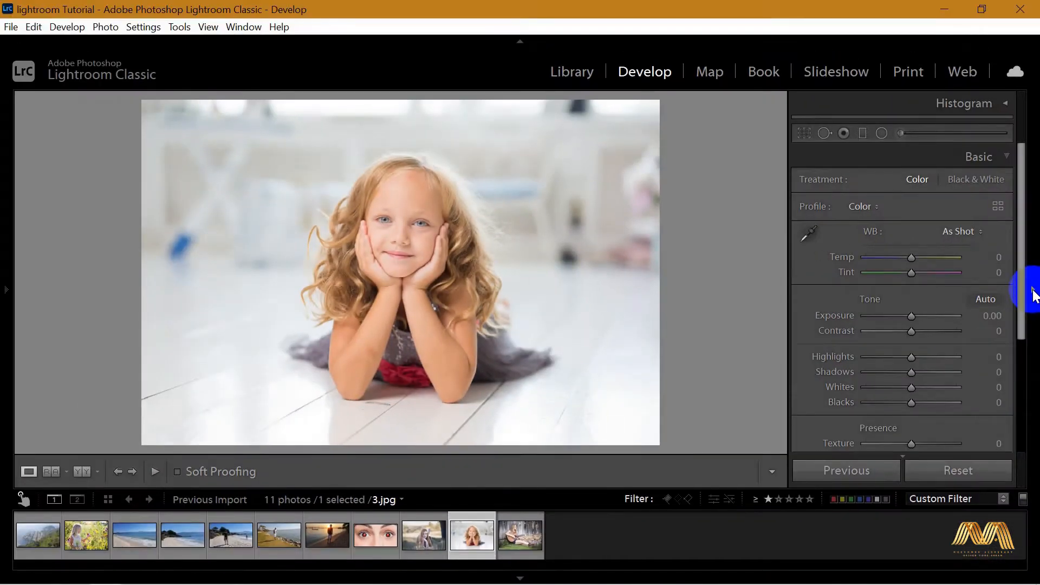
left_click(1034, 293)
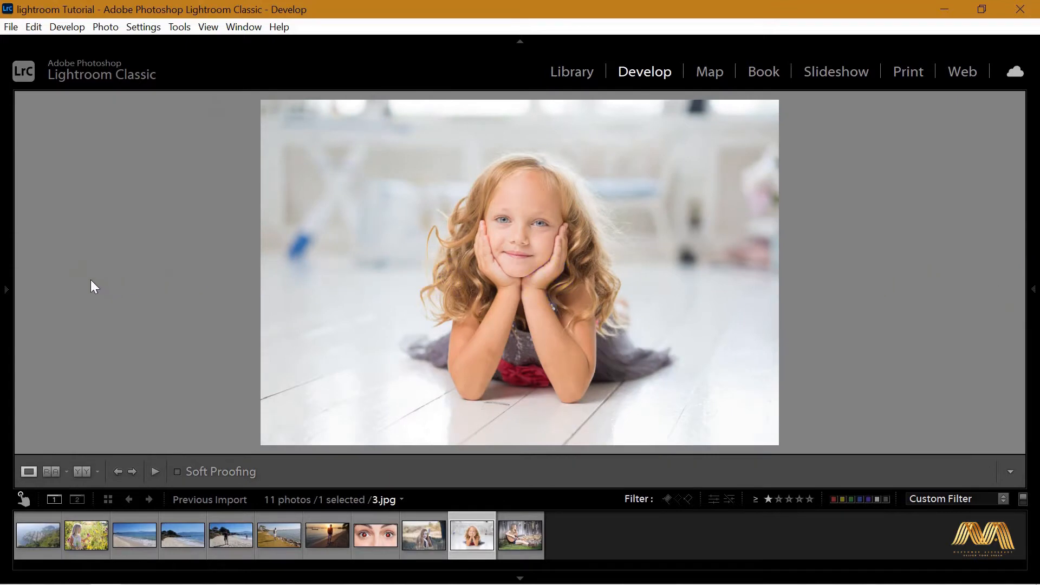
mouse_move(7, 292)
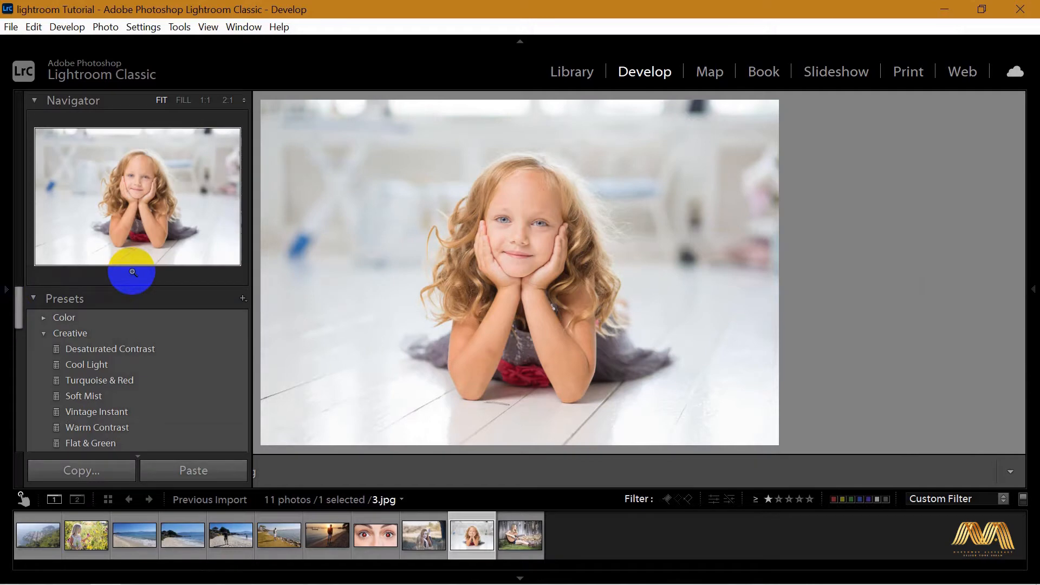
left_click(46, 319)
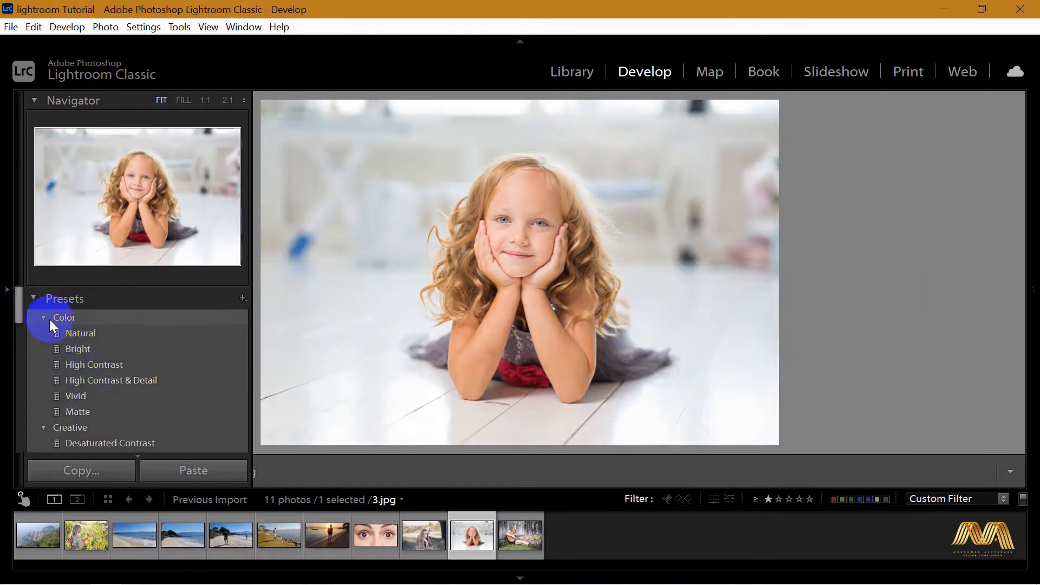
left_click(48, 319)
left_click(34, 298)
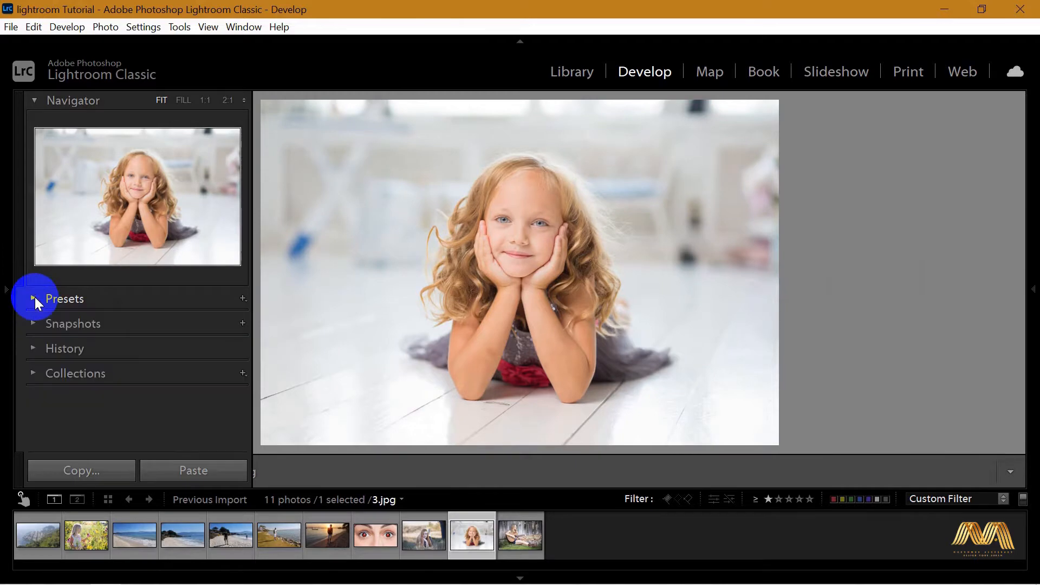
key("F7")
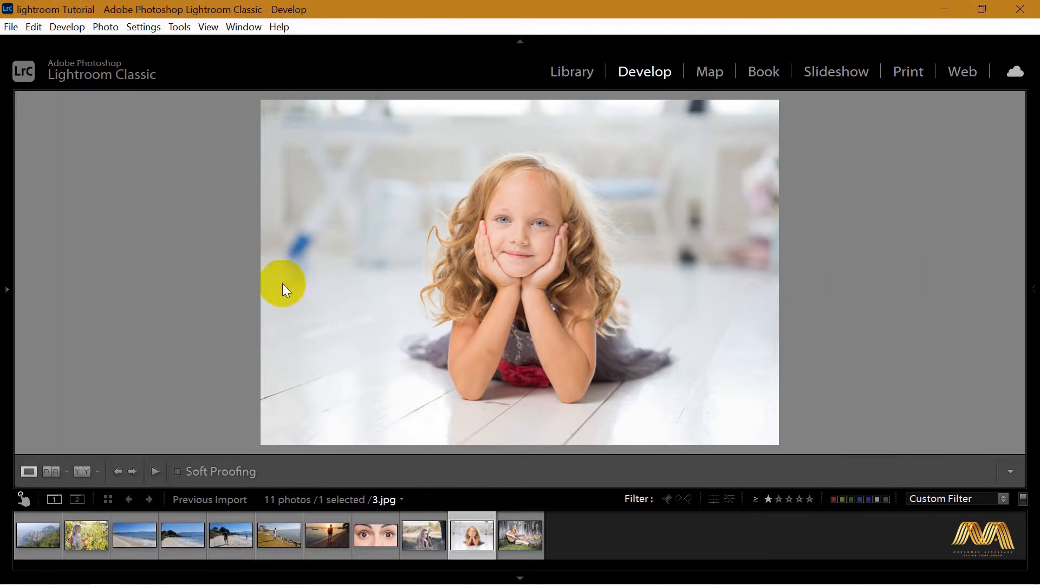
Step: Show both side panels again, and collapse and re-expand the Navigator
left_click(5, 290)
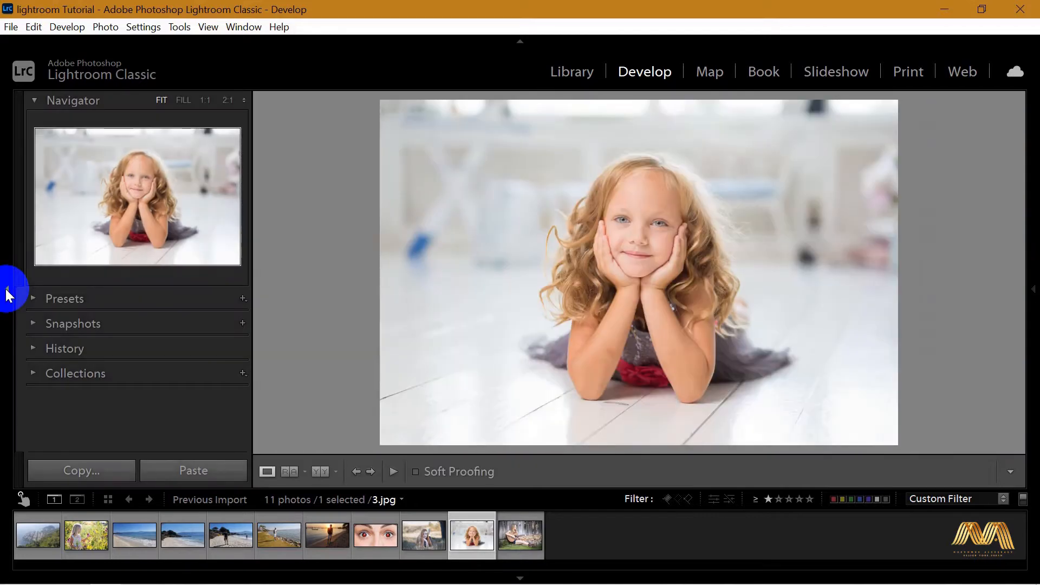
left_click(1034, 295)
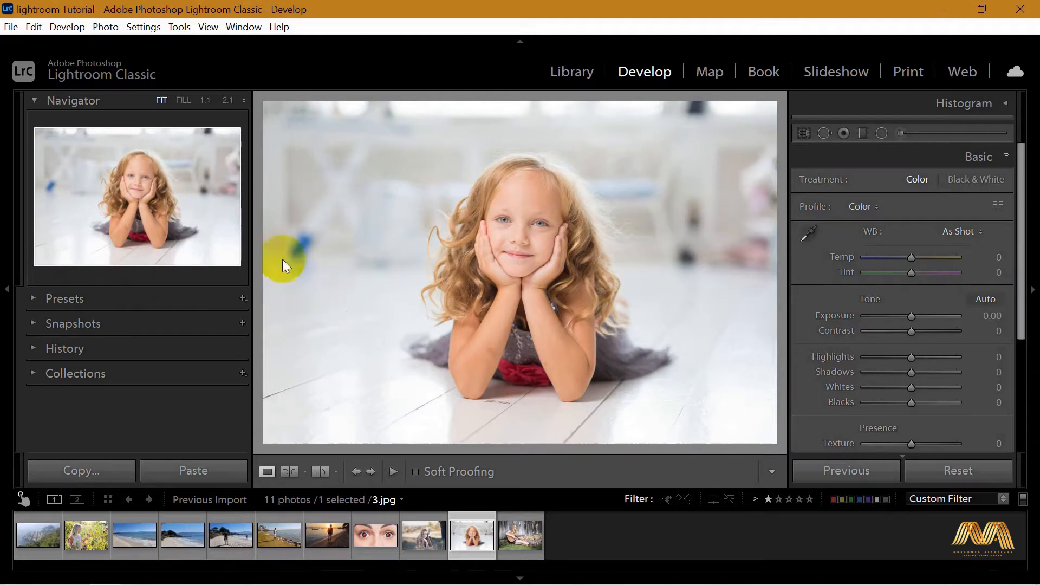
left_click(33, 105)
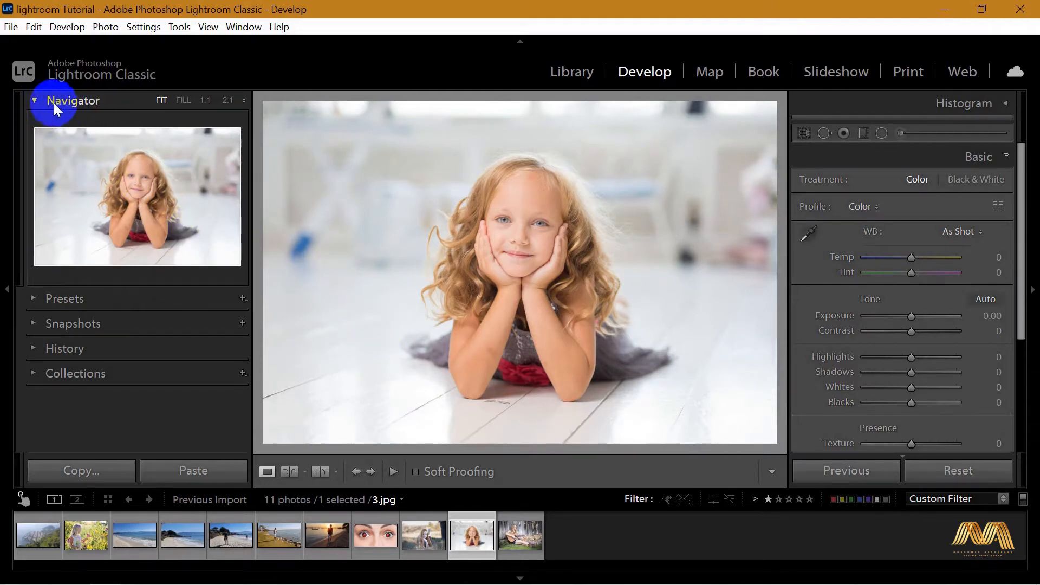
left_click(34, 101)
left_click(34, 101)
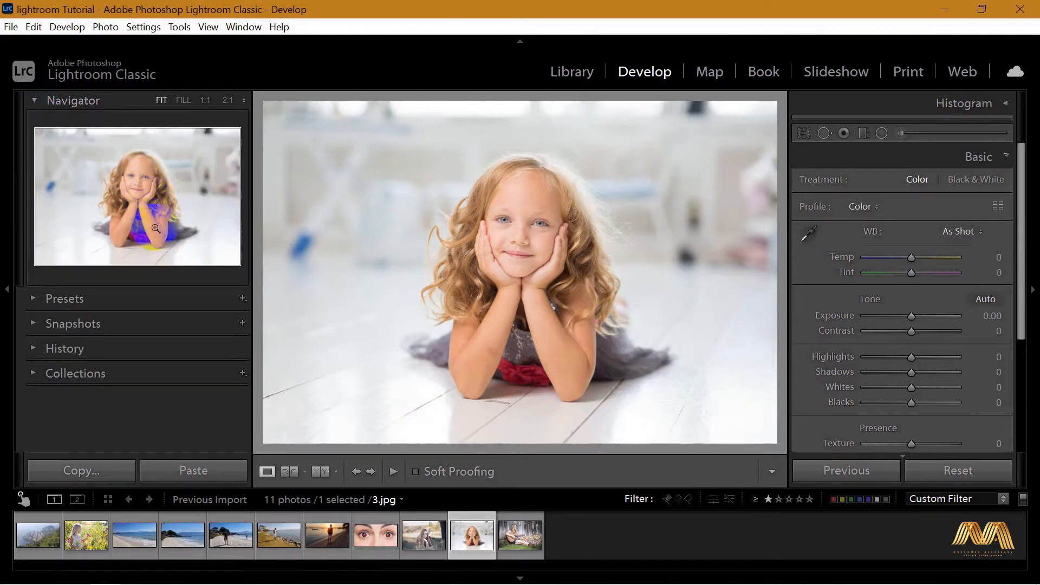
Step: Set the photo view to Fill, inspect the girl's face at 1:1 zoom, and return to Fill
mouse_move(44, 537)
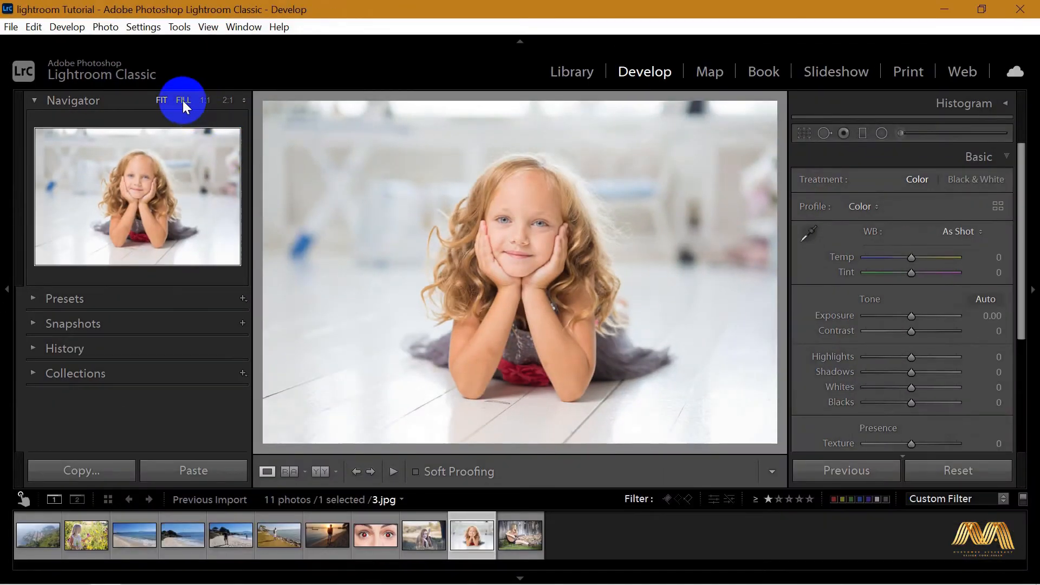
left_click(226, 133)
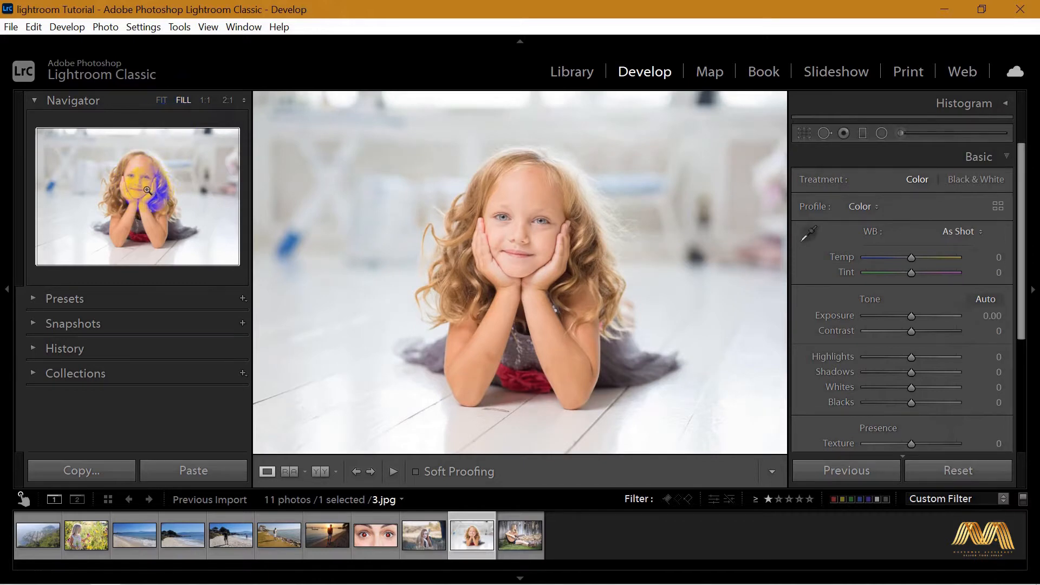
left_click(134, 178)
left_click_drag(133, 177, 142, 186)
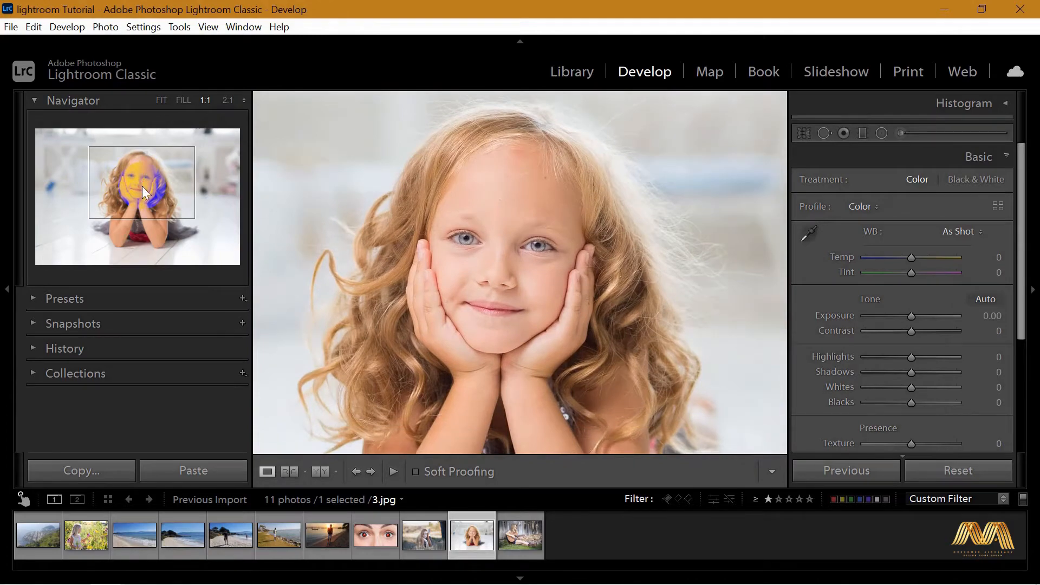
left_click(142, 185)
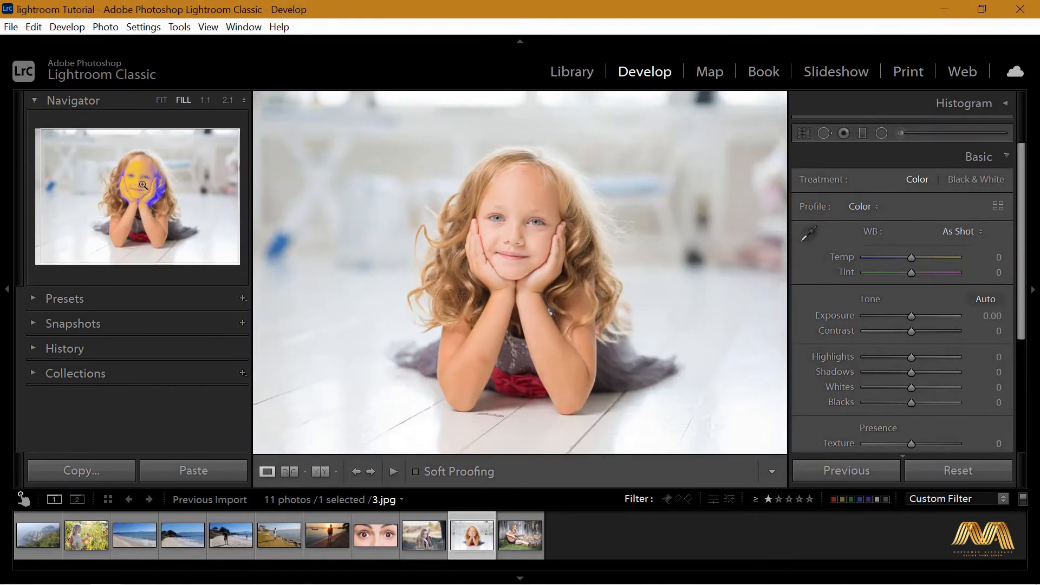
Step: Zoom the photo to 2:1, examine different parts of the face, and restore the Fill view
left_click(245, 100)
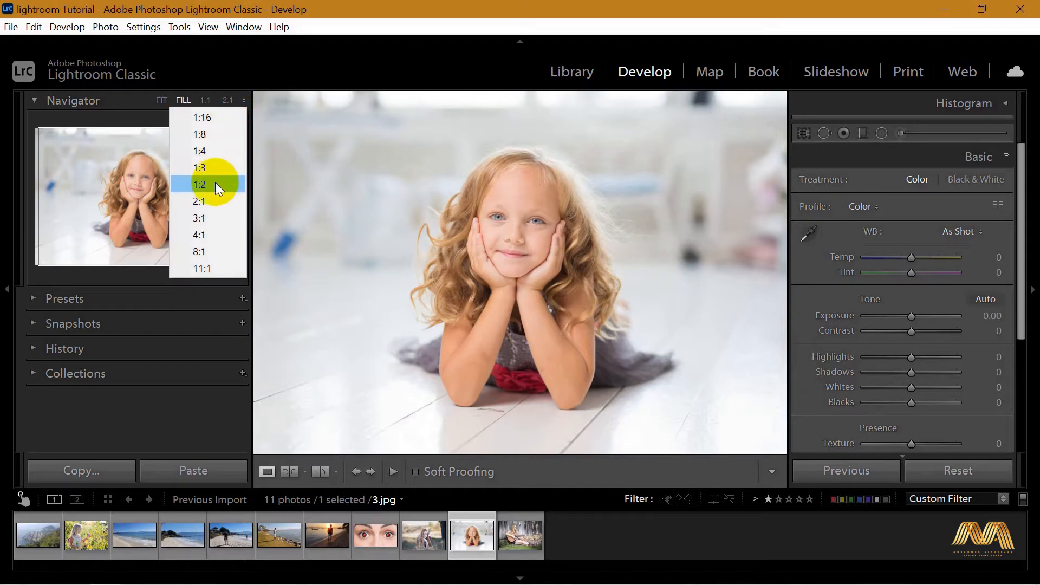
left_click(212, 201)
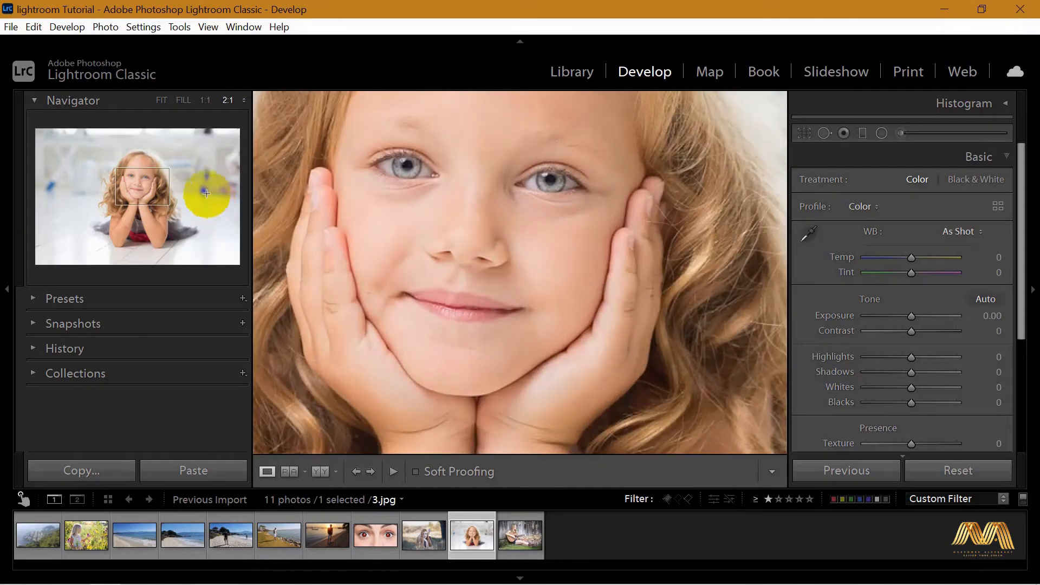
left_click(121, 180)
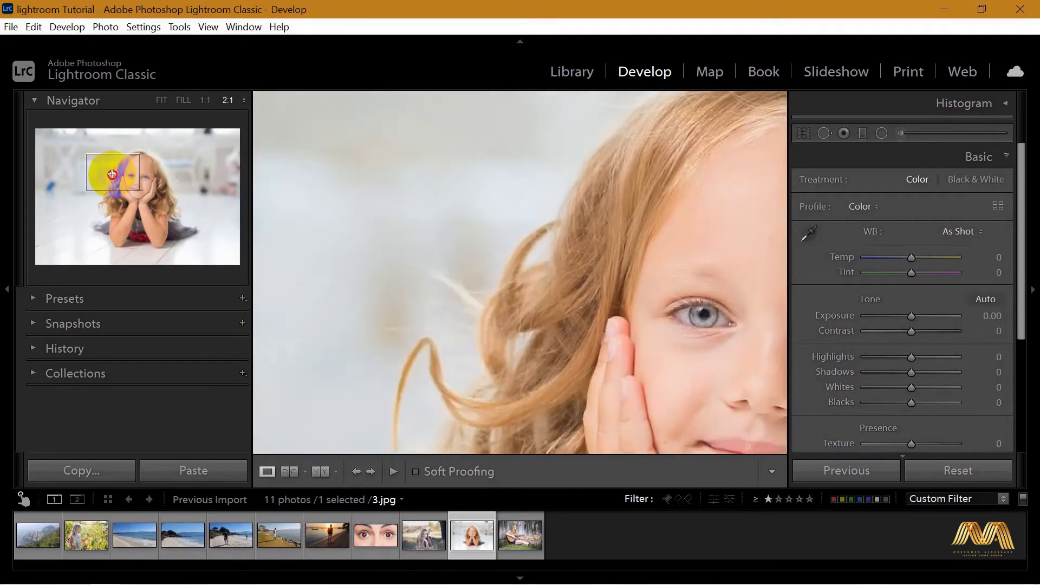
mouse_move(122, 180)
left_mouse_down()
mouse_move(146, 174)
mouse_move(139, 201)
mouse_move(127, 178)
mouse_move(147, 164)
mouse_move(139, 173)
left_mouse_up()
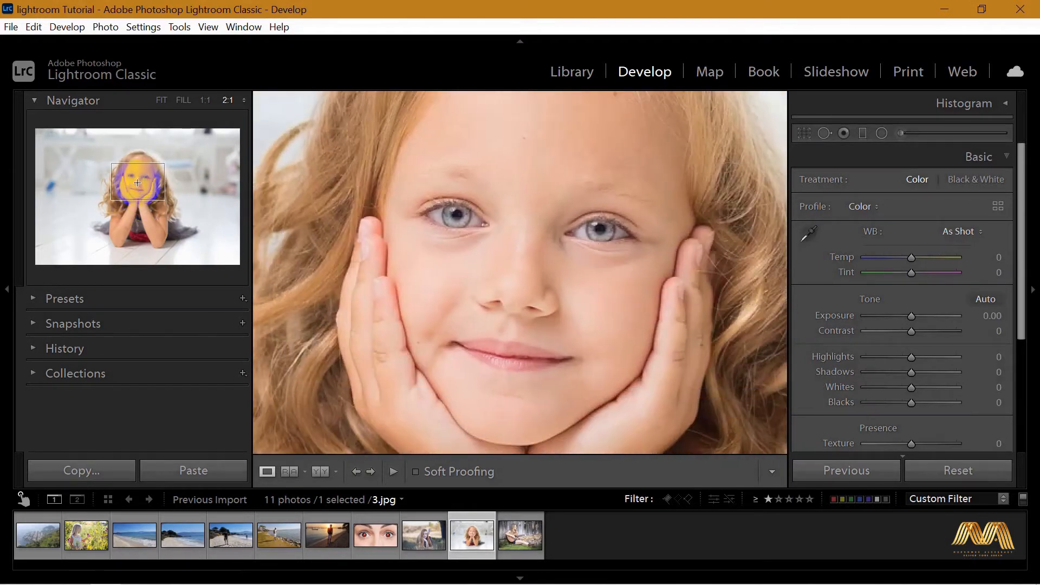
left_click(183, 105)
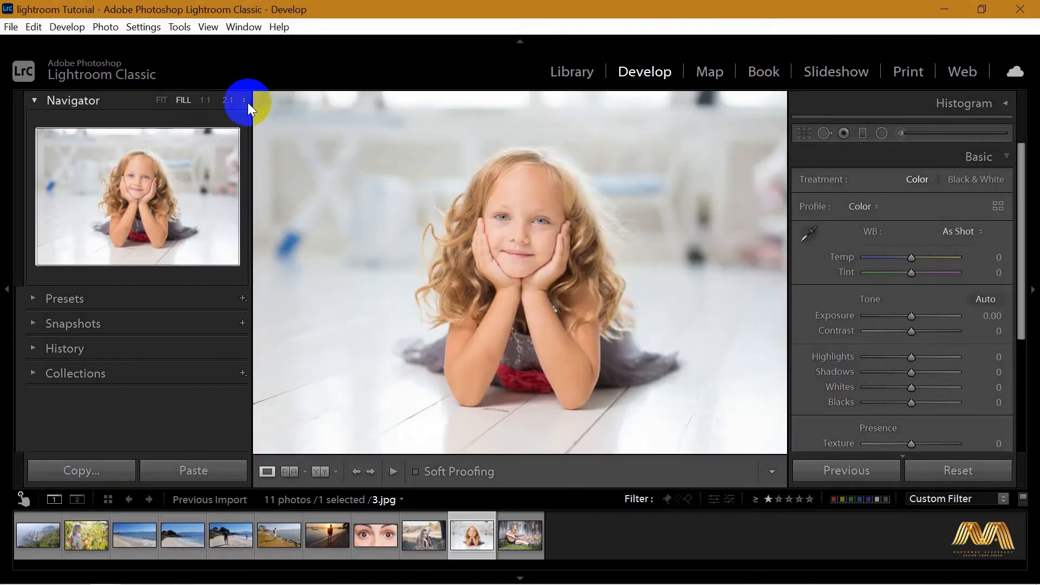
left_click(244, 101)
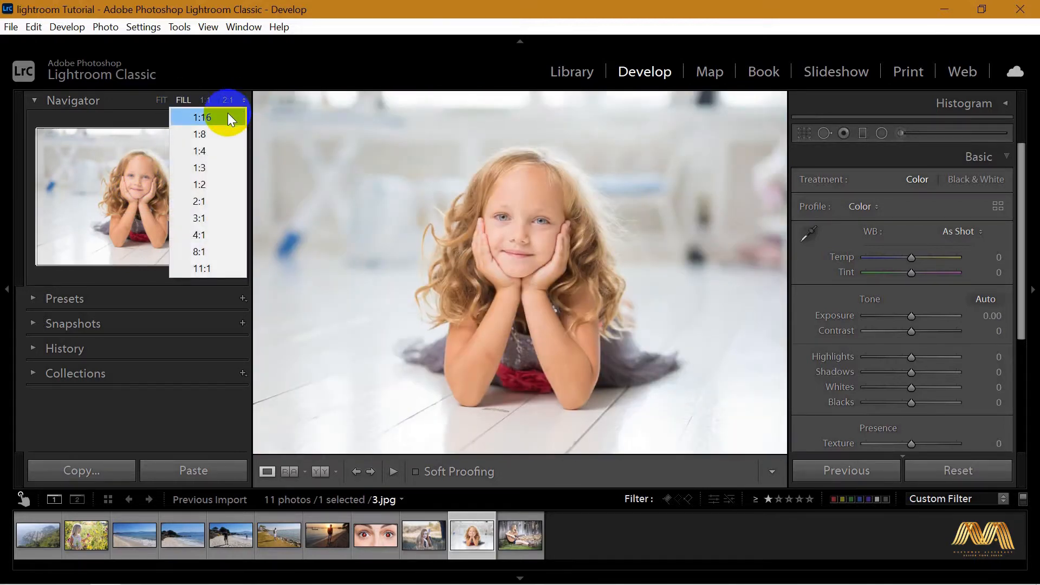
left_click(110, 194)
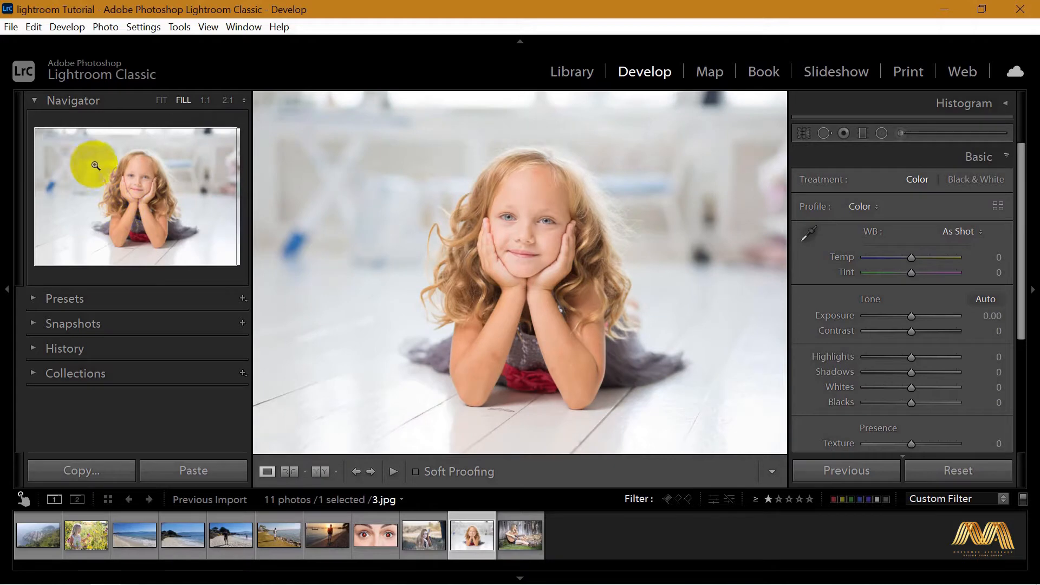
Step: Expand the Presets section and apply the Cool Light preset from the Creative group to the girl's photo
left_click(34, 300)
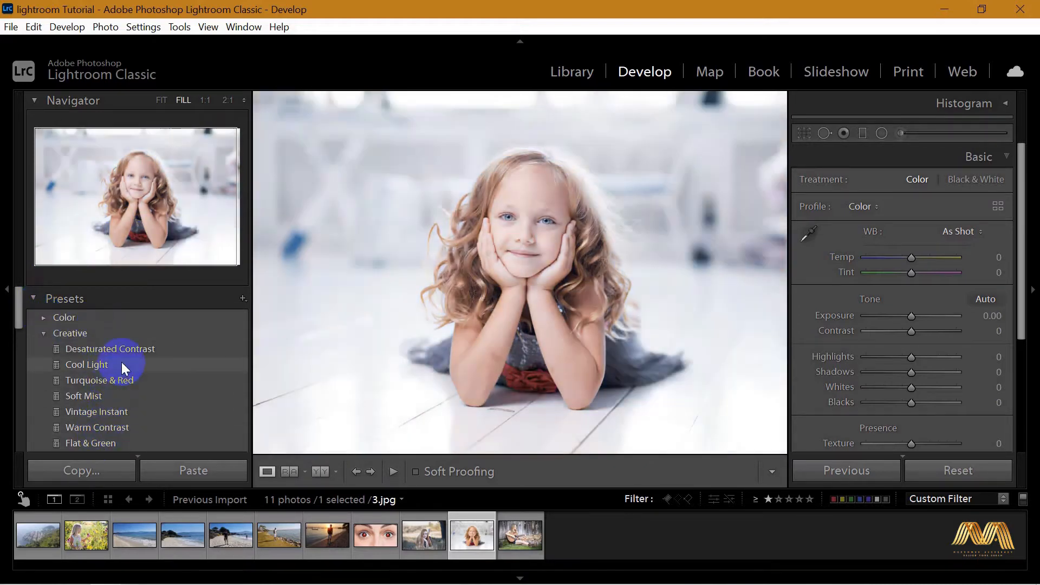
scroll(124, 357, "down", 1)
scroll(124, 358, "down", 2)
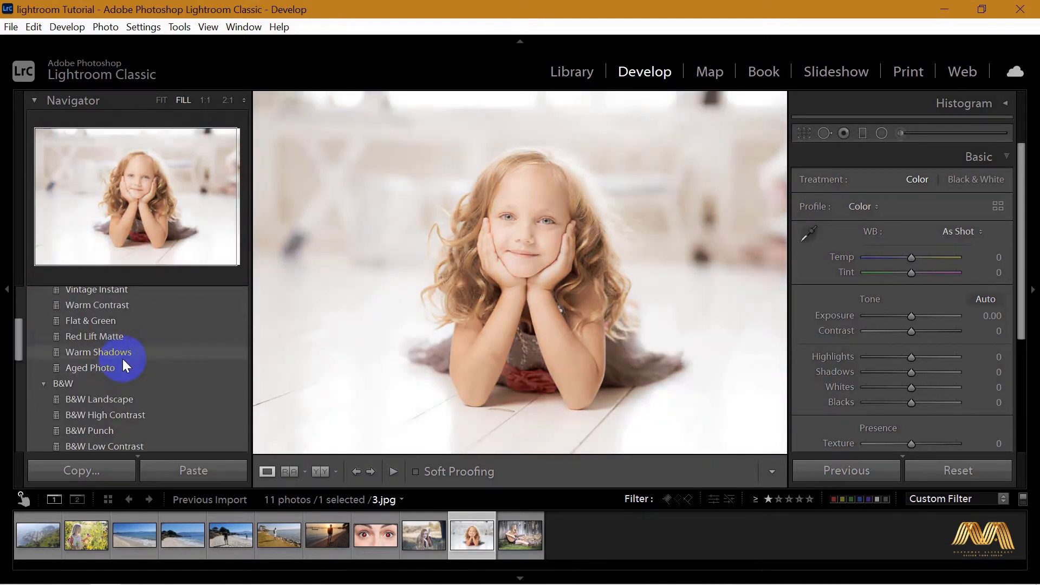
scroll(122, 358, "up", 2)
left_click(137, 324)
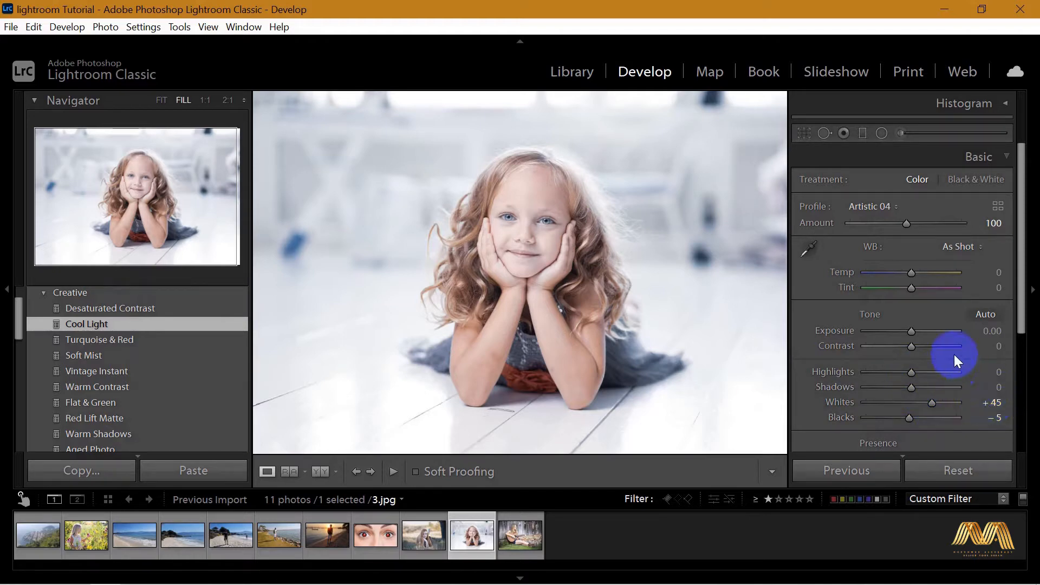
Step: Apply the Vintage Instant preset to the girl's photo and preview other Creative and B&W presets on it
left_click(101, 372)
scroll(109, 377, "down", 4)
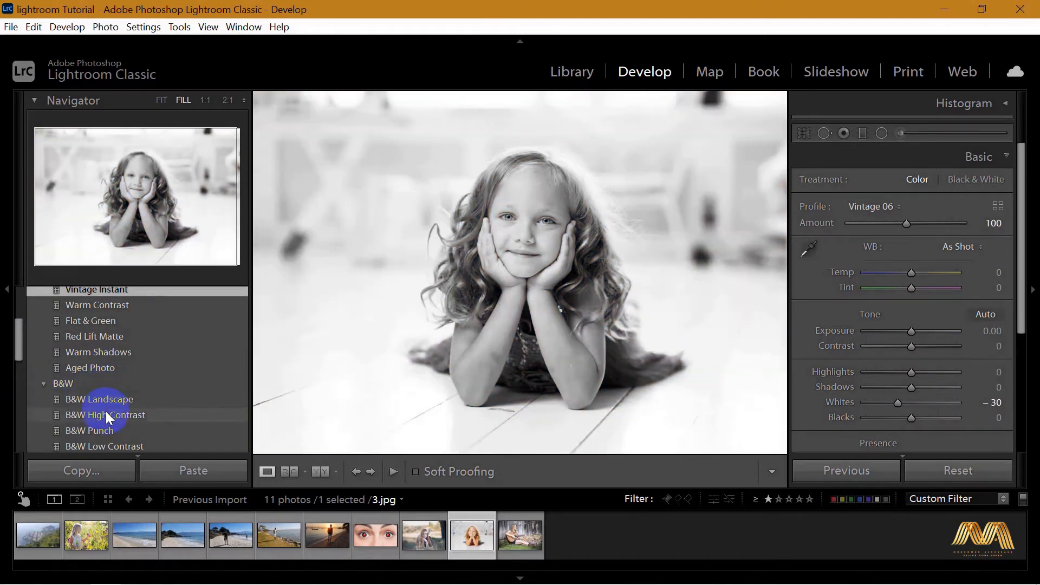
scroll(105, 409, "down", 5)
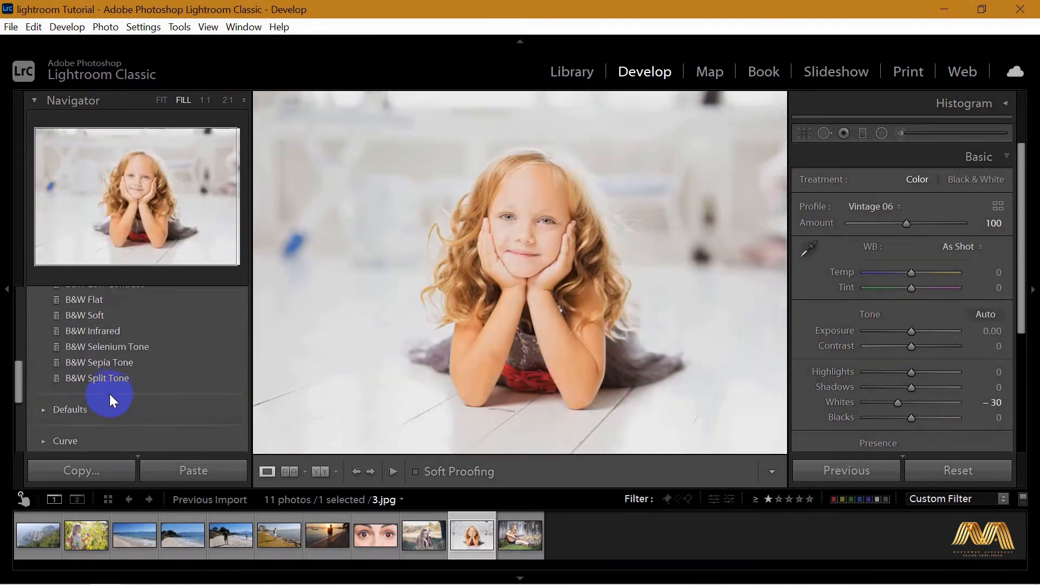
scroll(116, 362, "up", 5)
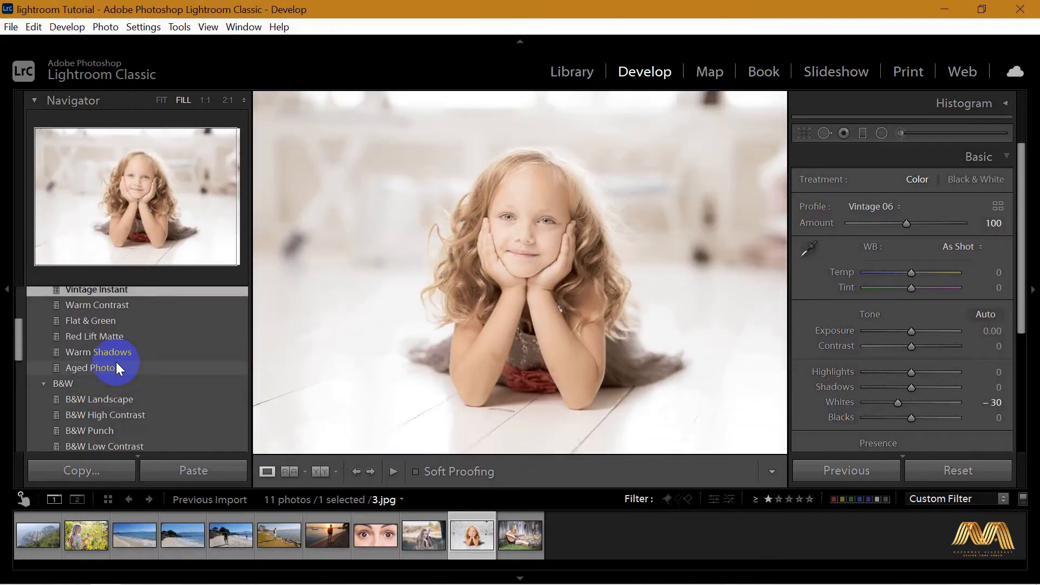
scroll(116, 362, "up", 1)
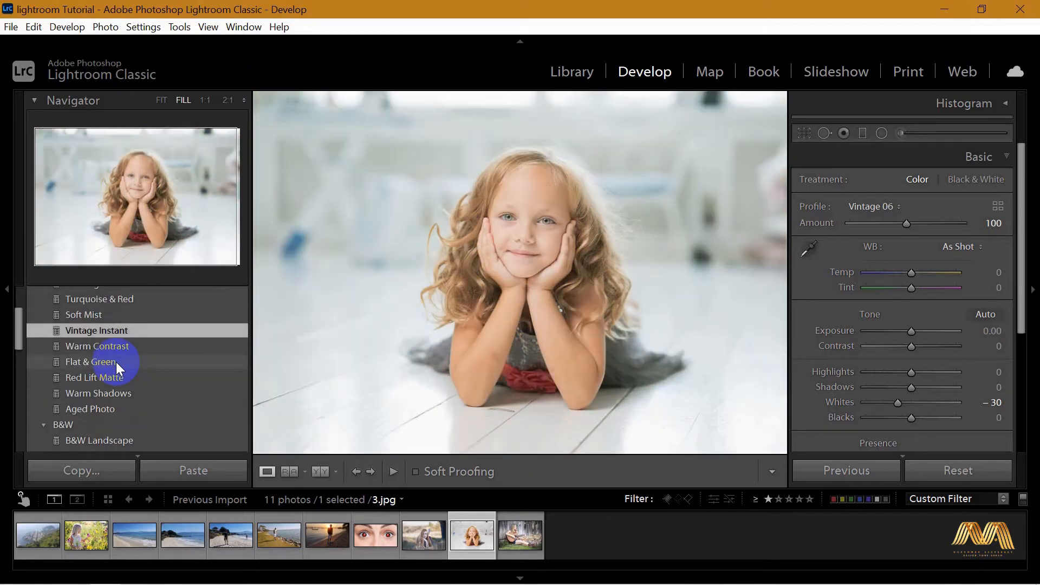
scroll(116, 362, "up", 2)
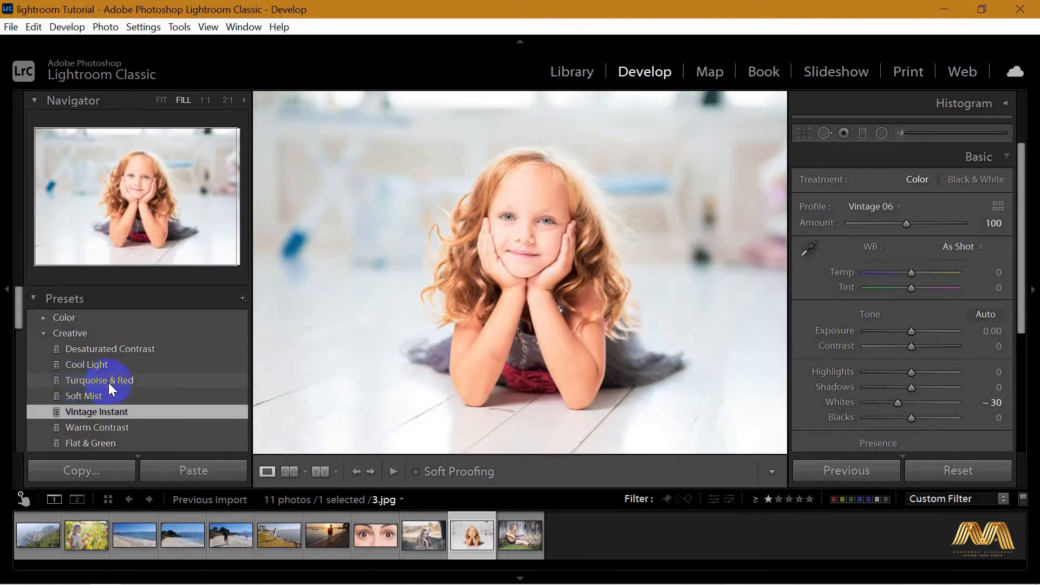
Step: Adjust the photo's basic settings to Exposure -0.89, Contrast +21, Tint +23 and Saturation -4
left_click_drag(911, 329, 903, 330)
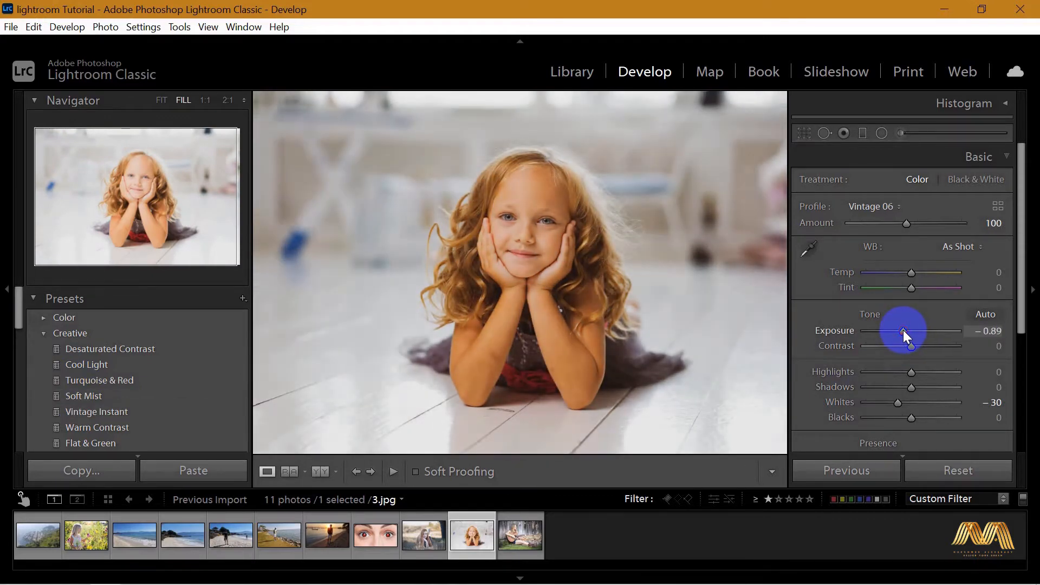
left_click_drag(914, 346, 922, 346)
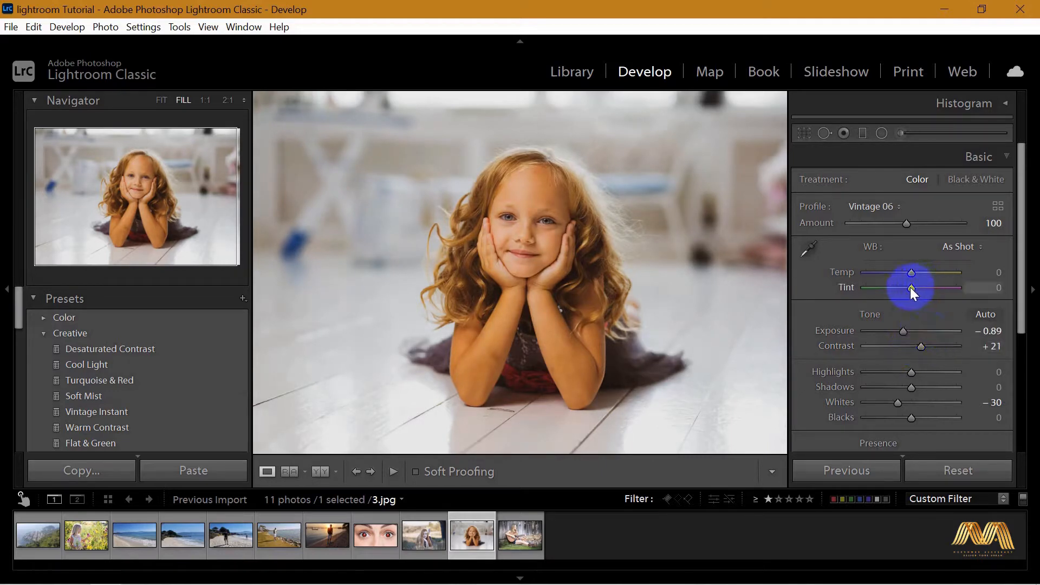
mouse_move(910, 288)
left_mouse_down()
mouse_move(900, 287)
mouse_move(921, 288)
left_mouse_up()
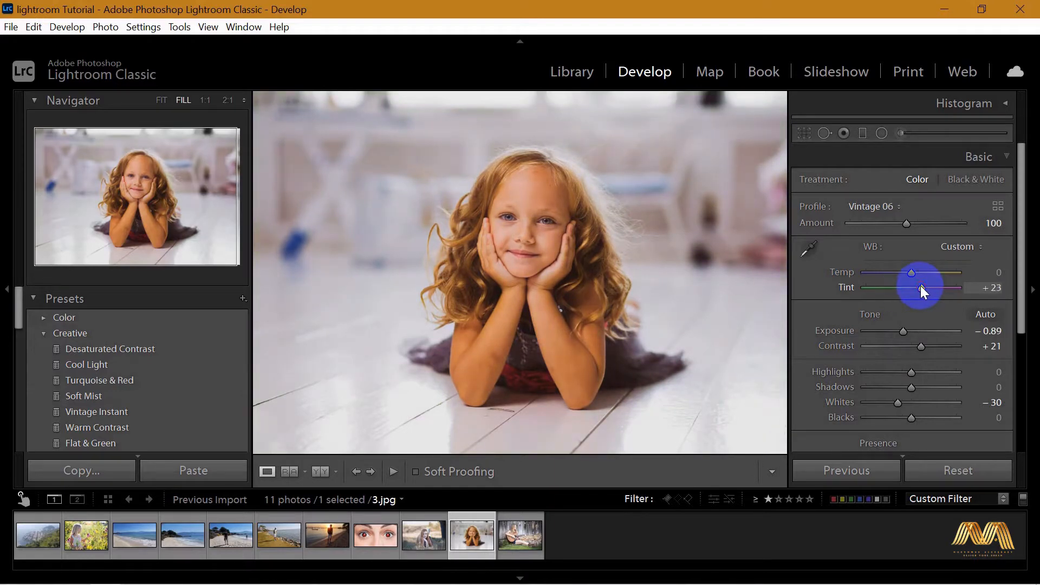
left_click_drag(1020, 279, 1017, 361)
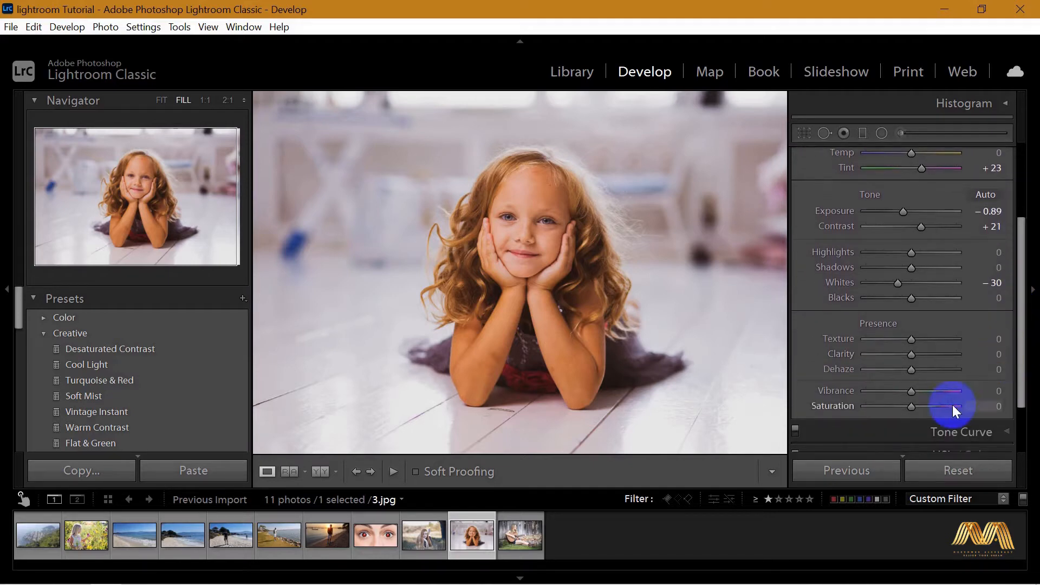
left_click_drag(913, 405, 908, 404)
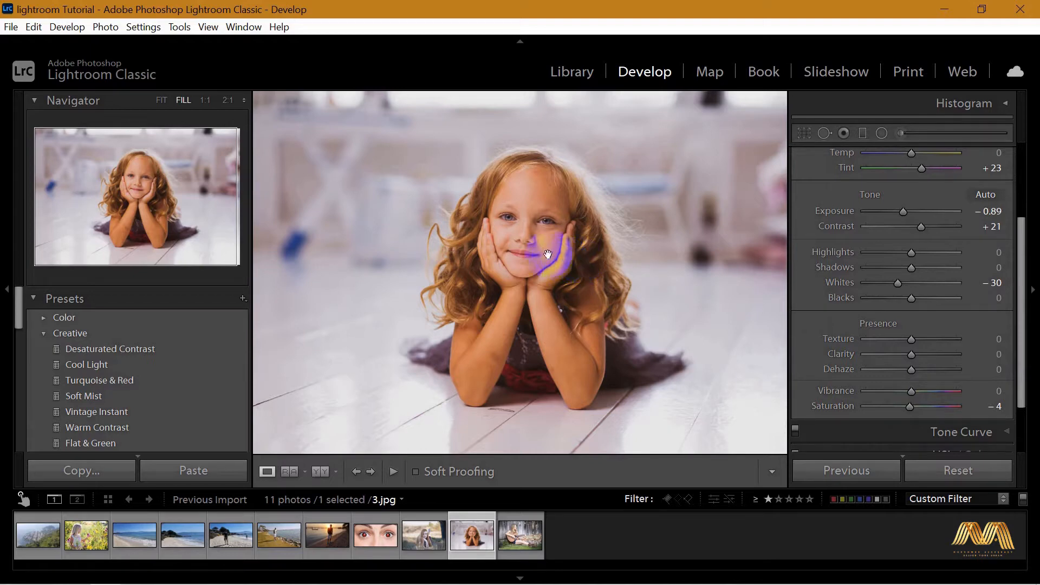
Step: Copy all develop settings from the girl's photo and paste them onto 2.jpg
left_click(78, 473)
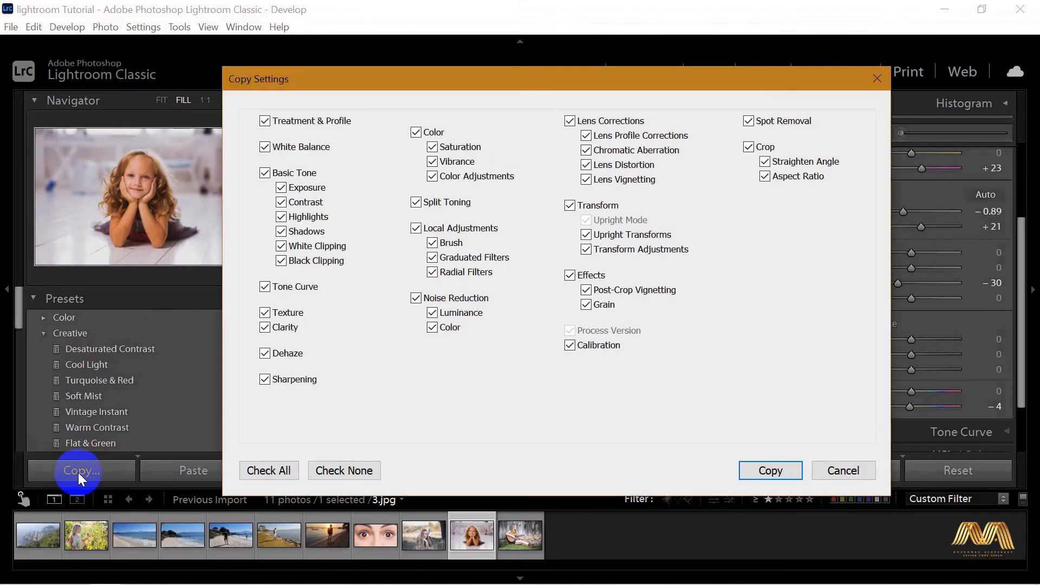
left_click_drag(453, 84, 460, 82)
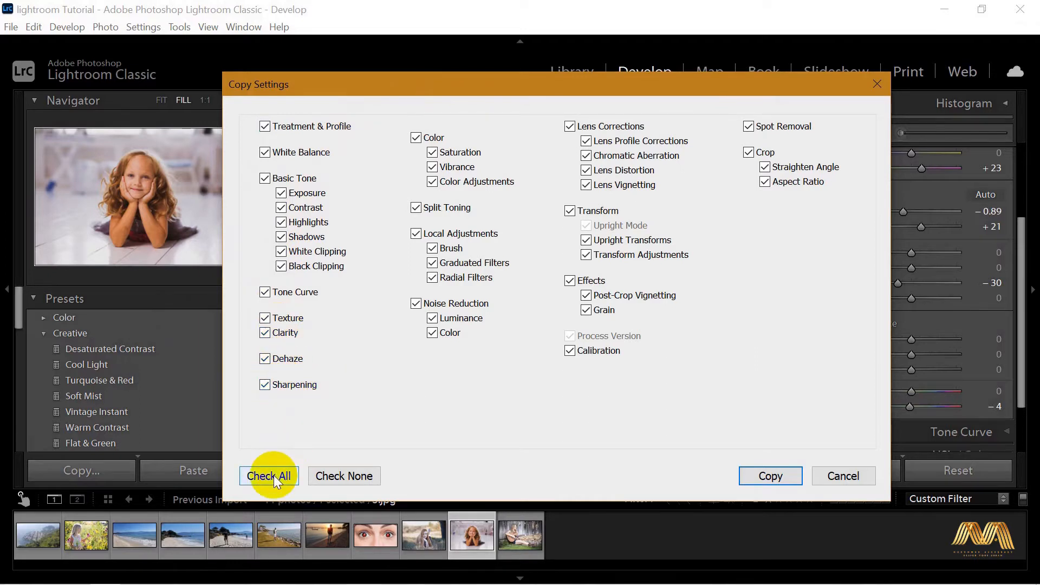
left_click(265, 126)
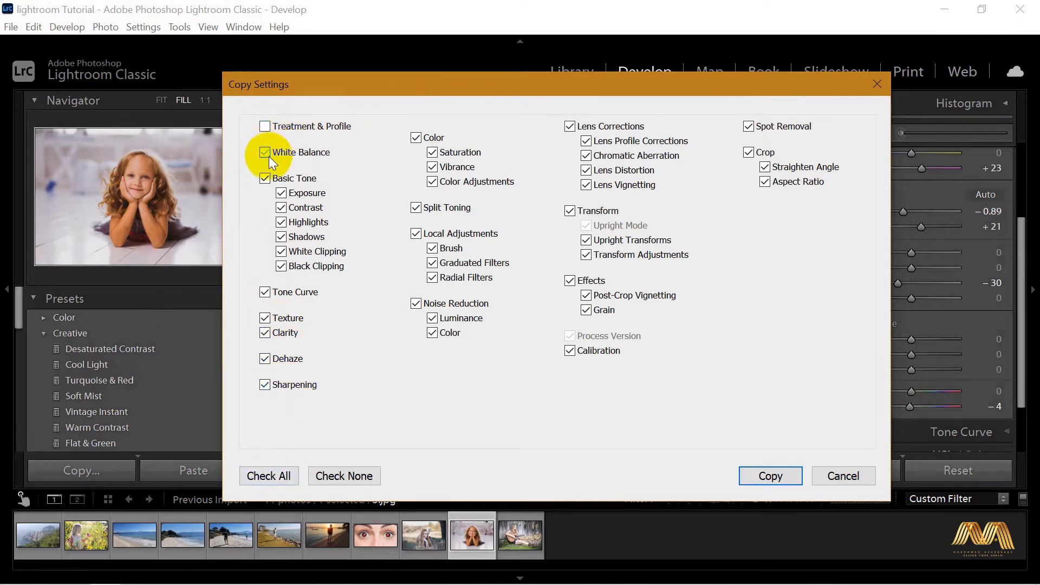
left_click(265, 127)
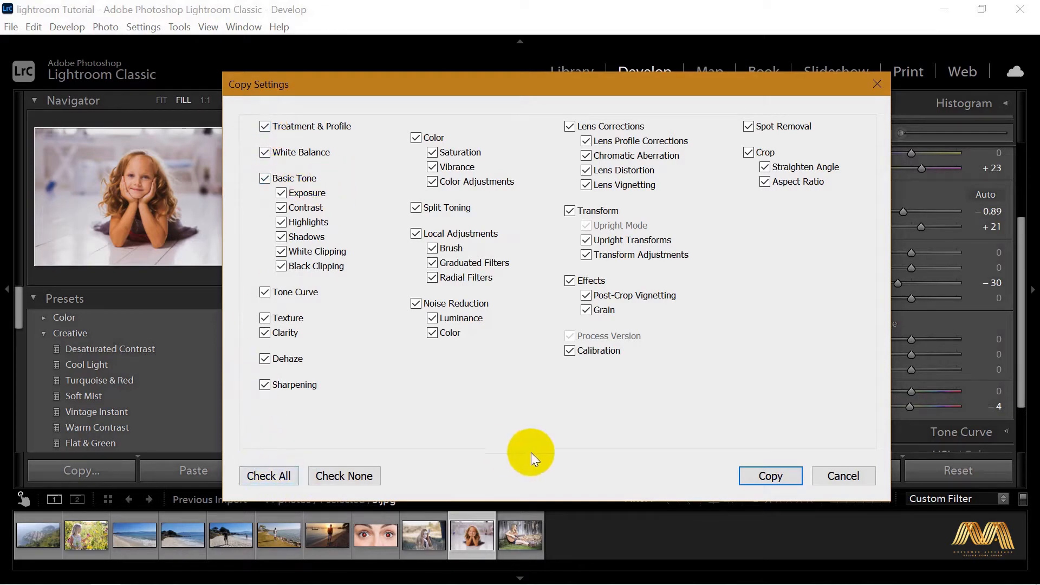
left_click(771, 477)
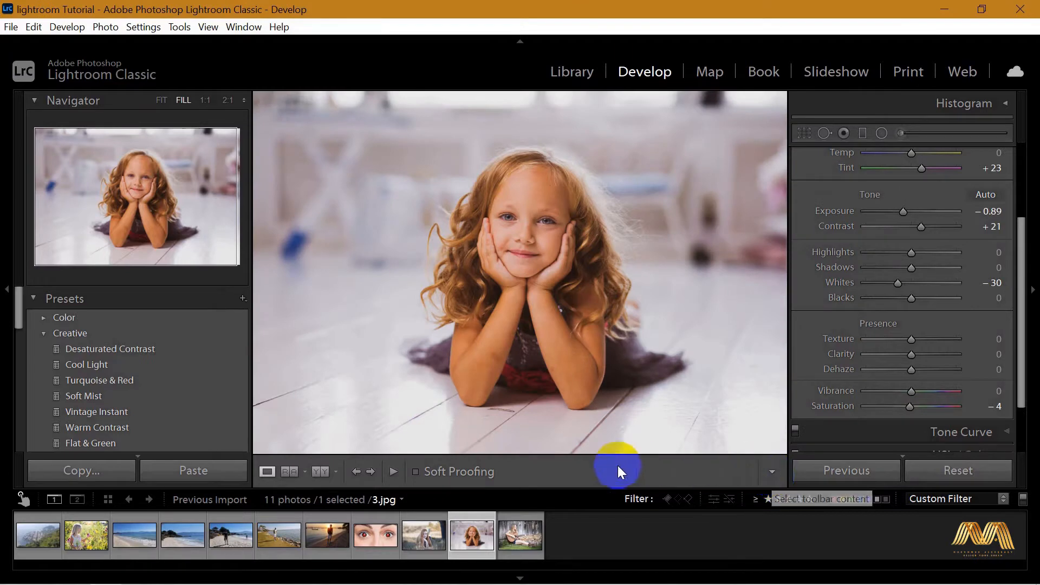
left_click(426, 537)
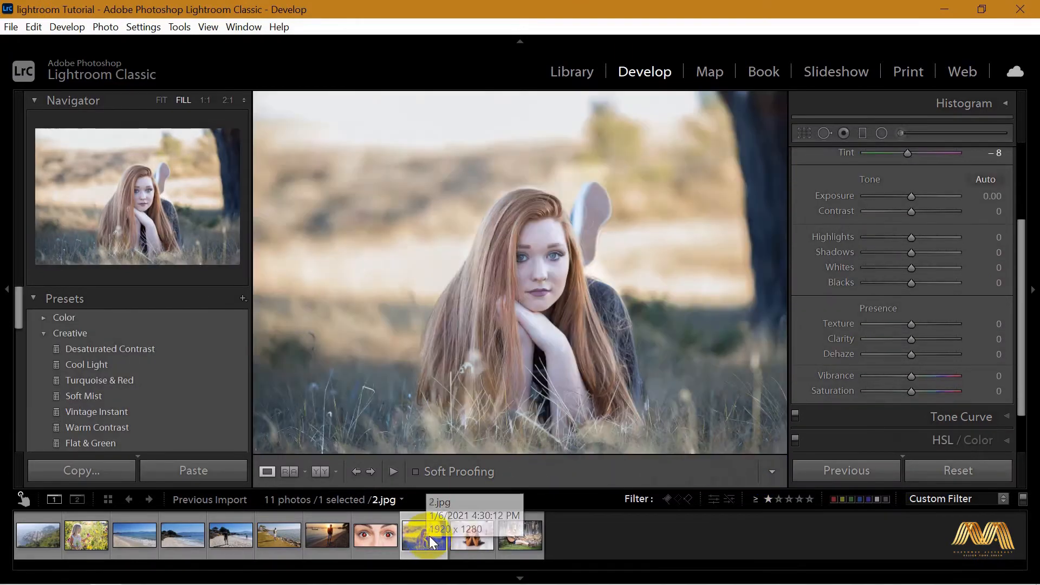
left_click(185, 471)
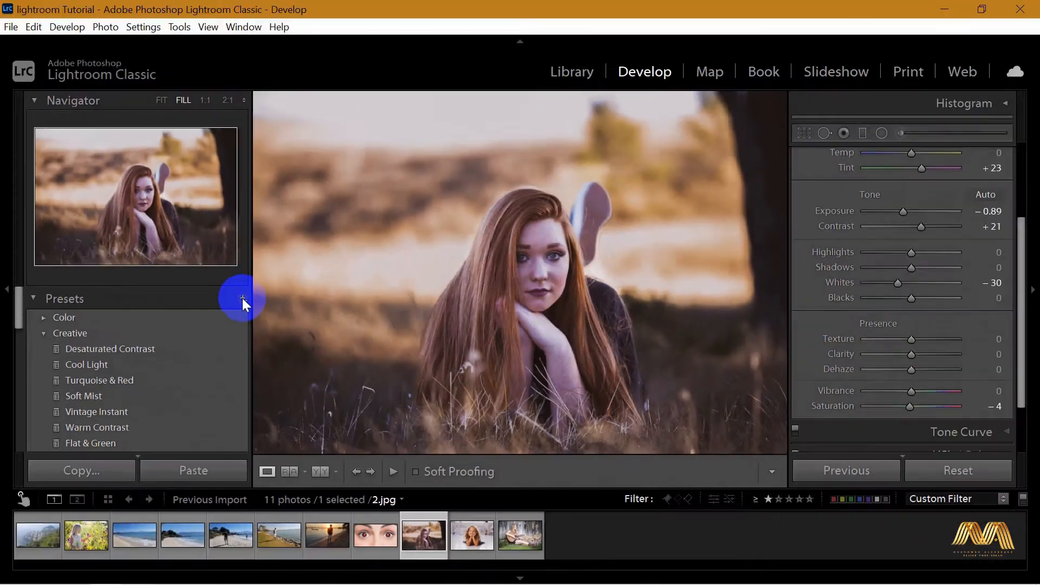
Step: Create a develop preset named "Out Doors" in the User Presets group with all available settings included
left_click(389, 294)
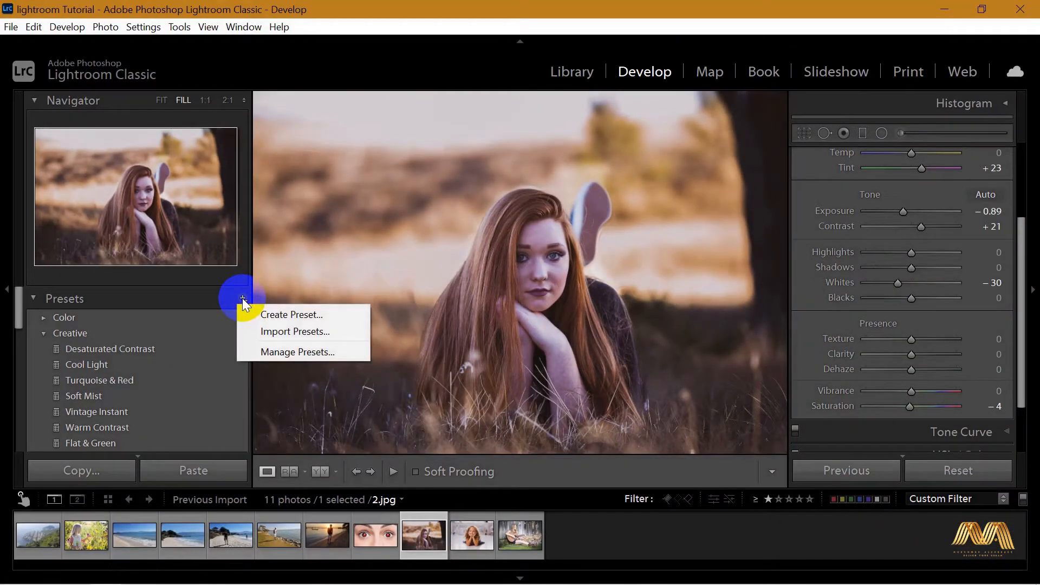
left_click(329, 314)
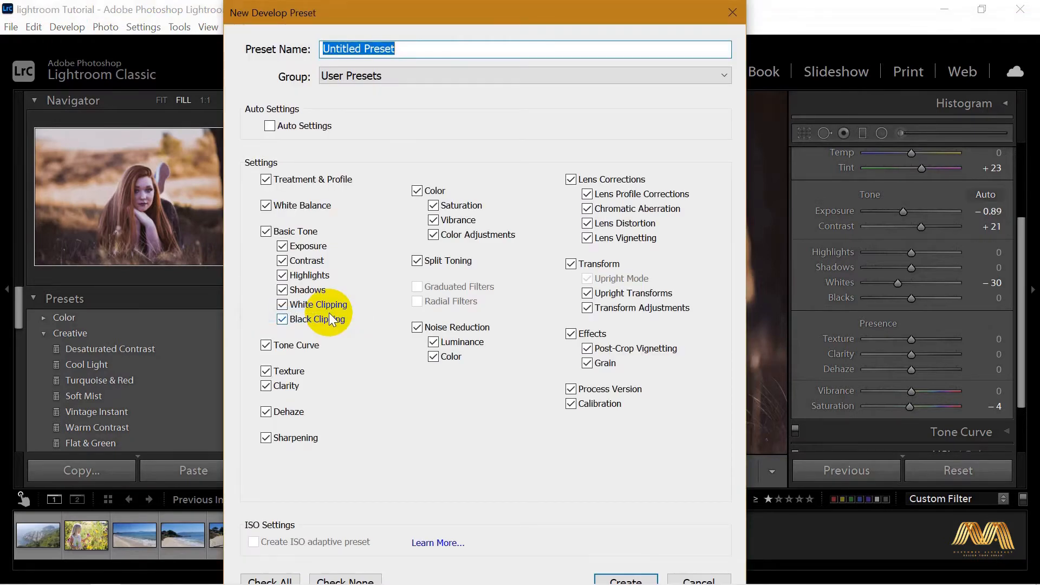
left_click_drag(433, 13, 471, 24)
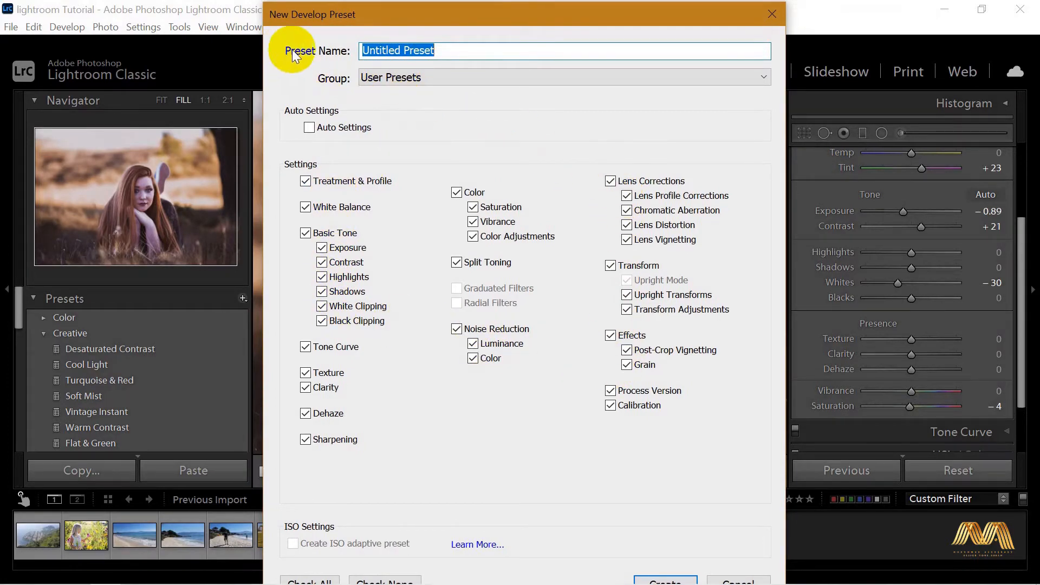
type("Ou")
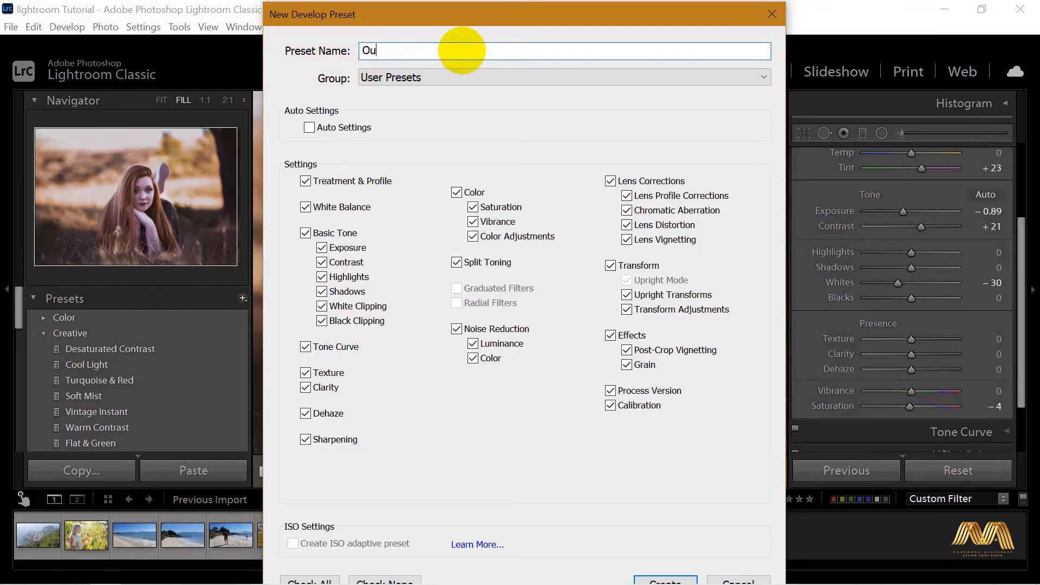
type("t Doors")
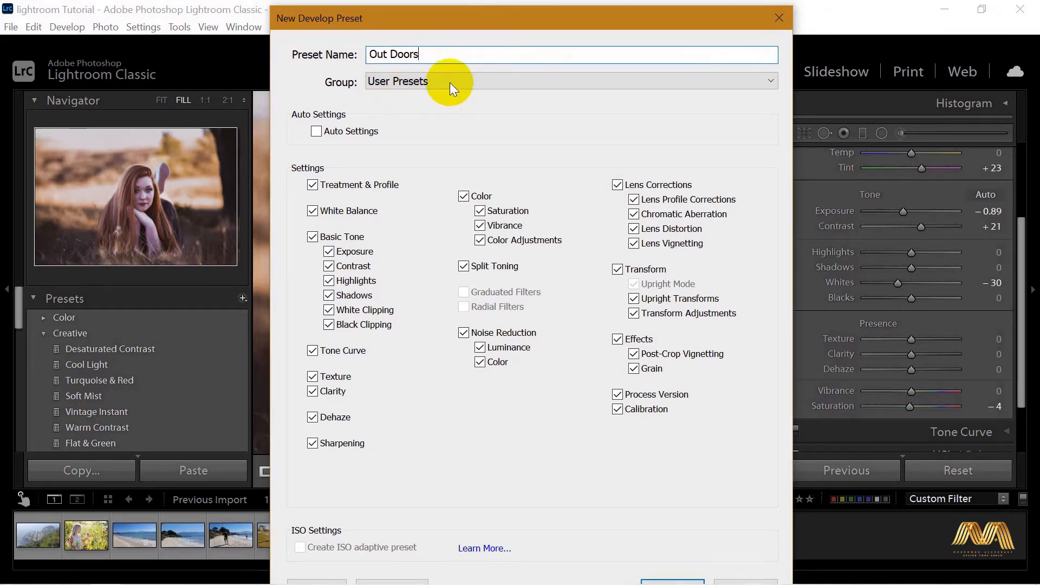
left_click(661, 577)
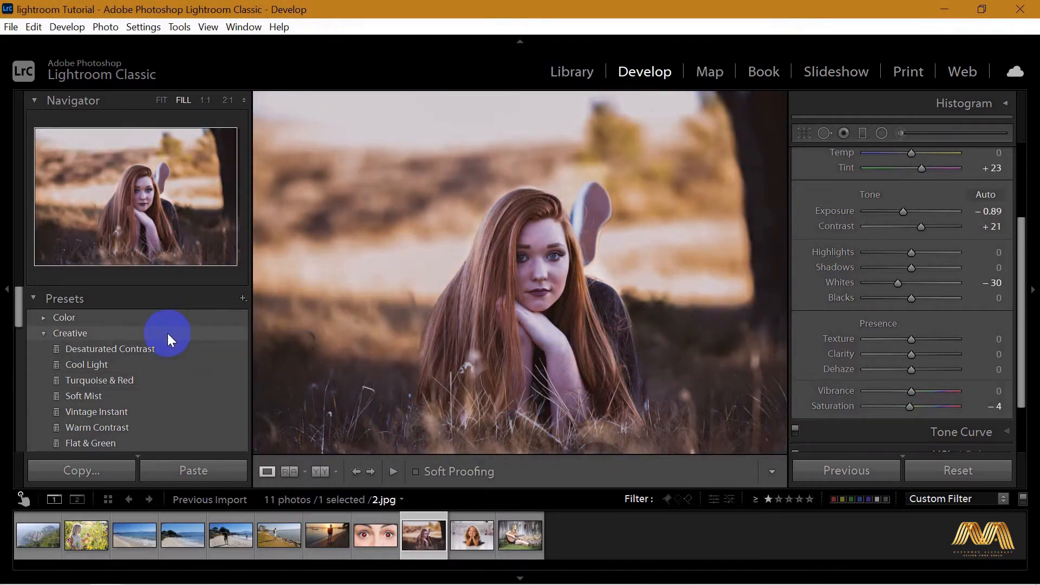
Step: Expand the User Presets group to locate the new Out Doors preset
scroll(170, 331, "down", 15)
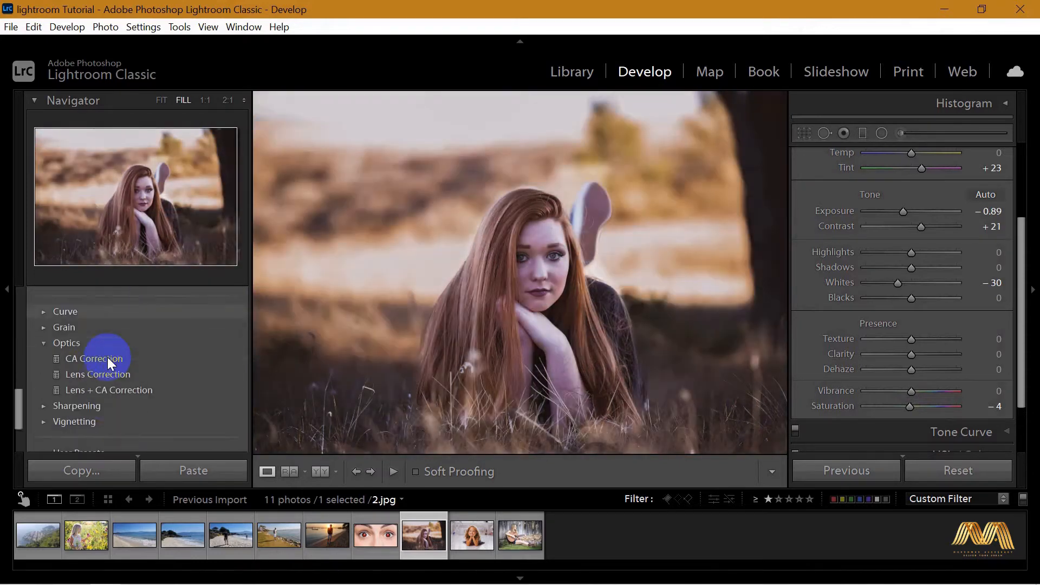
scroll(107, 356, "down", 3)
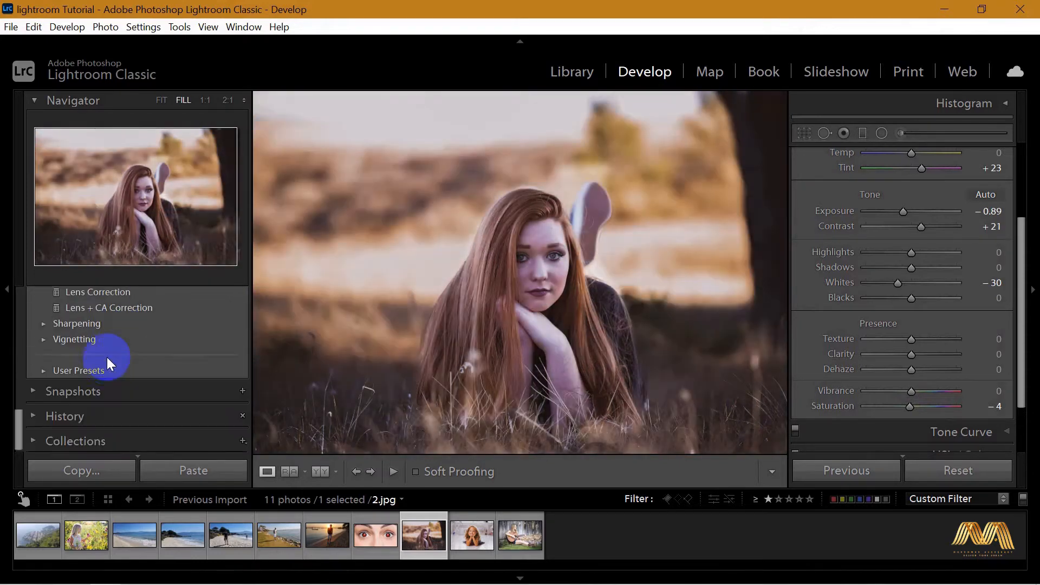
left_click(43, 367)
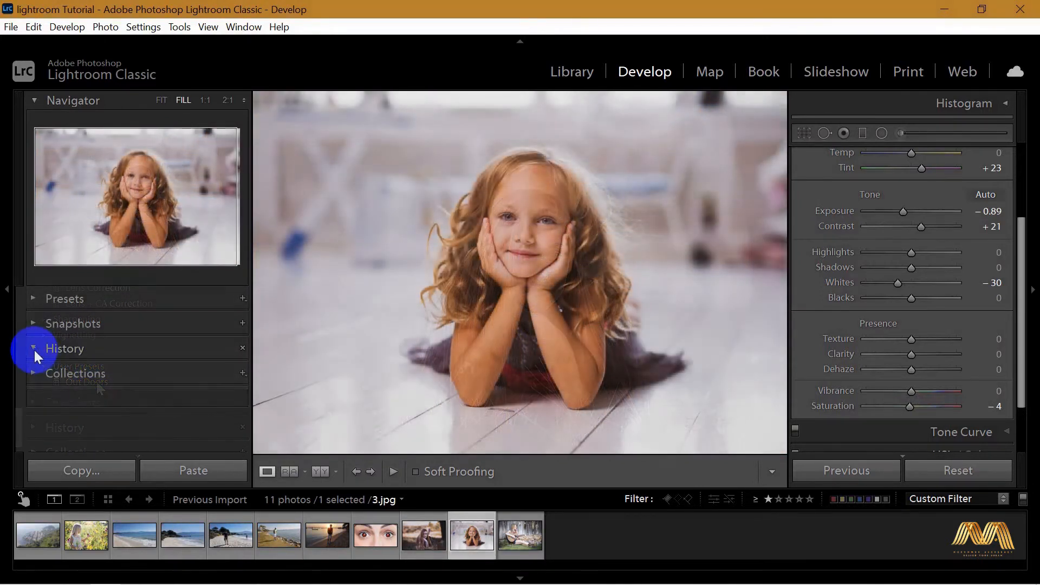
Step: Expand the History of 3.jpg, compare its Exposure and Contrast states, and return to the Saturation state
left_click(34, 349)
scroll(135, 361, "down", 2)
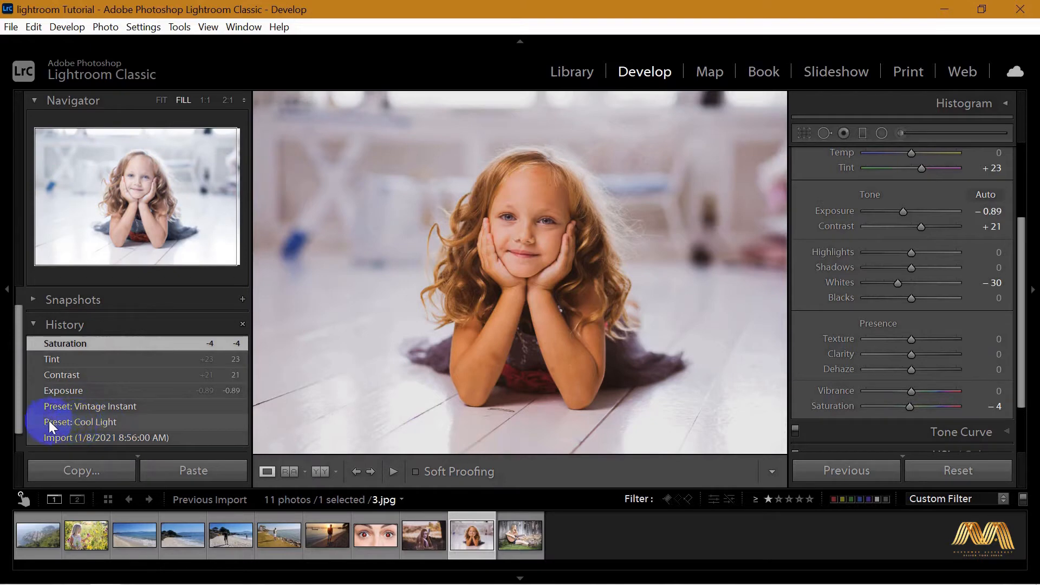
left_click(82, 389)
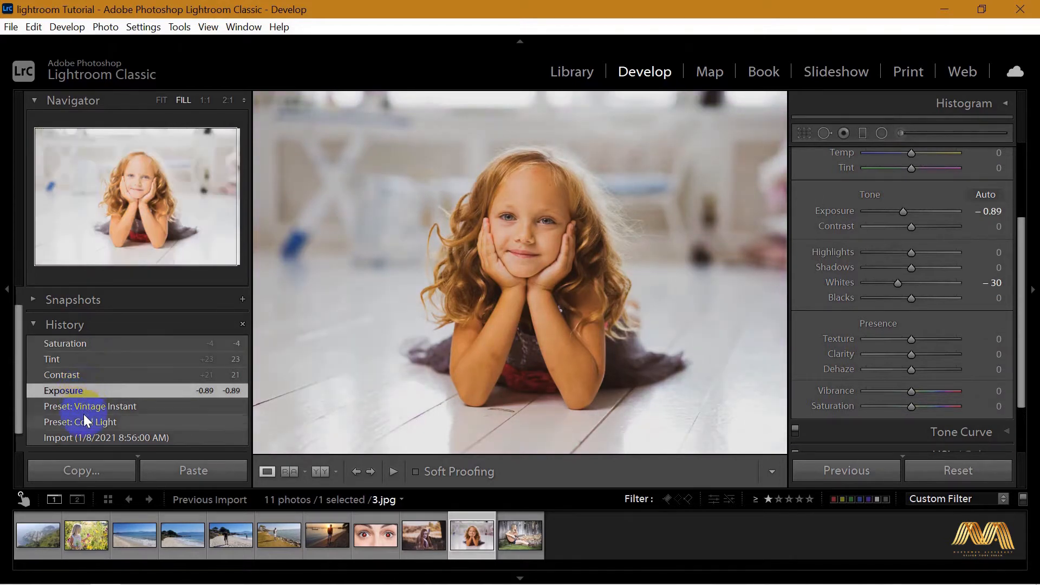
left_click(93, 375)
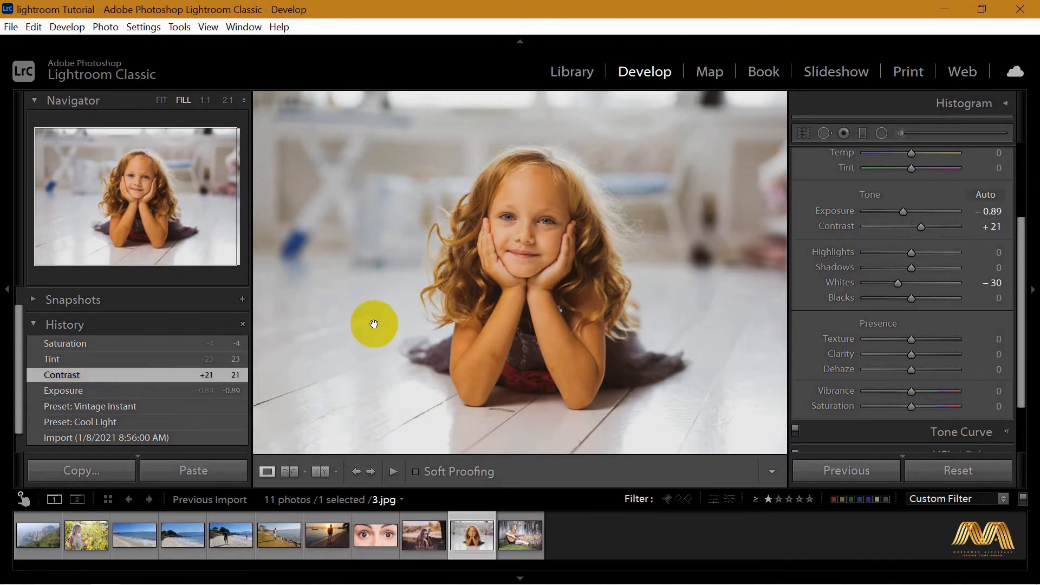
left_click(92, 343)
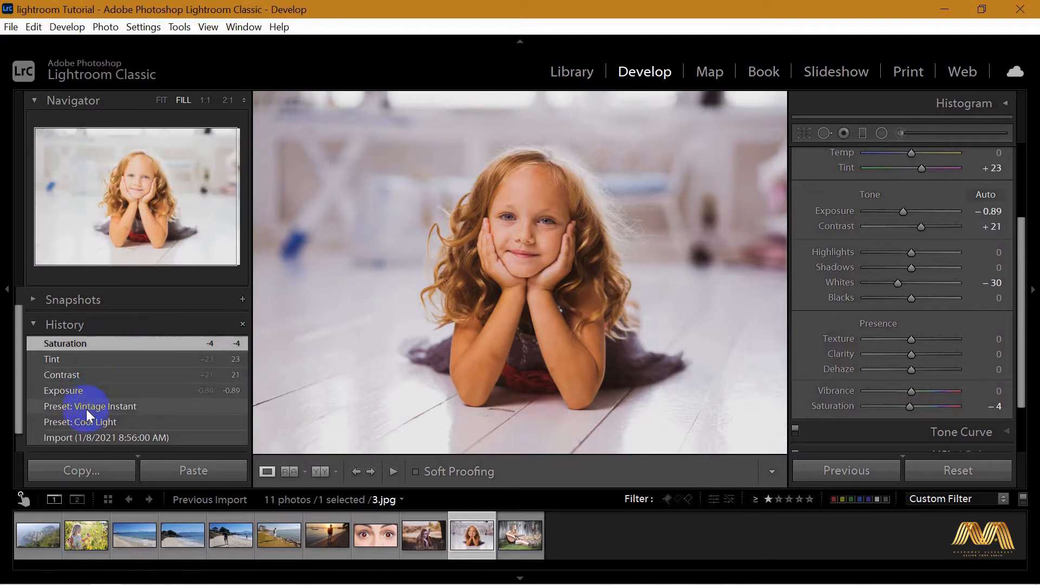
Step: Return 3.jpg to its Contrast history state and collapse the History list
left_click(84, 375)
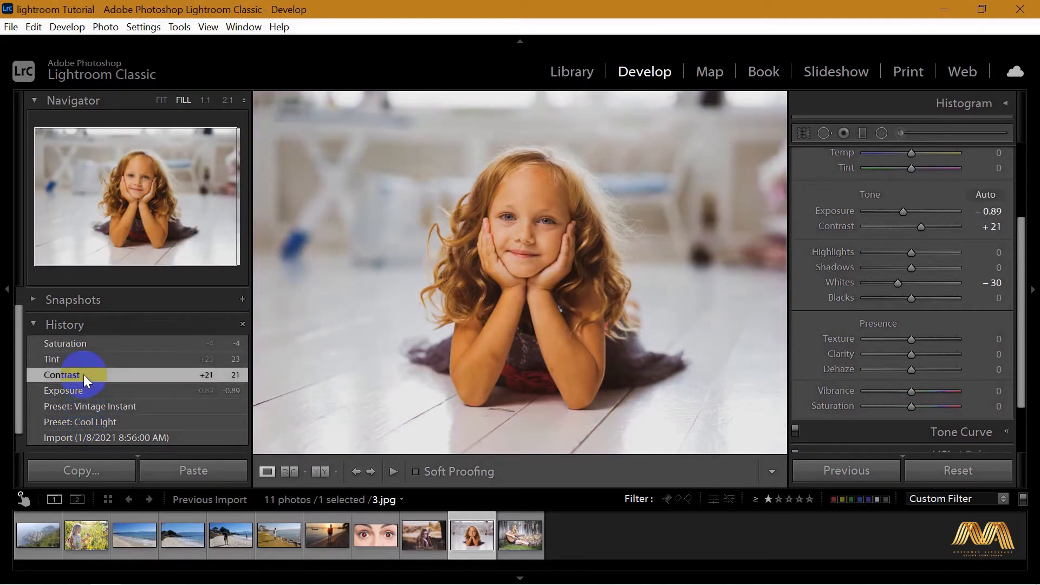
left_click(34, 323)
left_click(714, 463)
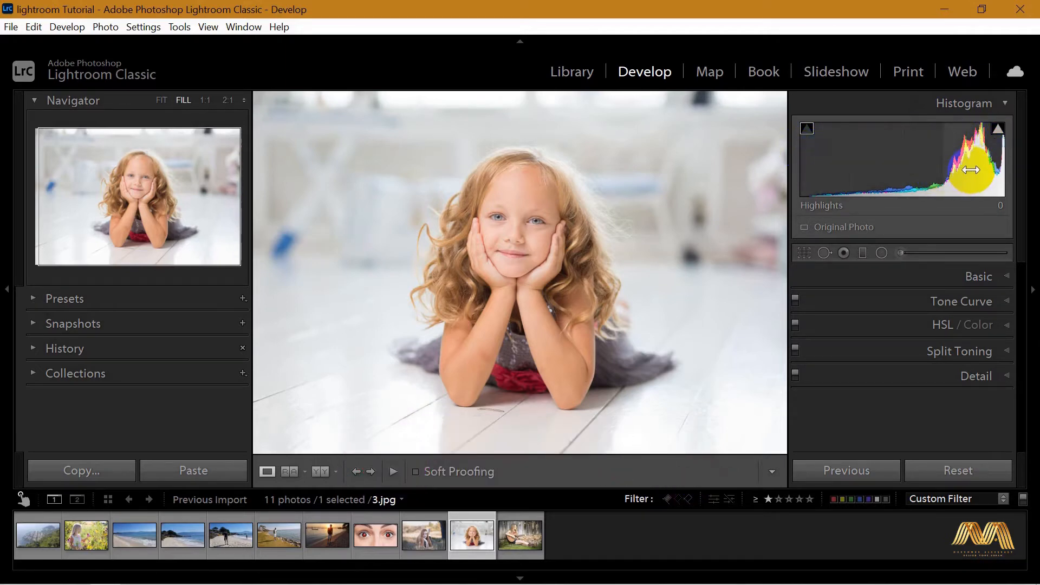
Step: Raise the photo's Highlights to +100 from the histogram, and lower them again with the highlight clipping warning turned on
left_click_drag(965, 161, 884, 87)
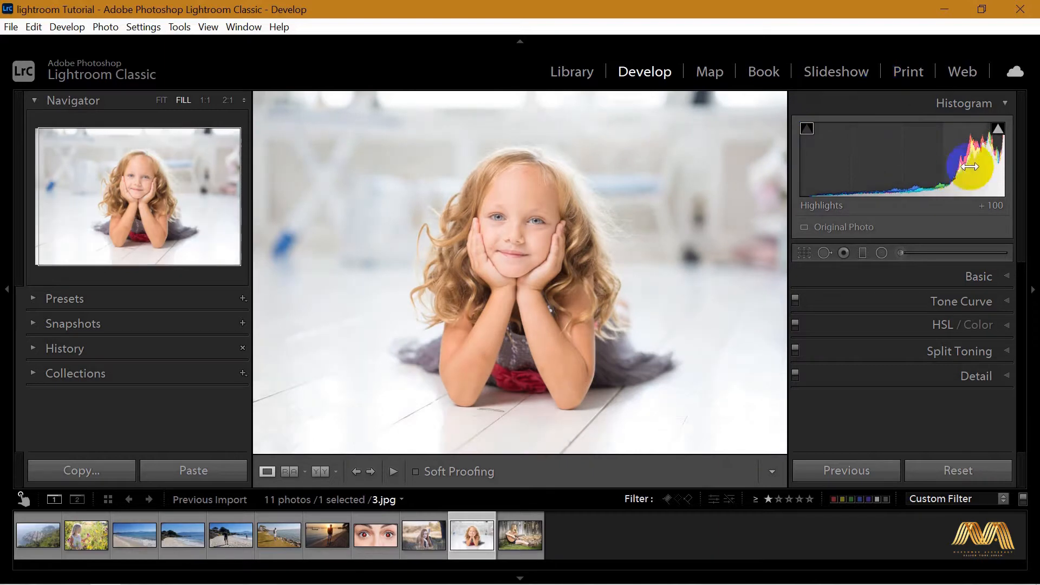
left_click(999, 130)
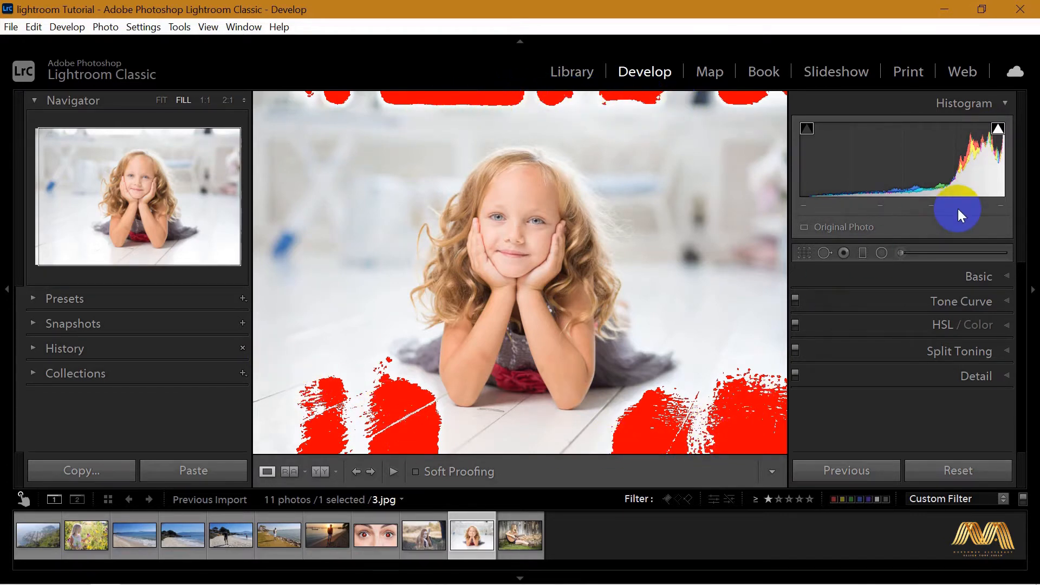
left_click_drag(972, 163, 849, 161)
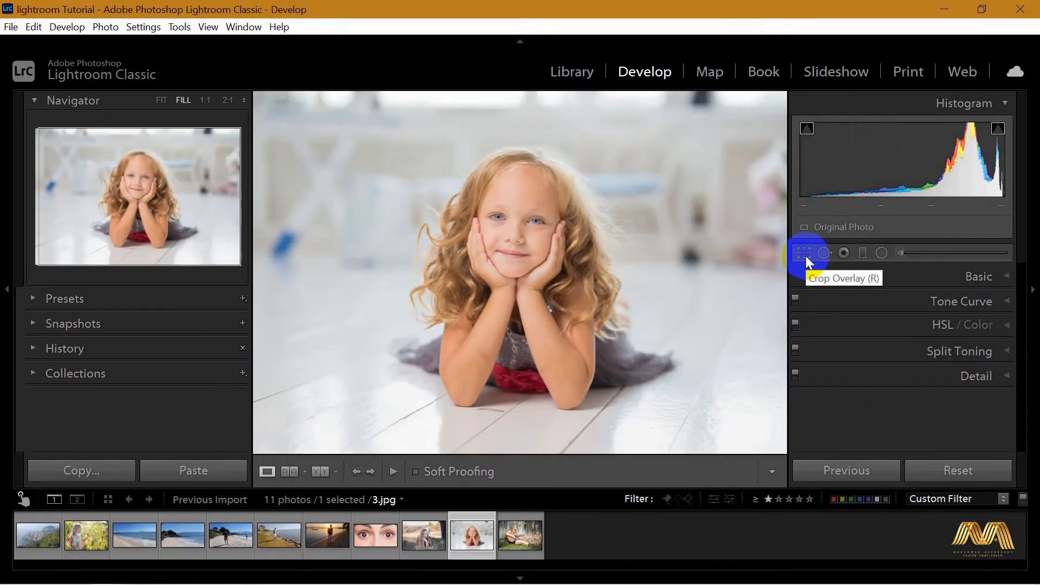
Step: Crop 3.jpg tighter around the girl on all sides with Crop Overlay and apply the crop
left_click(577, 307)
left_click_drag(764, 271, 739, 278)
left_click_drag(284, 275, 330, 274)
left_click_drag(524, 109, 524, 129)
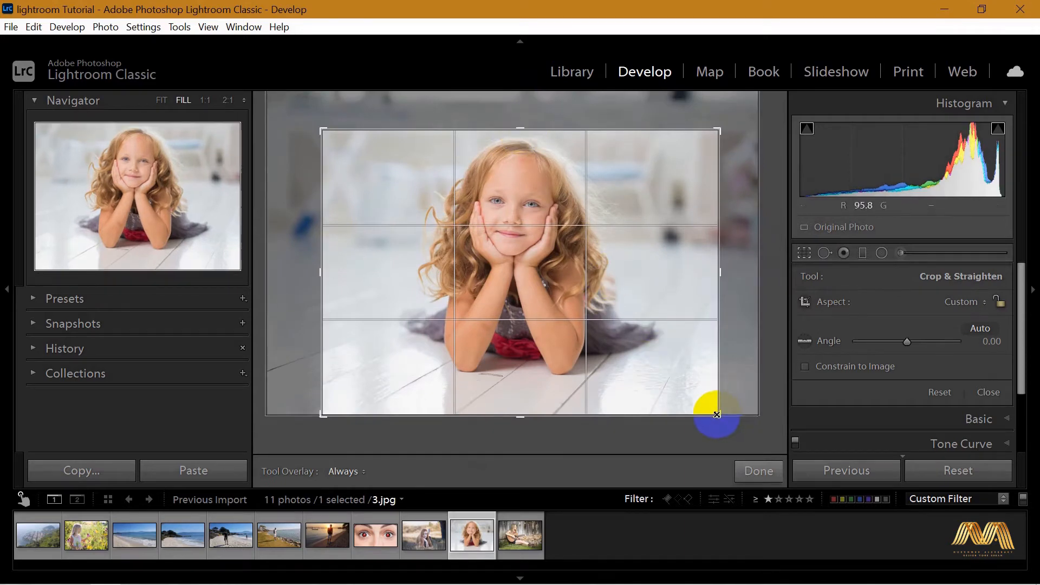
mouse_move(718, 416)
left_mouse_down()
mouse_move(713, 378)
mouse_move(738, 383)
mouse_move(736, 411)
mouse_move(728, 398)
mouse_move(682, 413)
mouse_move(710, 407)
left_mouse_up()
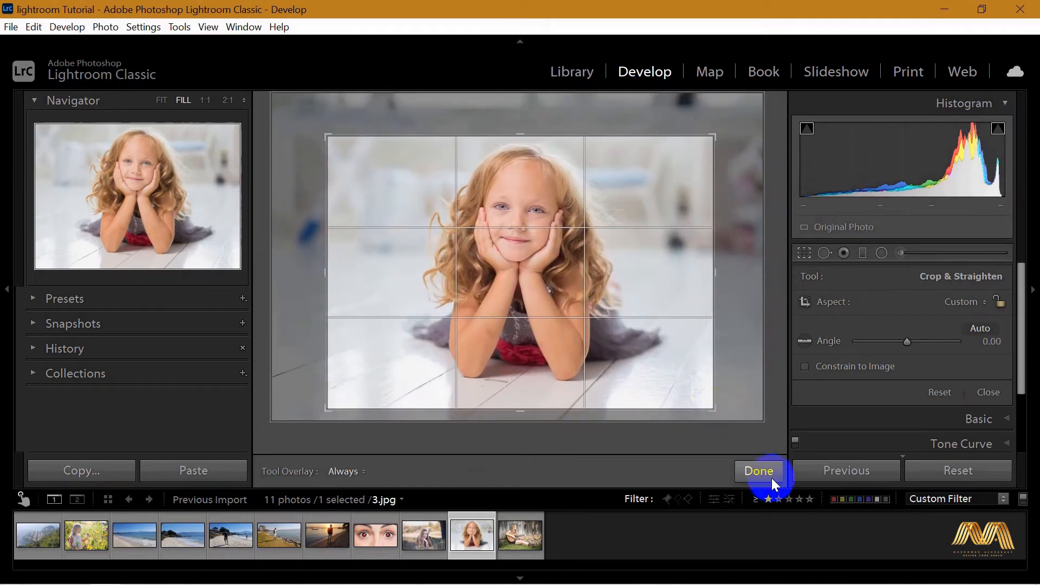
left_click(769, 472)
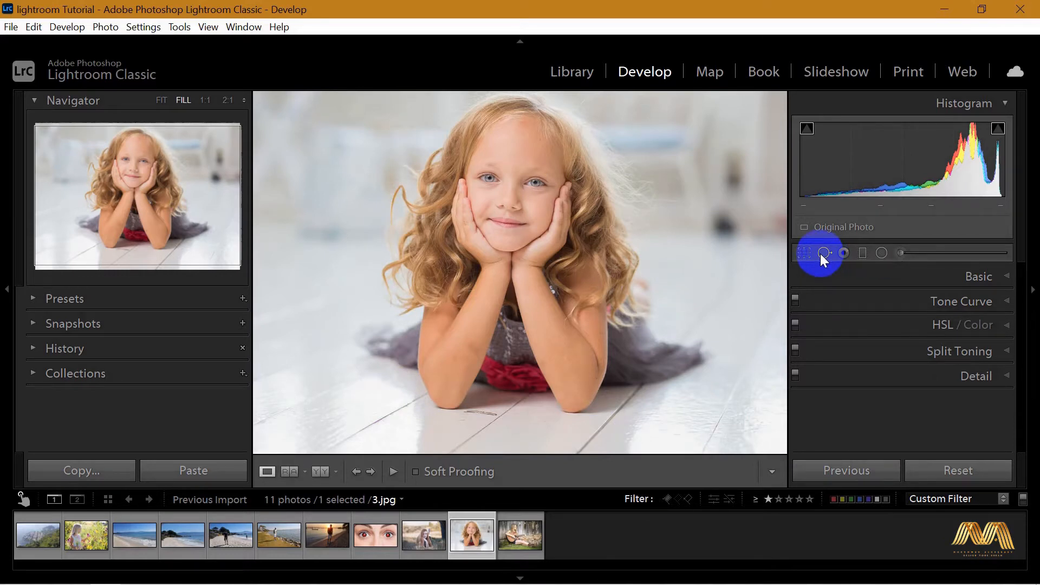
Step: Heal the hairpin on the floor with Spot Removal at Size 45, Feather 27 and Opacity 97, sampling clean floor nearby
left_click(822, 253)
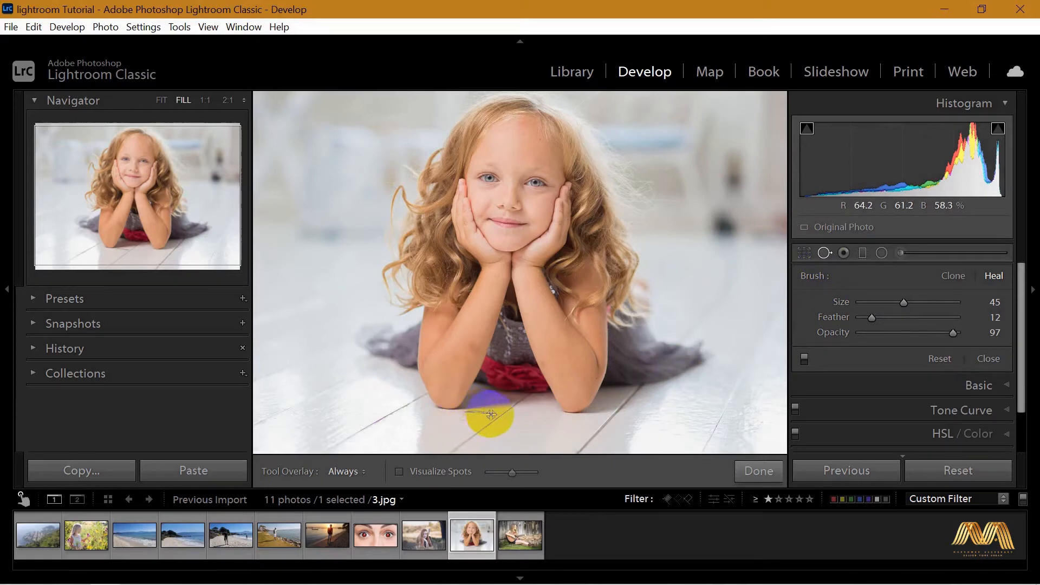
left_click(124, 253)
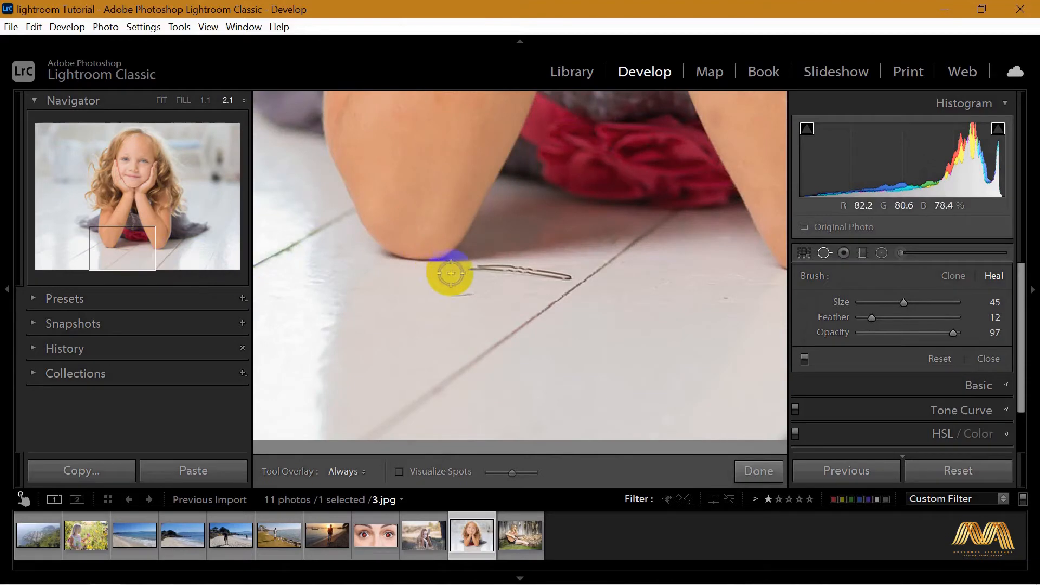
scroll(525, 268, "up", 3)
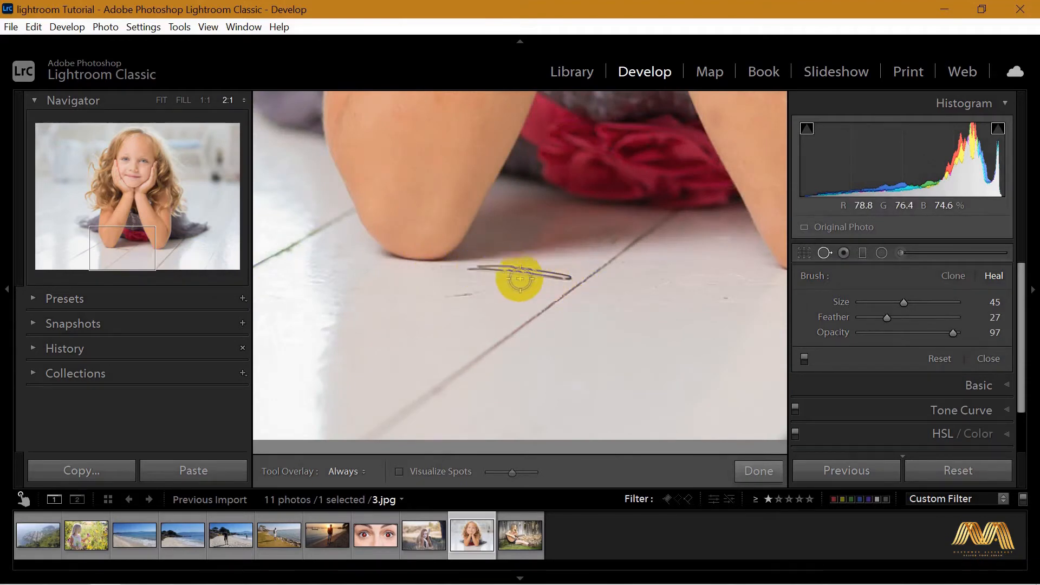
left_click_drag(476, 270, 565, 274)
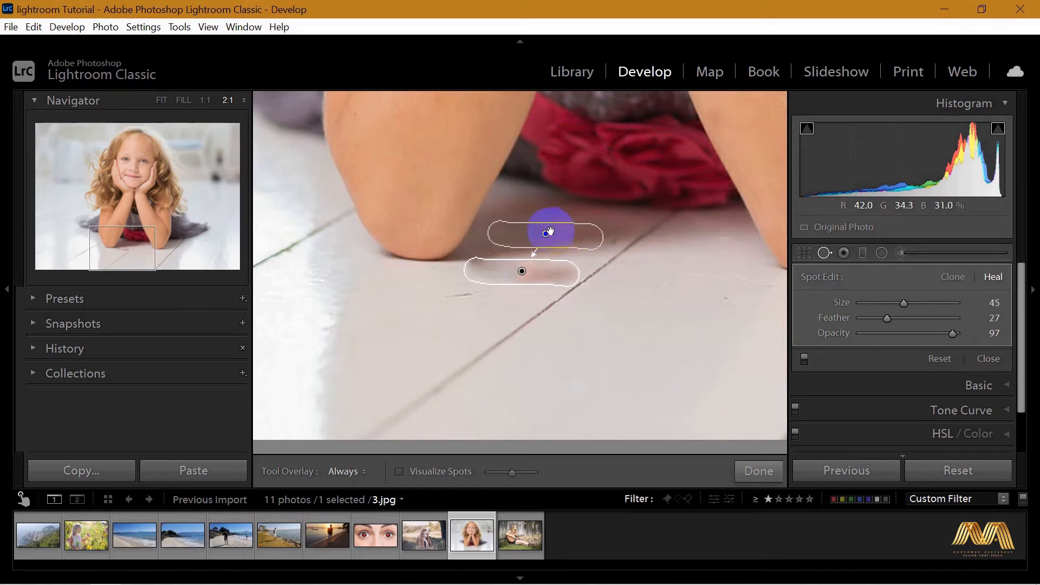
mouse_move(548, 233)
left_mouse_down()
mouse_move(634, 255)
mouse_move(662, 286)
mouse_move(672, 327)
mouse_move(617, 331)
mouse_move(629, 304)
mouse_move(652, 292)
mouse_move(611, 341)
mouse_move(580, 352)
mouse_move(418, 326)
left_mouse_up()
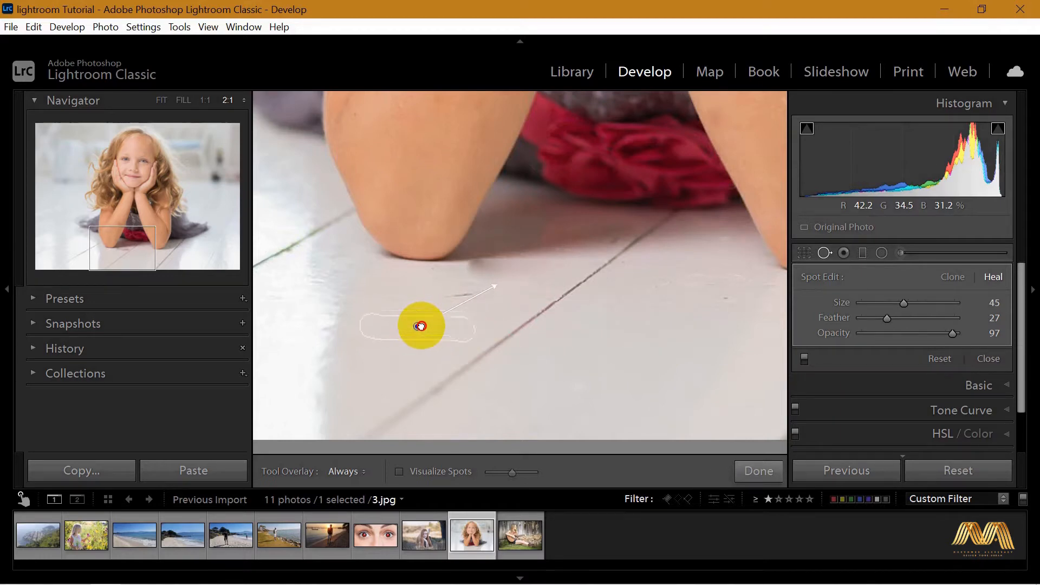
left_click(760, 472)
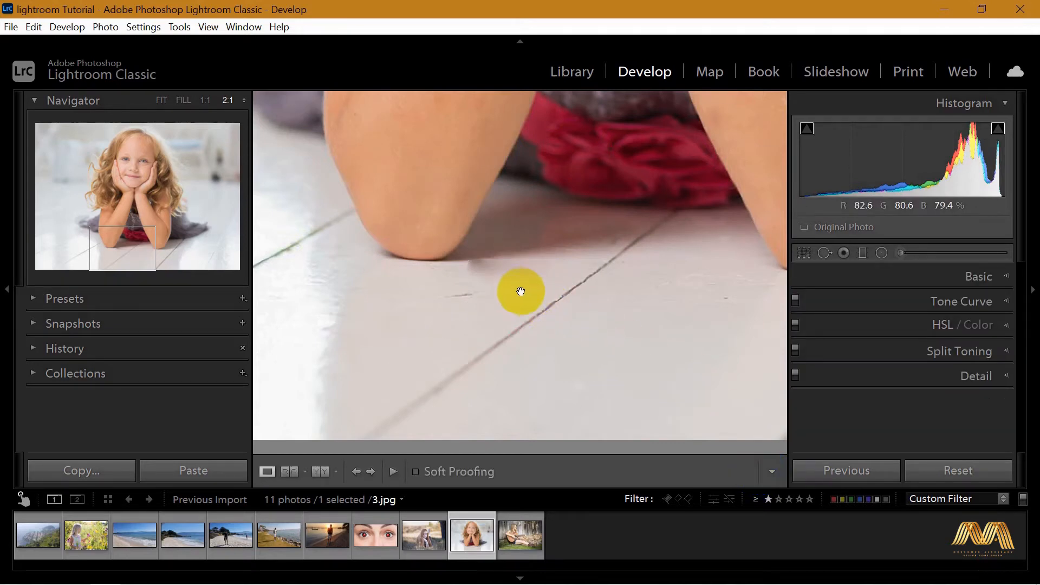
Step: Heal the small scratch on the floor below the girl's elbow, sampling a clean area of floor beside it
left_click(824, 253)
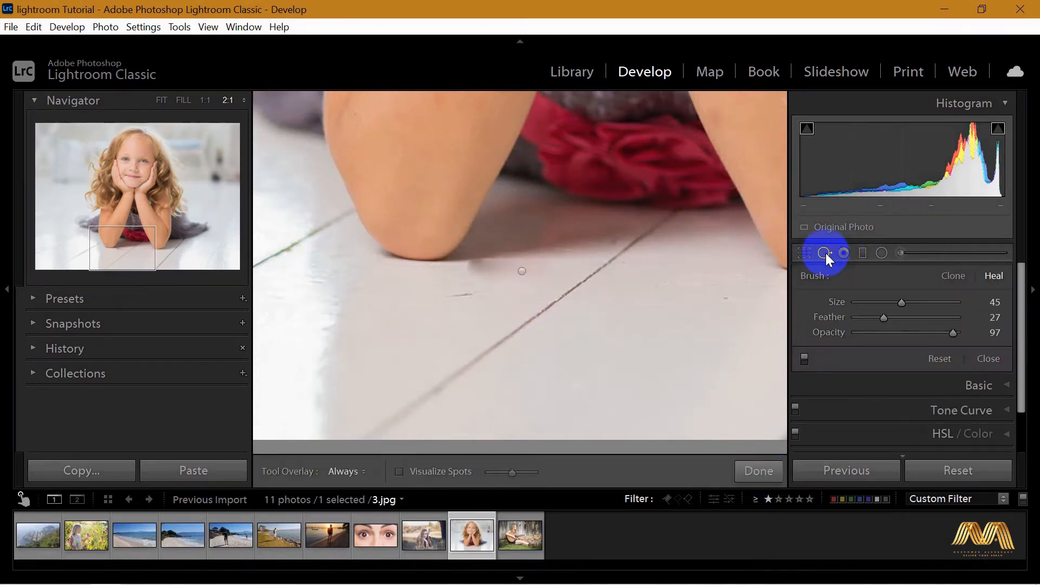
mouse_move(452, 293)
left_mouse_down()
mouse_move(476, 291)
mouse_move(476, 271)
left_mouse_up()
mouse_move(410, 286)
left_mouse_down()
mouse_move(455, 322)
mouse_move(506, 281)
mouse_move(412, 290)
mouse_move(397, 344)
mouse_move(403, 307)
left_mouse_up()
left_click(749, 470)
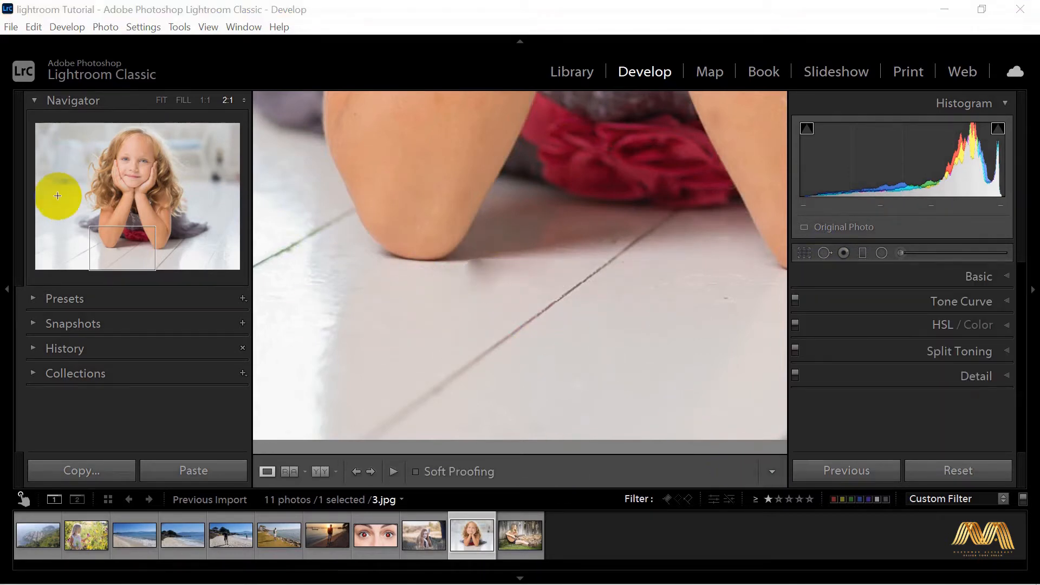
Step: Undo the healing of the hairpin and the scratch on the floor
left_click(183, 100)
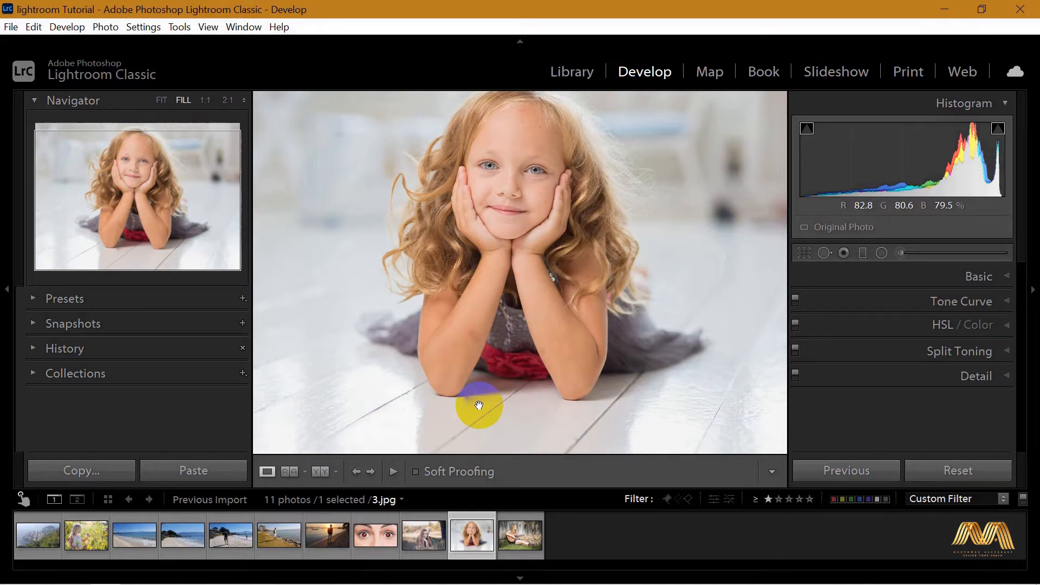
key("ctrl+z")
key("ctrl+z")
key("ctrl+z")
key("ctrl+z")
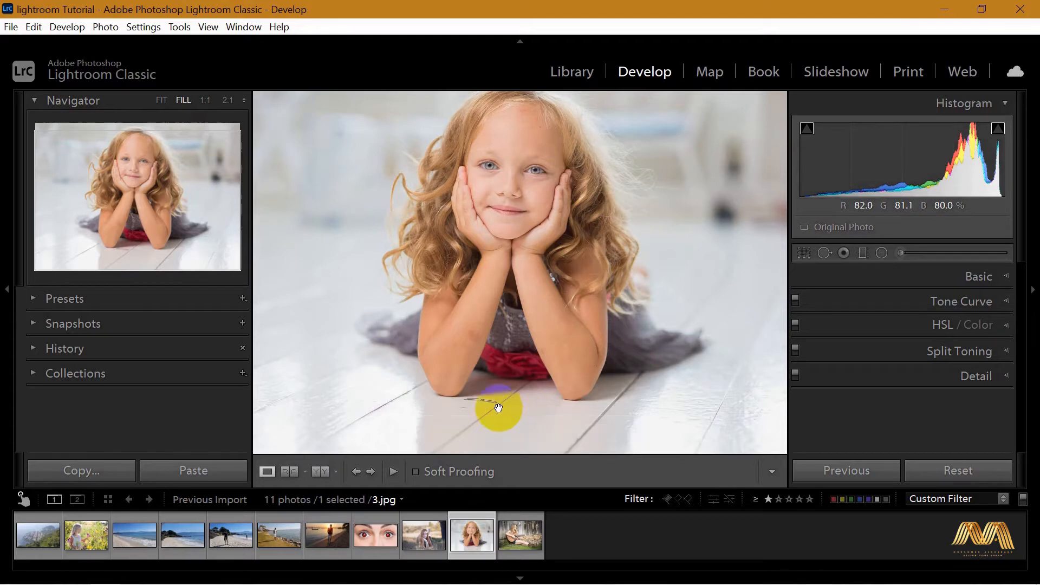
Step: Open 3.jpg in Adobe Photoshop CC 2018 for editing, using the Edit a Copy option
right_click(474, 538)
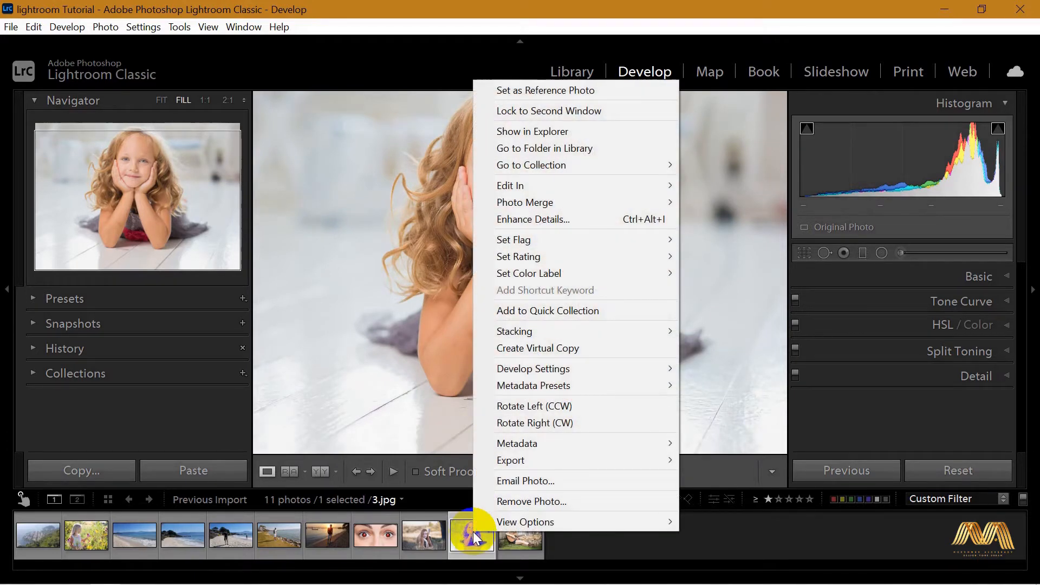
mouse_move(539, 189)
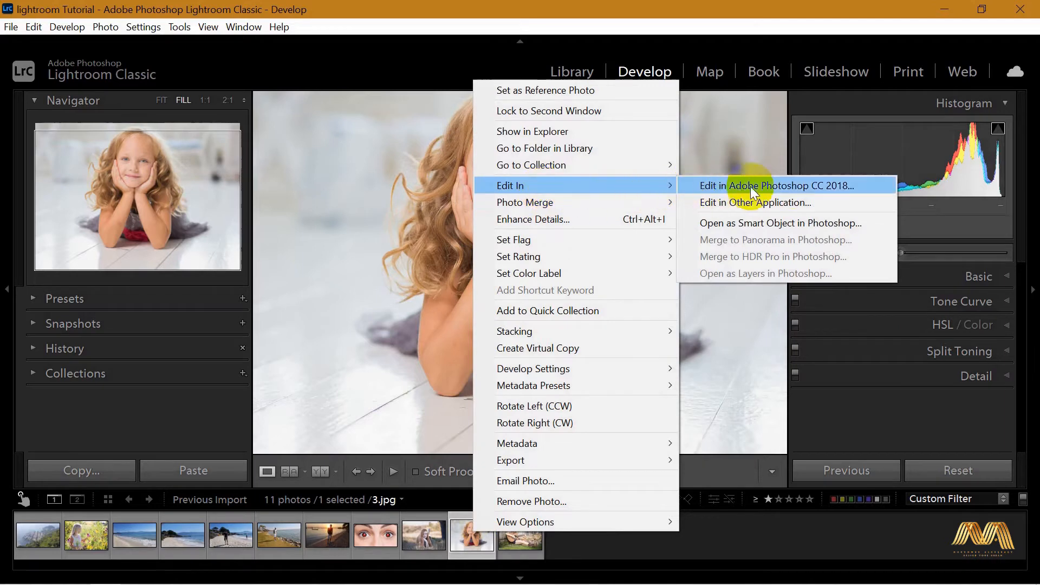
left_click(840, 186)
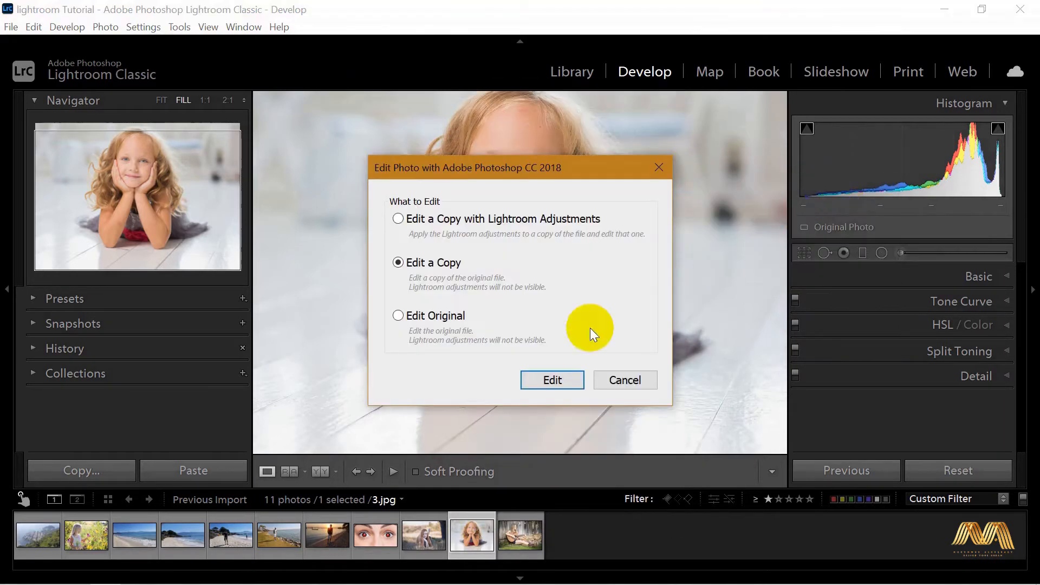
left_click_drag(532, 167, 638, 165)
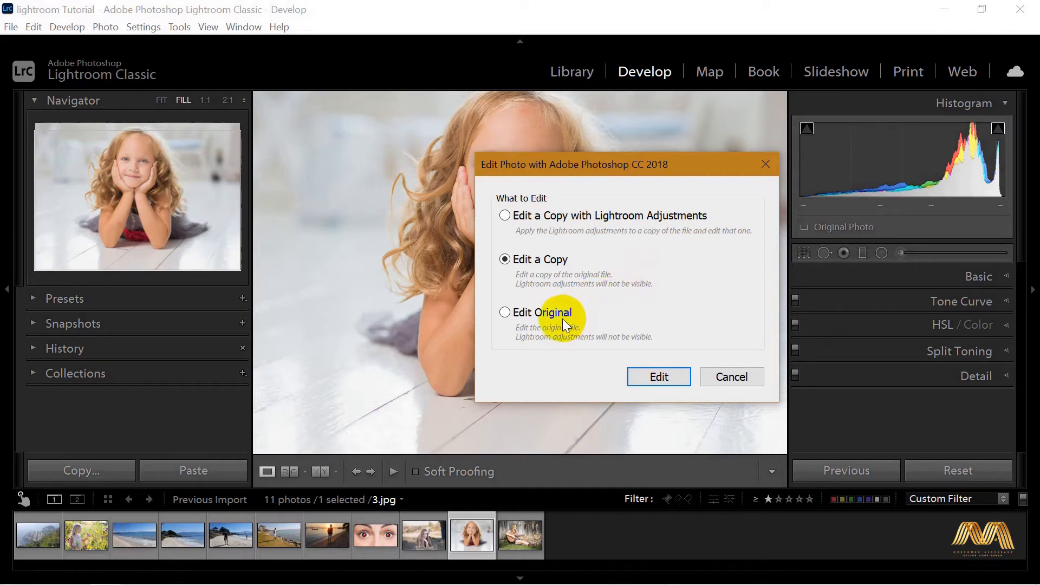
left_click(657, 376)
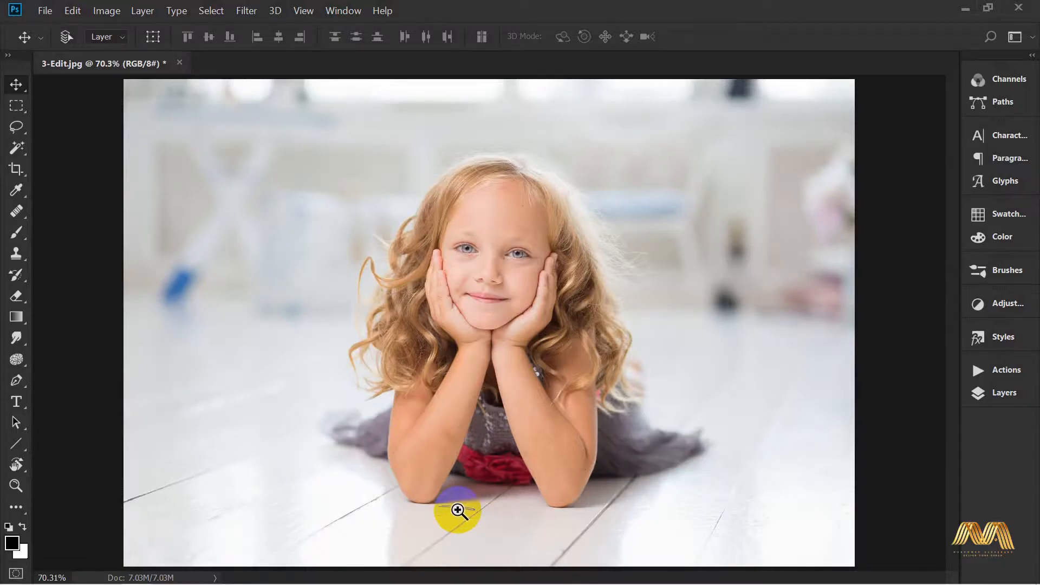
Step: Remove the hairpin and the nearby scratch from the floor with the Spot Healing Brush, reducing its size to 20
left_click_drag(443, 509, 503, 491)
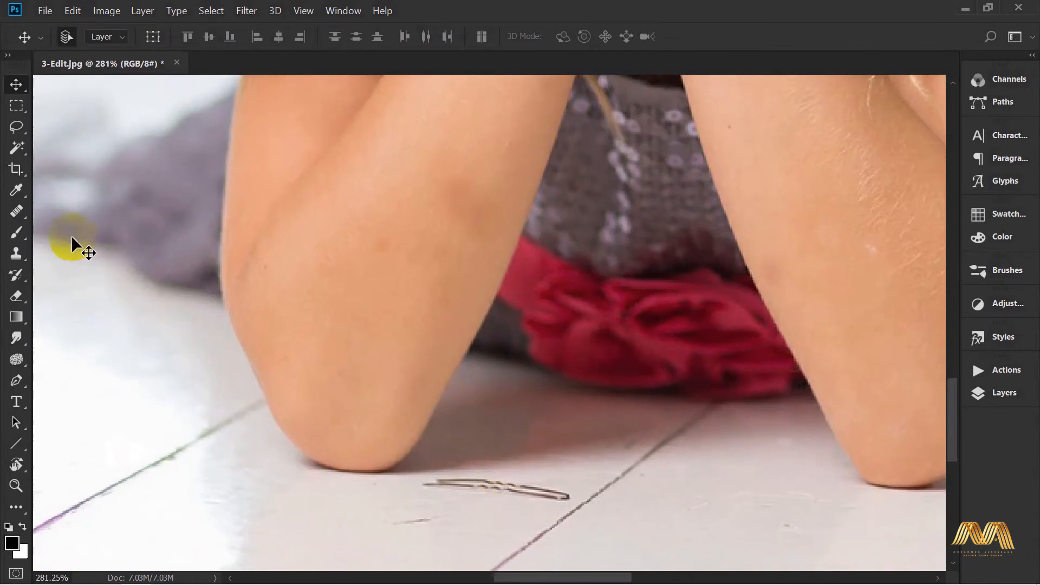
left_click(16, 211)
left_click(125, 215)
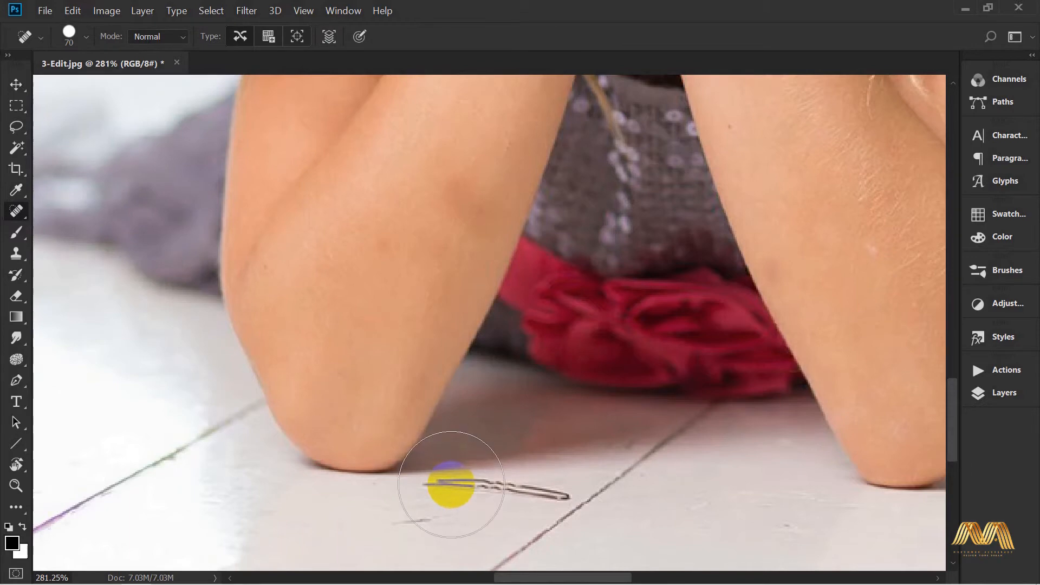
key("bracketleft")
key("bracketleft")
key("bracketleft")
key("bracketleft")
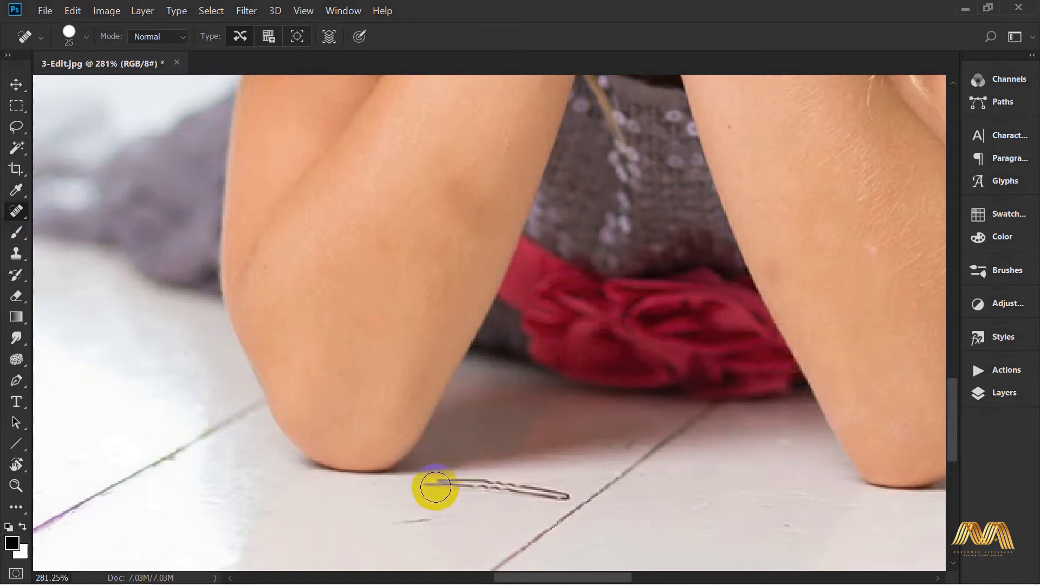
mouse_move(431, 487)
left_mouse_down()
mouse_move(552, 486)
mouse_move(565, 505)
left_mouse_up()
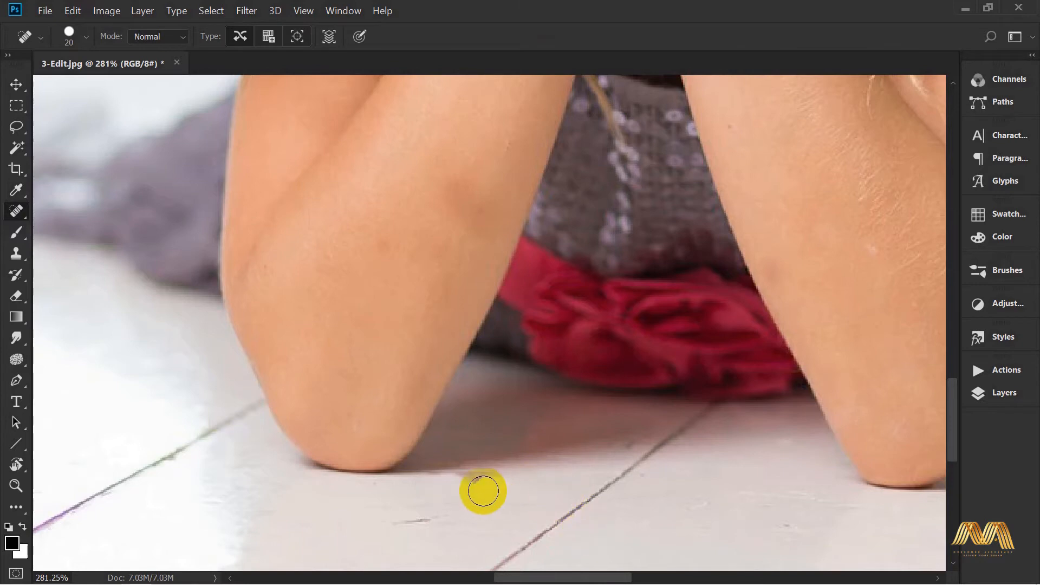
left_click_drag(513, 485, 424, 488)
left_click_drag(460, 520, 386, 524)
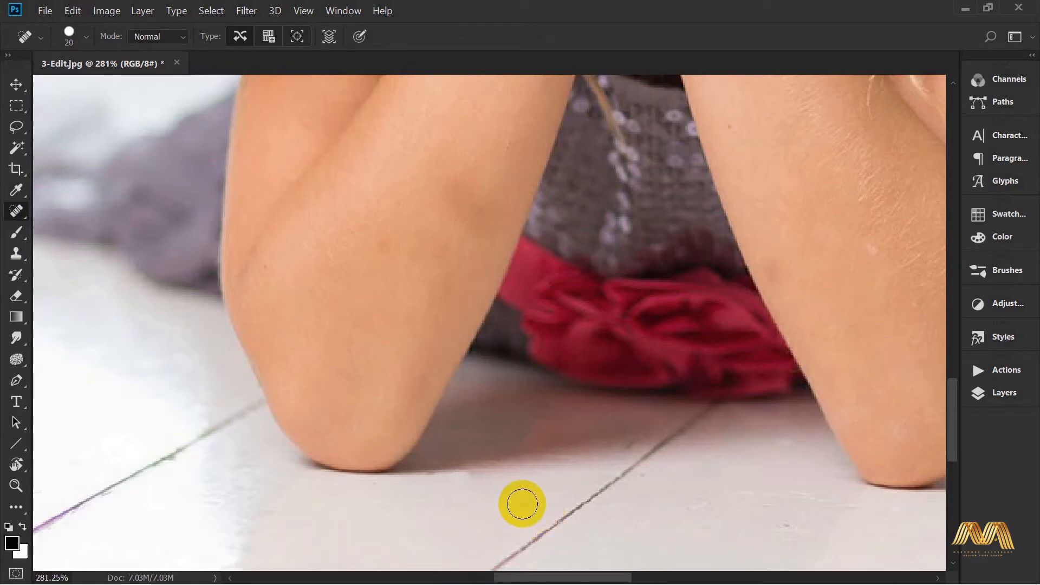
key("v")
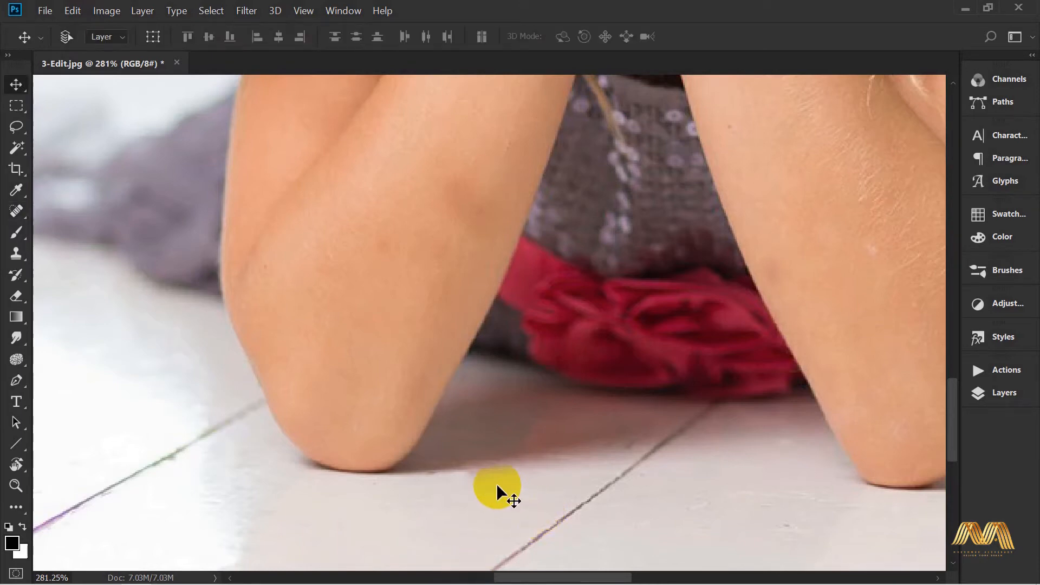
Step: Save 3-Edit.jpg as a Baseline ("Standard") JPEG at quality 8 and switch back to Lightroom Classic
key("ctrl+minus")
key("ctrl+minus")
key("ctrl+minus")
left_click_drag(497, 486, 482, 460)
key("ctrl+s")
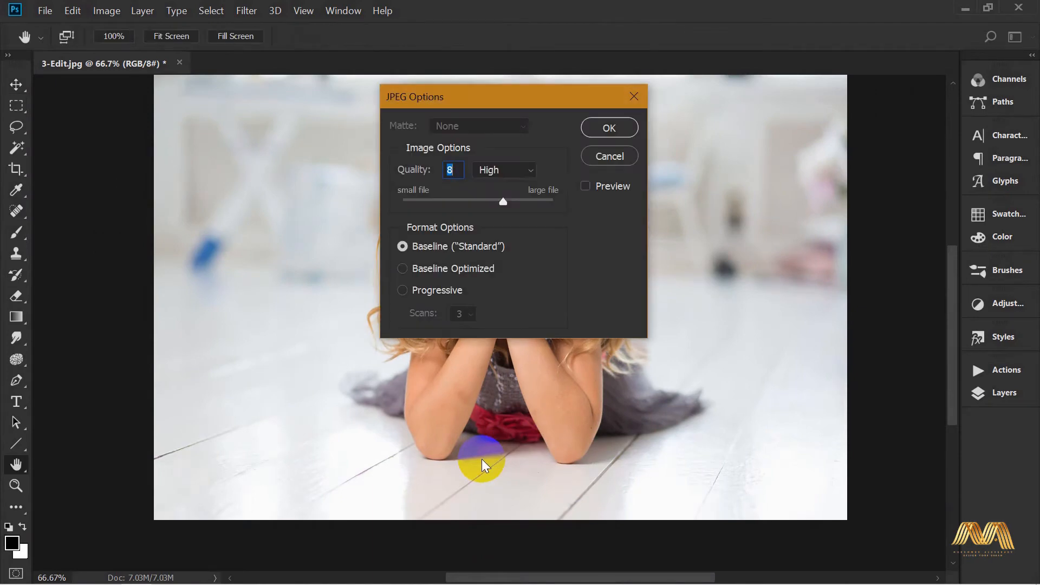
left_click(609, 129)
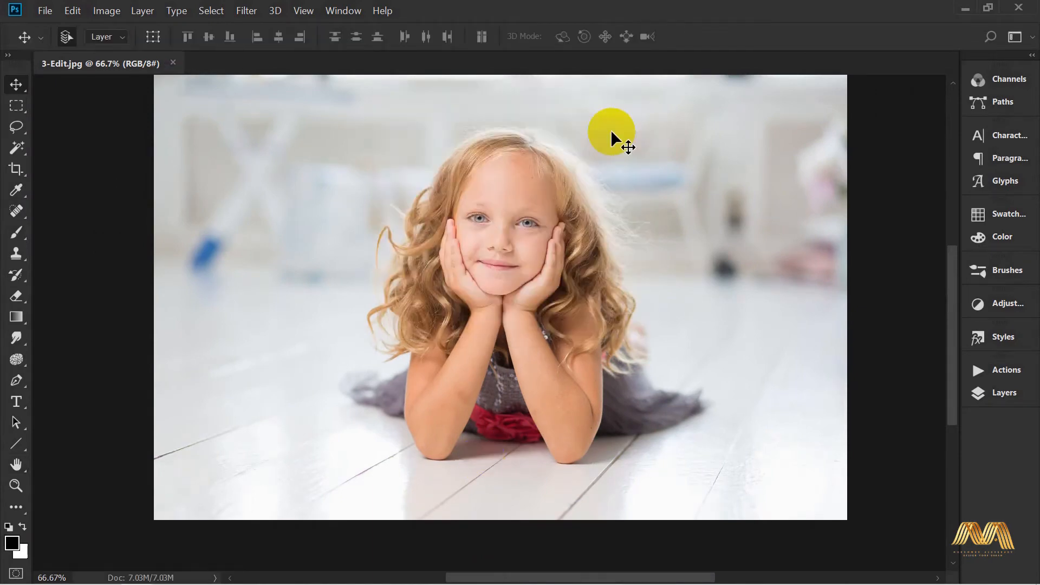
key("alt+Tab")
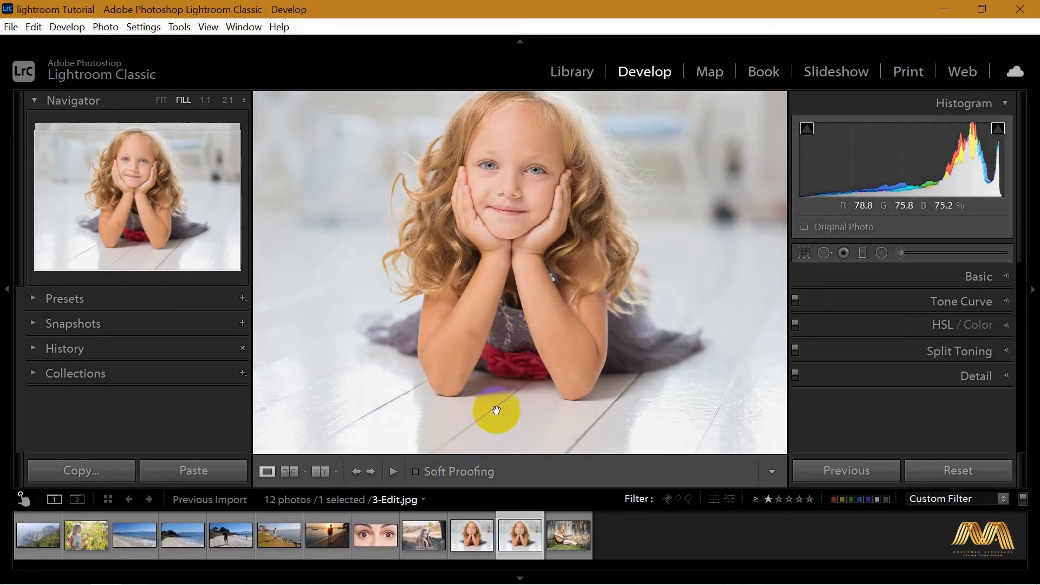
Step: Correct the red pupil of the eye on the photo's right side in red eye.jpg with Red Eye Correction and fine-tune the pupil correction
left_click(843, 255)
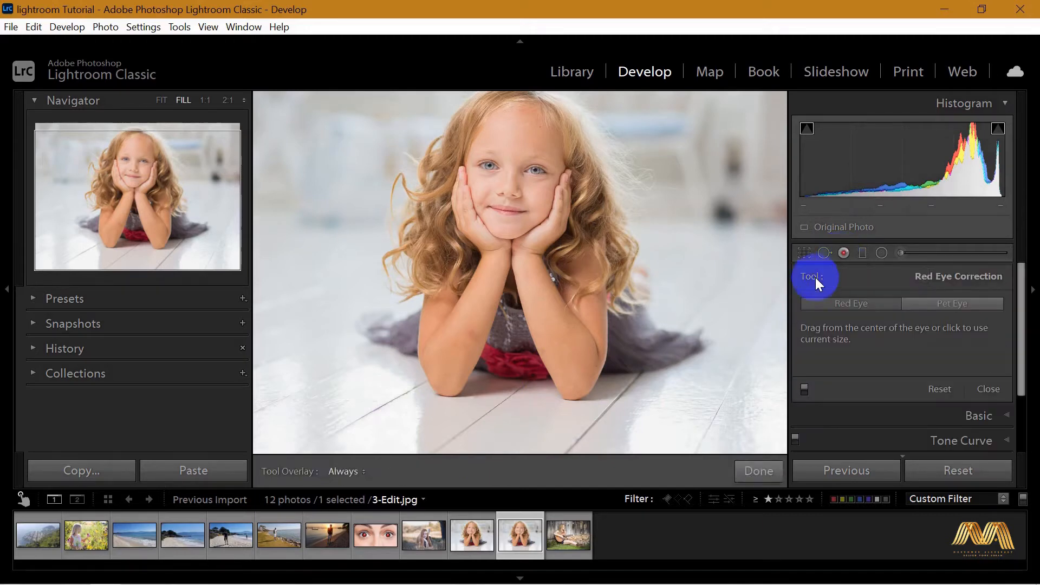
left_click(374, 537)
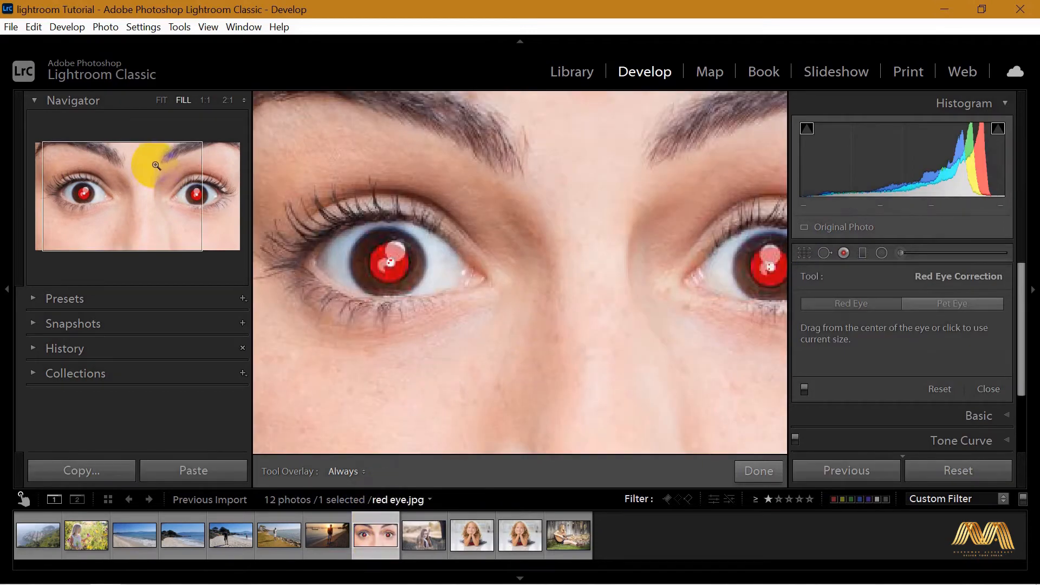
left_click(163, 102)
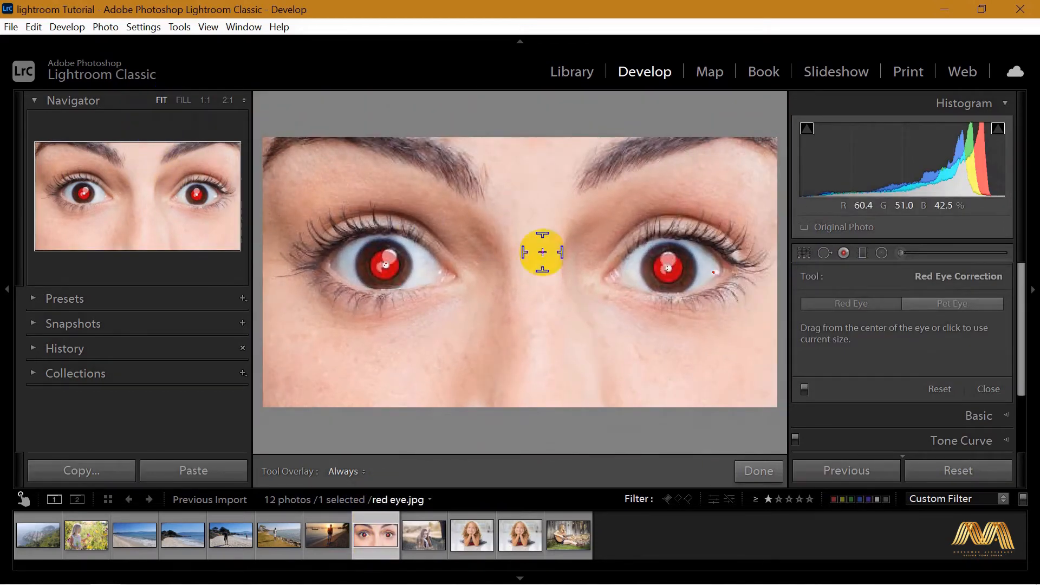
left_click(998, 132)
left_click(669, 268)
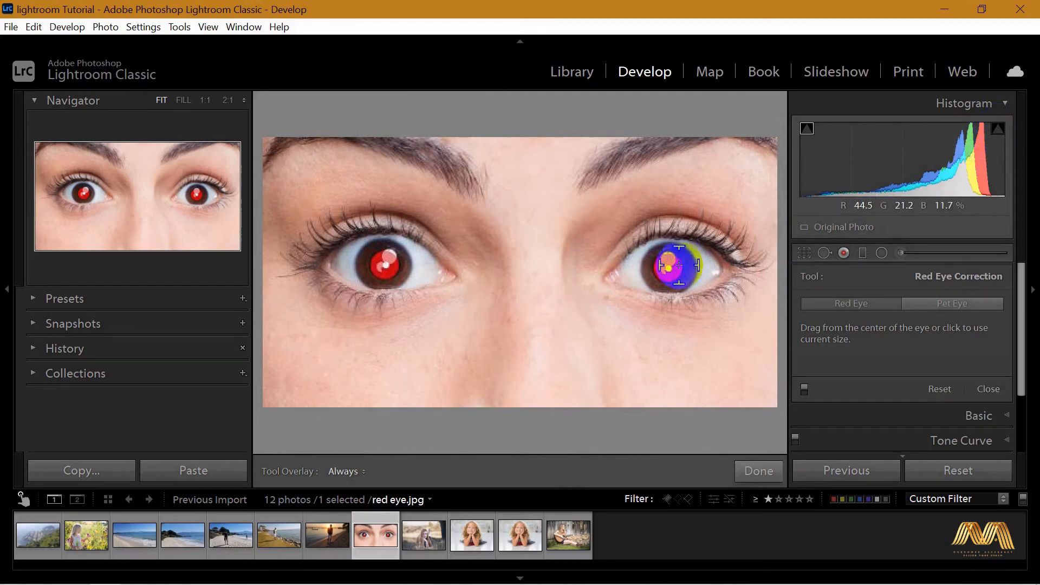
left_click(693, 292)
left_click_drag(693, 292, 725, 298)
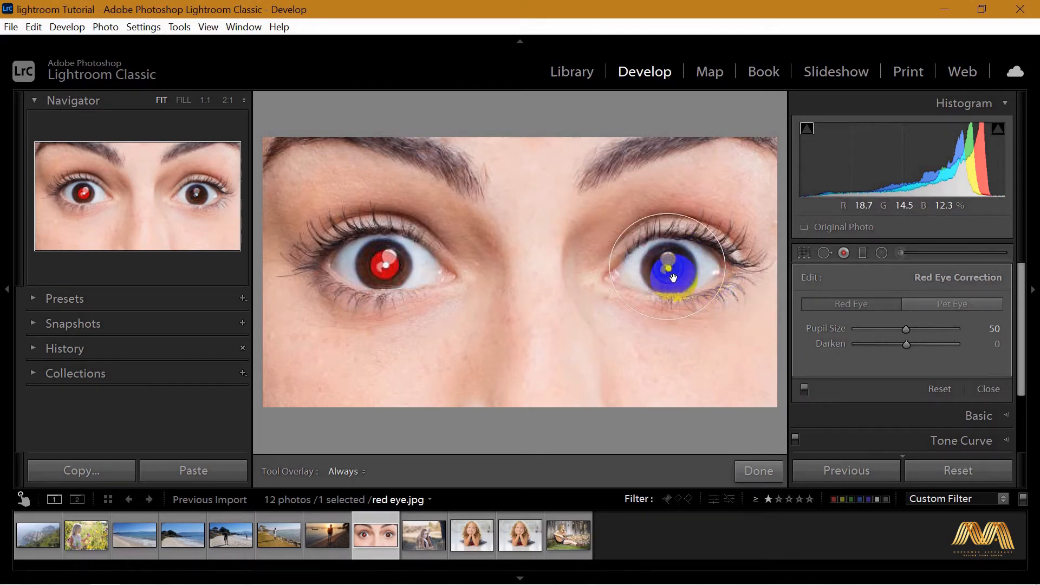
mouse_move(906, 328)
left_mouse_down()
mouse_move(928, 327)
mouse_move(878, 338)
mouse_move(960, 343)
mouse_move(820, 348)
mouse_move(910, 343)
left_mouse_up()
Step: Correct the red pupil of the eye on the photo's left side and finish the red eye correction
left_click(379, 262)
left_click_drag(379, 262, 411, 293)
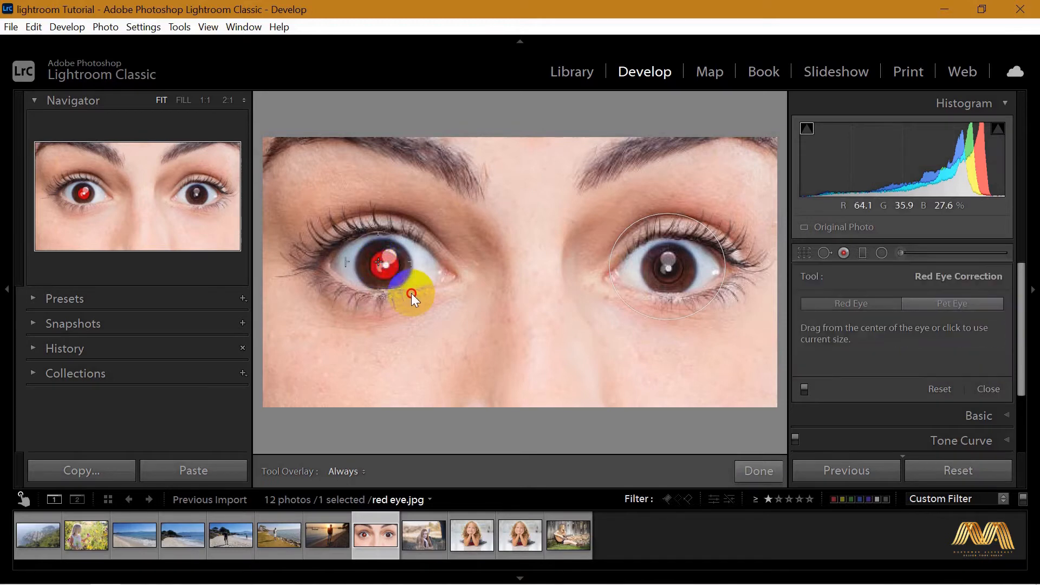
left_click(655, 270)
left_click(438, 264)
left_click_drag(387, 339, 408, 318)
left_click(386, 264)
left_click(758, 471)
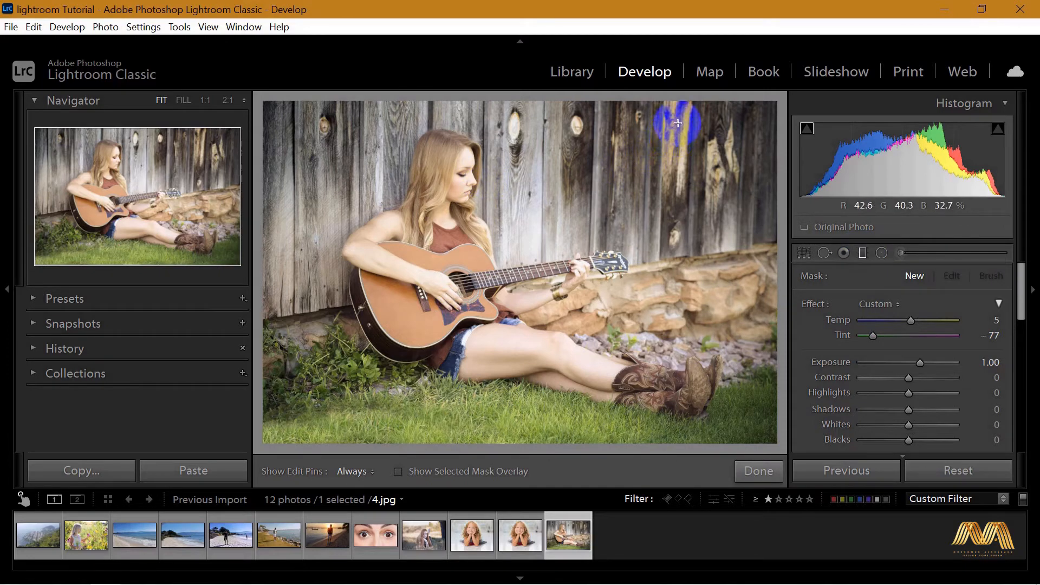
Step: Draw a diagonal graduated filter on 4.jpg from the upper-right corner toward the guitar, and adjust its position using the mask overlay
left_click(183, 102)
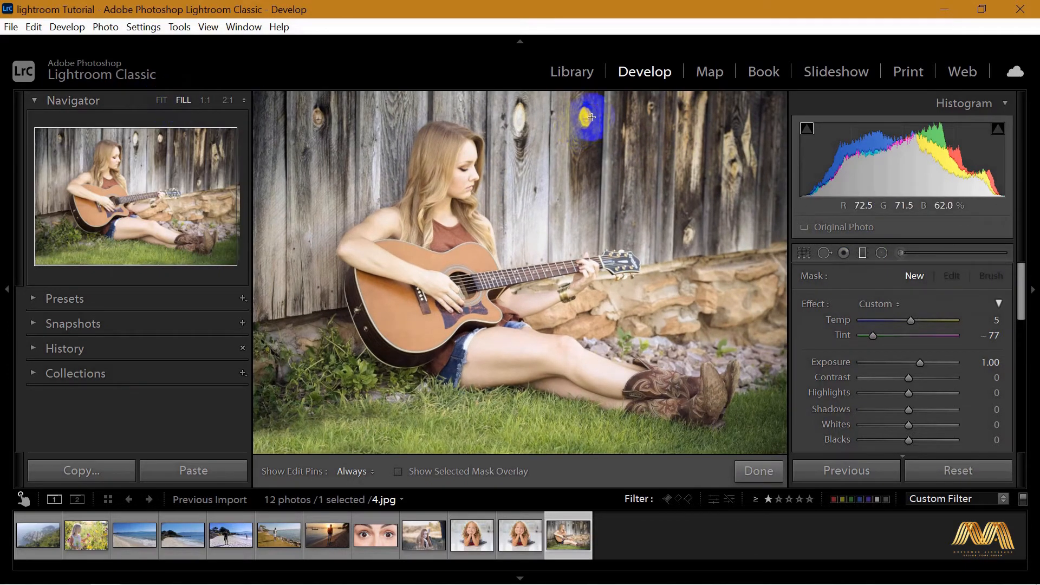
left_click_drag(685, 104, 556, 312)
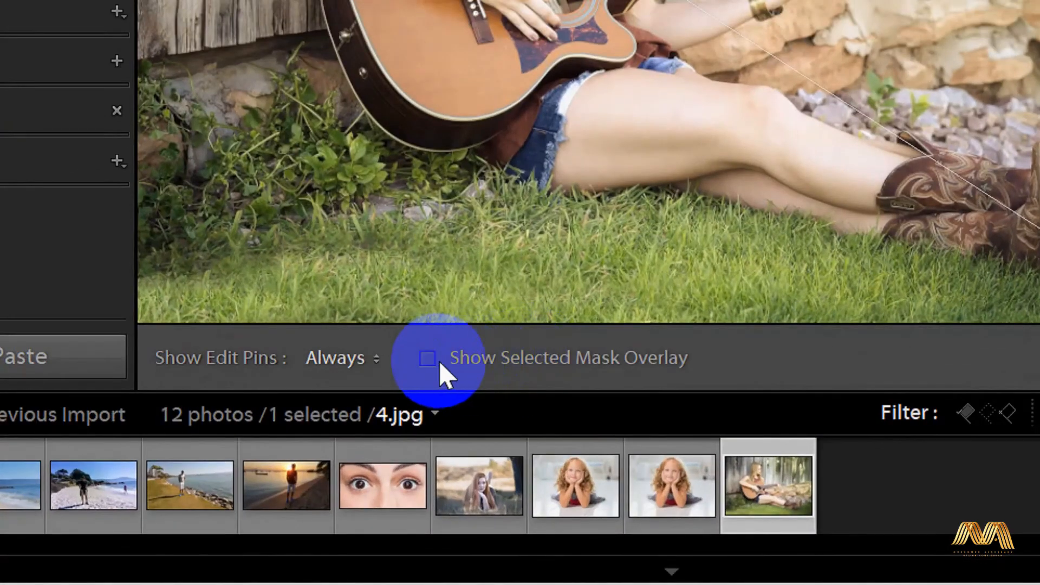
left_click(438, 359)
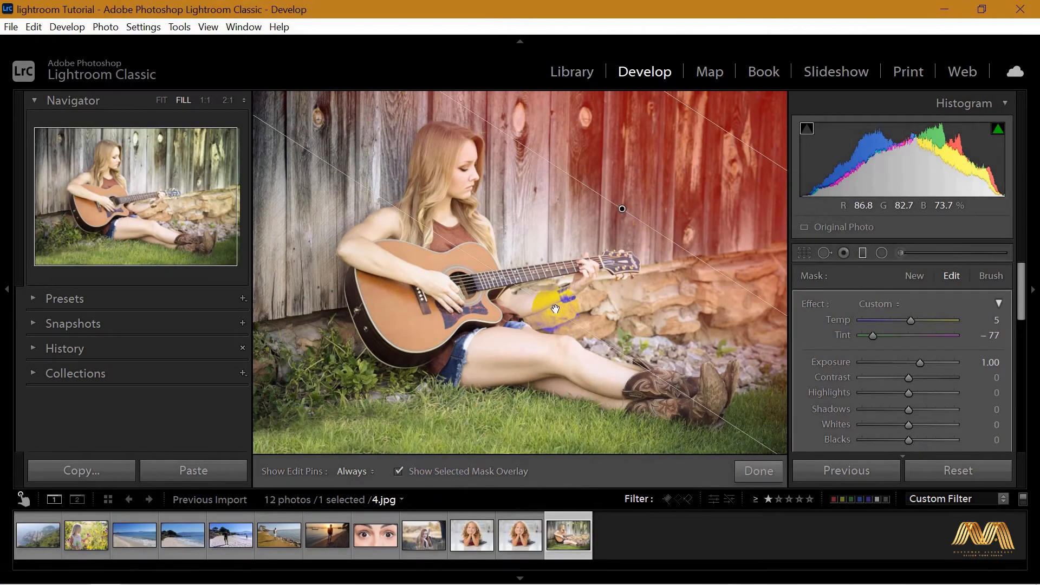
left_click_drag(558, 297, 601, 238)
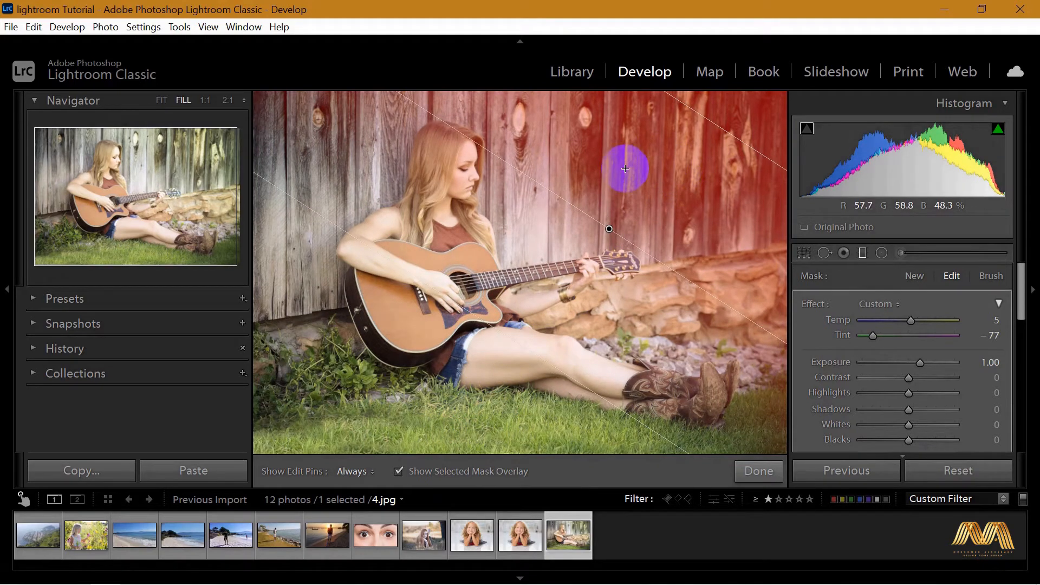
scroll(631, 279, "down", 1)
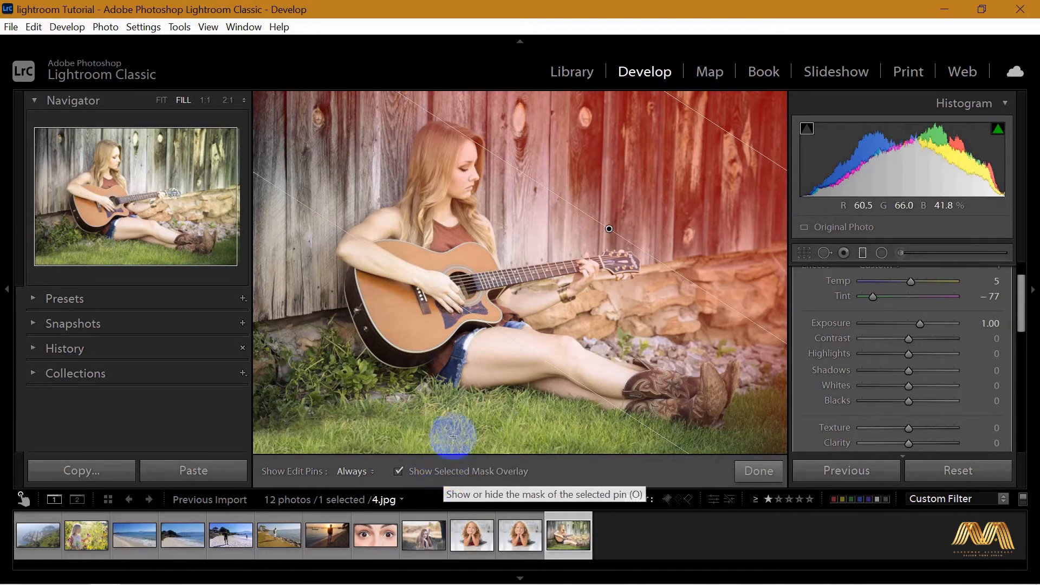
left_click_drag(471, 344, 469, 367)
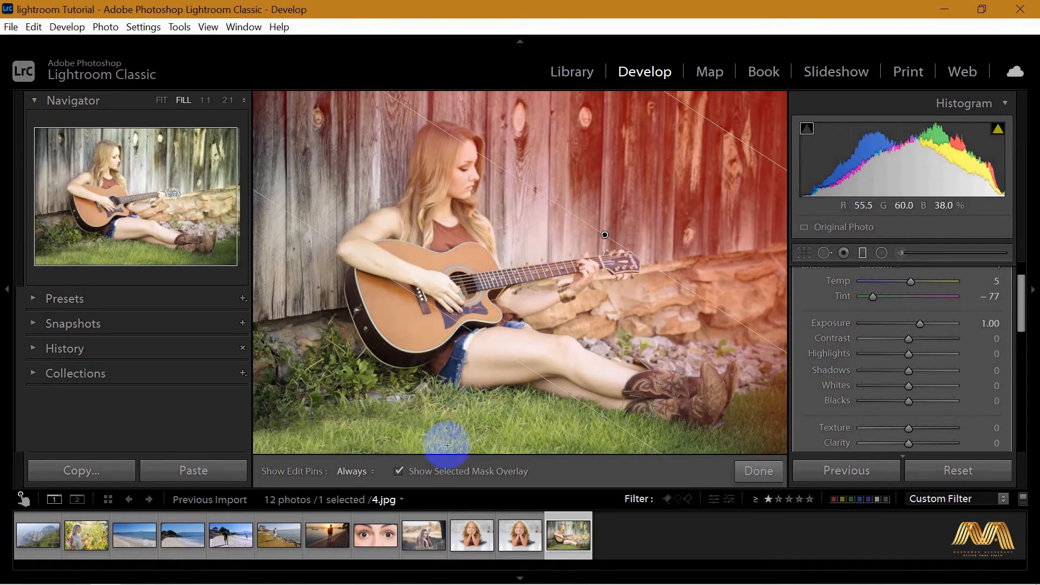
left_click(398, 471)
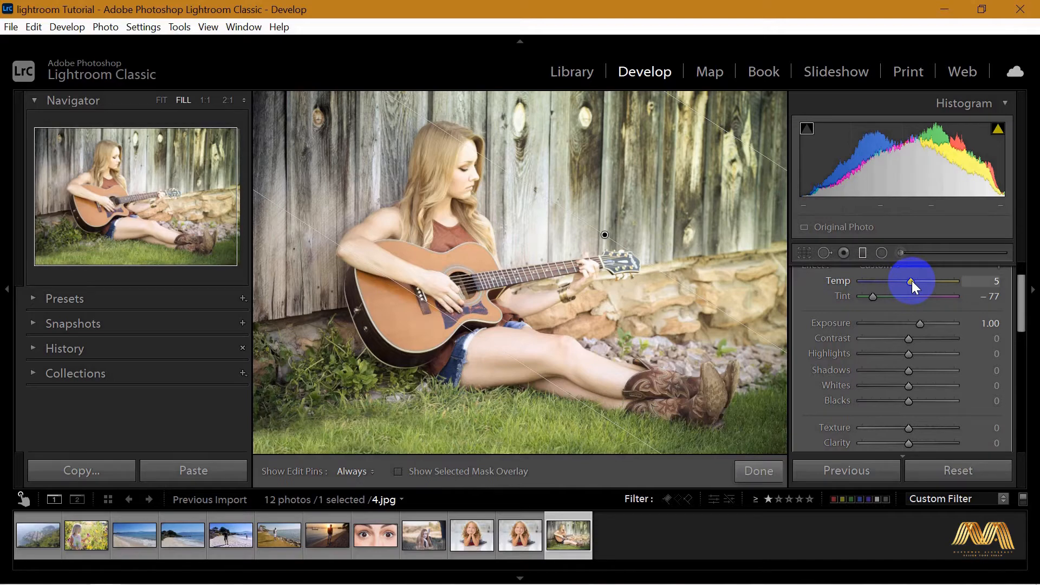
Step: Set the graduated filter's Temp to -100, Tint to 49 and Exposure to -0.02, and raise its Contrast slightly
left_click_drag(911, 281, 852, 280)
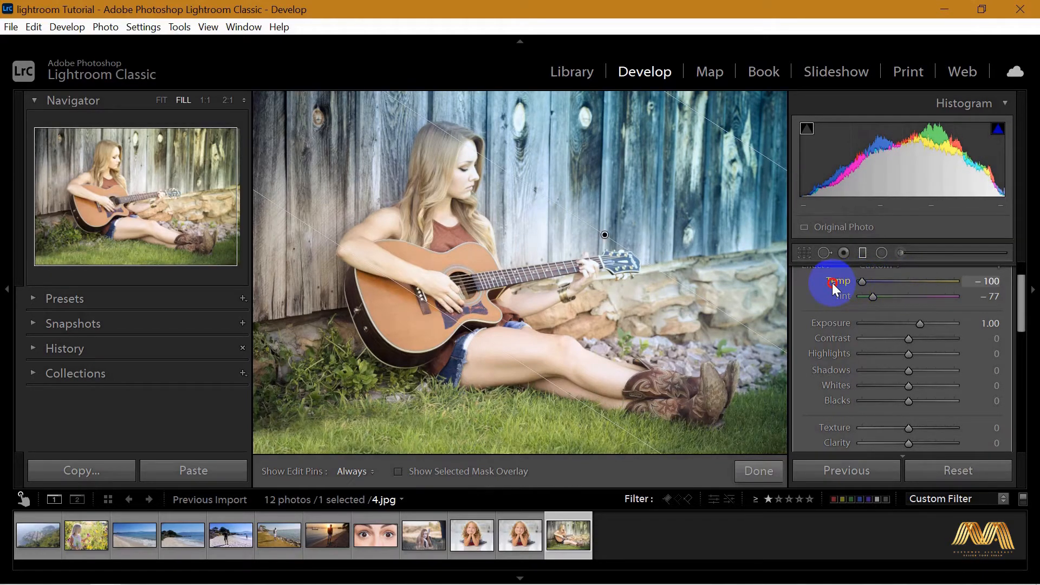
left_click_drag(871, 298, 931, 299)
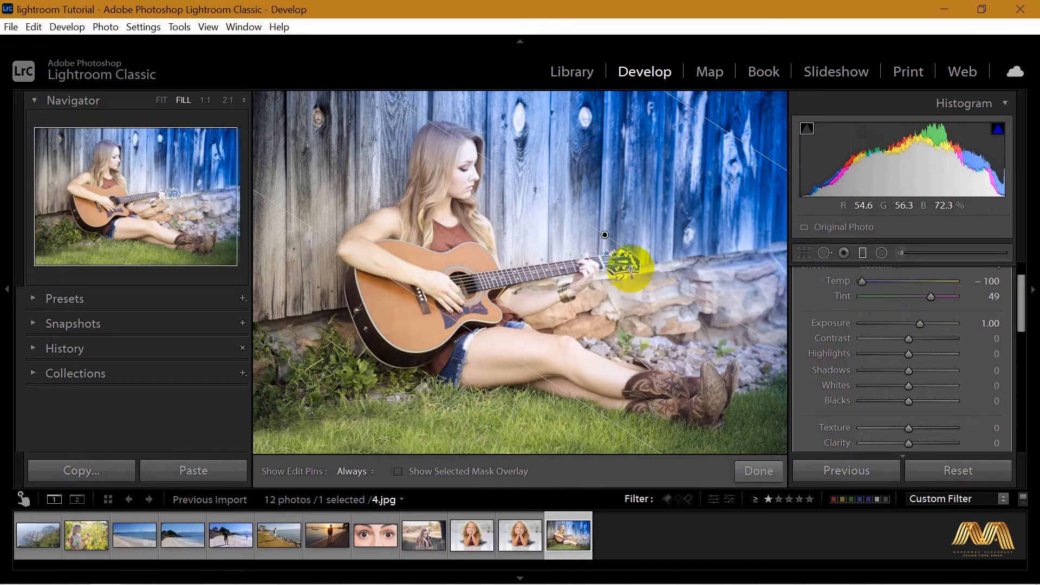
left_click_drag(919, 324, 908, 324)
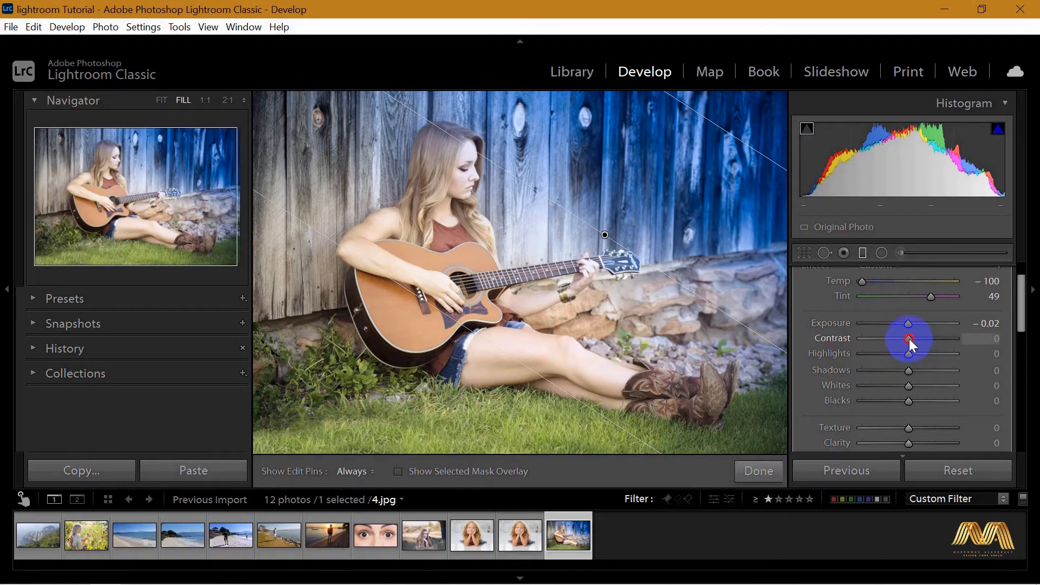
left_click_drag(909, 339, 923, 341)
left_click(1018, 344)
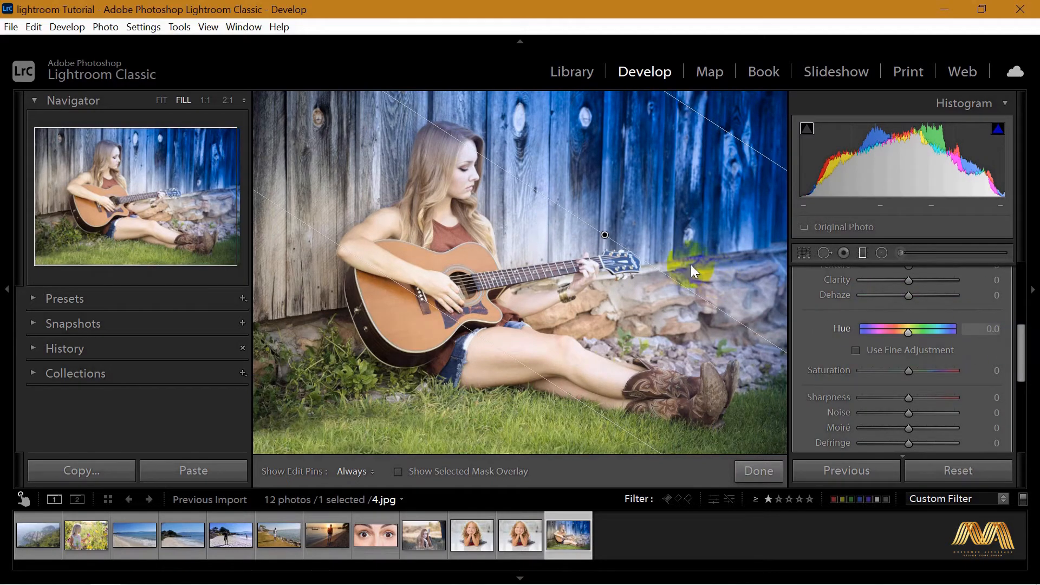
Step: Shift the graduated filter slightly toward the photo's right side and finish editing it
mouse_move(603, 235)
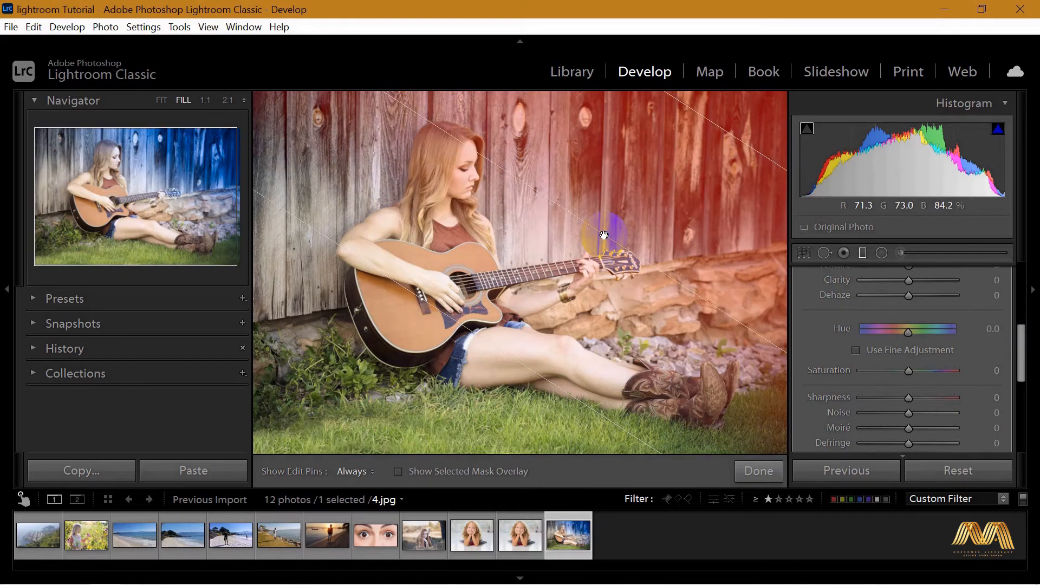
mouse_move(606, 234)
left_mouse_down()
mouse_move(592, 262)
mouse_move(294, 383)
mouse_move(318, 204)
mouse_move(302, 99)
mouse_move(367, 168)
mouse_move(591, 188)
mouse_move(658, 233)
mouse_move(743, 233)
mouse_move(643, 226)
mouse_move(608, 260)
mouse_move(619, 237)
left_mouse_up()
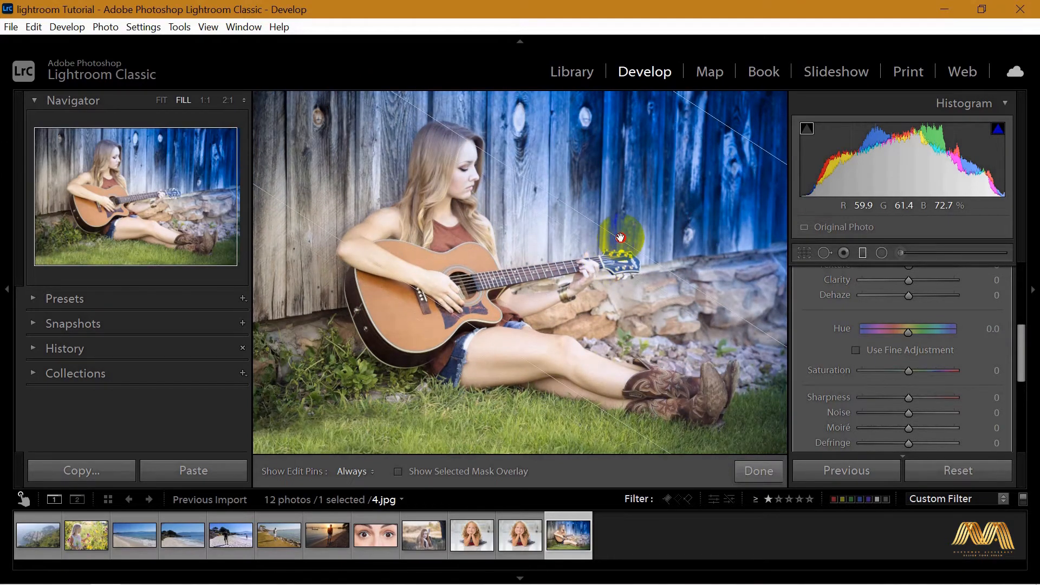
left_click_drag(1021, 343, 1020, 371)
left_click(759, 471)
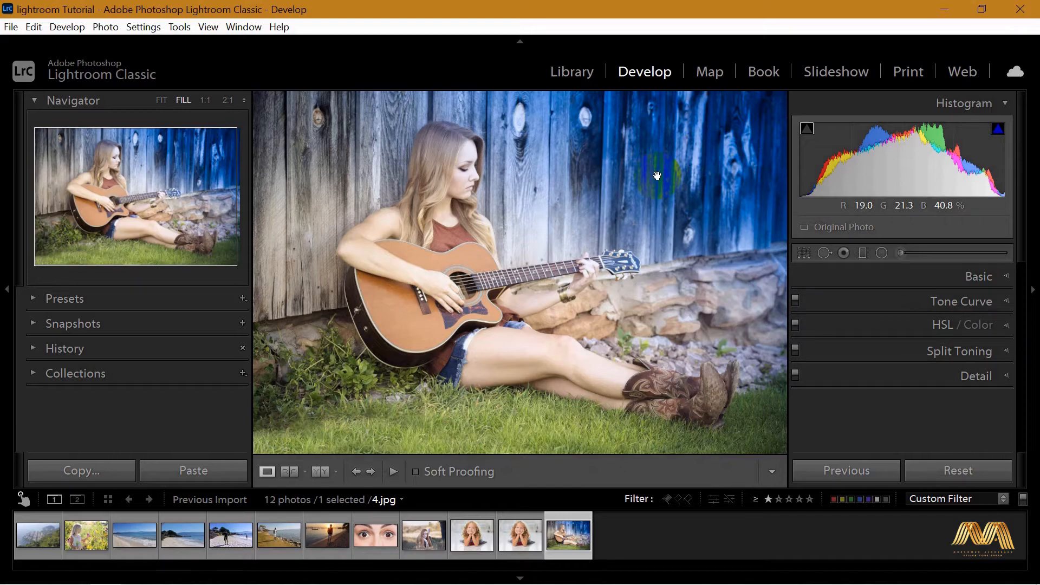
Step: Compare the edited 4.jpg with its before view and reset all of its adjustments
key("backslash")
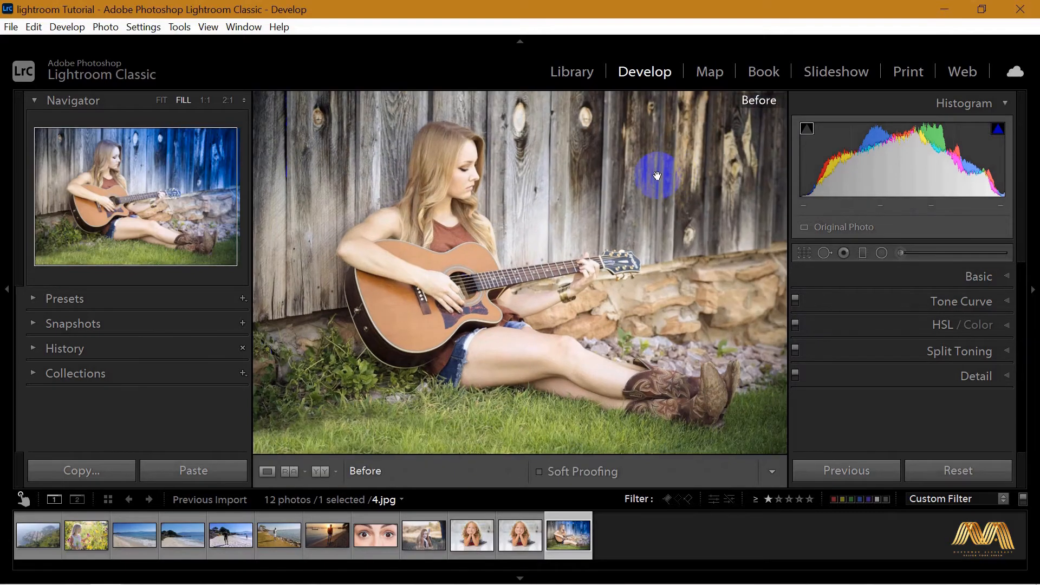
key("backslash")
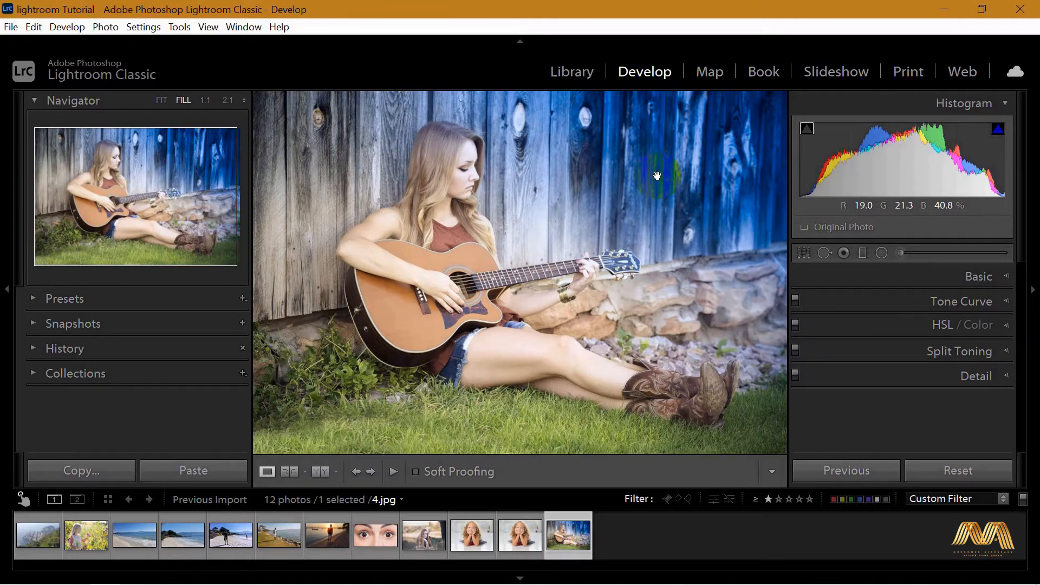
key("backslash")
key("backslash")
left_click(955, 471)
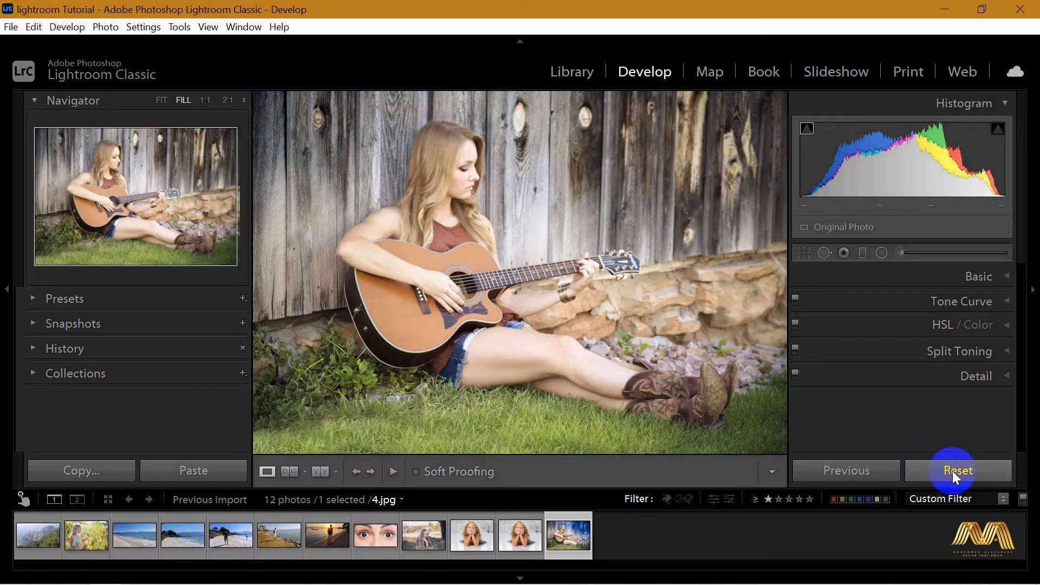
Step: Draw a large radial filter around the woman and her guitar in 4.jpg and check its coverage with the mask overlay
left_click(882, 253)
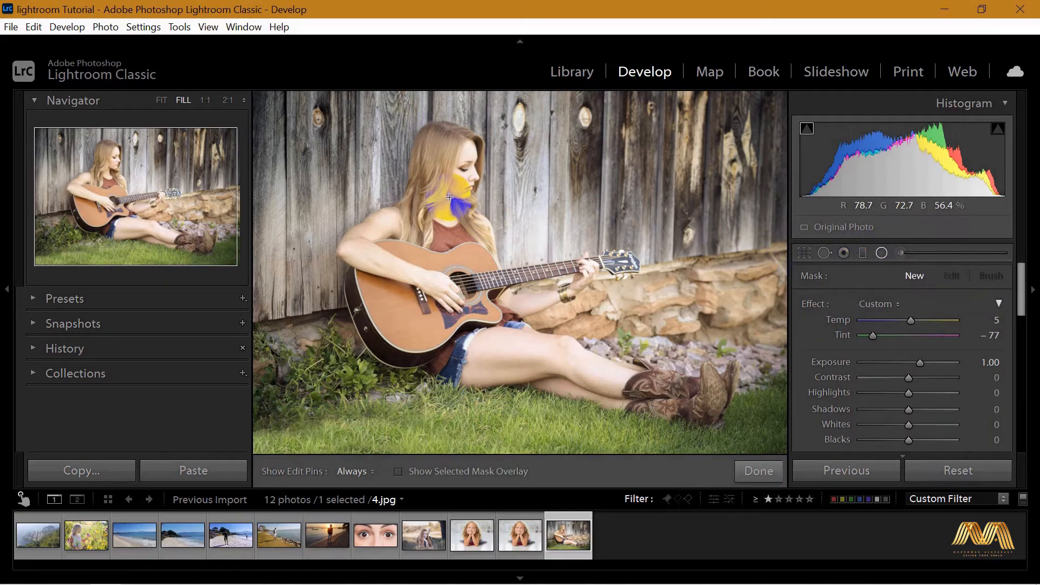
left_click_drag(408, 160, 564, 366)
left_click_drag(423, 245, 490, 340)
mouse_move(623, 256)
left_mouse_down()
mouse_move(680, 262)
mouse_move(633, 261)
left_mouse_up()
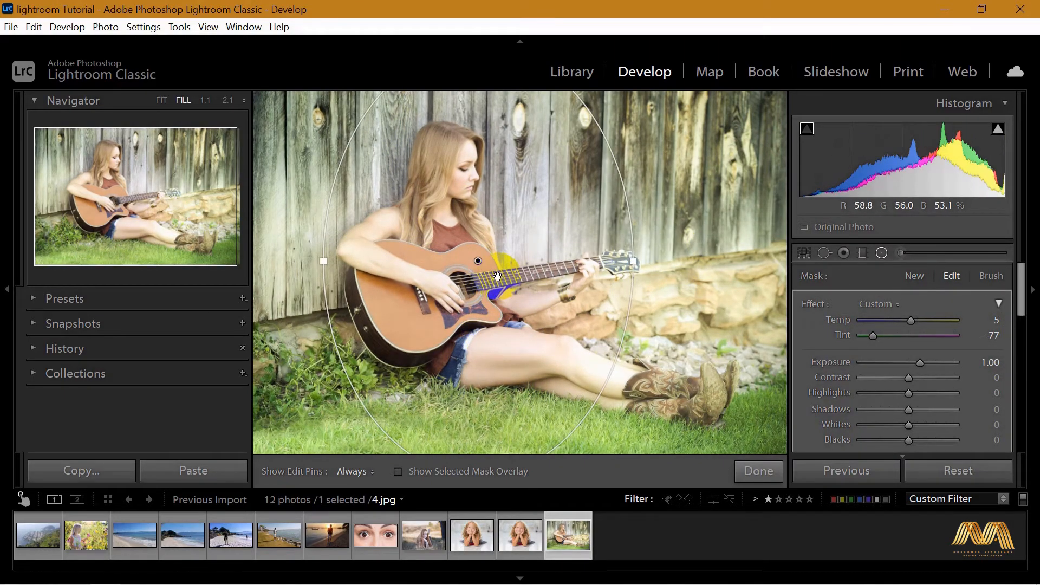
left_click(454, 471)
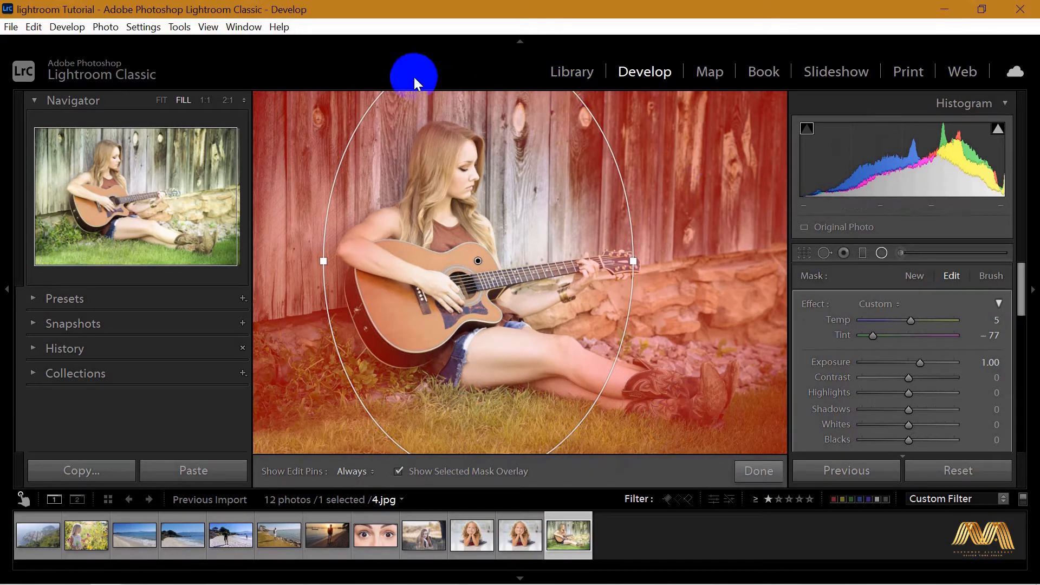
left_click(398, 471)
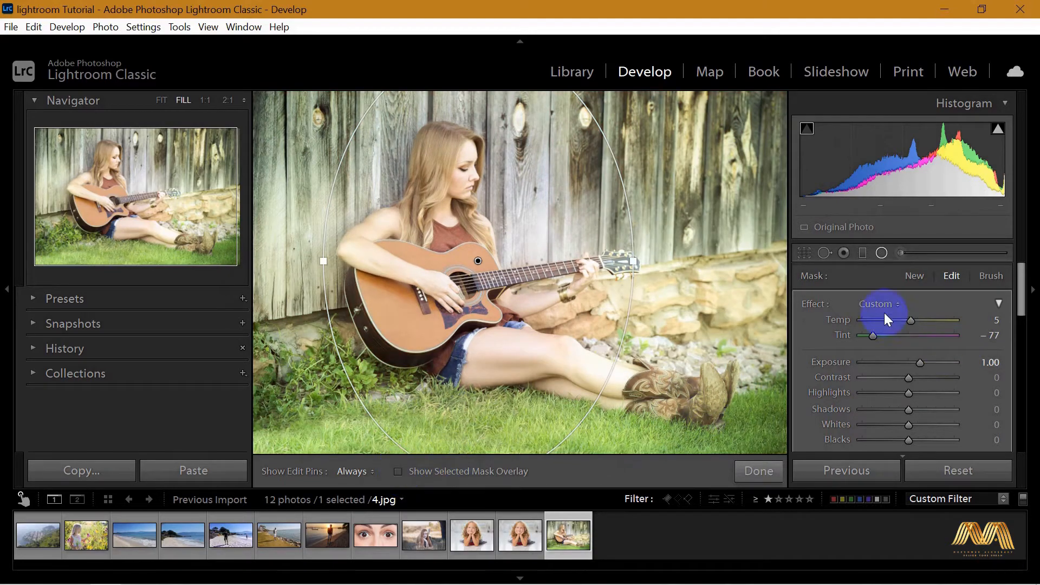
Step: Cool the radial filter's Temp strongly, set its Tint to 22 and Exposure to 0.21, and lower its Shadows
left_click_drag(909, 320, 920, 340)
left_click(1021, 348)
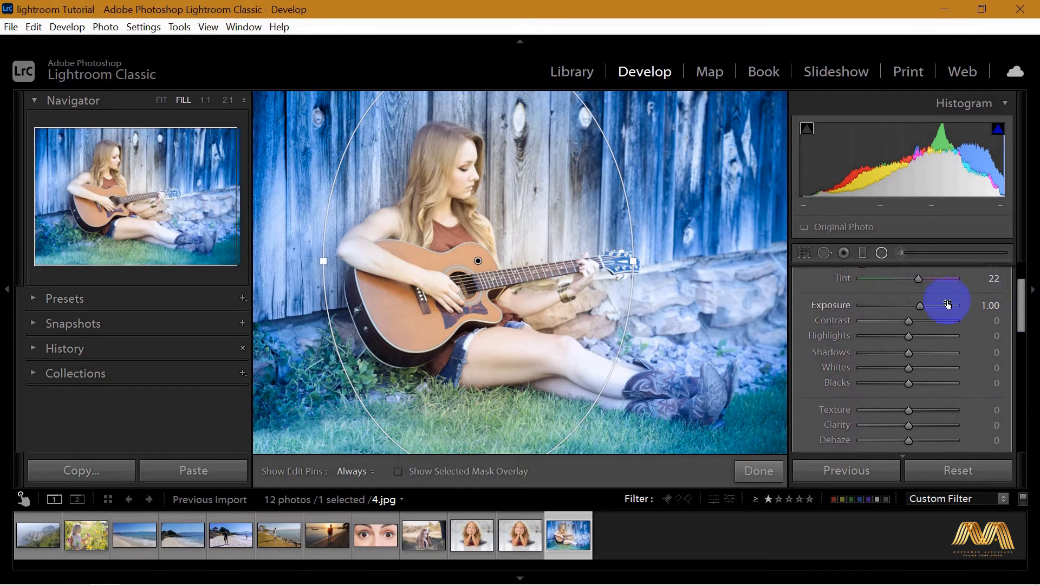
left_click_drag(919, 307, 910, 306)
left_click_drag(1020, 314, 1020, 328)
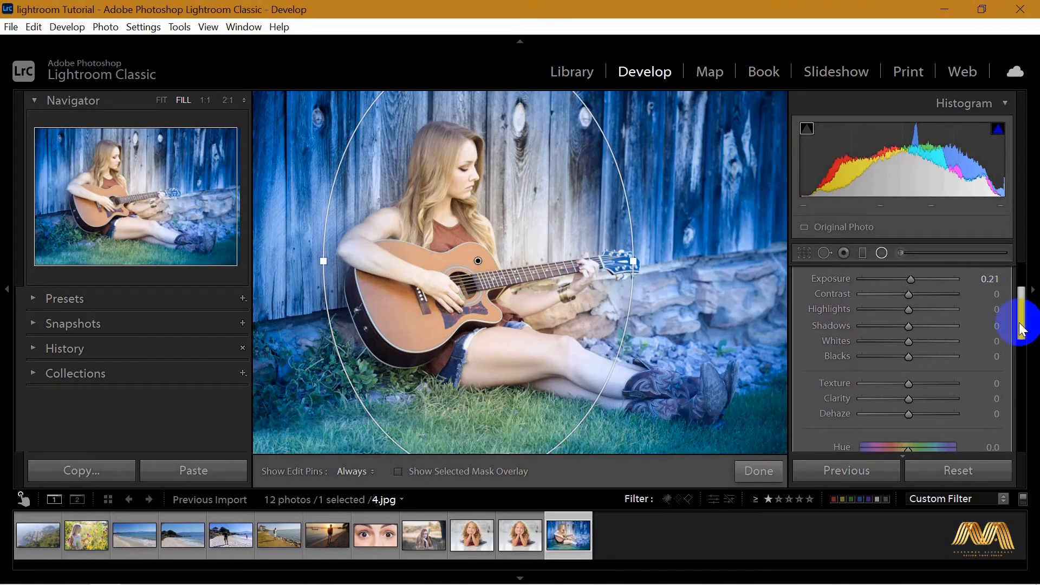
left_click_drag(908, 326, 890, 326)
Step: Set the radial filter's Feather to 85 and finish editing the filter
left_click_drag(1021, 325, 1016, 384)
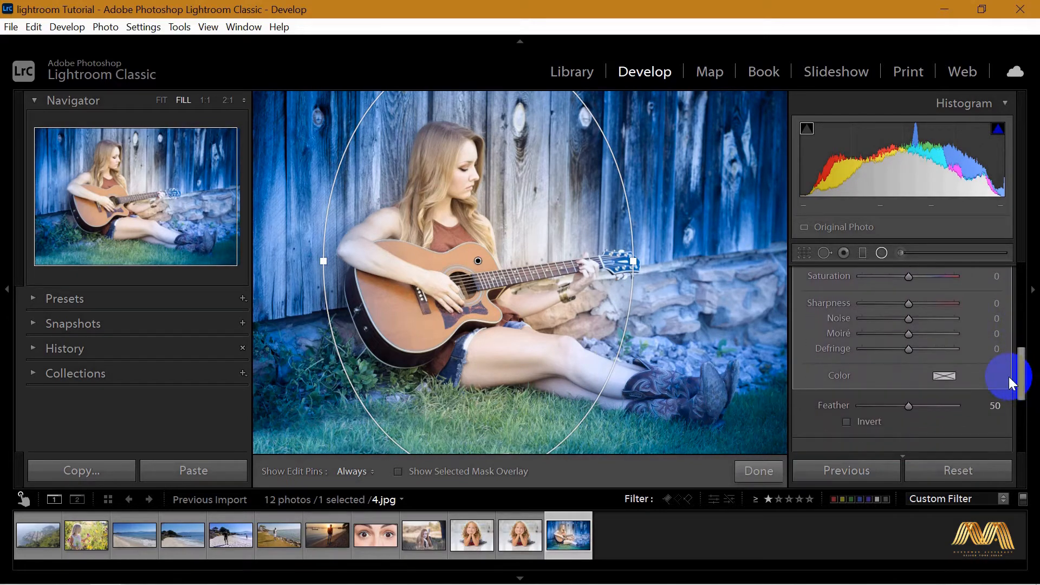
left_click_drag(908, 407, 941, 408)
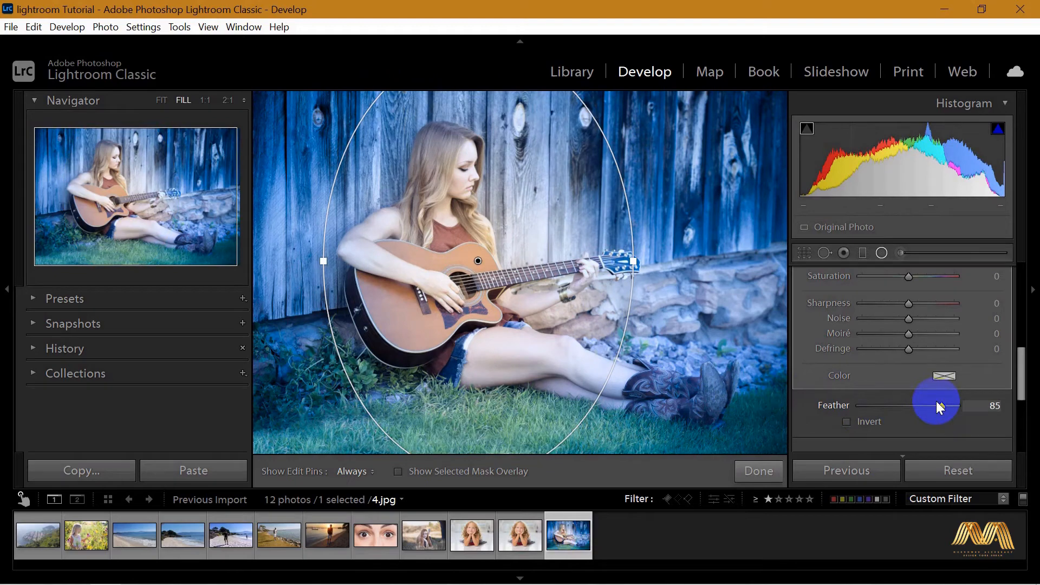
left_click(775, 473)
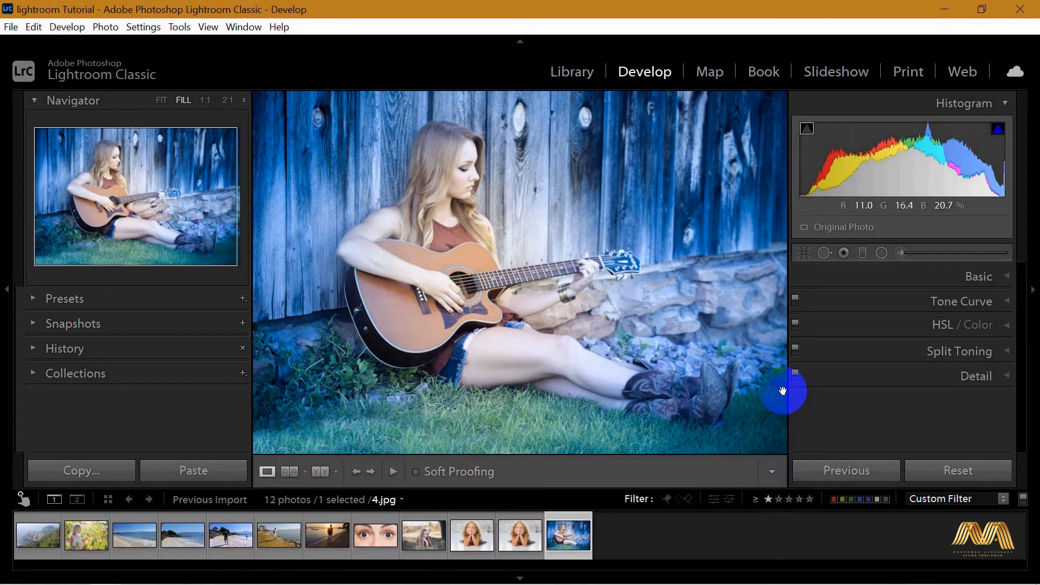
Step: Compare the before and after views of 4.jpg with the radial filter applied
key("backslash")
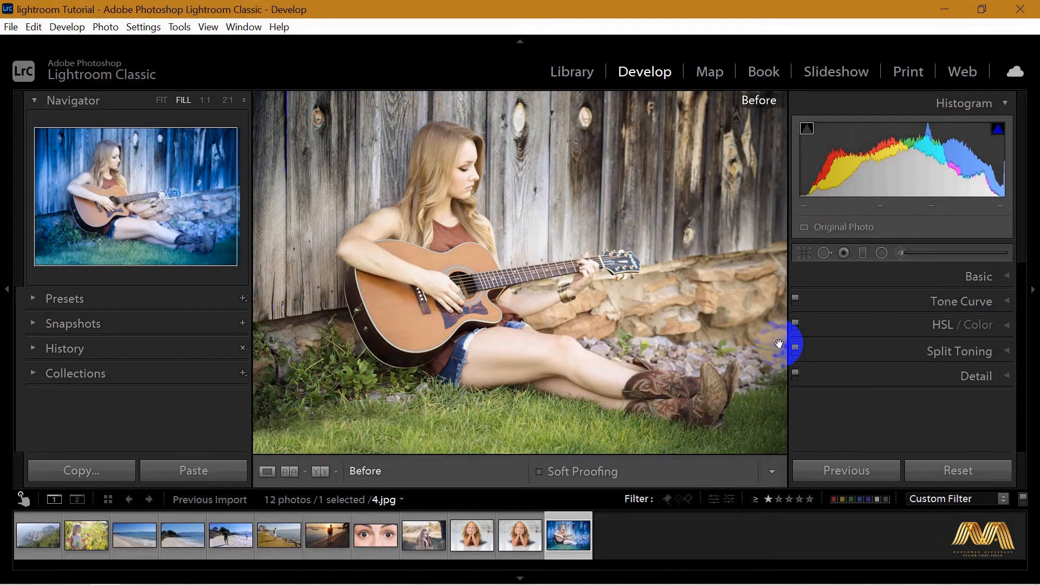
key("backslash")
key("backslash")
key("backslash")
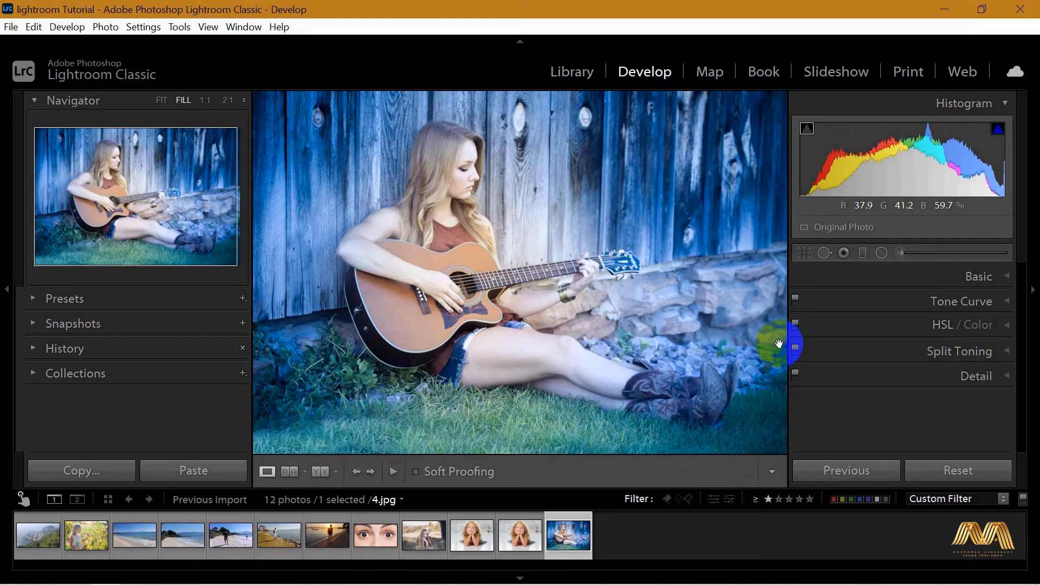
Step: Invert the existing radial filter around the woman in 4.jpg and finish editing it
left_click(880, 253)
left_click_drag(478, 260, 629, 265)
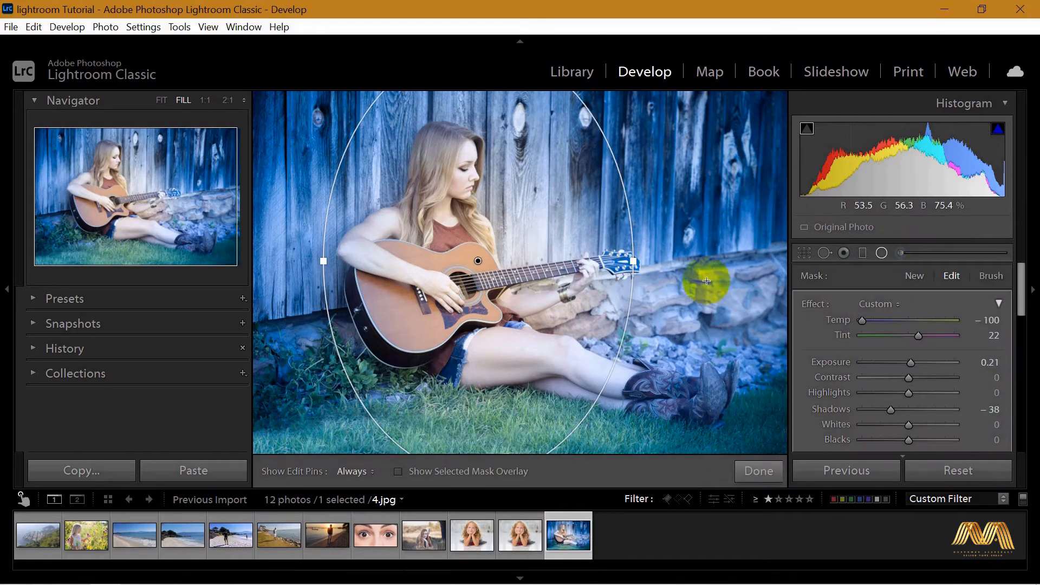
left_click_drag(1021, 293, 1021, 405)
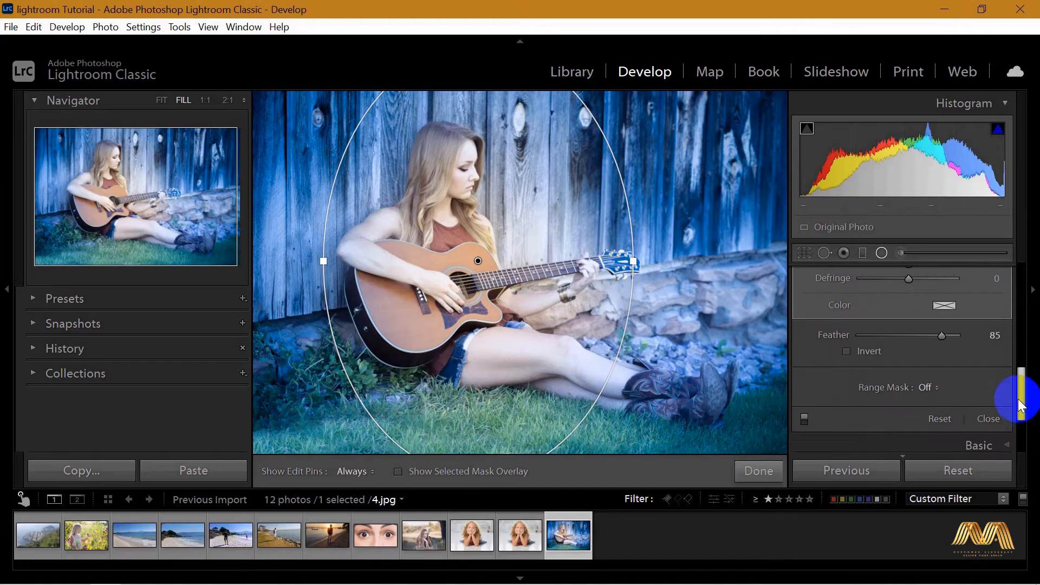
left_click(861, 352)
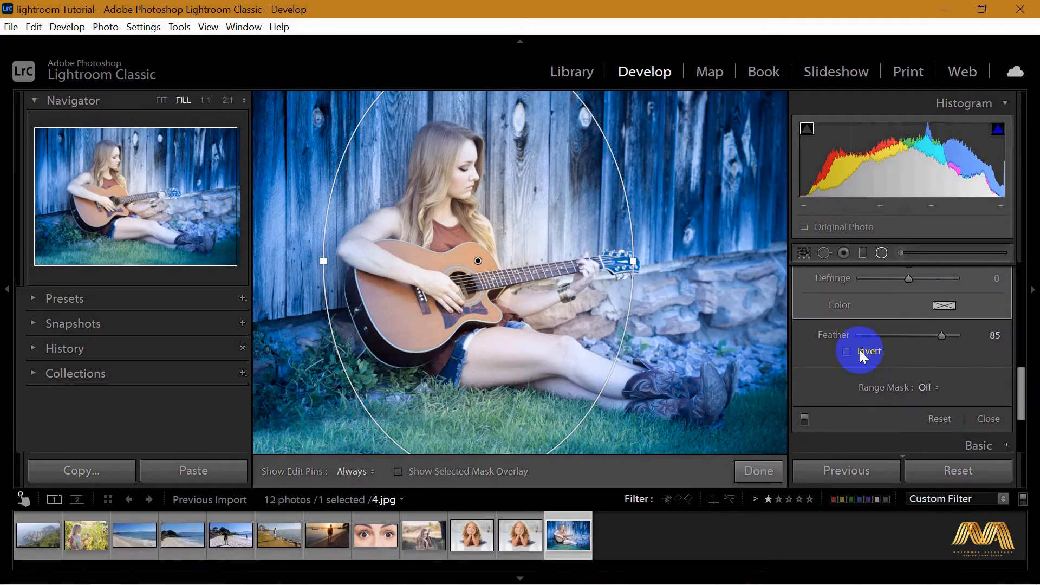
left_click(757, 472)
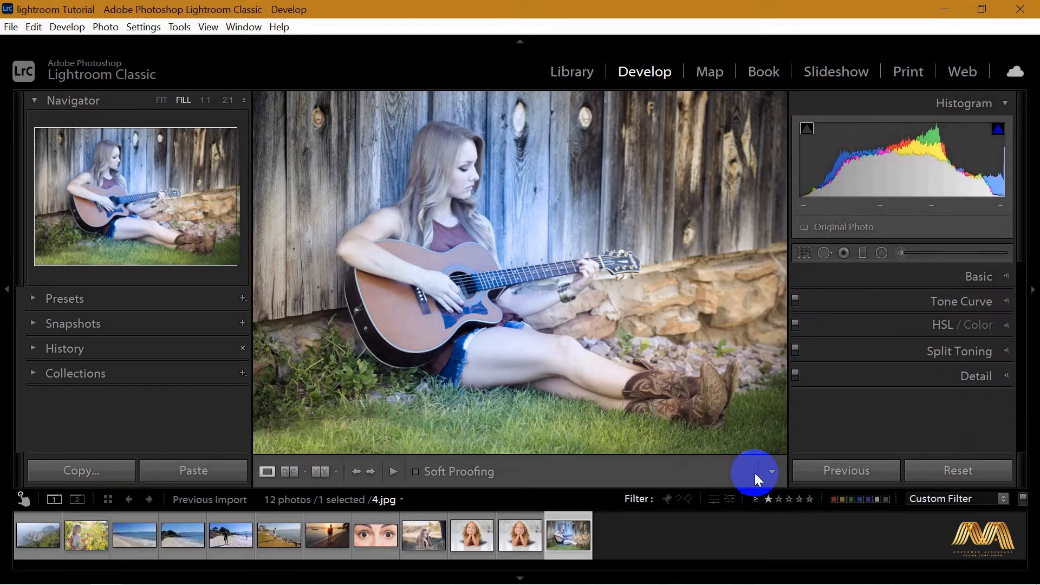
Step: Compare the before and after views of 4.jpg with the inverted radial filter
key("backslash")
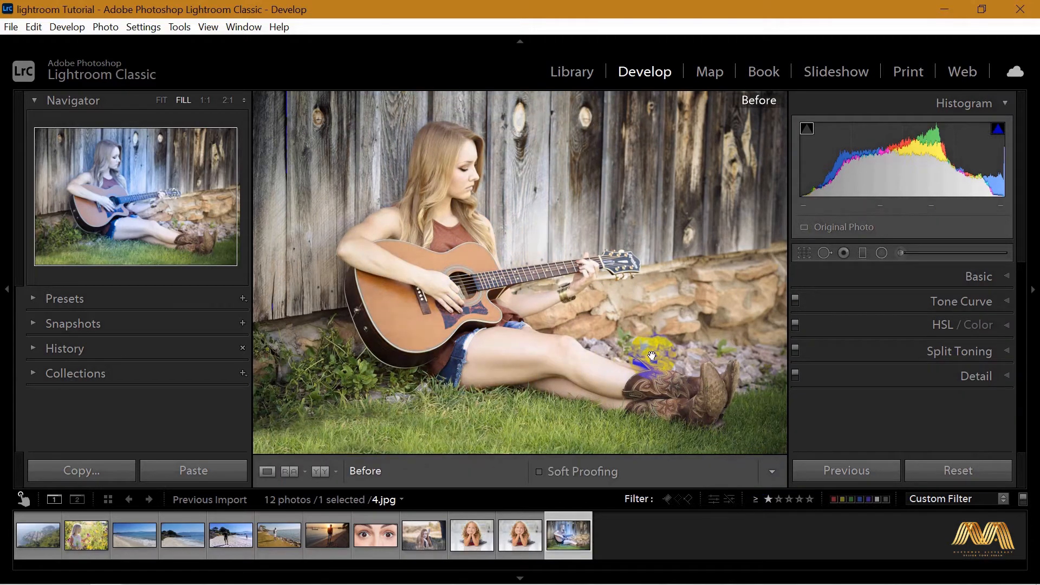
key("backslash")
key("backslash")
key("backslash")
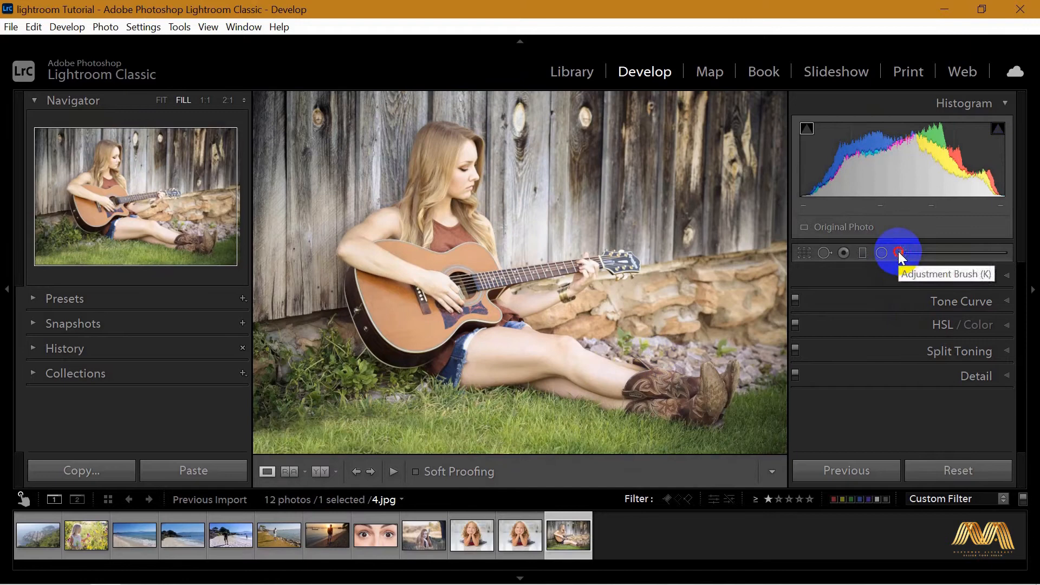
Step: Paint an Adjustment Brush mask across the wooden wall beside the woman's head in 4.jpg
left_click(900, 253)
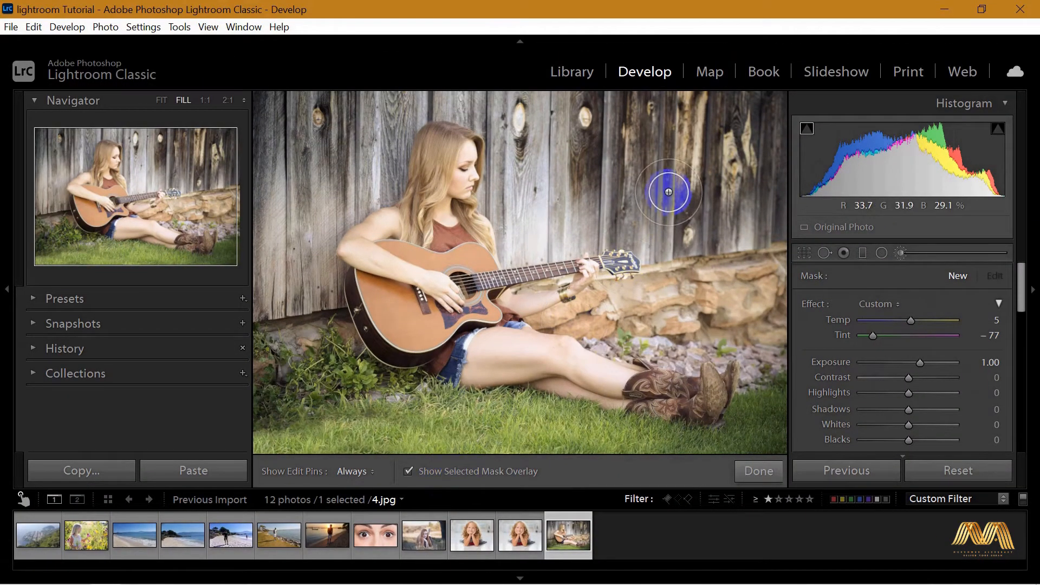
left_click_drag(669, 191, 681, 183)
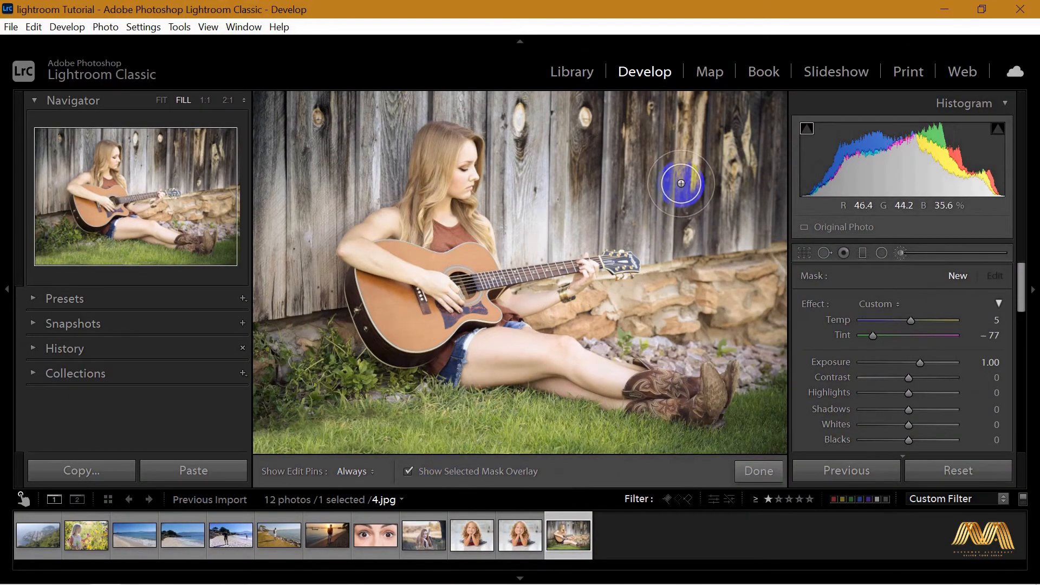
mouse_move(683, 170)
left_mouse_down()
mouse_move(526, 170)
mouse_move(708, 148)
mouse_move(737, 130)
mouse_move(592, 135)
left_mouse_up()
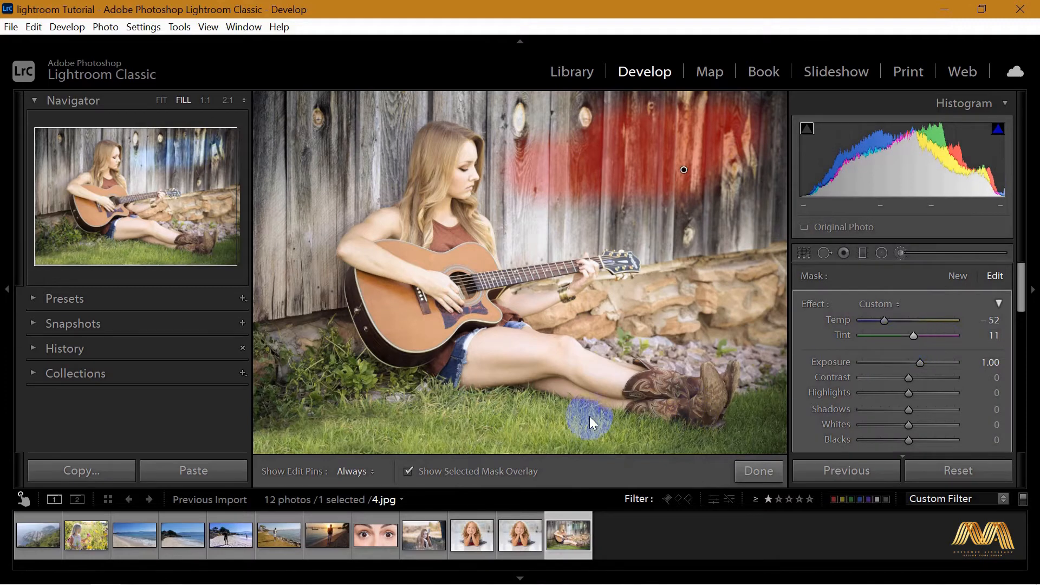
Step: Set the wall brush's Temp to 2 and Tint to −49 with the mask overlay and pin hidden, and reset the photo
left_click(408, 471)
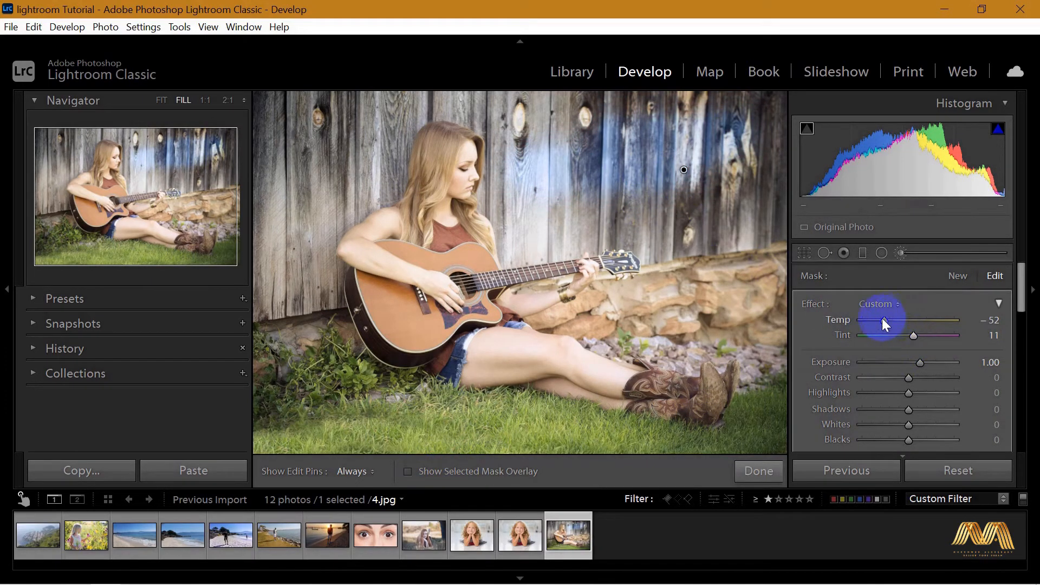
mouse_move(883, 320)
left_mouse_down()
mouse_move(917, 318)
mouse_move(913, 337)
mouse_move(860, 337)
mouse_move(915, 337)
mouse_move(886, 337)
left_mouse_up()
key("h")
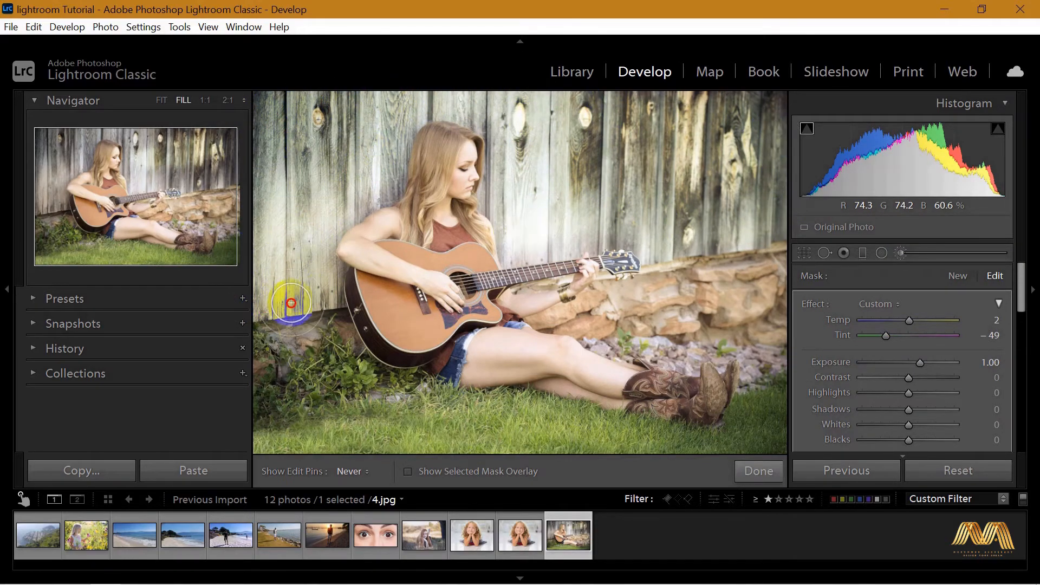
key("h")
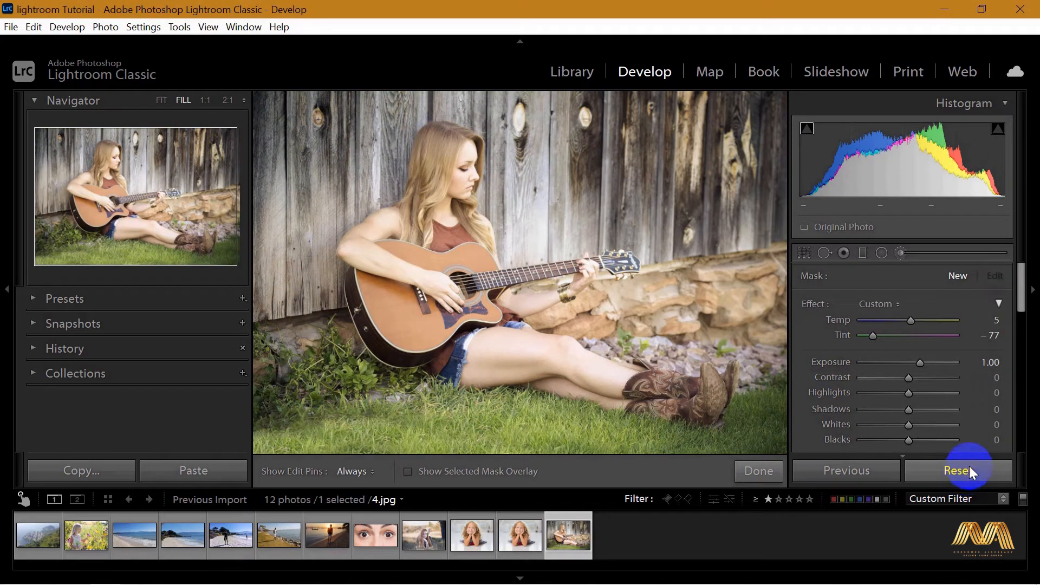
left_click(901, 252)
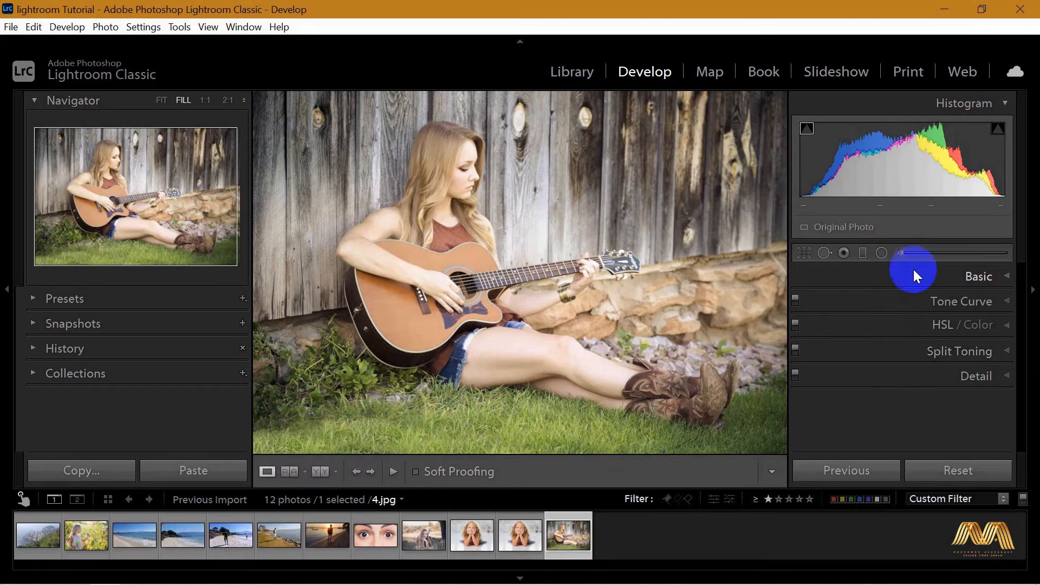
Step: Hide and restore the Basic and Tone Curve panels in the Customize Develop Panel settings and save the panel order
right_click(913, 269)
left_click(916, 300)
left_click_drag(1016, 278, 1016, 371)
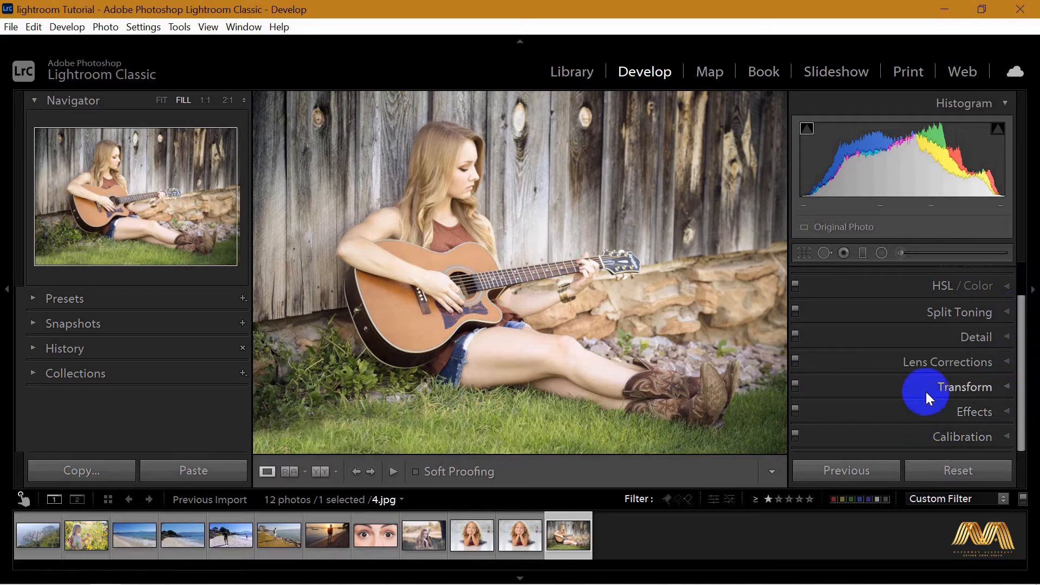
left_click_drag(1021, 364, 1021, 310)
right_click(893, 392)
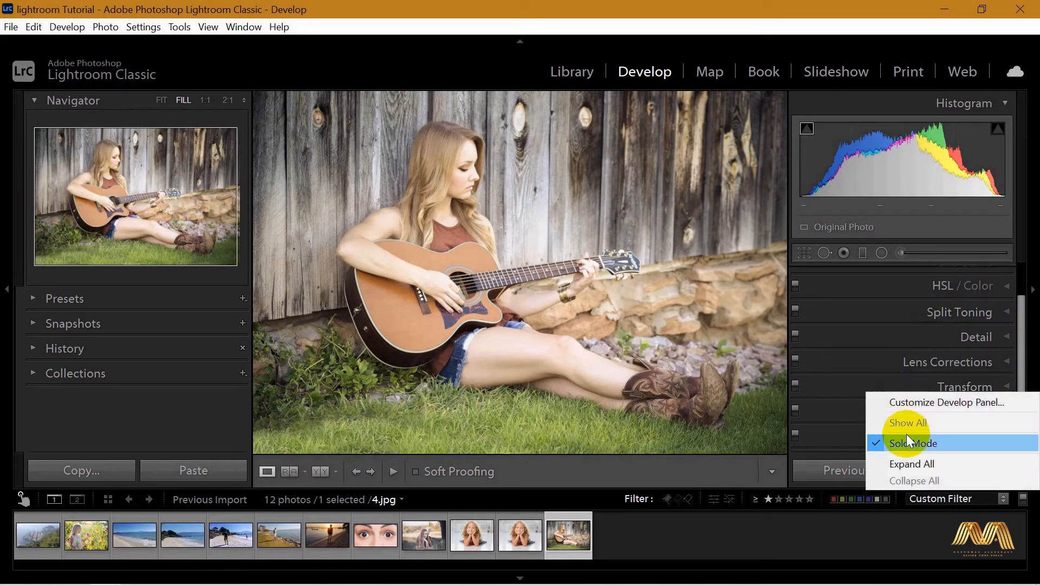
left_click(1005, 404)
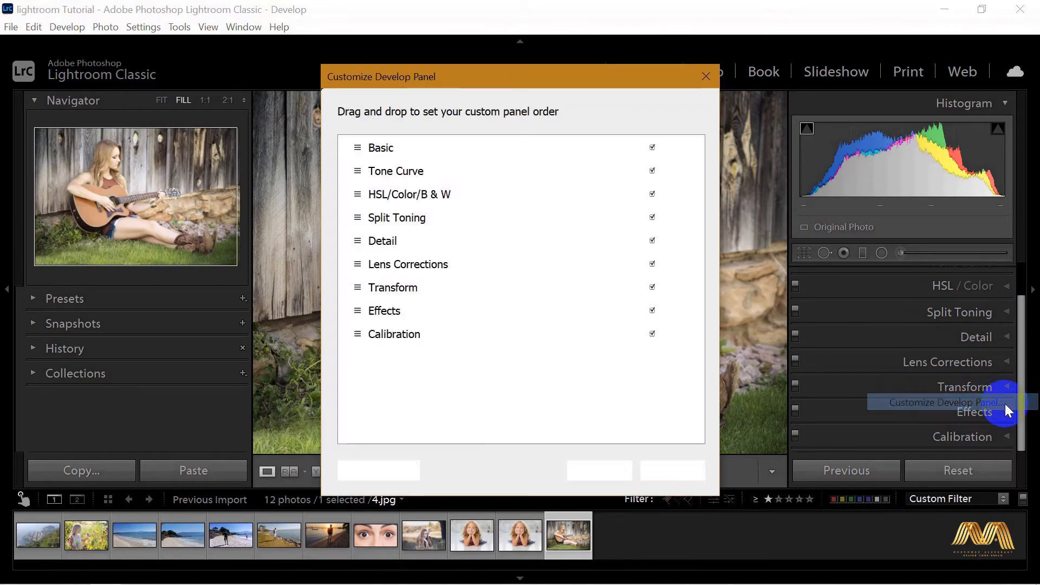
left_click(652, 148)
left_click(653, 170)
left_click(653, 149)
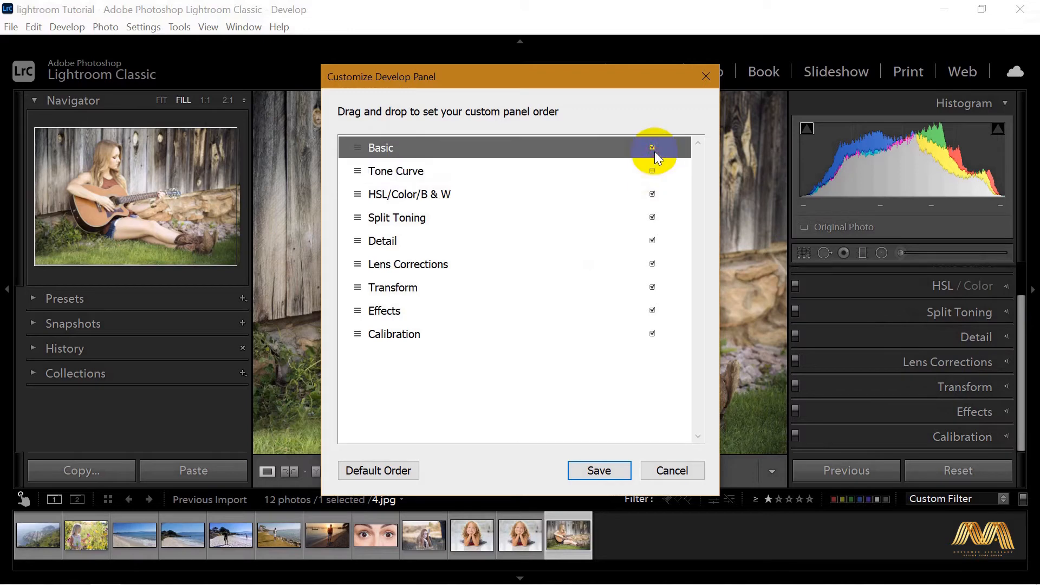
left_click(653, 171)
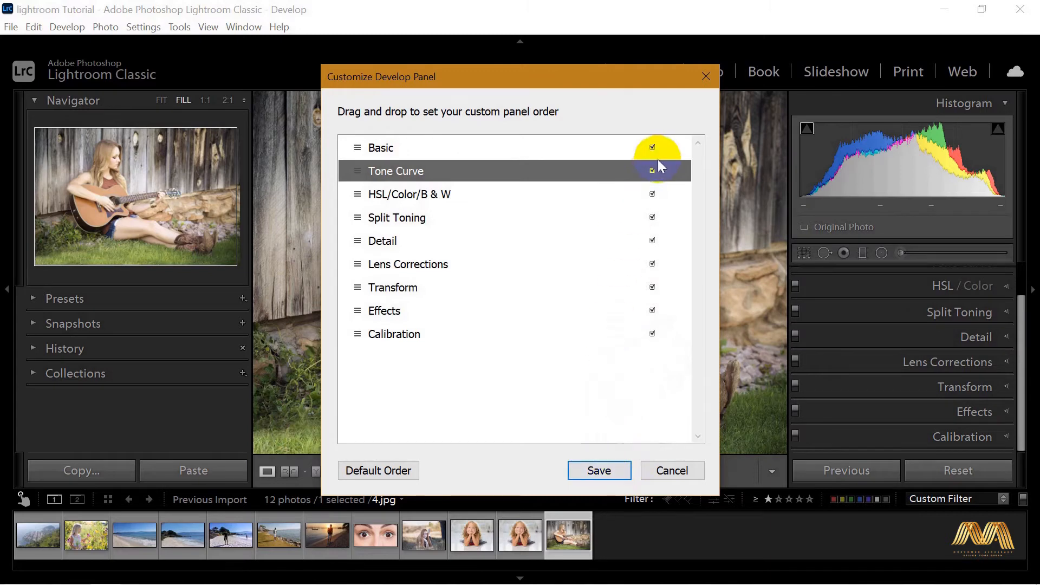
left_click(621, 473)
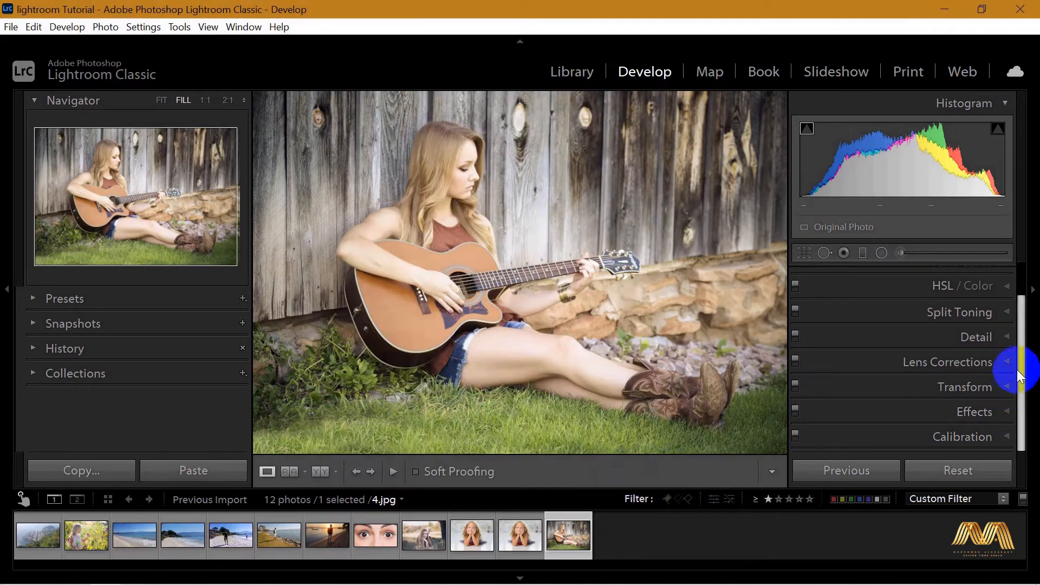
Step: Expand the Tone Curve and Basic panels in turn to check how Solo Mode behaves, leaving Basic open
left_click_drag(1018, 364, 1020, 313)
left_click(1007, 301)
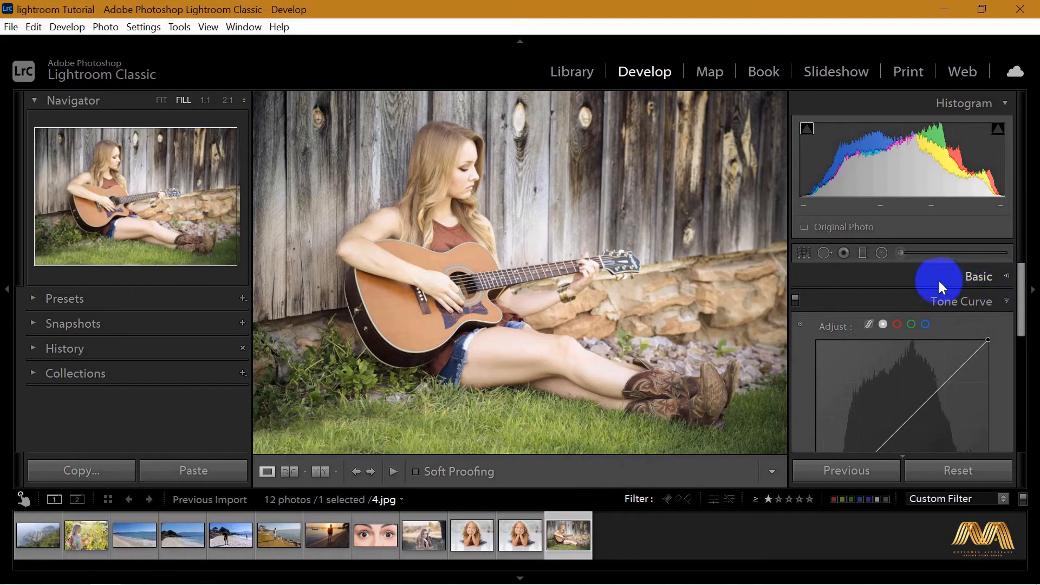
right_click(918, 281)
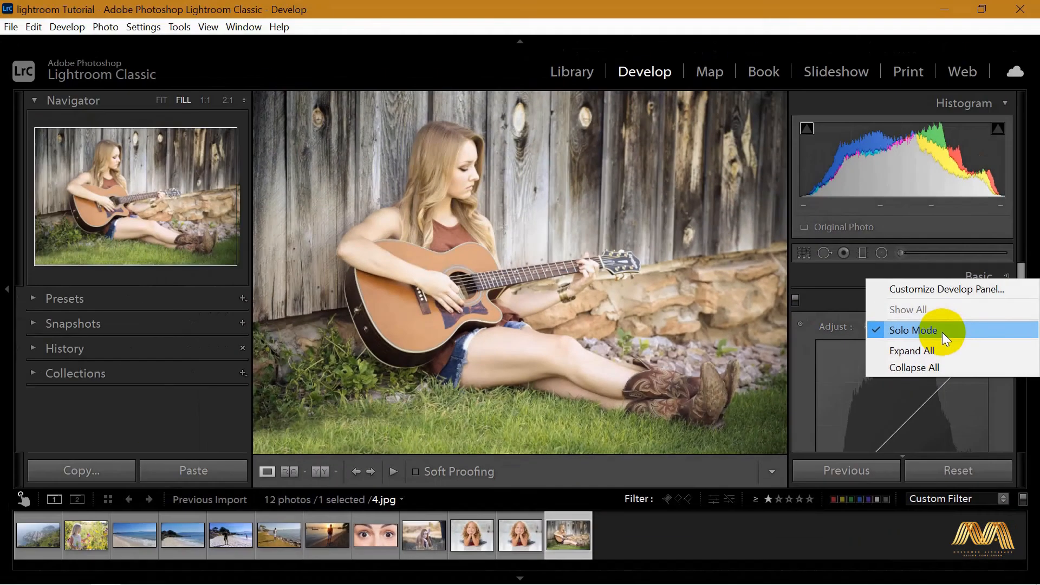
left_click(844, 295)
left_click_drag(1017, 306, 1021, 395)
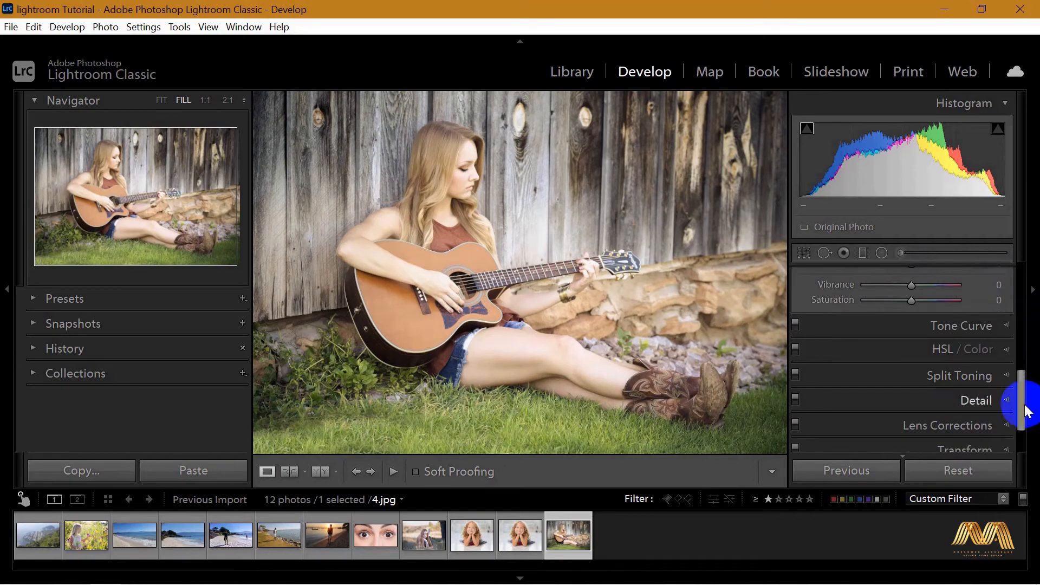
left_click(994, 325)
left_click_drag(1022, 409, 1028, 272)
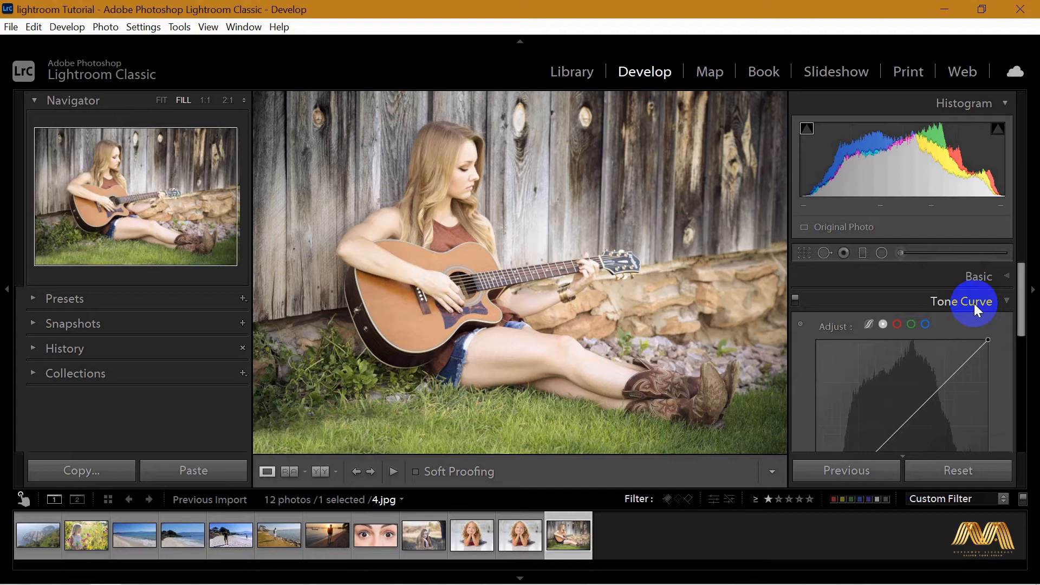
left_click(1007, 303)
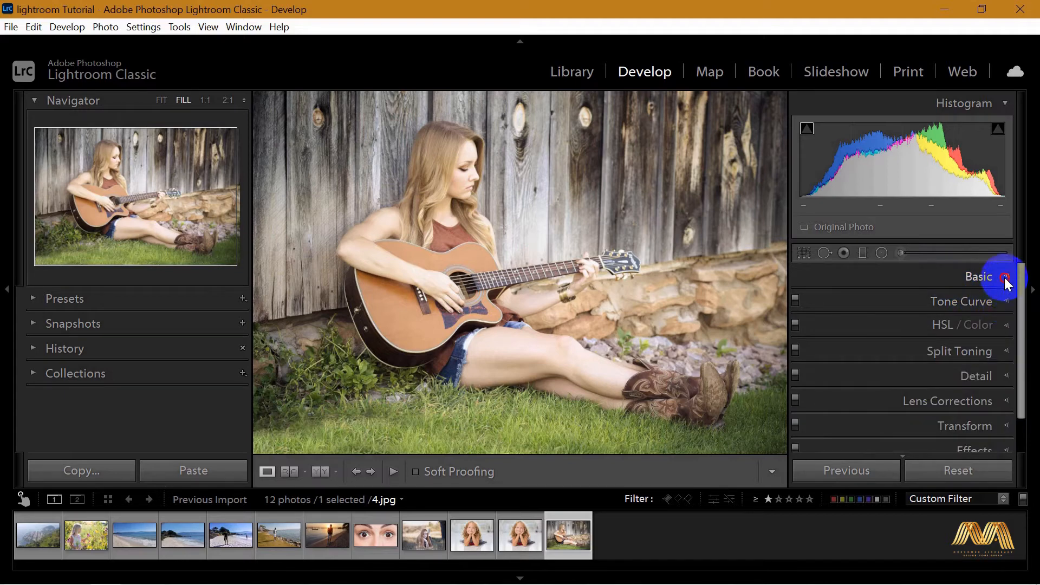
left_click(1004, 277)
Step: Switch the treatment of 4.jpg to Black & White and back to Color
mouse_move(1022, 281)
left_mouse_down()
mouse_move(1024, 295)
mouse_move(1022, 274)
left_mouse_up()
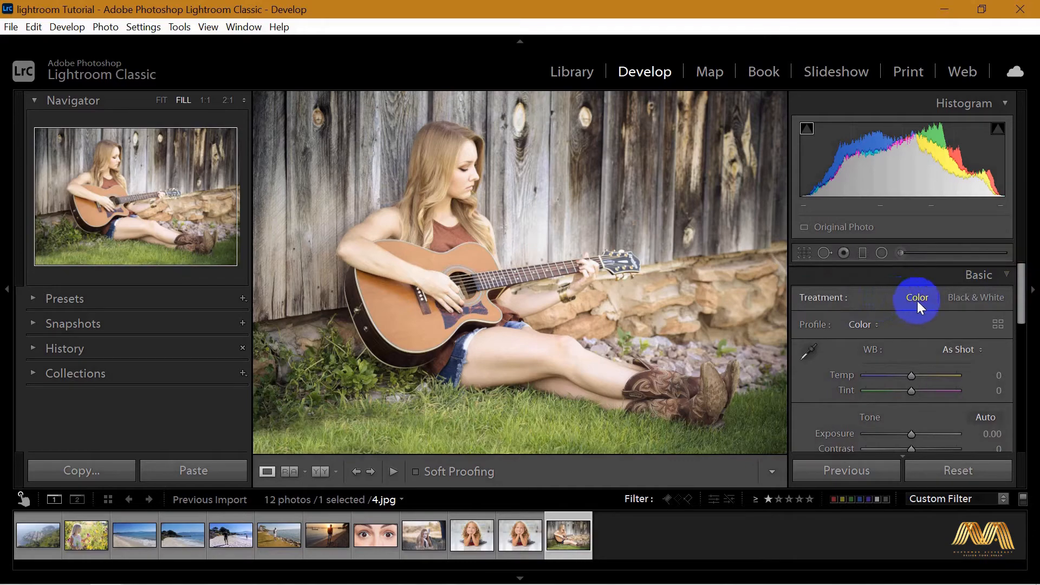
left_click(973, 297)
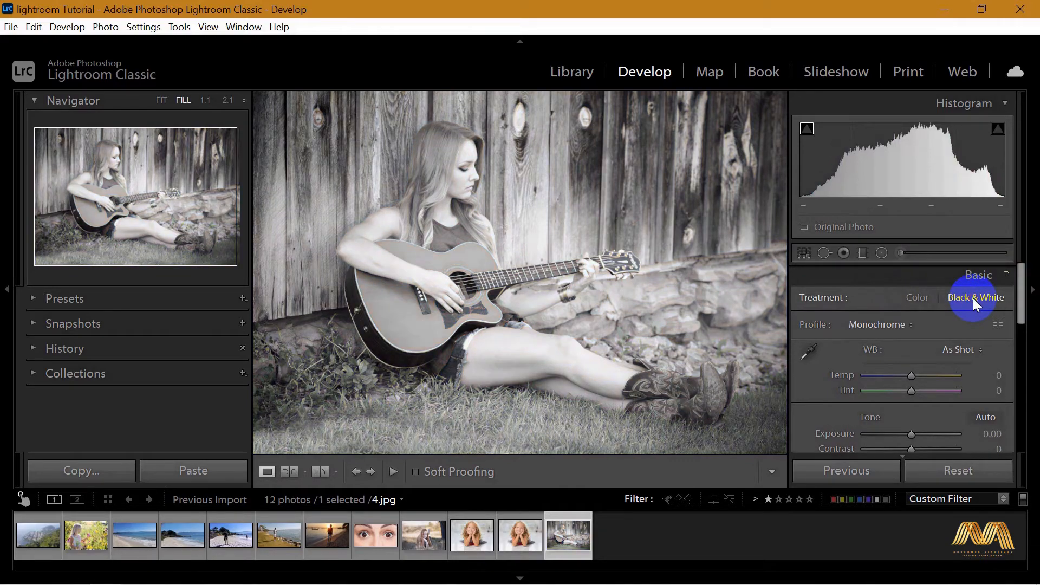
left_click(917, 297)
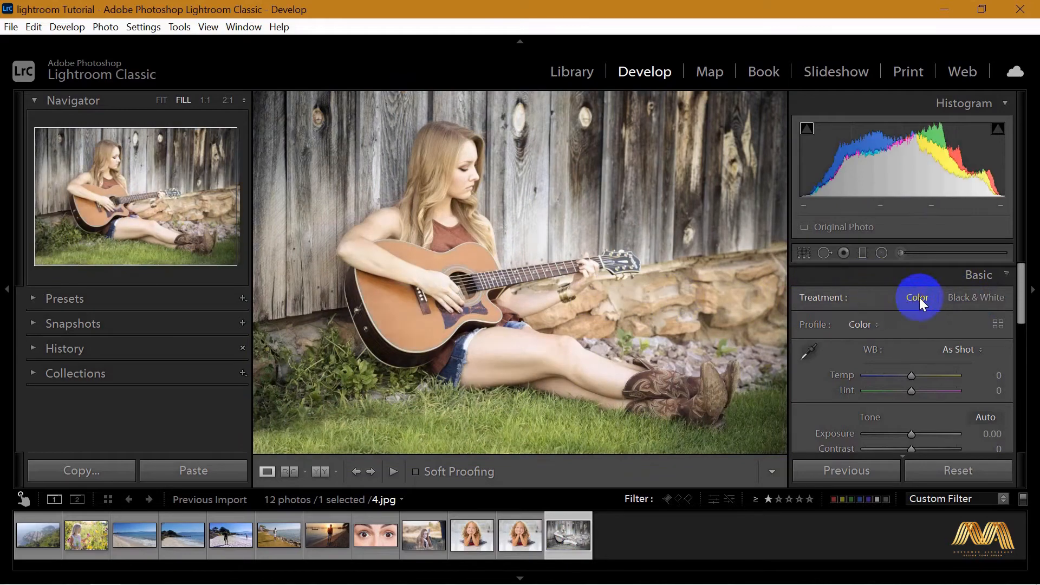
Step: Open 8.jpg and set its white balance to Auto
left_click_drag(1023, 309, 1024, 324)
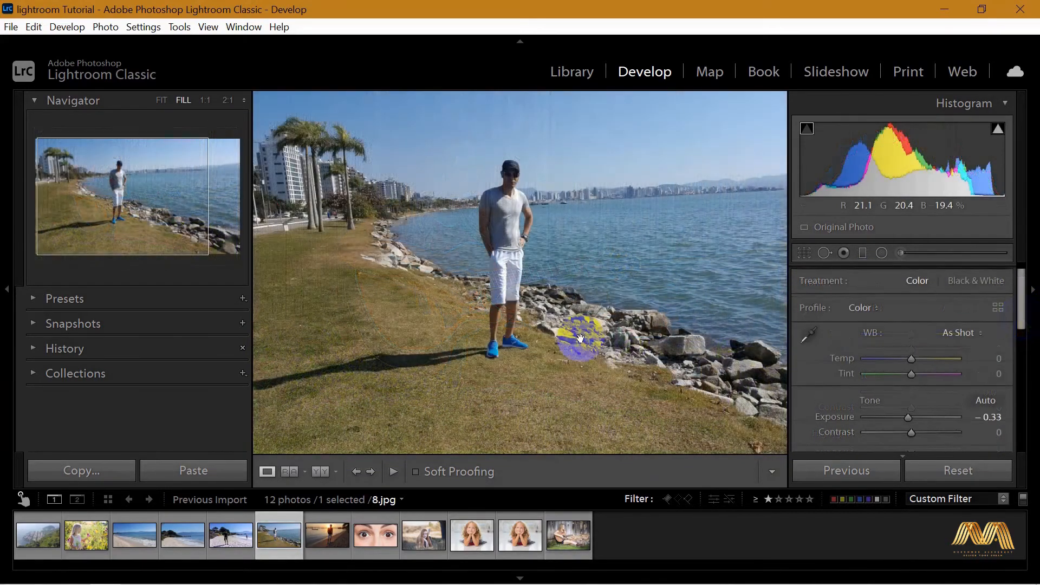
left_click(972, 334)
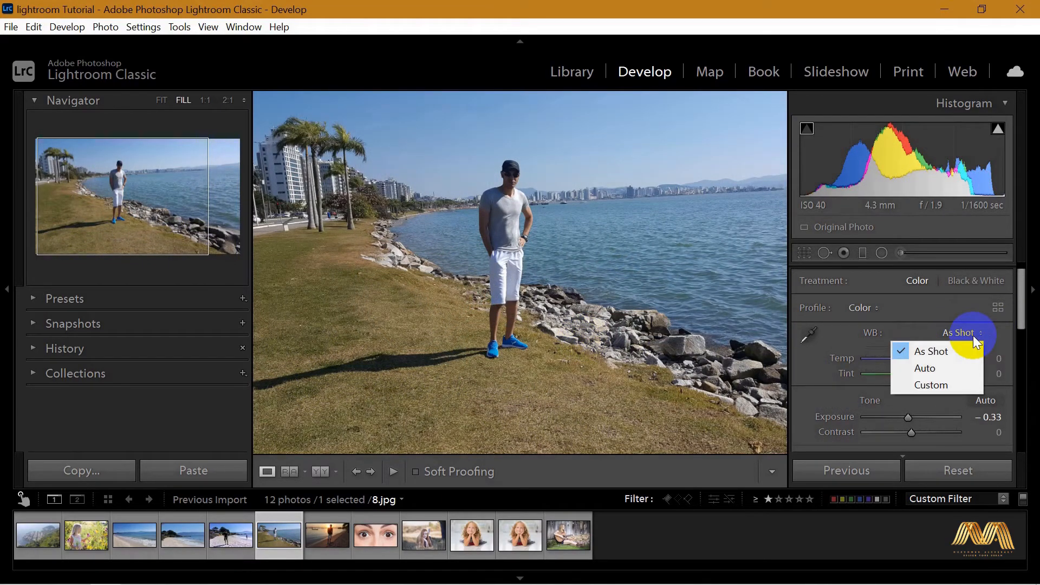
left_click(964, 367)
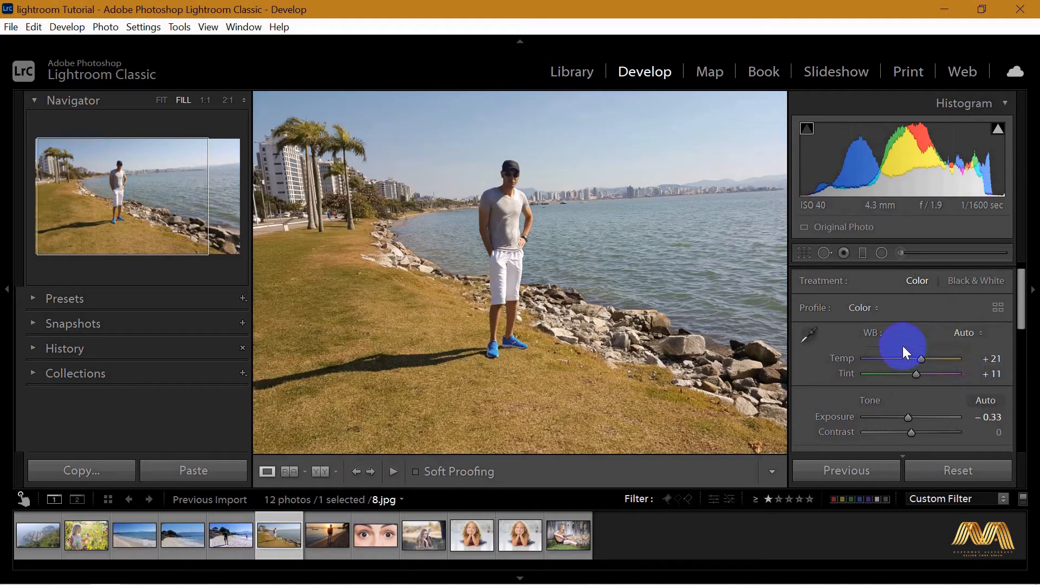
Step: Compare the before and after views of 8.jpg with the automatic white balance
key("backslash")
key("backslash")
key("backslash")
key("backslash")
key("backslash")
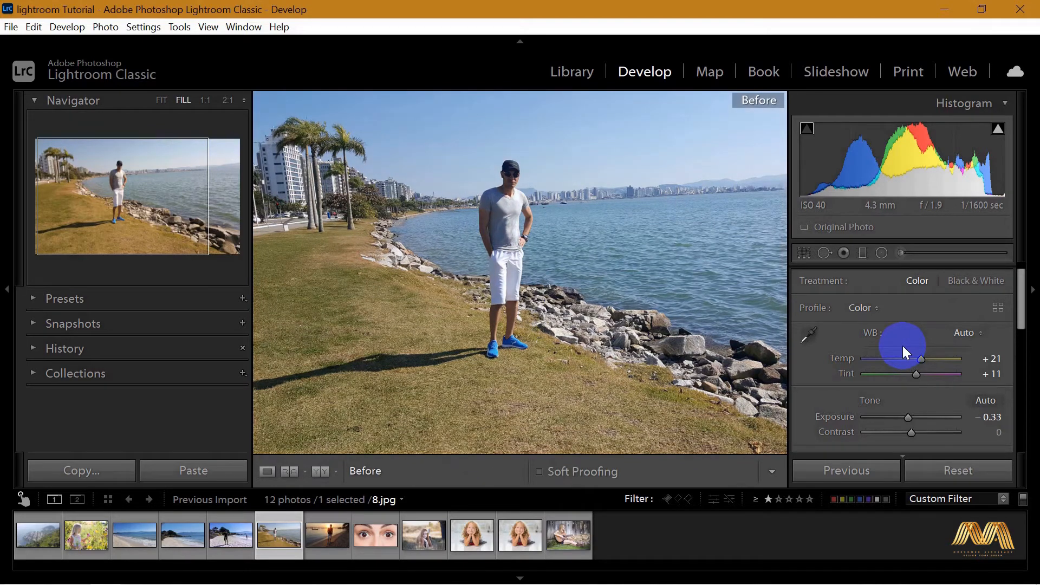
Step: Try a warmer Temp on 8.jpg, settle it at about +5, and set the Tint to −15
left_click_drag(1021, 301, 1022, 325)
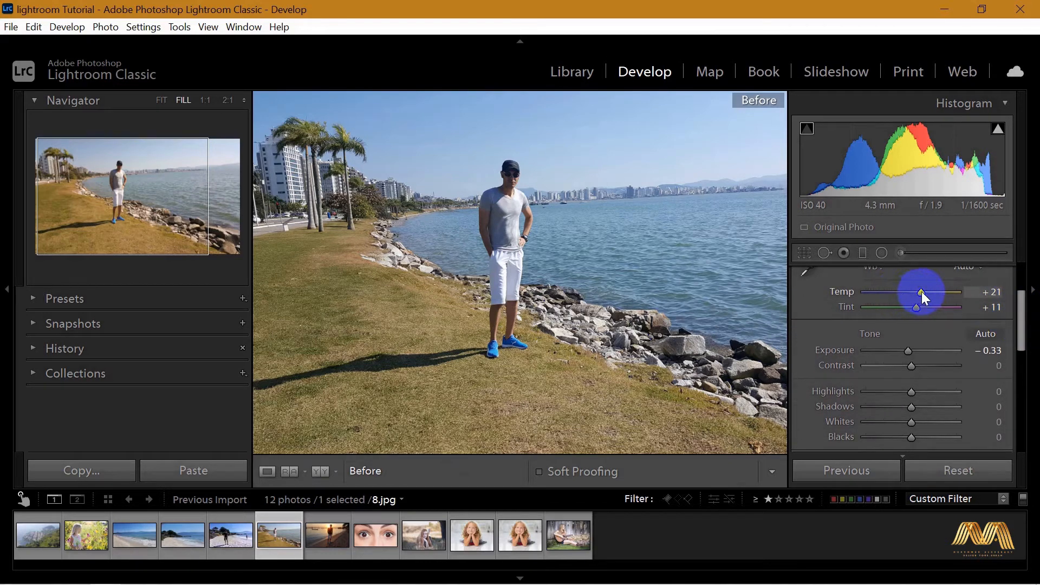
left_click_drag(922, 292, 940, 291)
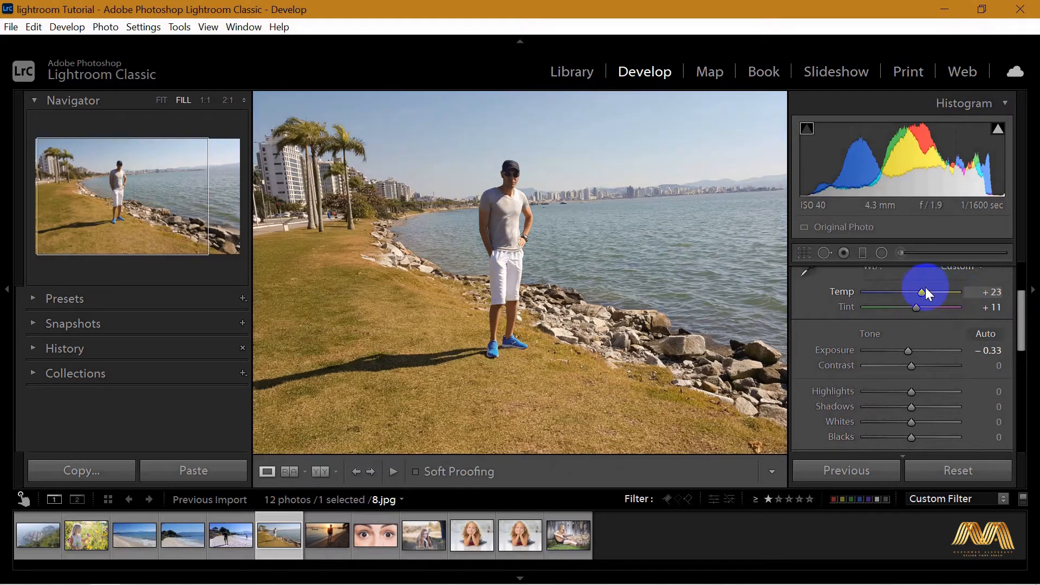
mouse_move(923, 293)
left_mouse_down()
mouse_move(958, 293)
mouse_move(862, 293)
mouse_move(915, 290)
left_mouse_up()
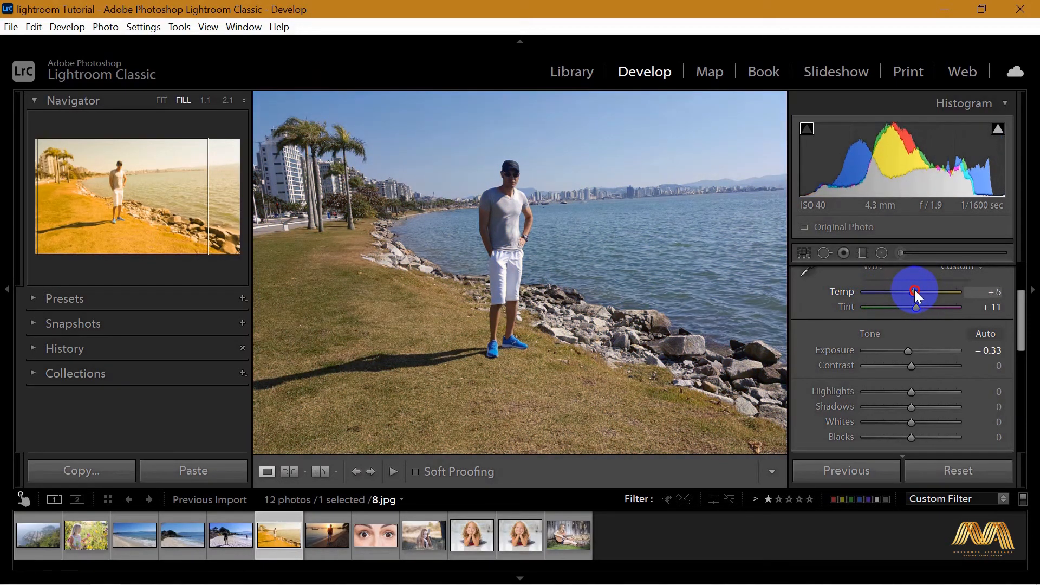
left_click(915, 309)
mouse_move(915, 309)
left_mouse_down()
mouse_move(870, 307)
mouse_move(953, 306)
mouse_move(887, 307)
mouse_move(906, 307)
left_mouse_up()
left_click_drag(1024, 312, 1023, 332)
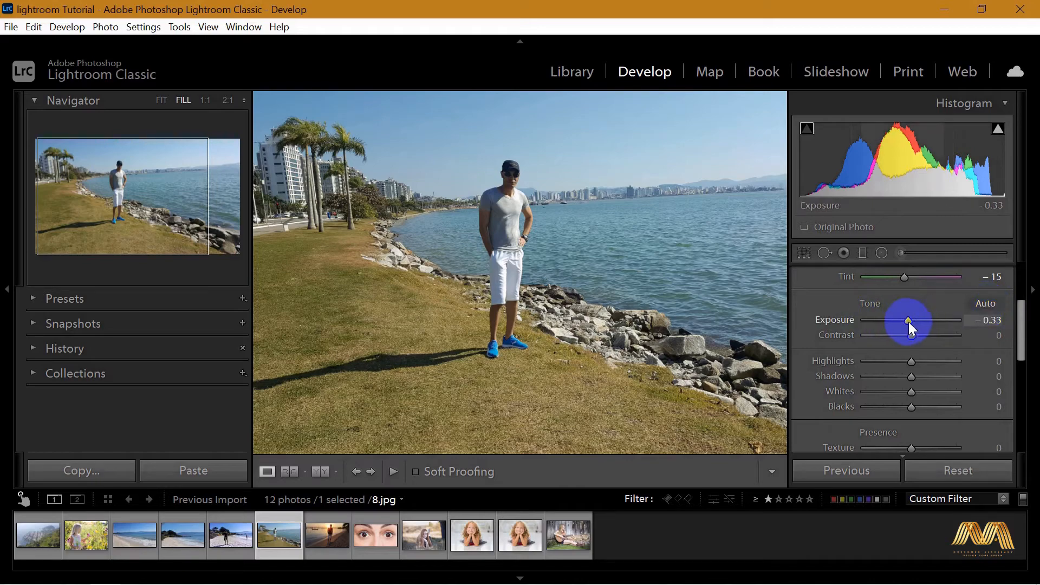
Step: Adjust the tone of 8.jpg: Exposure +0.18, Contrast +25, Highlights −36, Shadows −4, Whites +12 and Blacks −17
left_click_drag(909, 322, 913, 321)
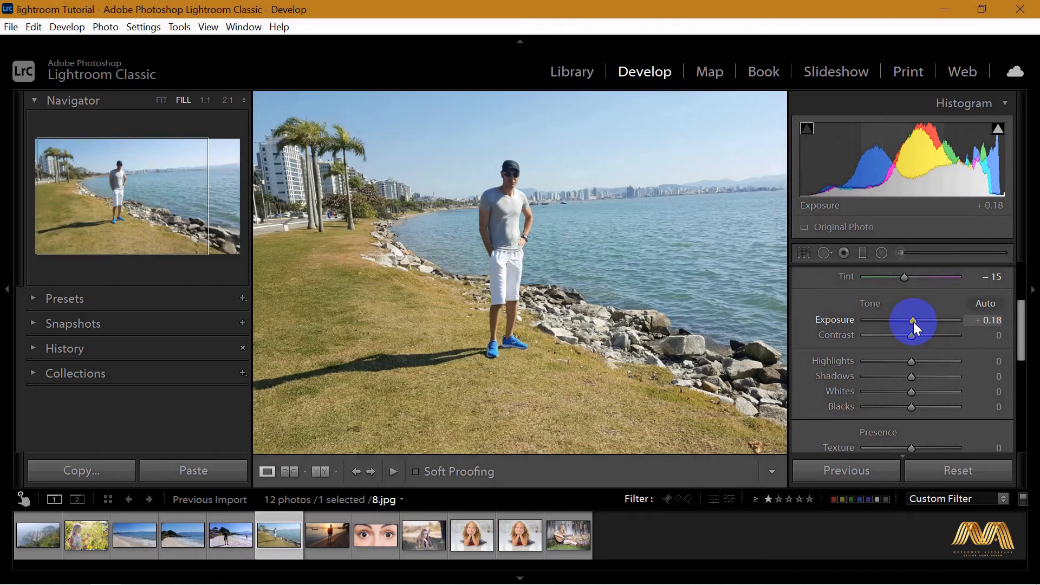
scroll(1019, 321, "down", 1)
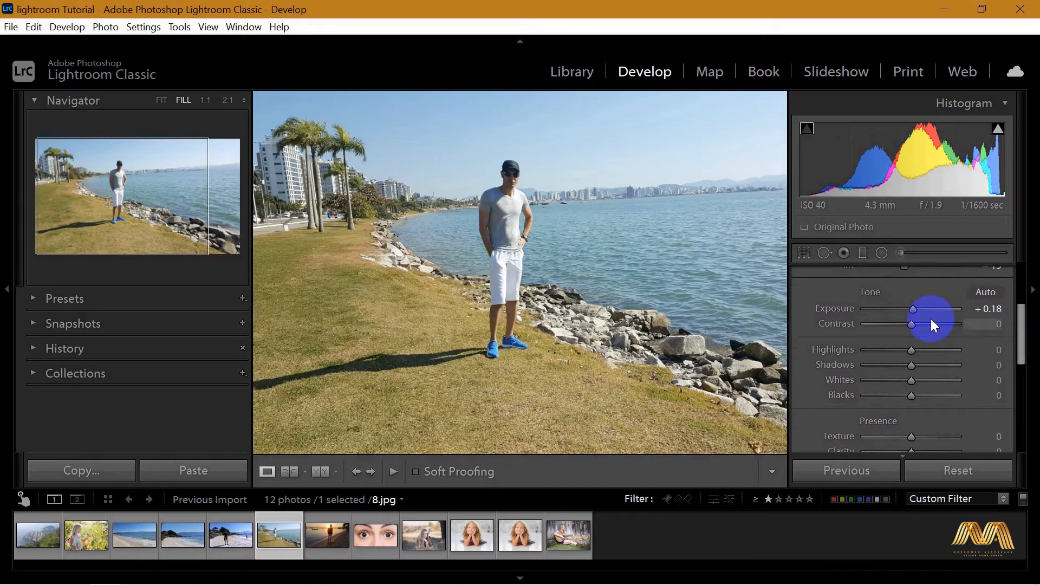
mouse_move(911, 324)
left_mouse_down()
mouse_move(934, 324)
mouse_move(923, 324)
left_mouse_up()
scroll(1020, 347, "down", 1)
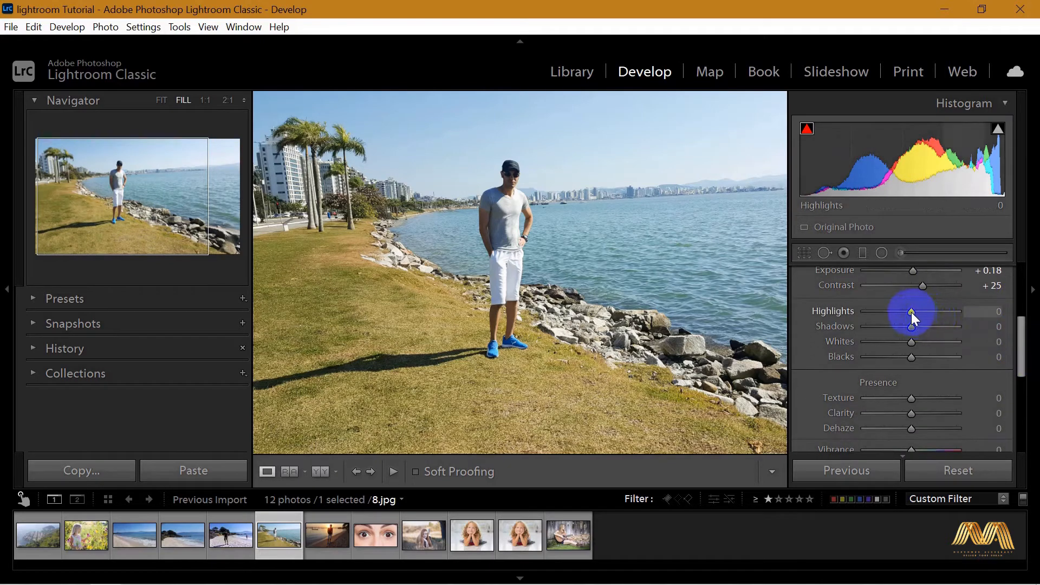
mouse_move(911, 313)
left_mouse_down()
mouse_move(866, 319)
mouse_move(895, 314)
left_mouse_up()
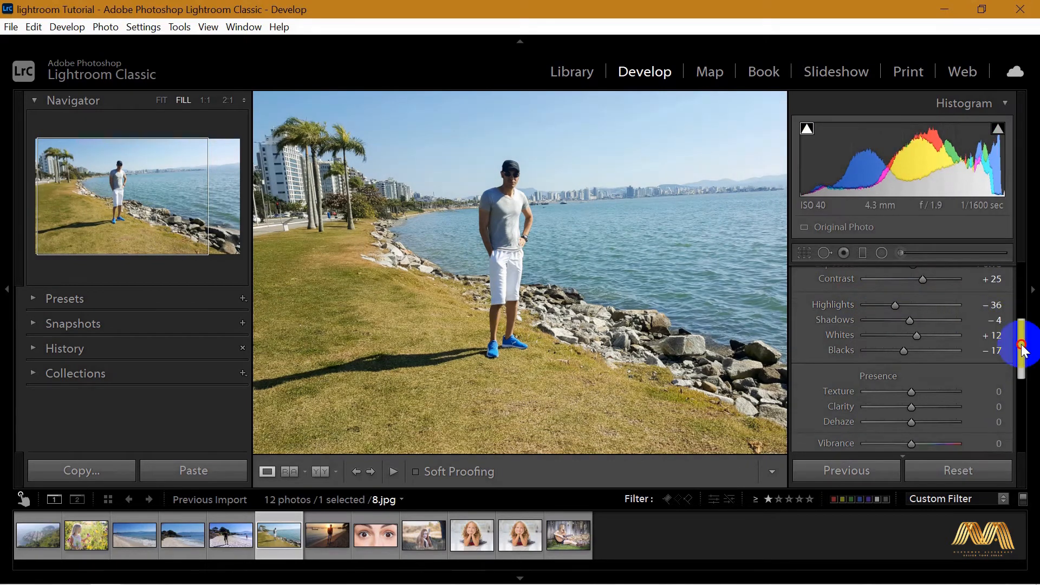
Step: Open the Profile Browser for 8.jpg and view the Color and B&W profile sets before returning to All
left_click_drag(1025, 351, 1029, 274)
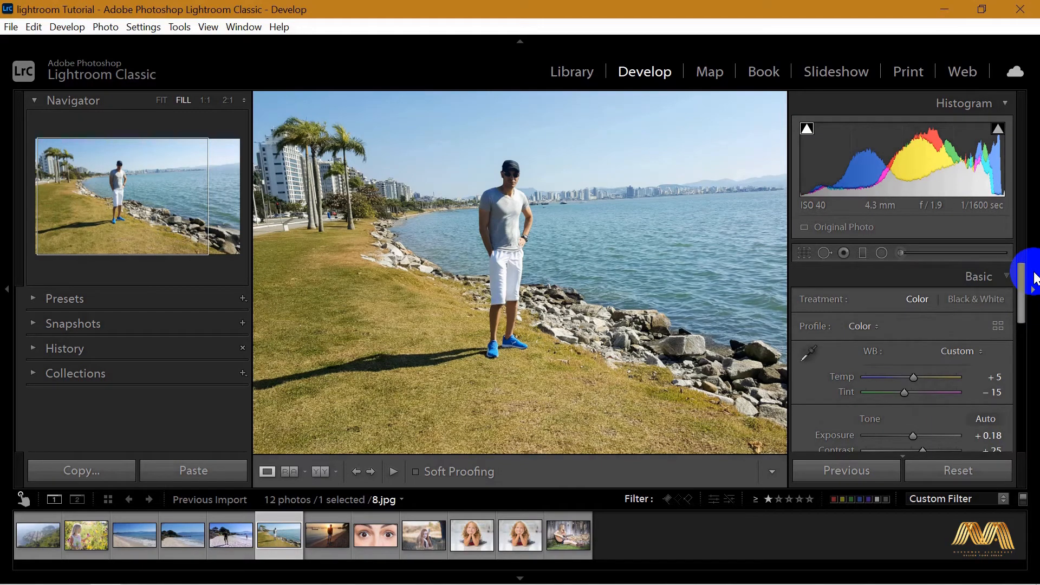
left_click(998, 327)
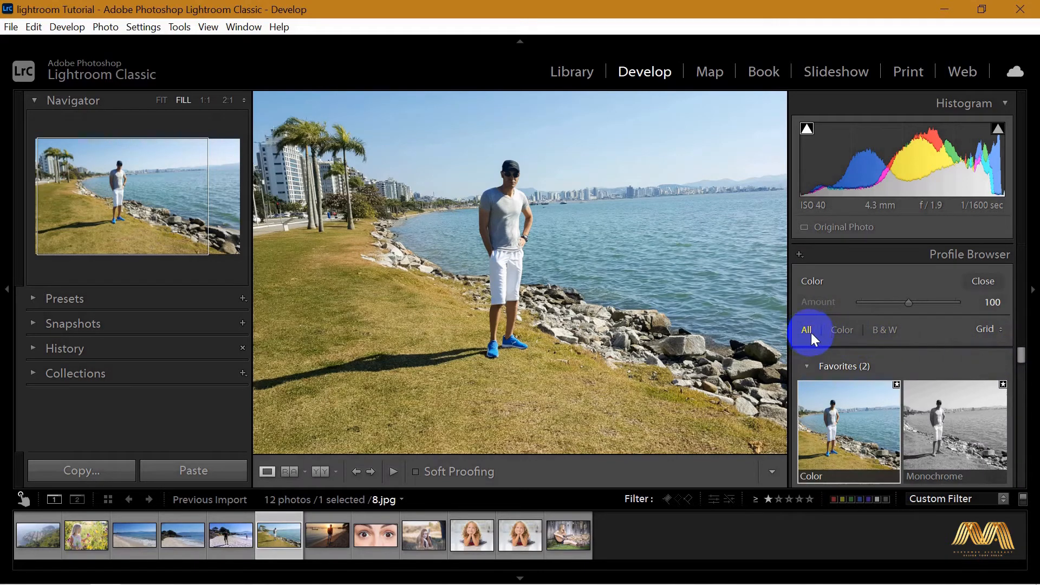
left_click(841, 330)
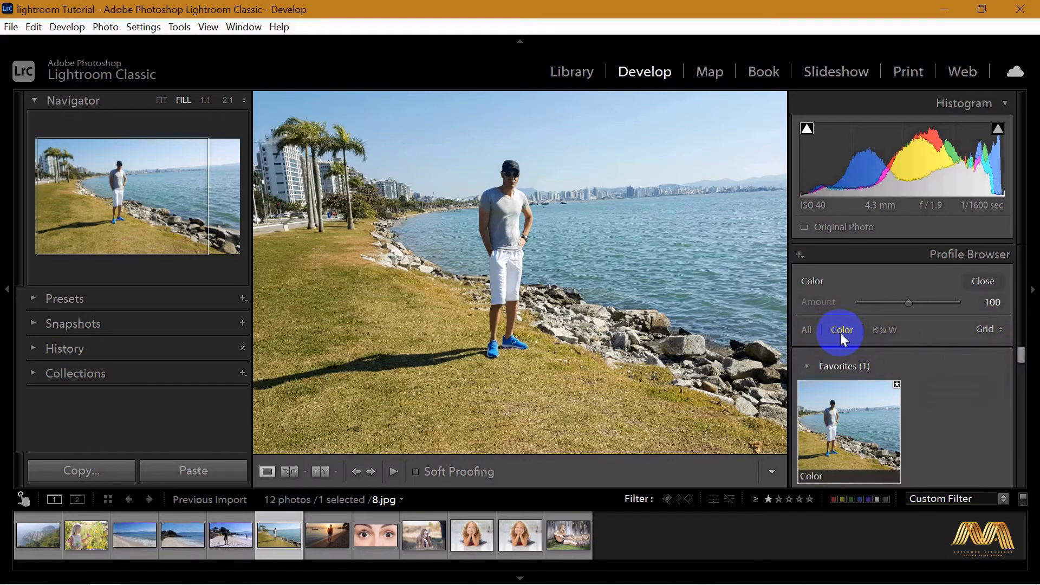
left_click(885, 332)
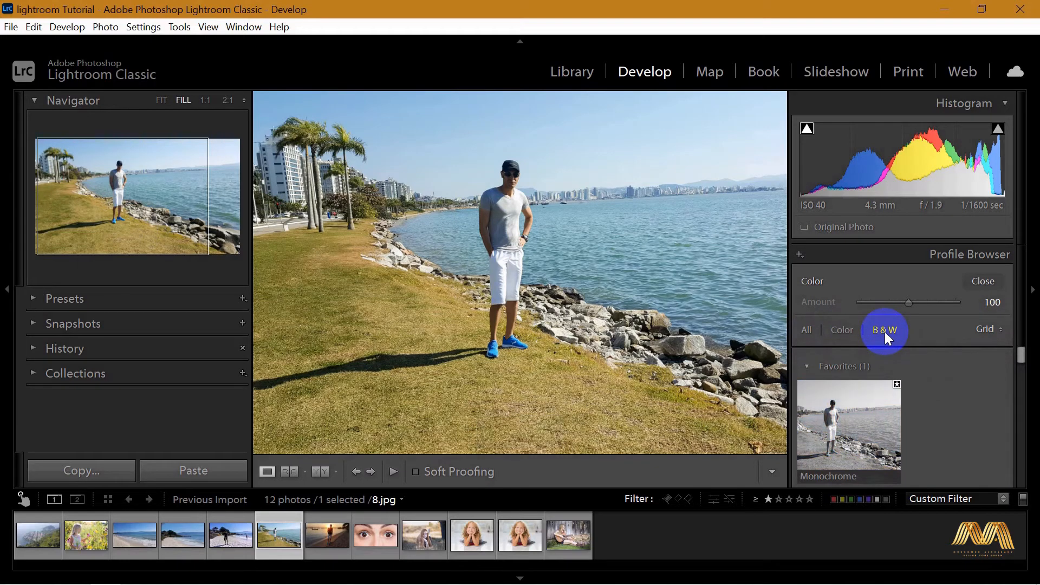
left_click(807, 332)
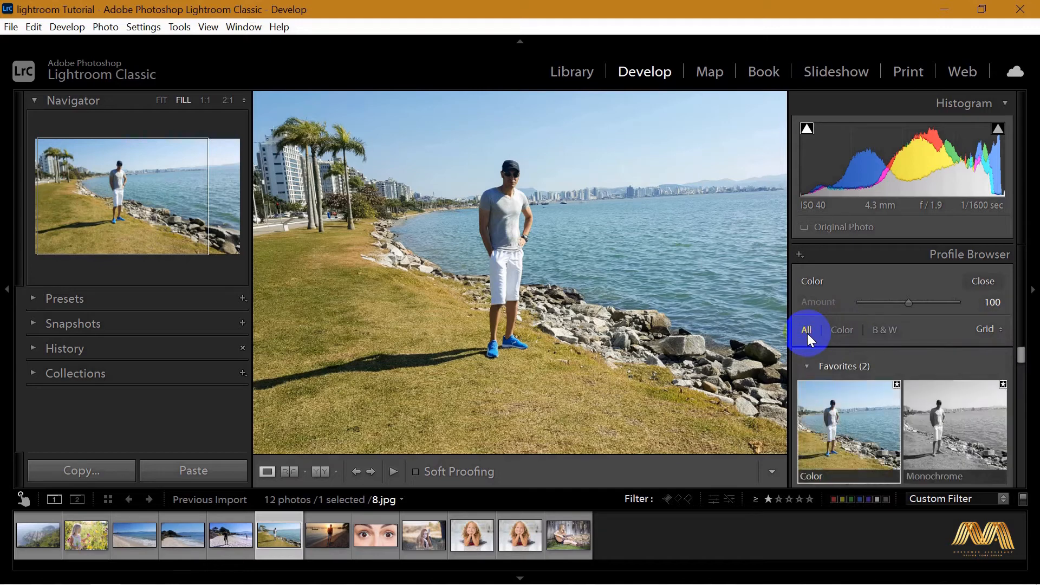
Step: Preview the Artistic profiles, from Artistic 01 through Artistic 08, on 8.jpg without applying any
scroll(853, 371, "down", 2)
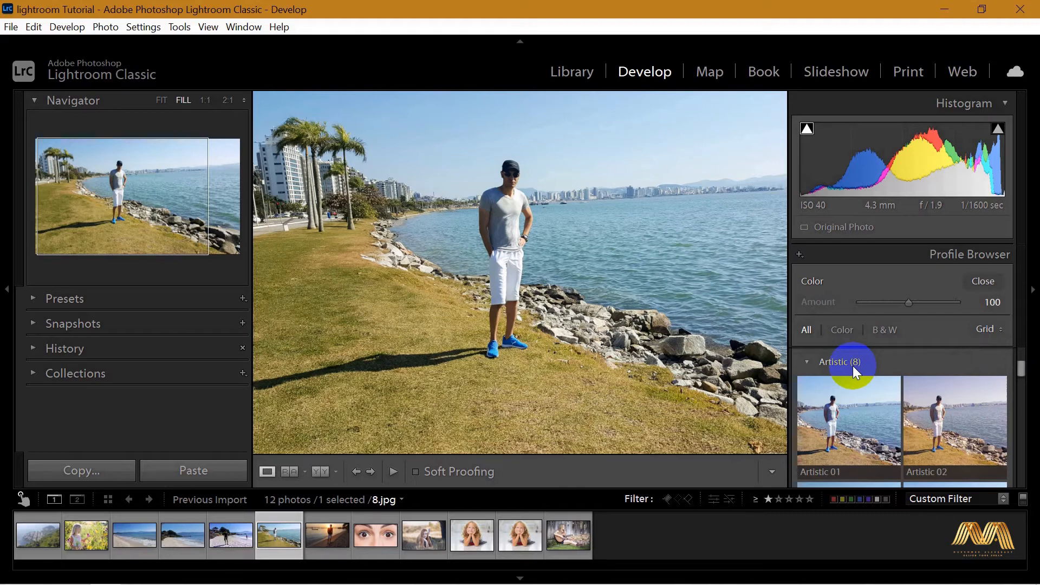
mouse_move(844, 400)
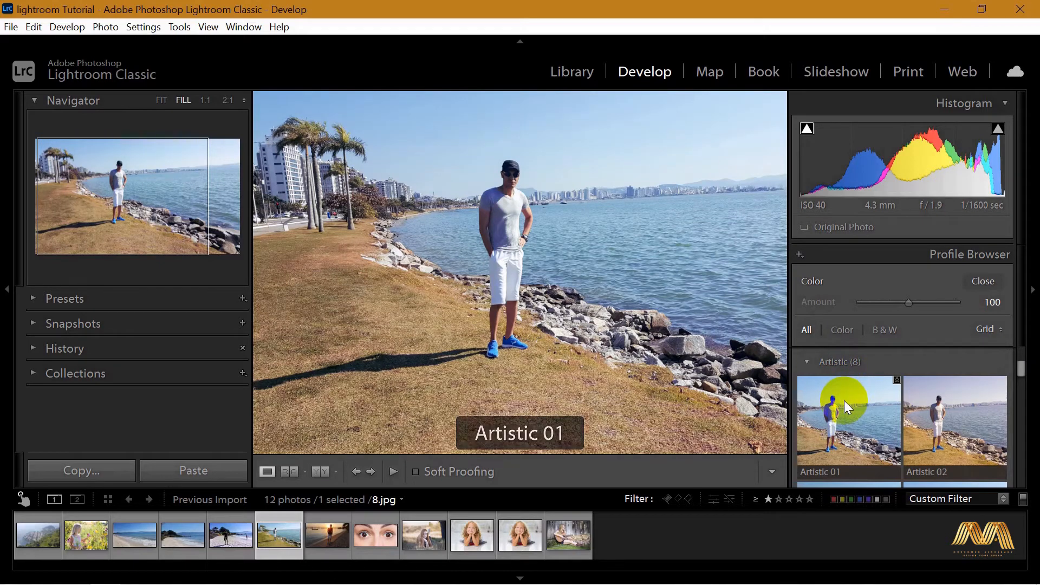
mouse_move(953, 424)
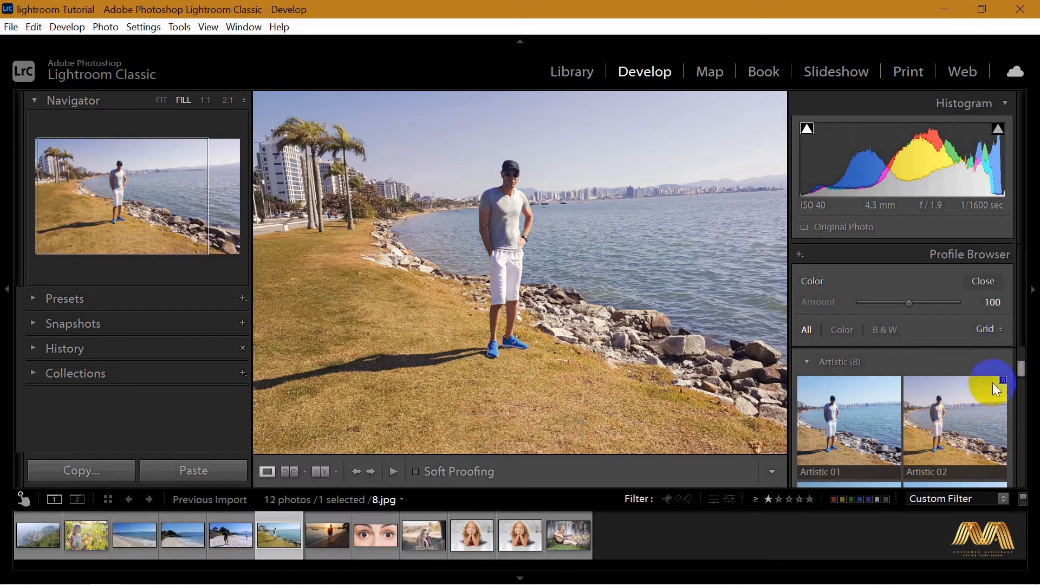
left_click_drag(1022, 364, 1021, 372)
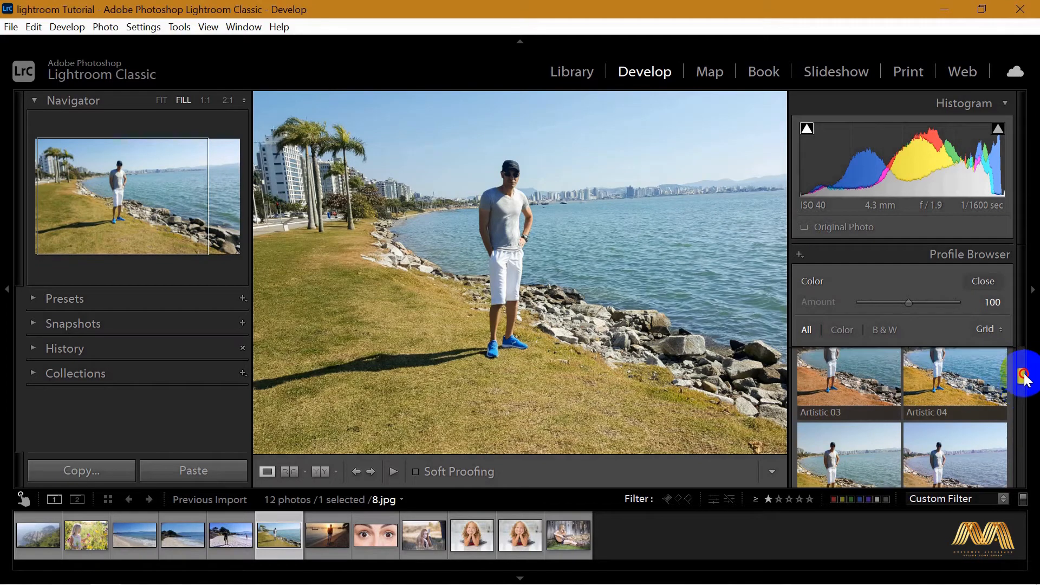
mouse_move(847, 387)
mouse_move(961, 388)
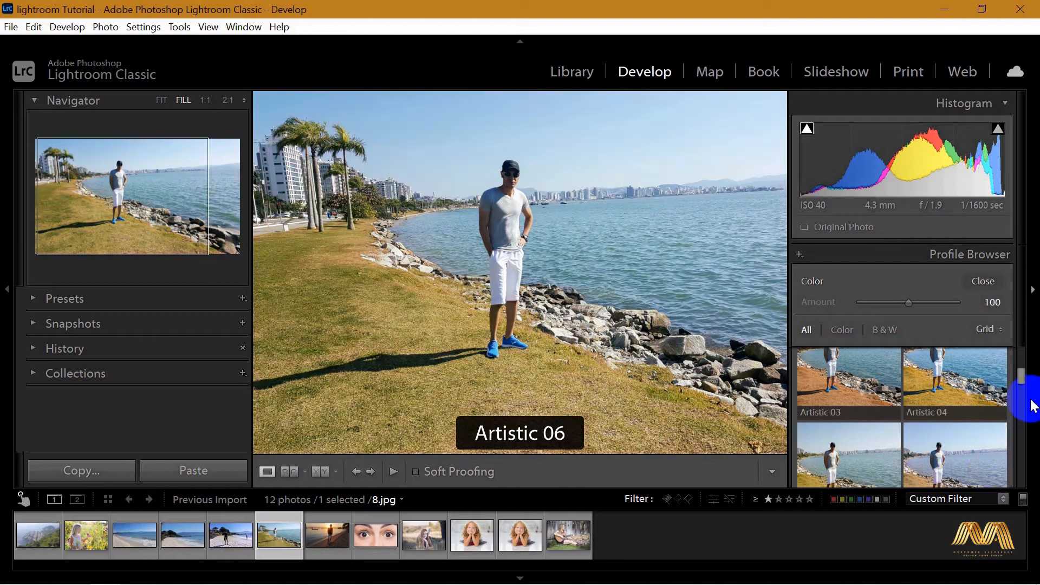
left_click_drag(1021, 375, 1023, 386)
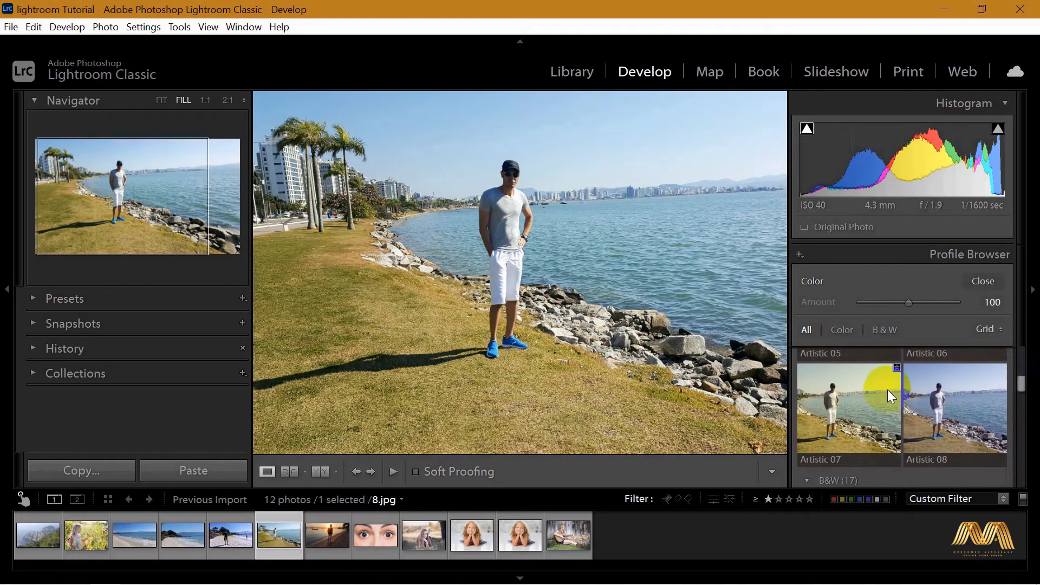
mouse_move(885, 389)
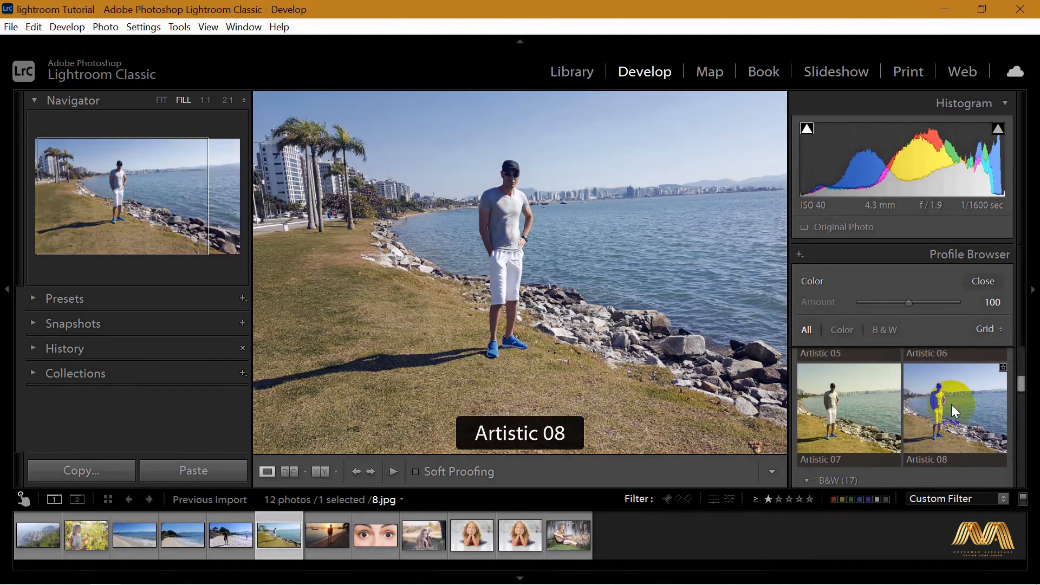
Step: Preview the B&W profiles, such as B&W 02 and B&W 07, on the photo
left_click_drag(1022, 388, 1023, 392)
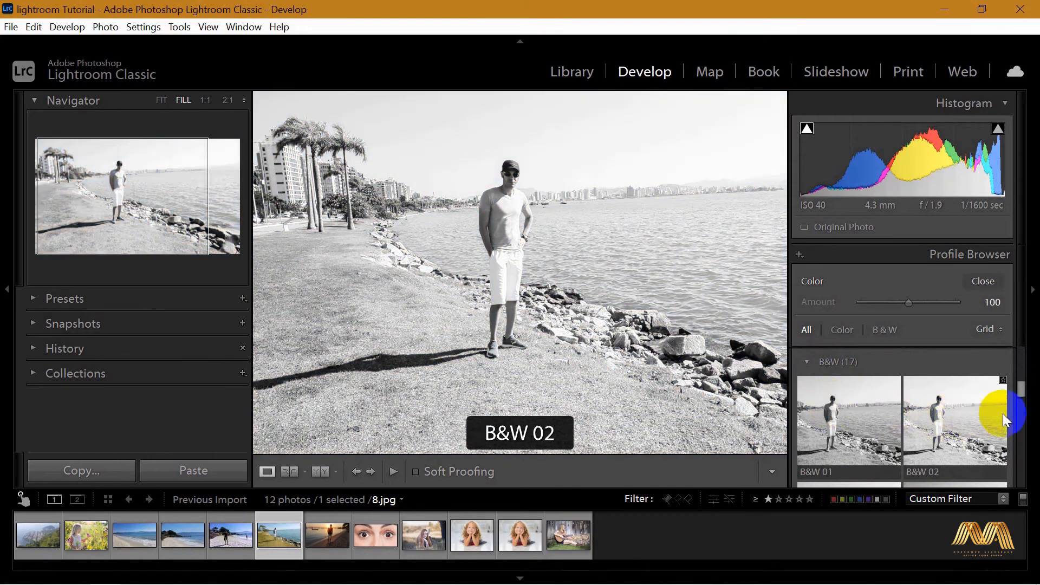
left_click_drag(1022, 389, 1025, 410)
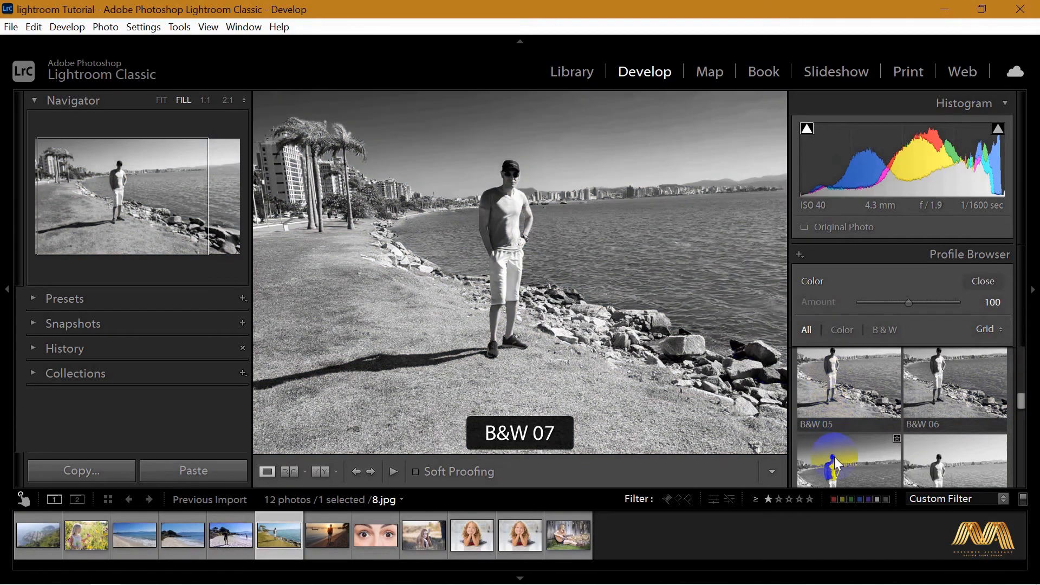
left_click_drag(1024, 411, 1022, 434)
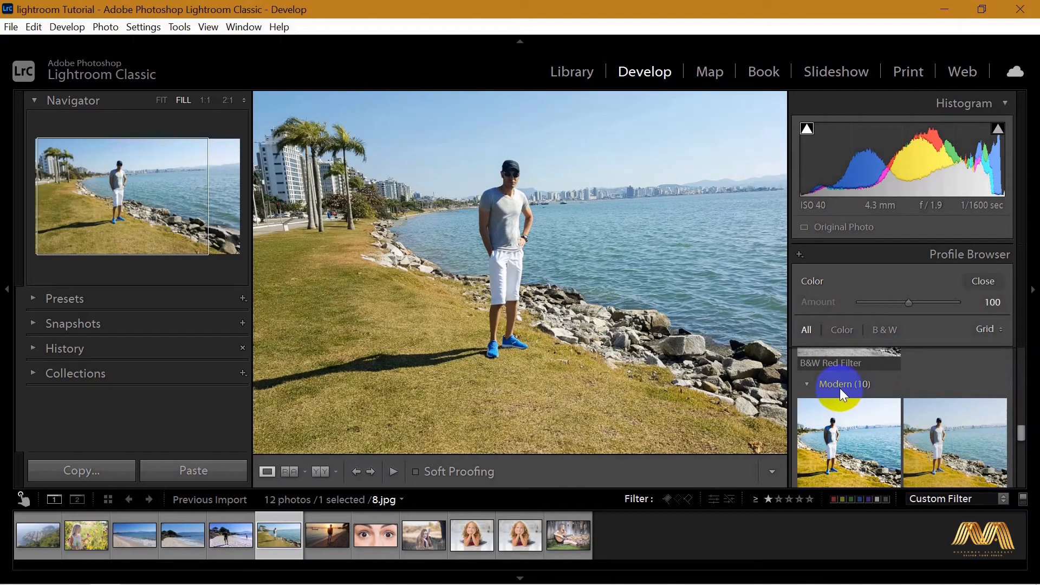
Step: Preview the Modern and Vintage profiles on 8.jpg, keep the Color profile, and close the Profile Browser
left_click(982, 430)
mouse_move(1022, 432)
left_mouse_down()
mouse_move(1026, 442)
mouse_move(1022, 433)
left_mouse_up()
left_click(862, 400)
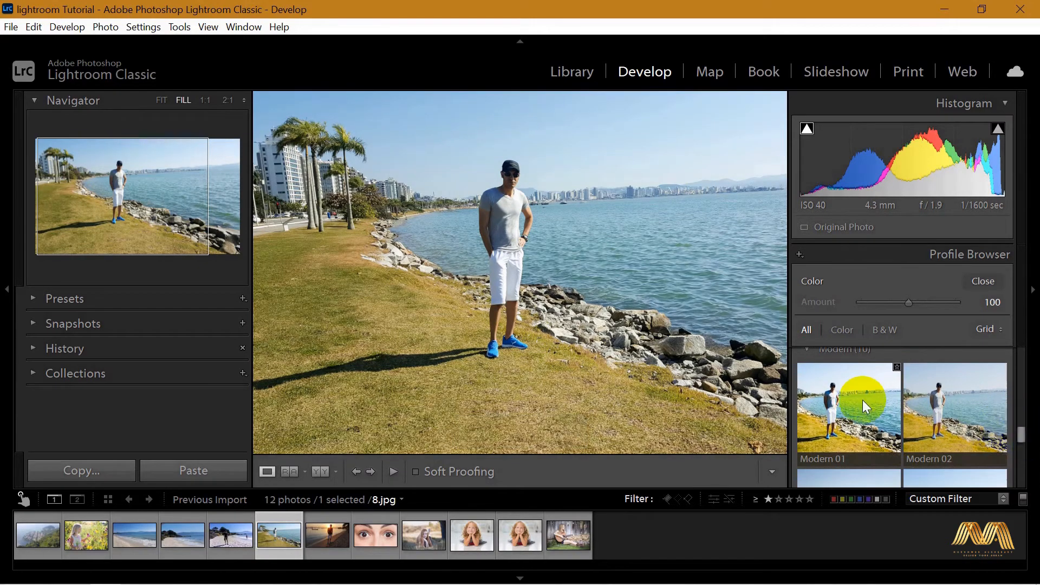
left_click(970, 407)
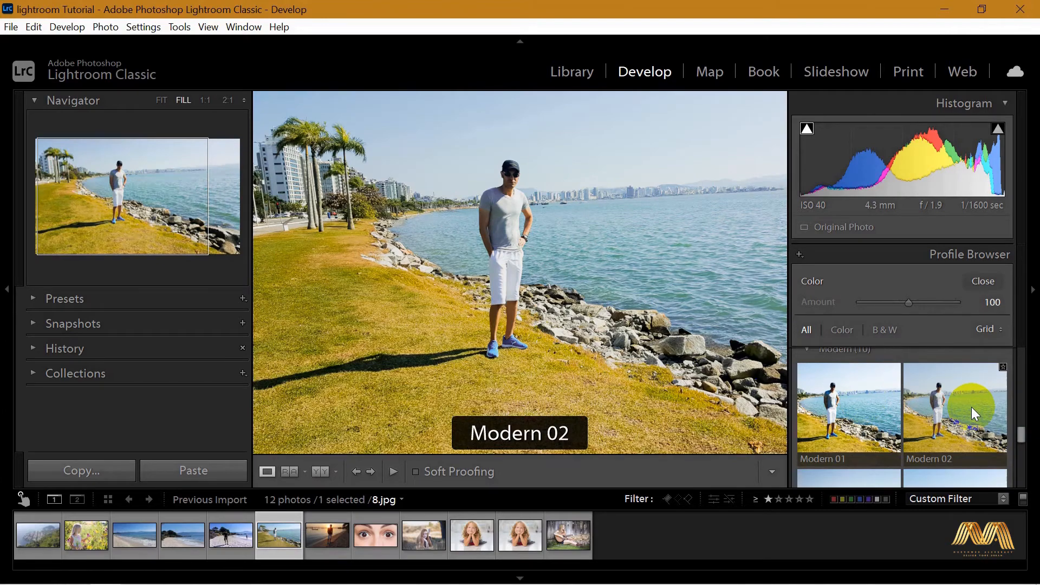
left_click_drag(1021, 436, 1021, 447)
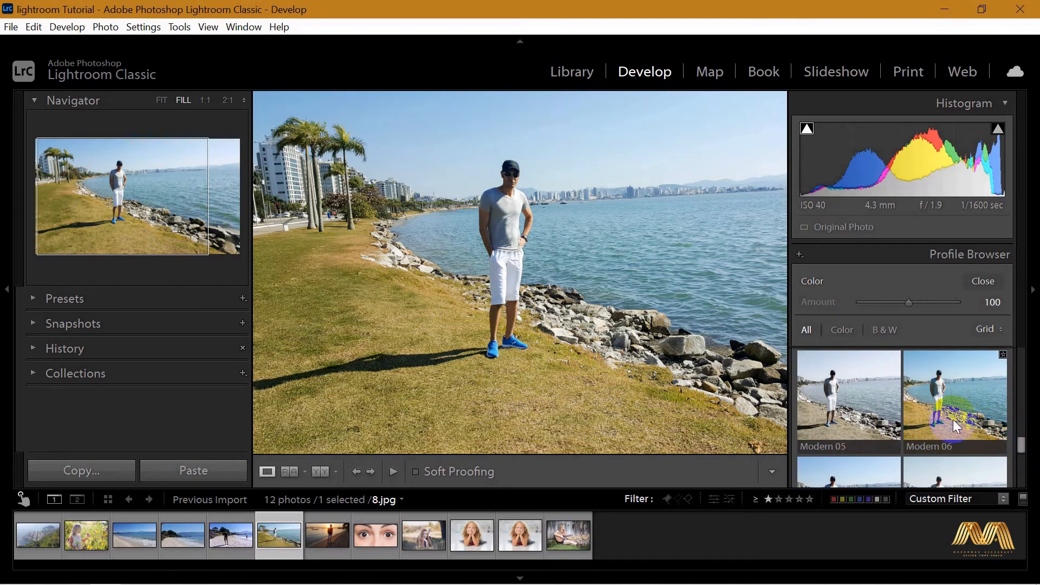
left_click_drag(1026, 445, 1023, 459)
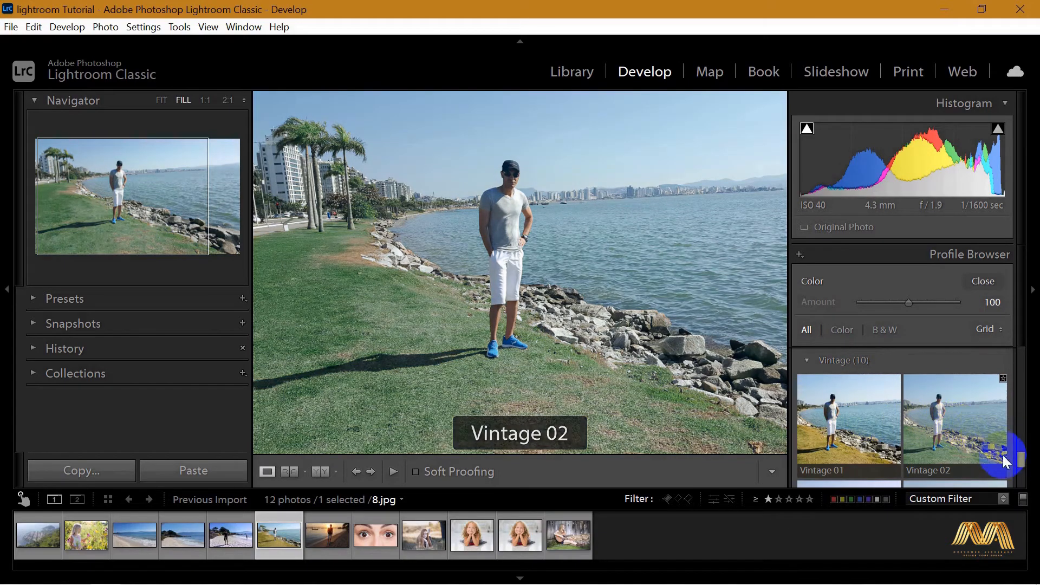
left_click_drag(1022, 458, 1018, 483)
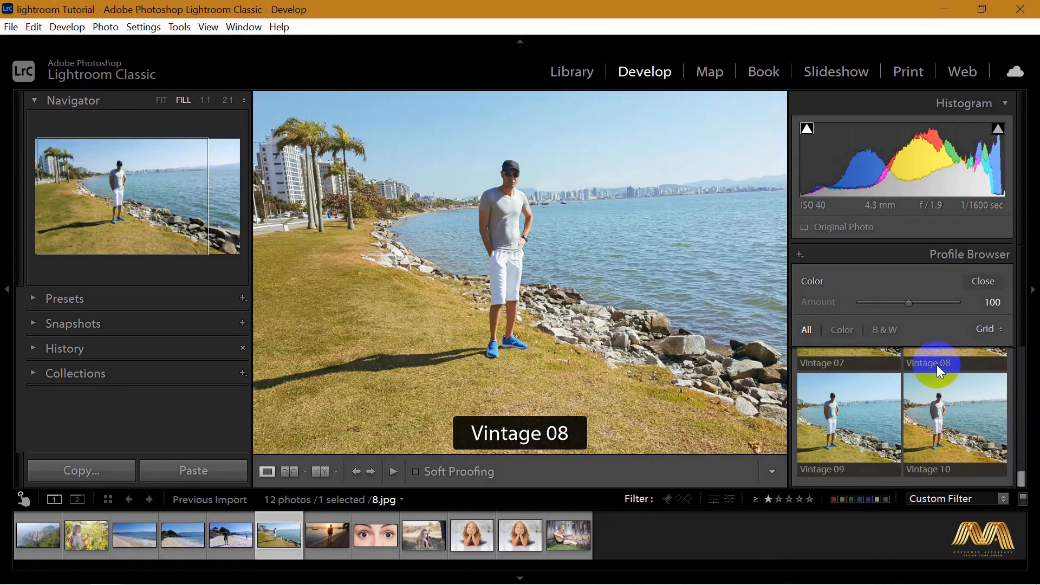
left_click(981, 282)
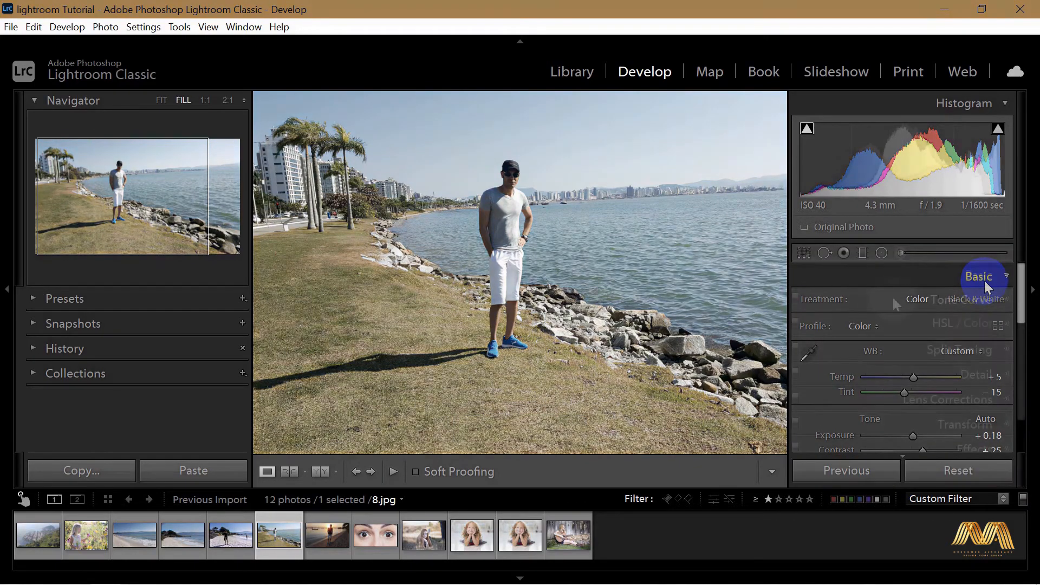
Step: Expand the Tone Curve, try a small midtone lift on the point curve, and reset the photo's adjustments
left_click(986, 301)
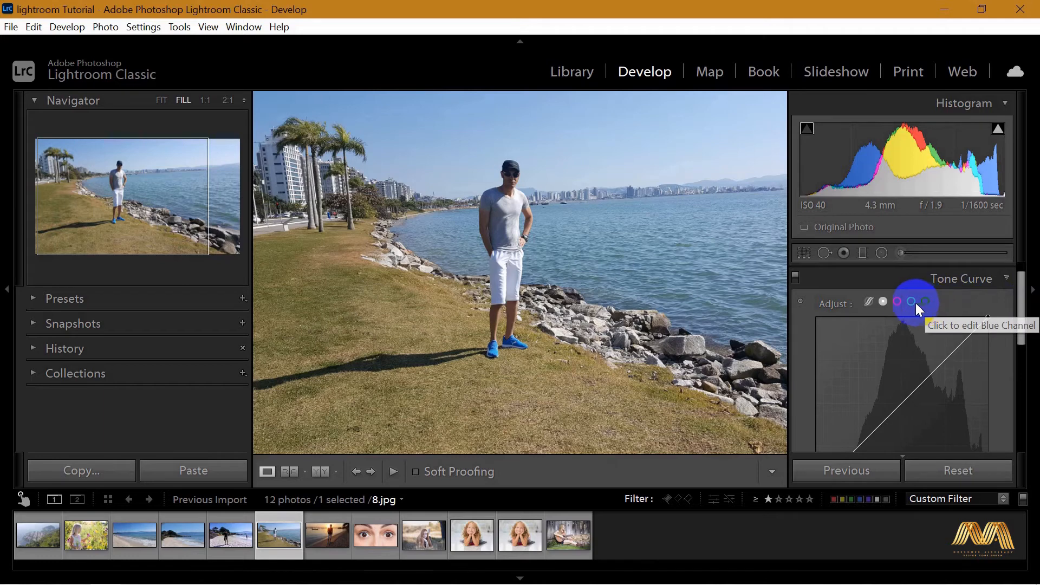
mouse_move(896, 396)
left_mouse_down()
mouse_move(889, 376)
mouse_move(900, 356)
mouse_move(878, 397)
mouse_move(905, 419)
mouse_move(897, 389)
left_mouse_up()
left_click(955, 471)
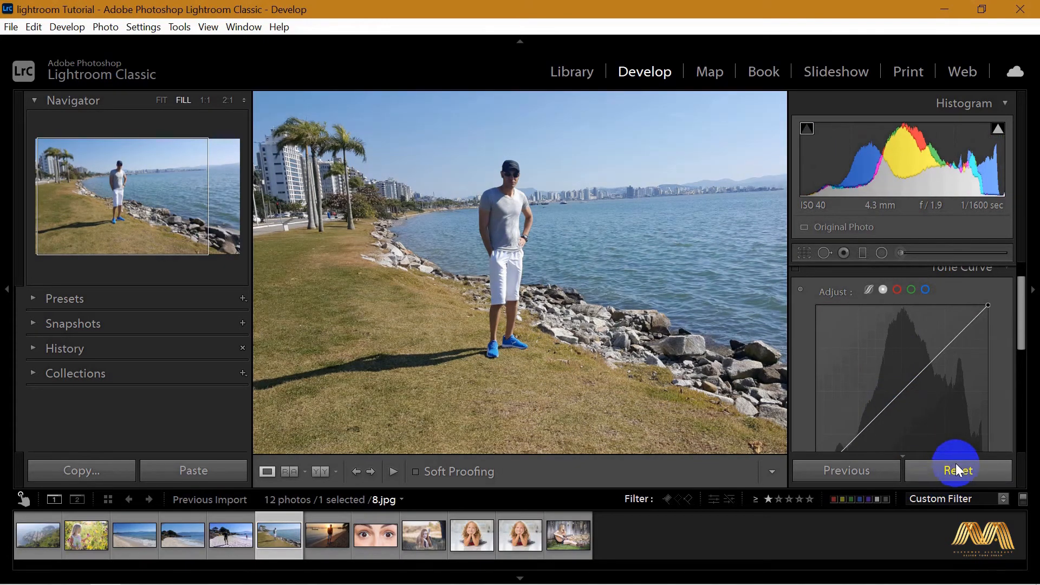
Step: Try lifting the midtones of the Blue channel curve to about 120 / 164, and undo the change
left_click(924, 290)
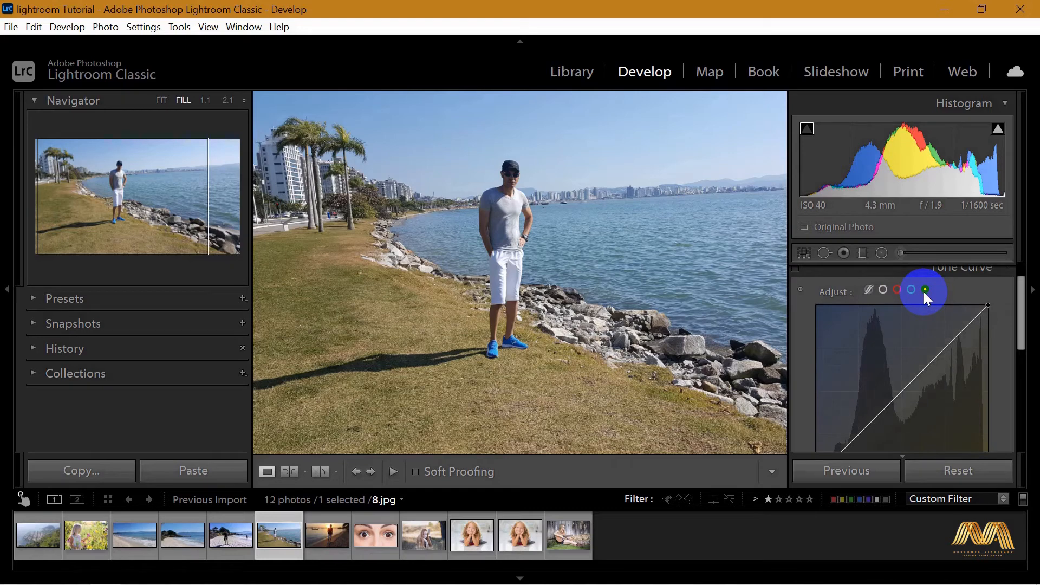
left_click_drag(909, 385, 897, 366)
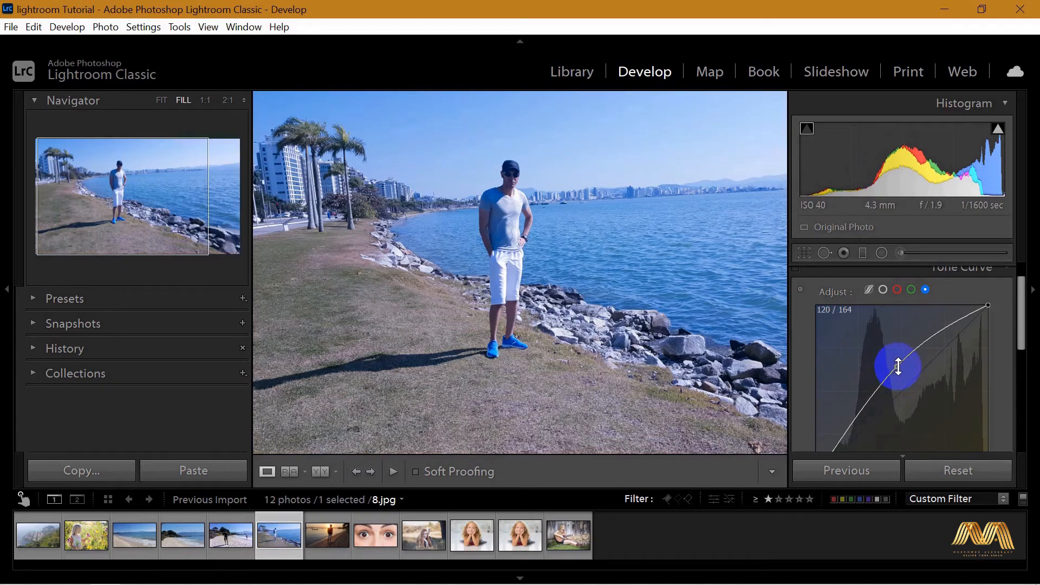
key("ctrl+z")
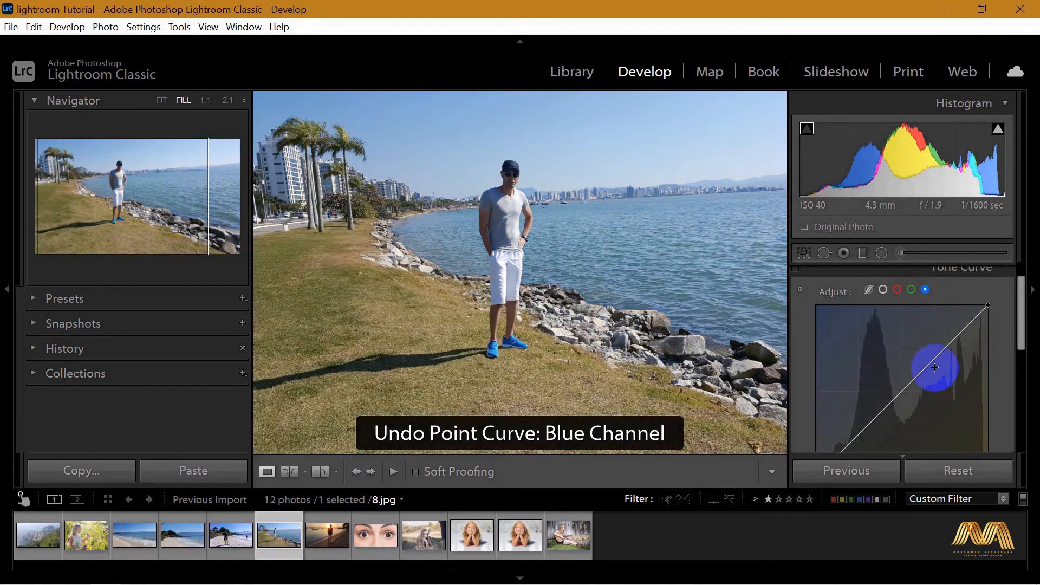
Step: Add highlight, midtone and shadow points to the Blue channel curve and raise the highlight point to about 181 / 212
left_click(943, 350)
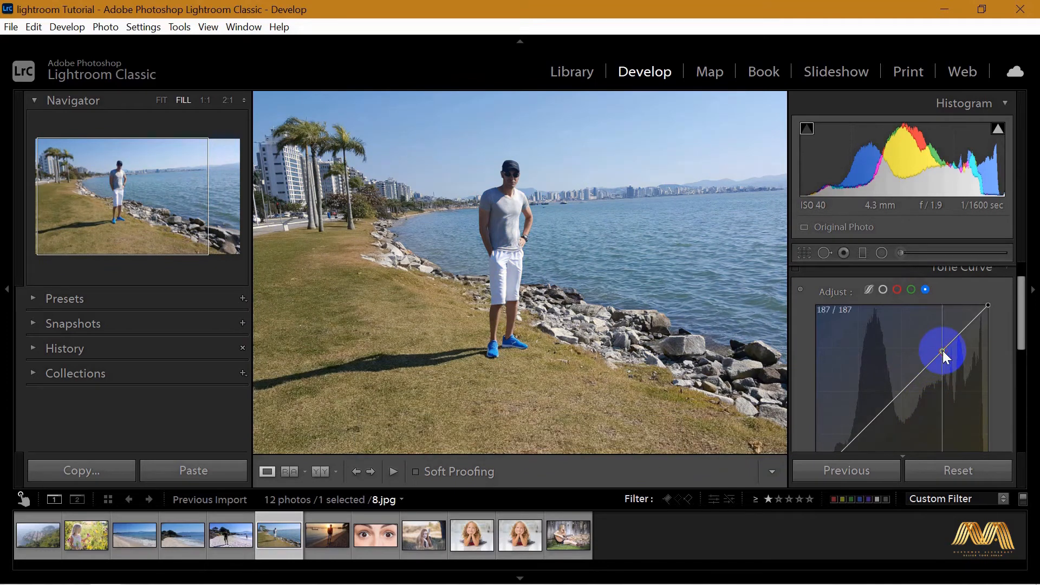
left_click(896, 393)
left_click(850, 444)
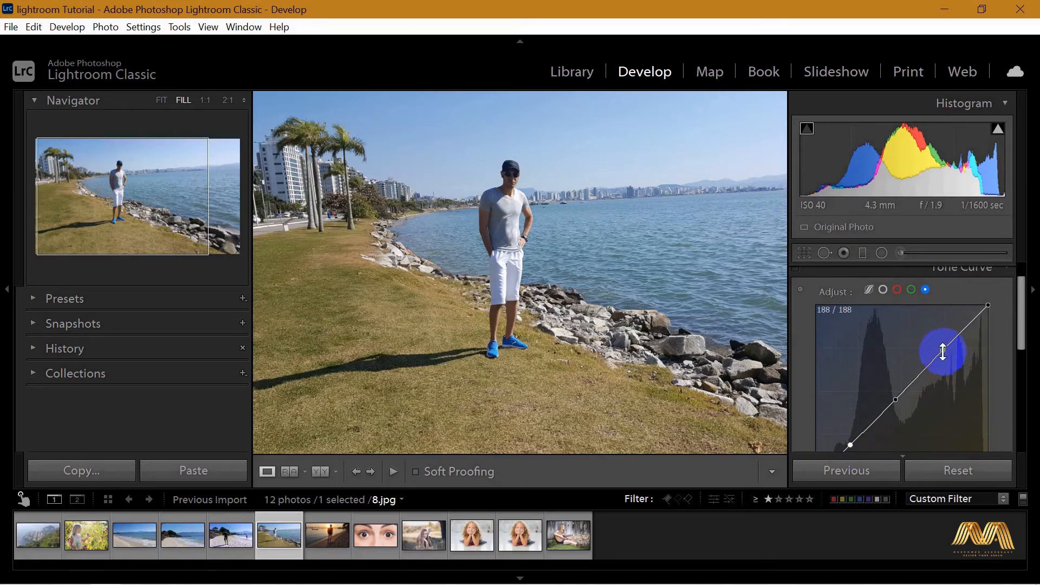
left_click_drag(942, 350, 941, 339)
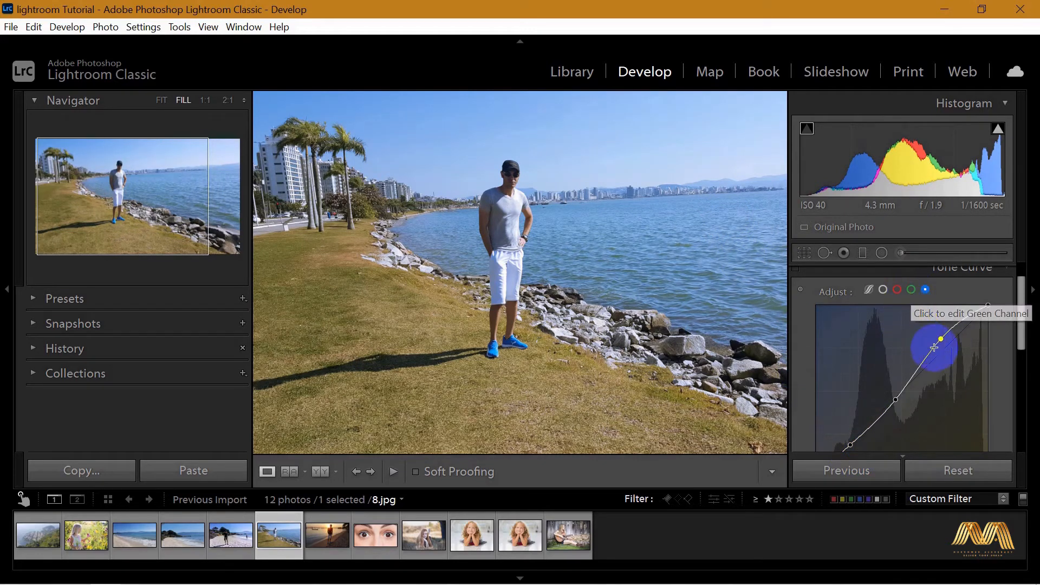
left_click_drag(940, 339, 938, 334)
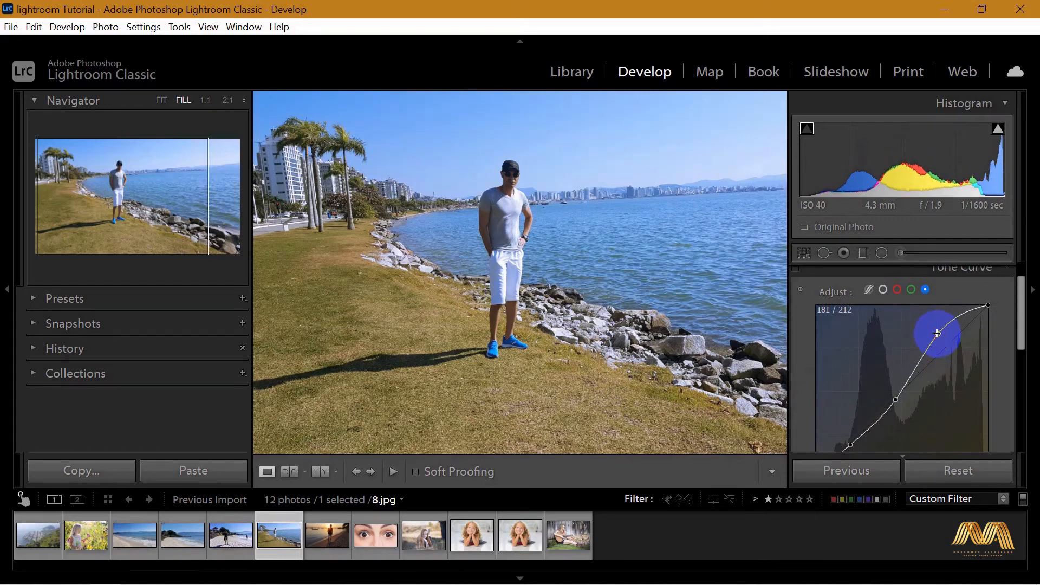
Step: Switch the Tone Curve to the Green channel and place a slightly lowered point in its shadows
left_click(912, 290)
left_click_drag(850, 439, 852, 443)
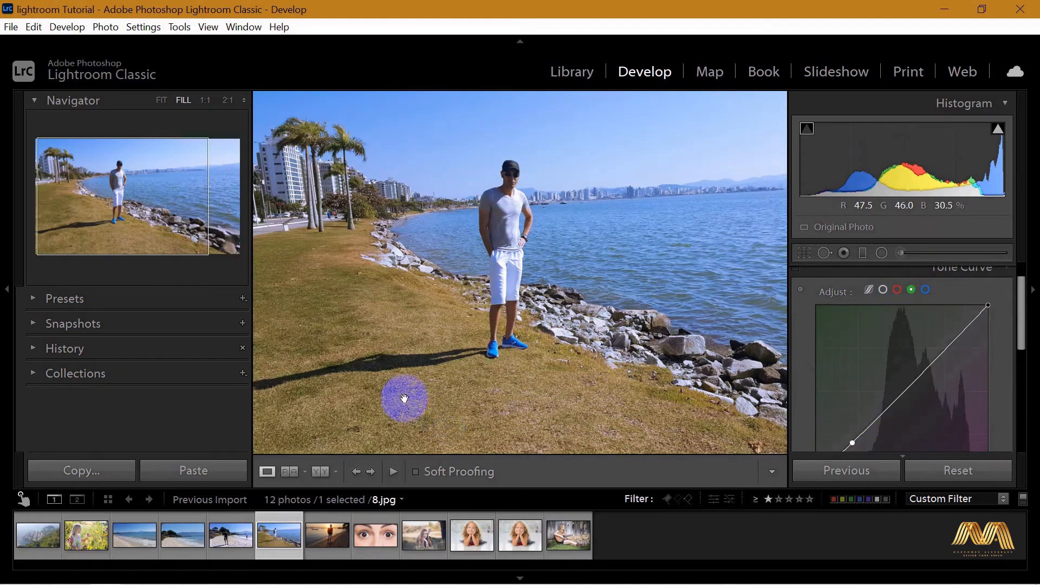
Step: Raise the Green channel curve's shadow point slightly and collapse the Tone Curve settings
left_click_drag(852, 442, 850, 440)
scroll(928, 301, "up", 1)
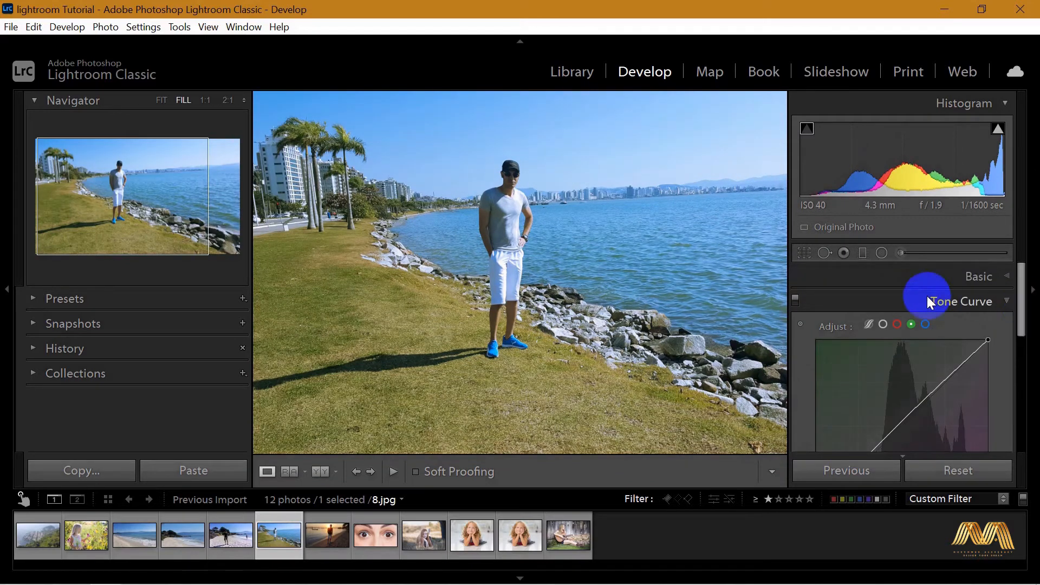
left_click(1007, 302)
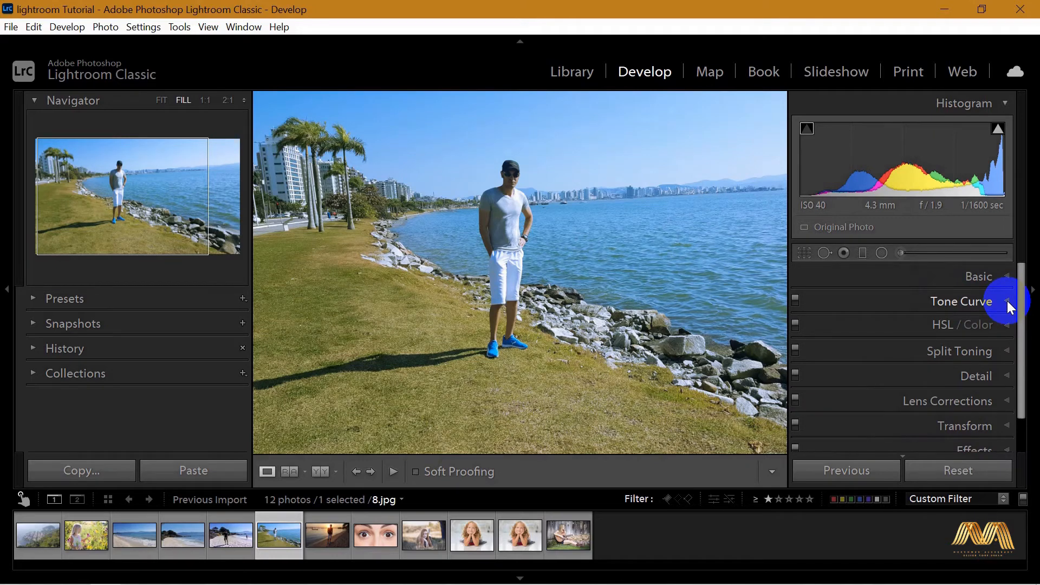
Step: Compare the edited beach photo with its Before view twice
key("backslash")
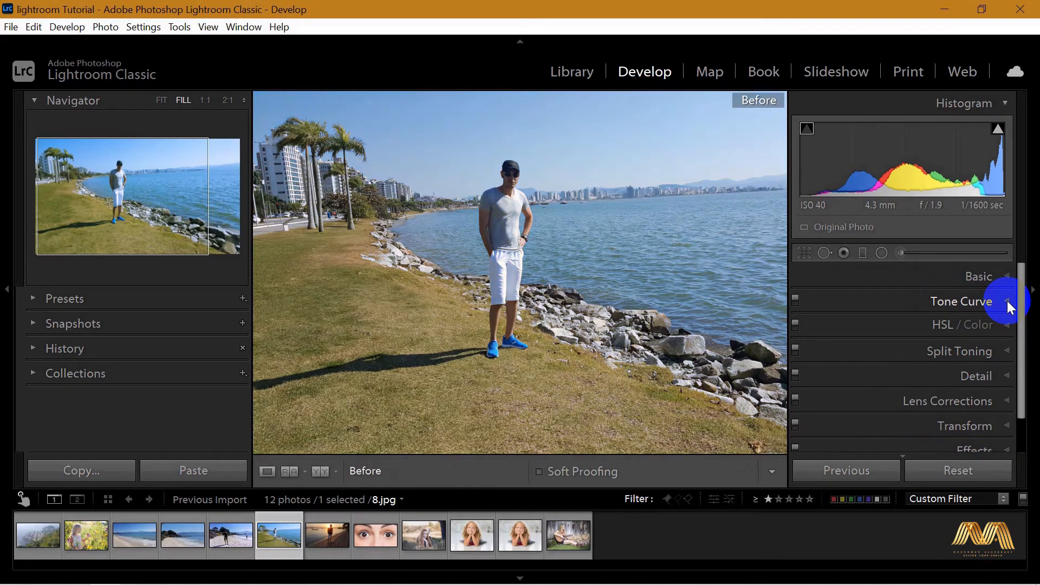
key("backslash")
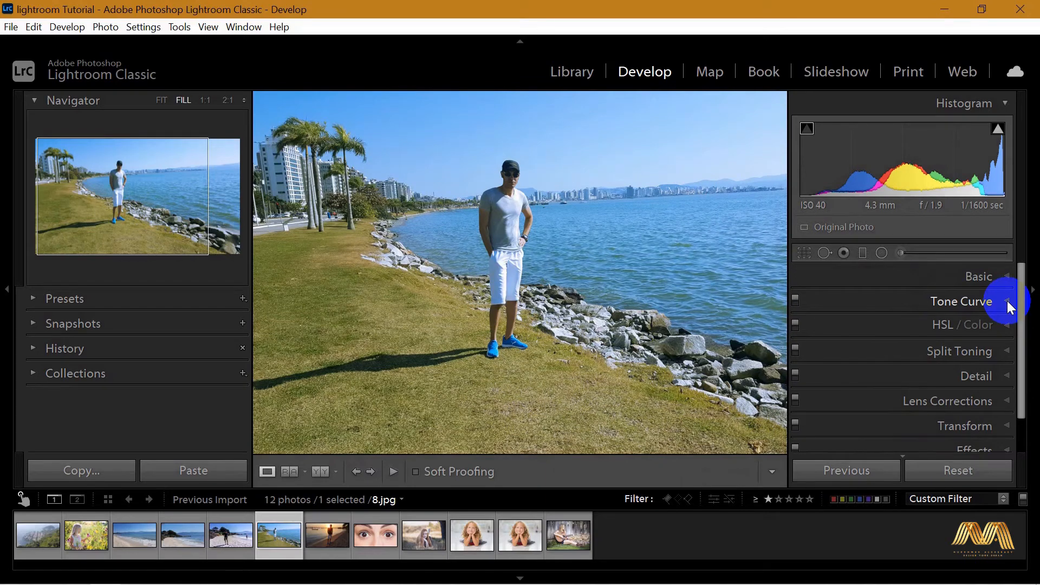
key("backslash")
key("backslash")
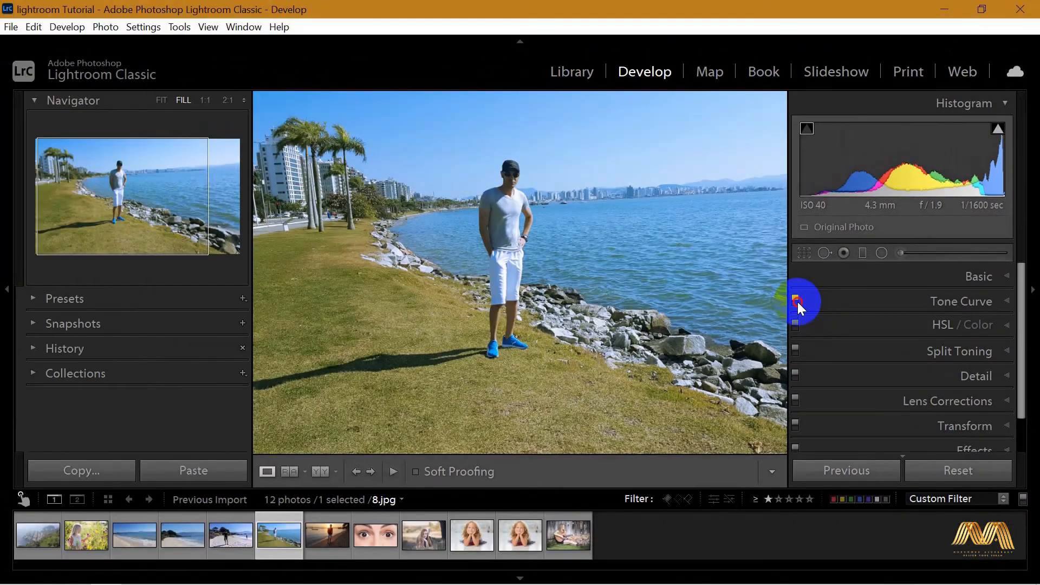
Step: Toggle the Tone Curve adjustments off and on to compare their effect, and reset the photo's adjustments
left_click(552, 278)
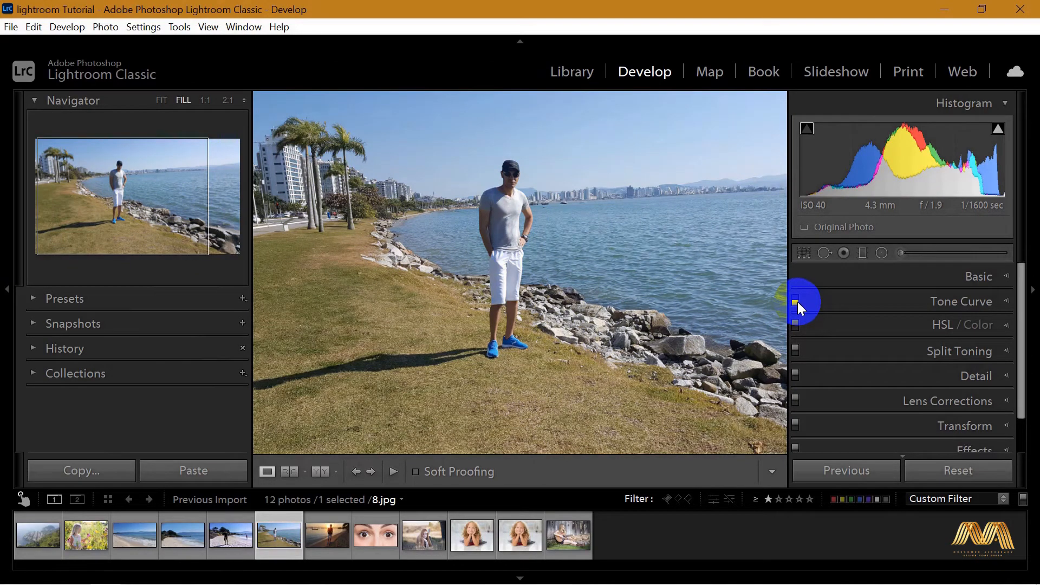
left_click(797, 301)
left_click(796, 301)
left_click(796, 301)
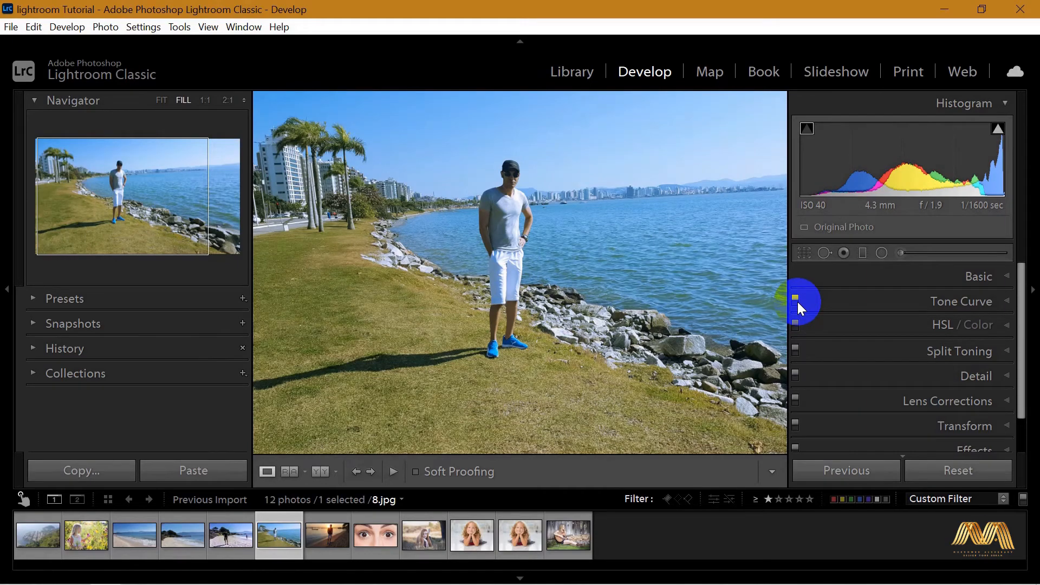
left_click(796, 301)
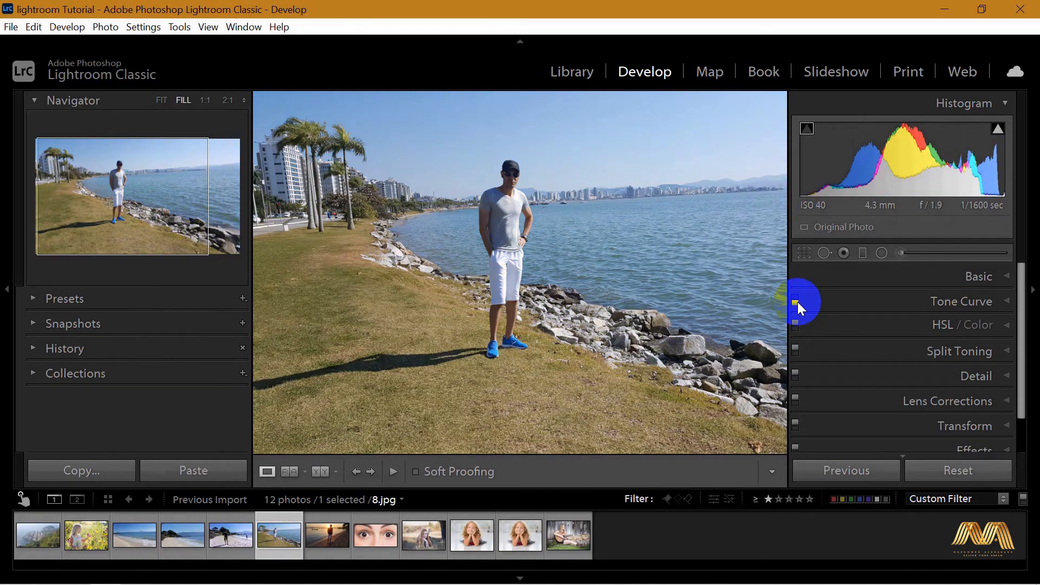
left_click(796, 301)
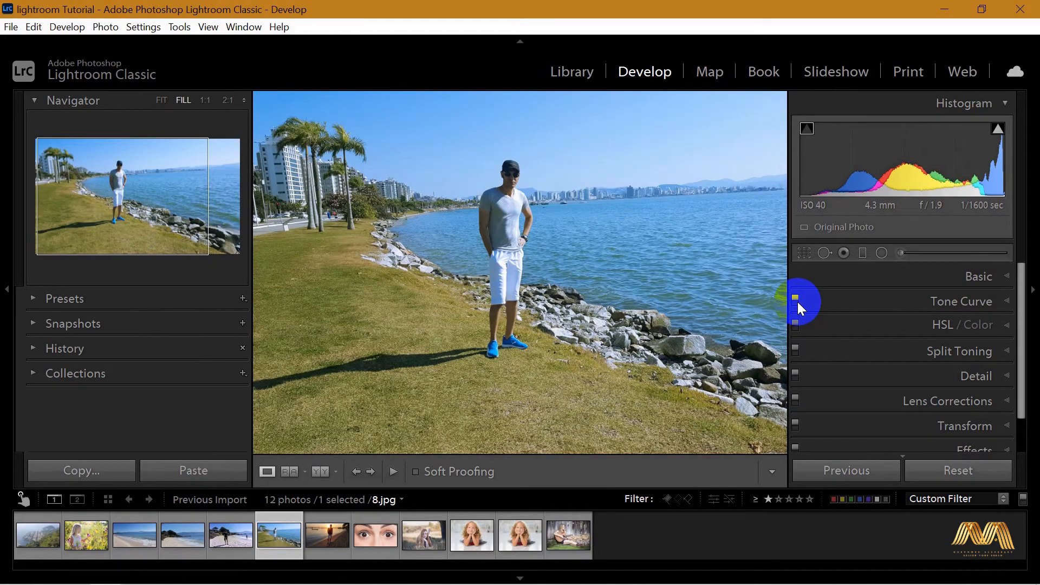
left_click(958, 471)
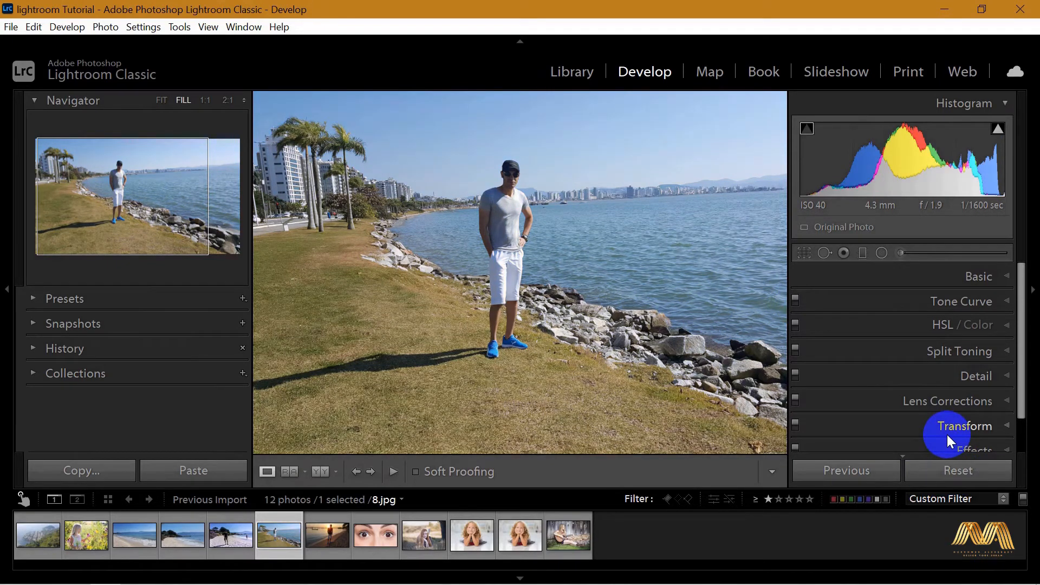
Step: Expand HSL / Color and set the saturation of Blue to +80, Purple to +22 and Green to +53
left_click(1004, 327)
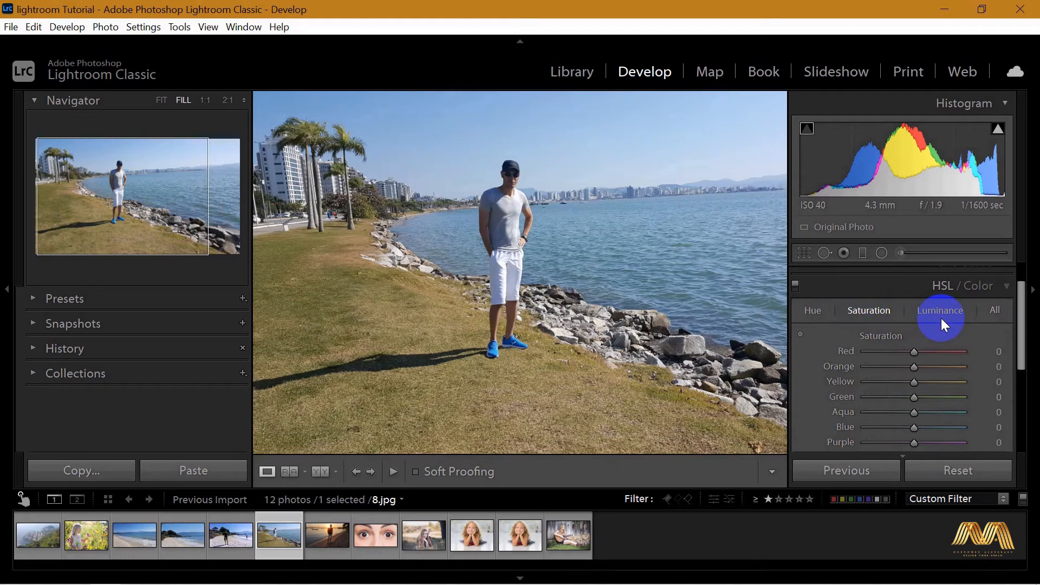
scroll(914, 327, "down", 1)
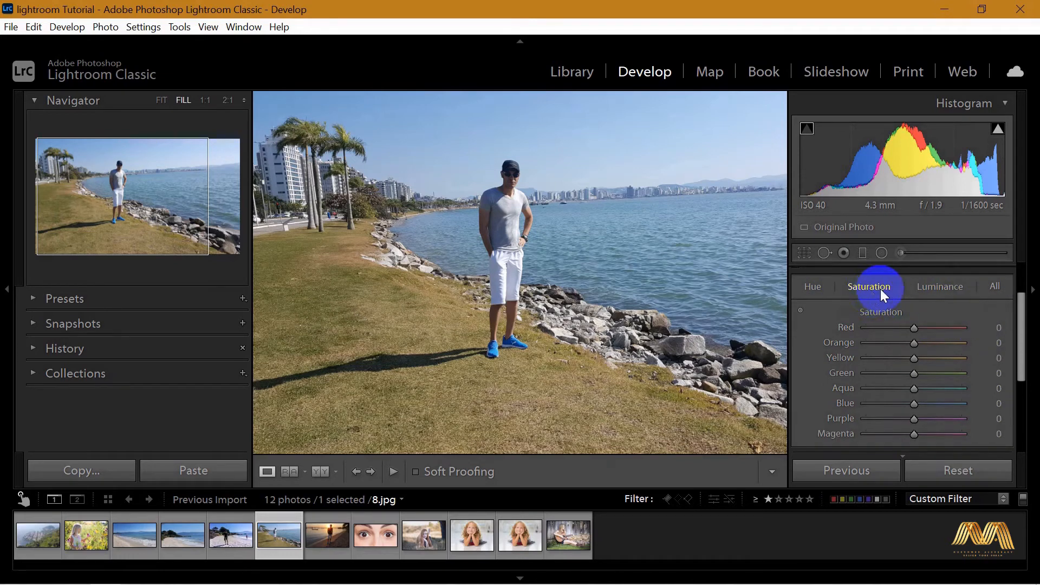
mouse_move(916, 404)
left_mouse_down()
mouse_move(954, 404)
mouse_move(925, 419)
left_mouse_up()
left_click_drag(913, 374, 939, 375)
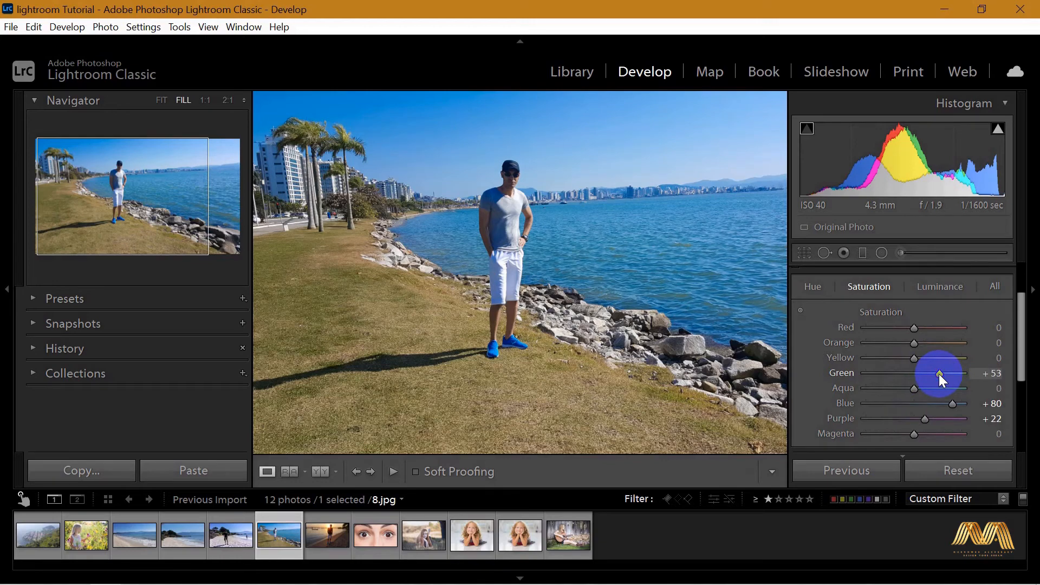
Step: Set the HSL hue of Green to +73 and of Blue to +7
left_click(811, 287)
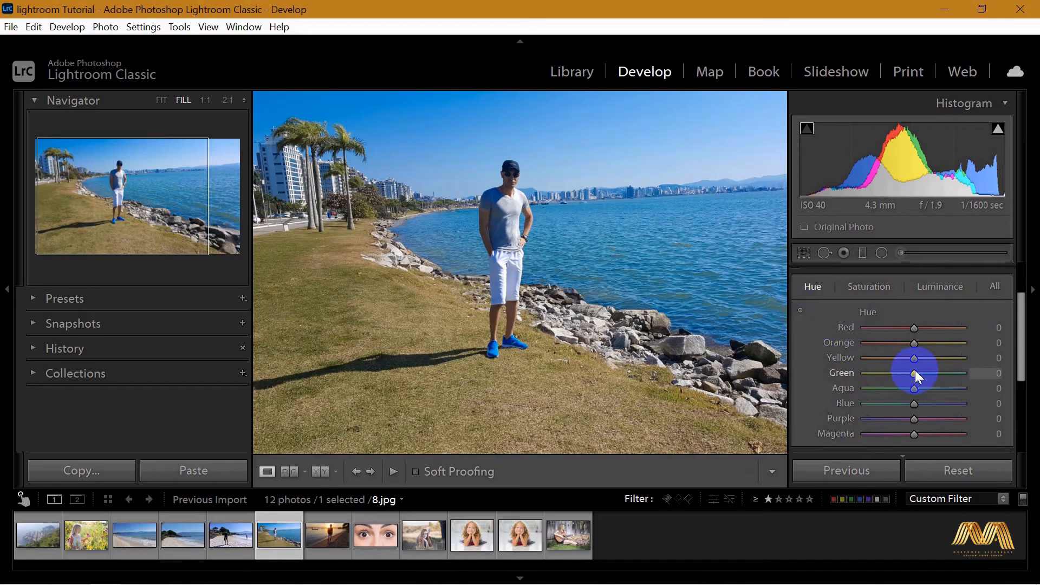
left_click_drag(915, 372, 950, 374)
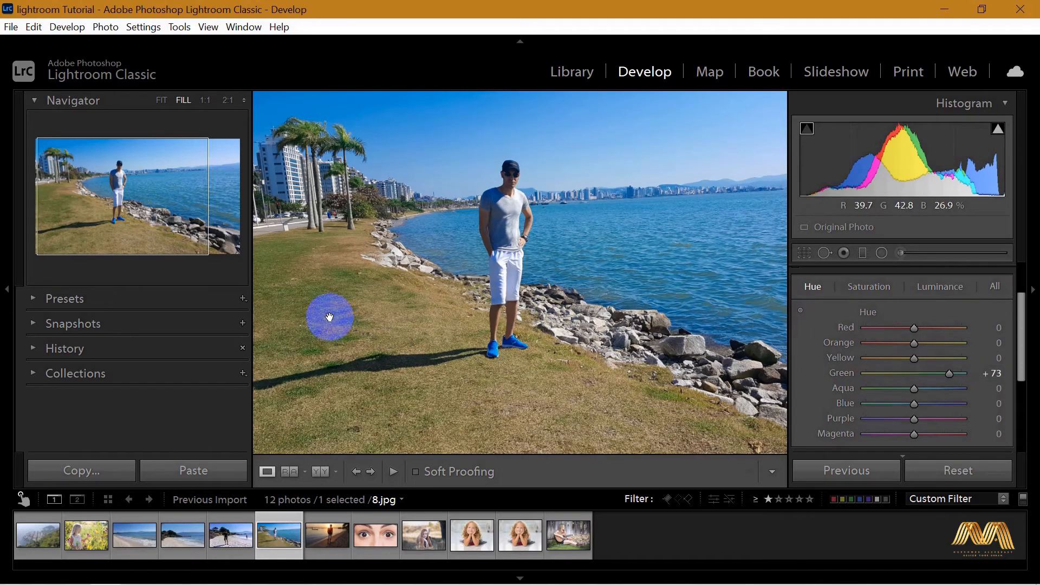
left_click_drag(915, 408, 919, 406)
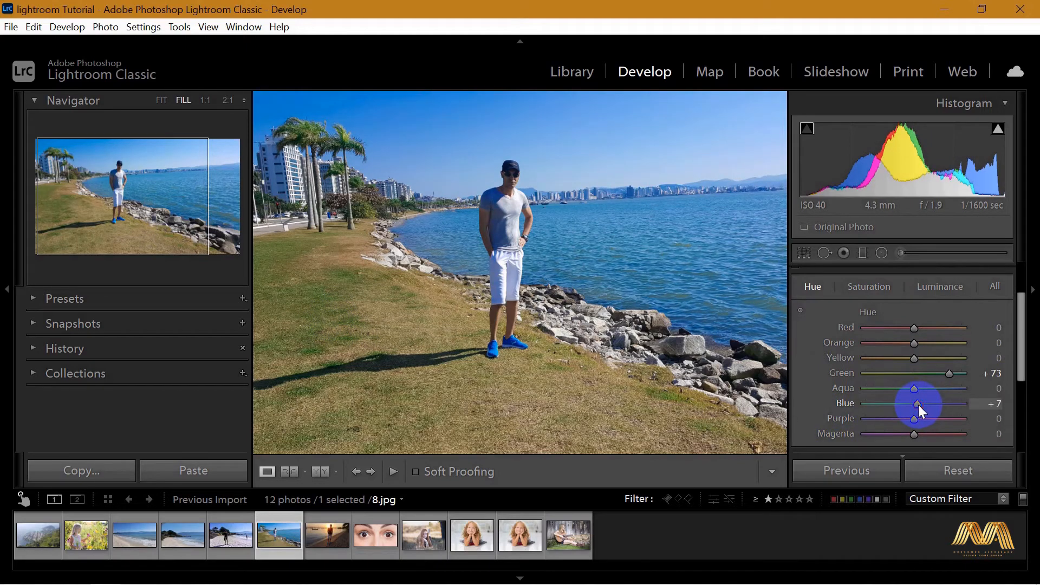
Step: Try Blue luminance at -60, set it to +29, and collapse the HSL / Color settings
left_click(940, 288)
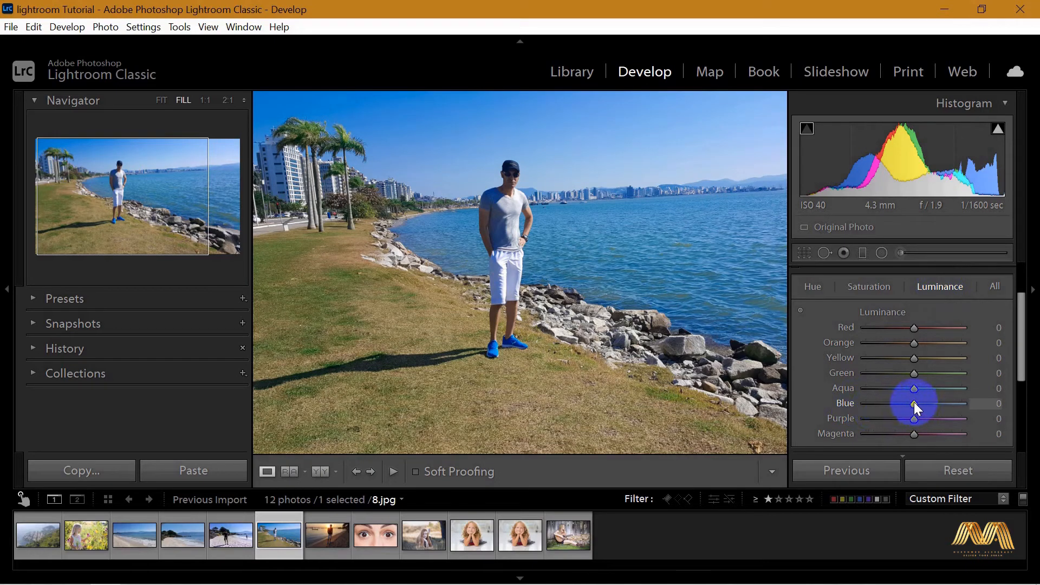
left_click_drag(913, 402, 883, 405)
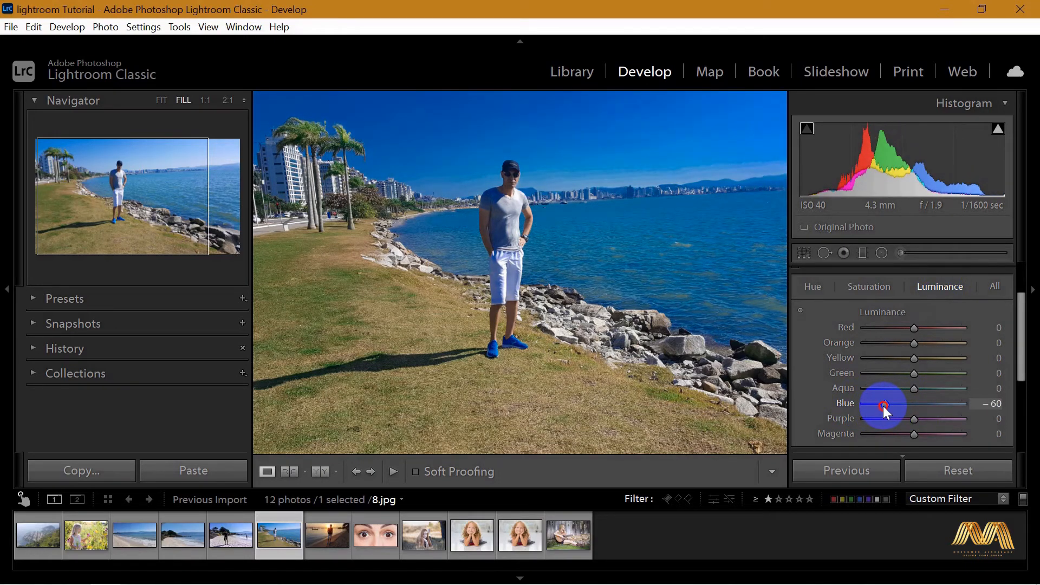
left_click_drag(884, 406, 928, 404)
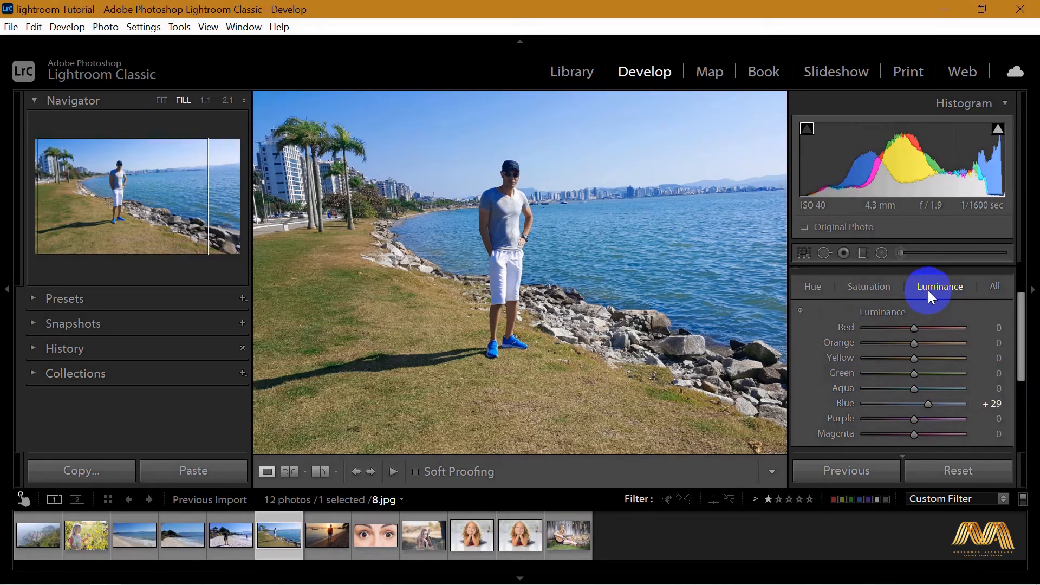
scroll(1016, 325, "up", 1)
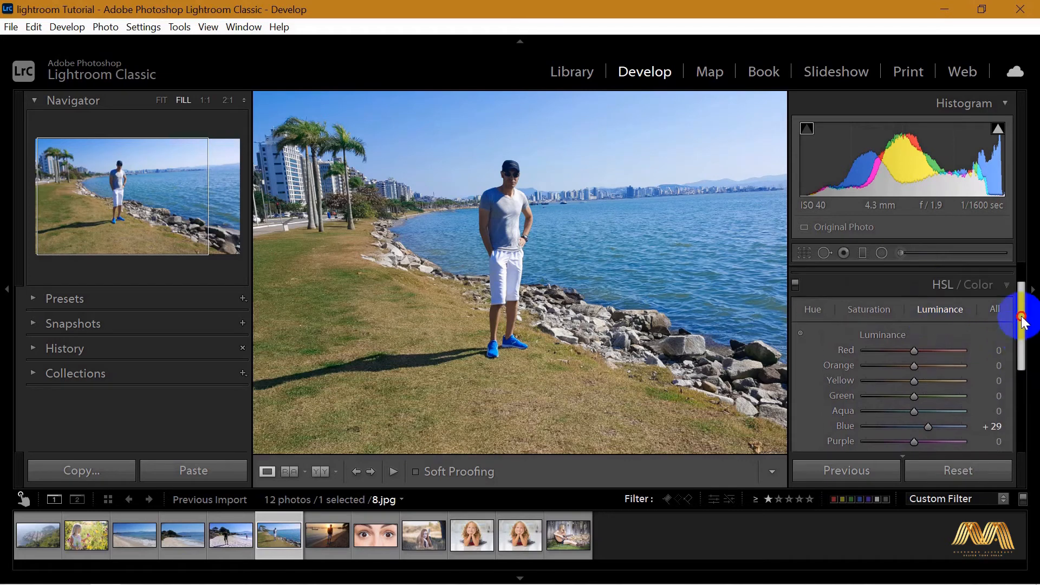
left_click(1006, 299)
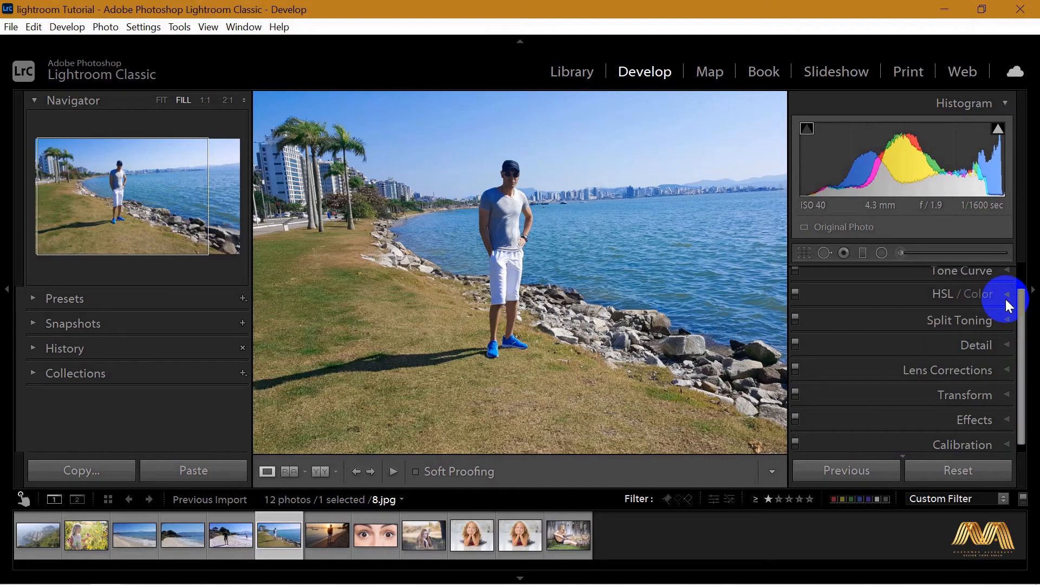
Step: Compare the photo with and without the HSL adjustments and in the Before view, and reset all adjustments
left_click(794, 296)
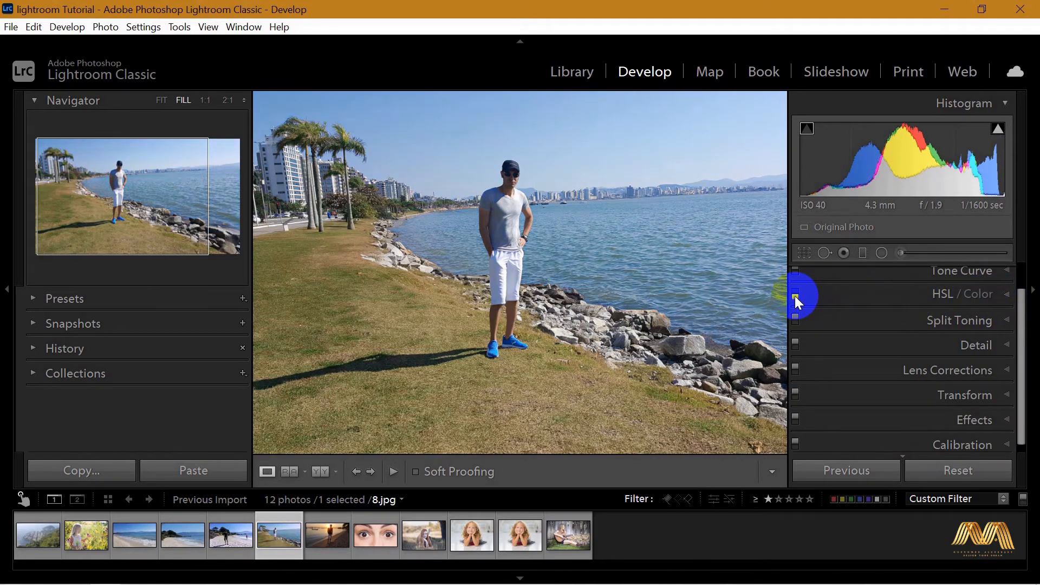
left_click(795, 296)
left_click(795, 294)
left_click(794, 295)
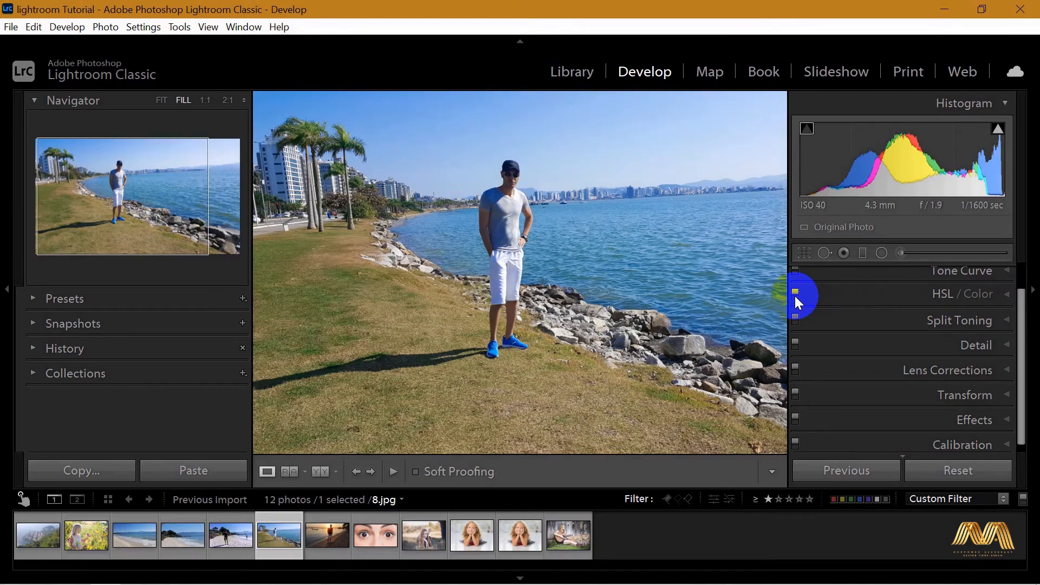
key("backslash")
key("backslash")
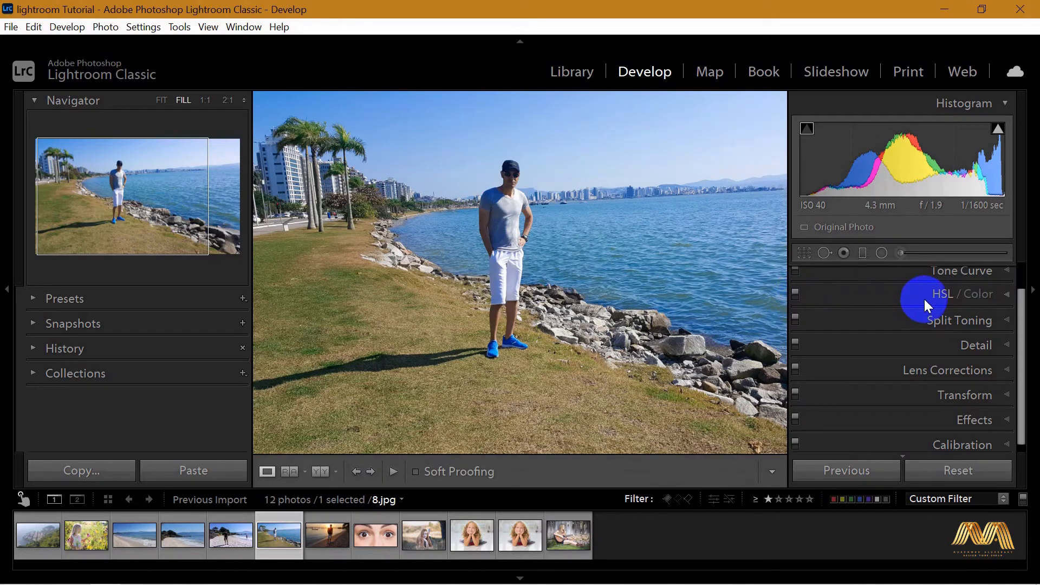
left_click(973, 472)
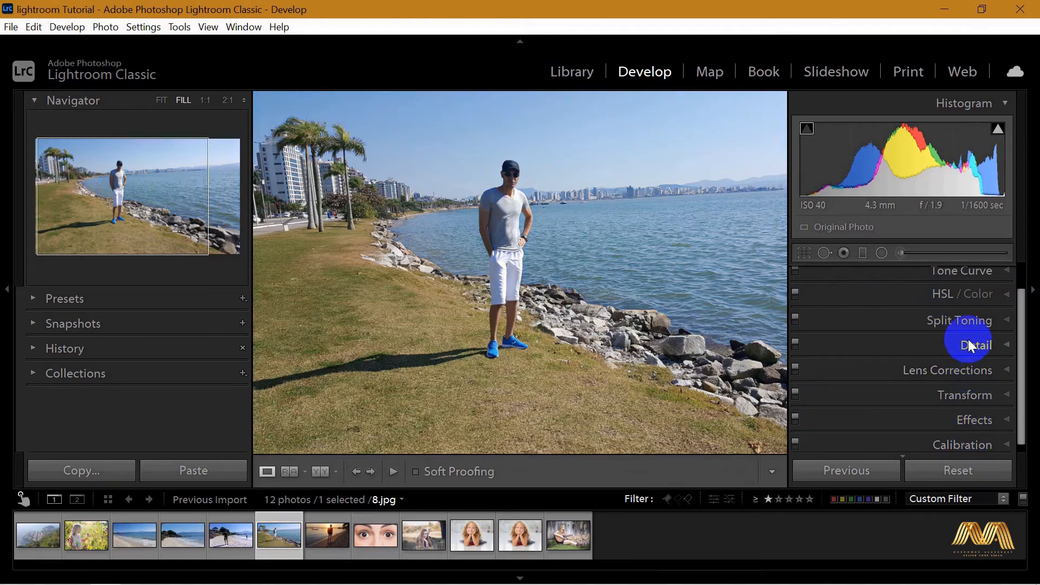
Step: Expand Split Toning and set the highlights to hue 319 with saturation 12
left_click(998, 323)
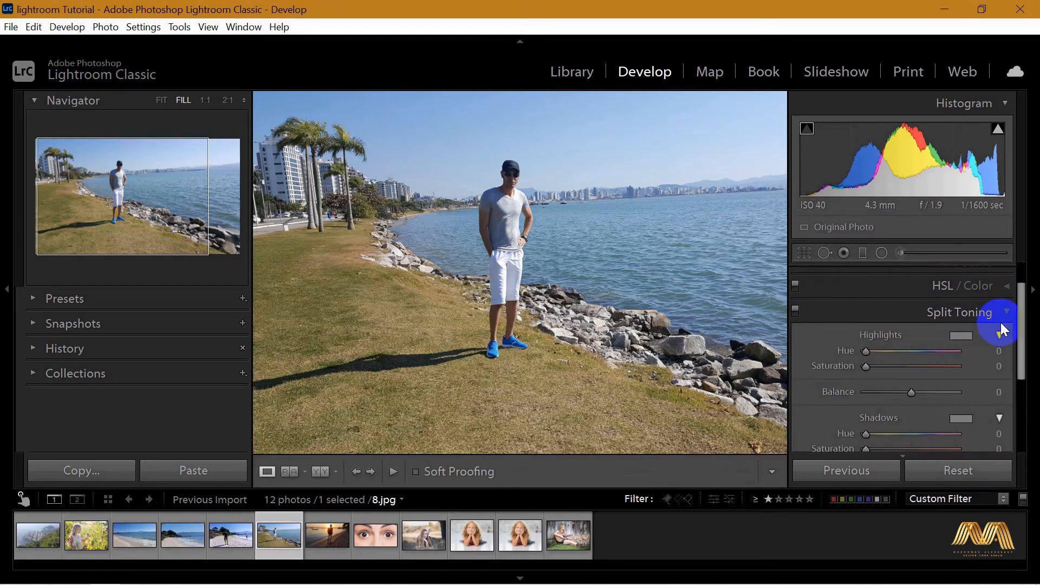
left_click_drag(1022, 319, 1019, 337)
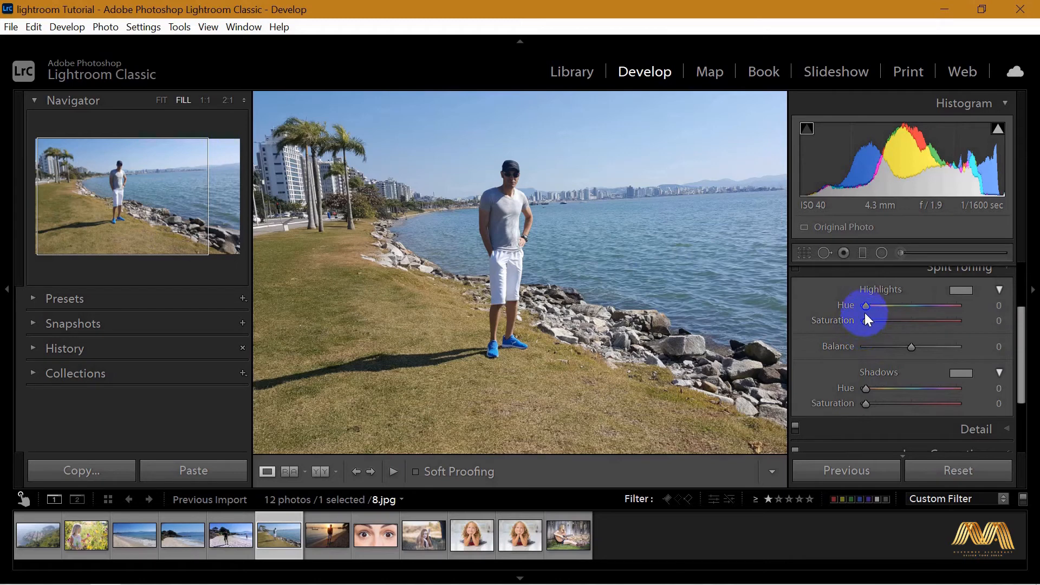
left_click_drag(866, 306, 897, 304)
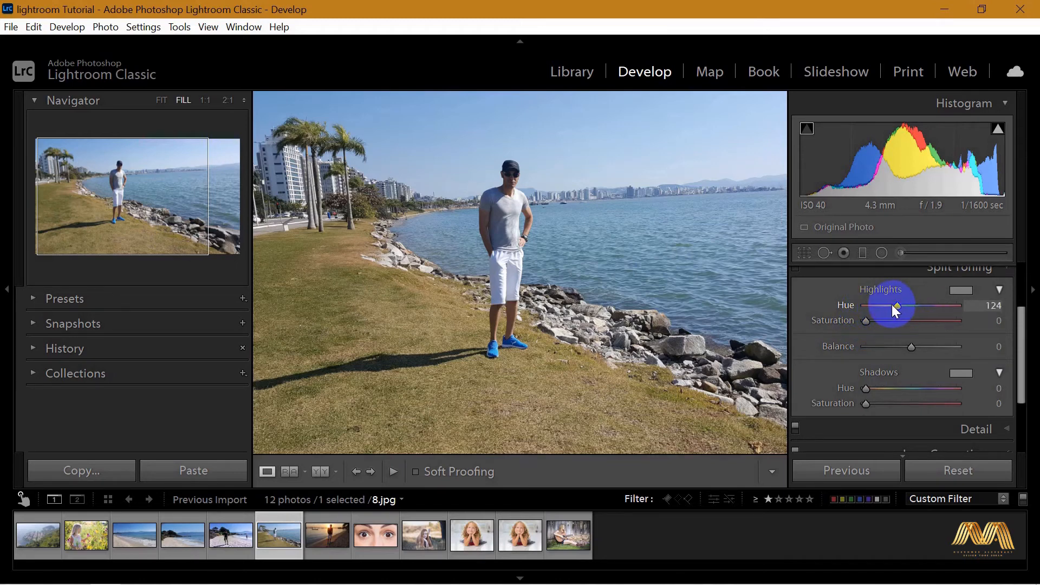
left_click_drag(867, 322, 947, 306)
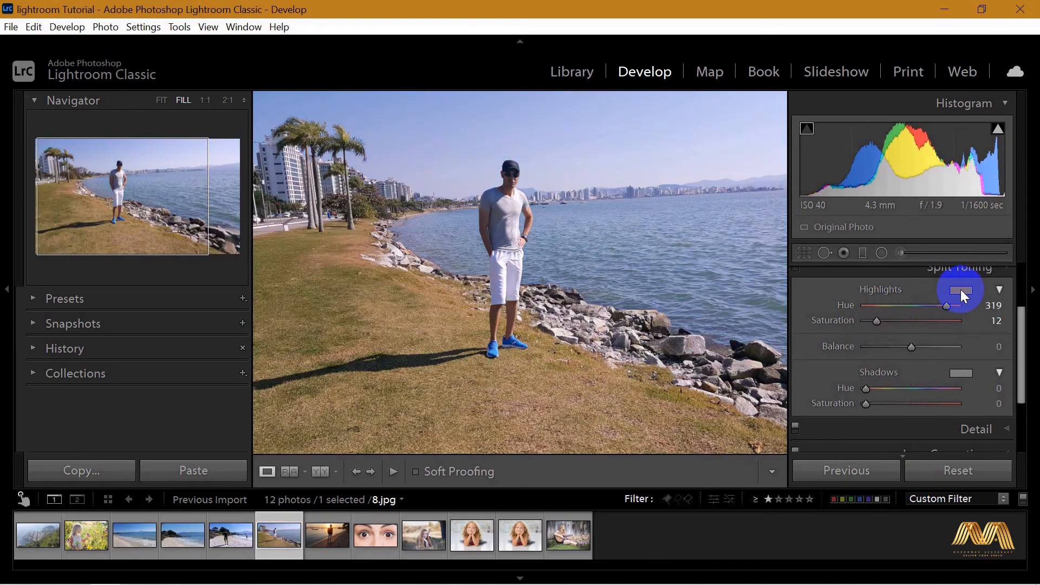
Step: Pick a blue highlight color with hue 211, set its saturation to 55, and set the split toning Balance to -45
left_click(961, 292)
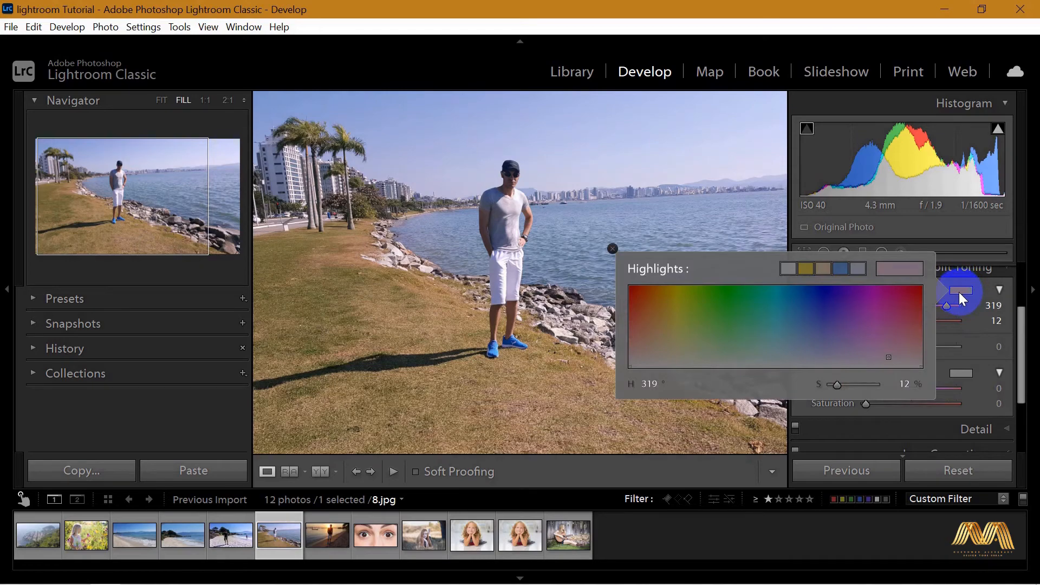
mouse_move(785, 297)
left_mouse_down()
mouse_move(805, 275)
mouse_move(654, 288)
mouse_move(782, 318)
mouse_move(785, 301)
mouse_move(801, 300)
left_mouse_up()
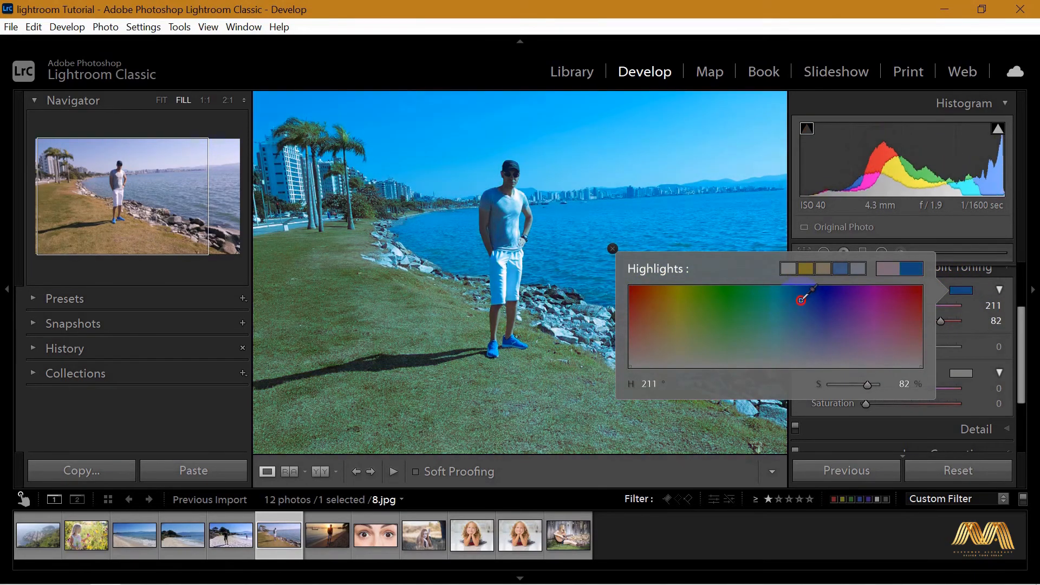
left_click(1023, 314)
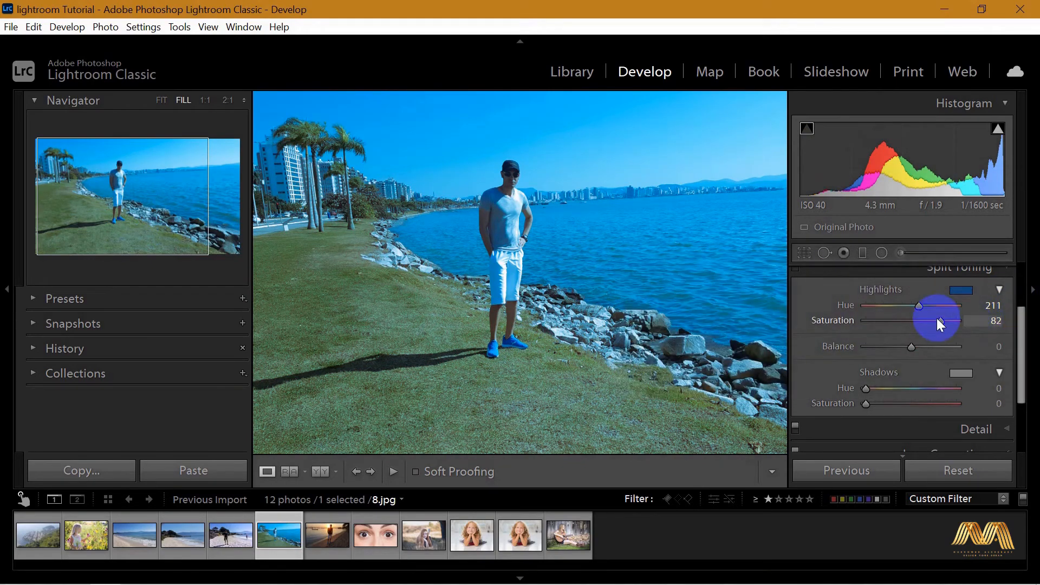
left_click_drag(940, 323, 892, 343)
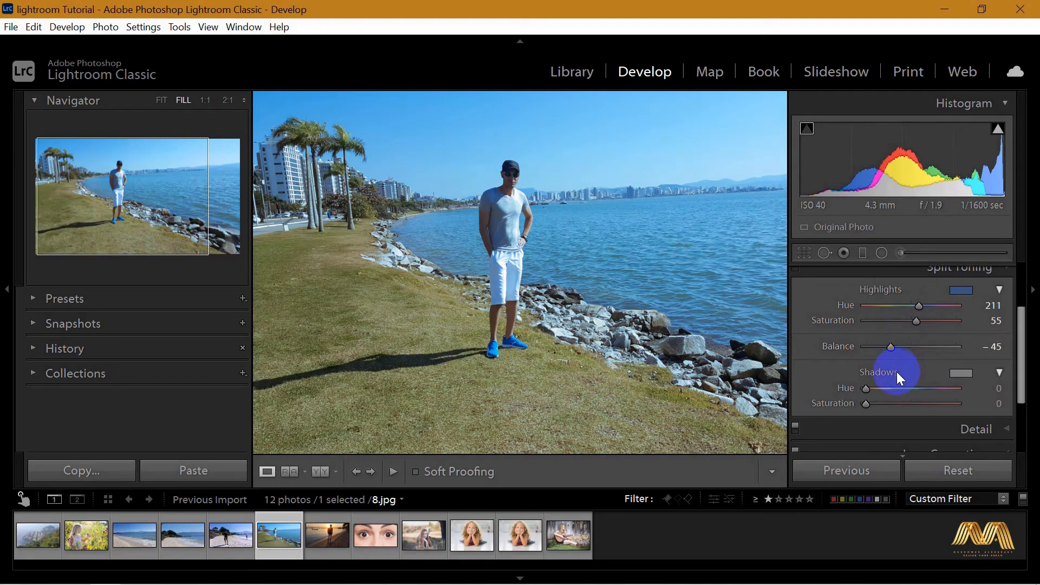
Step: Set the split toning shadows to hue 73 with saturation 6
scroll(1021, 357, "down", 1)
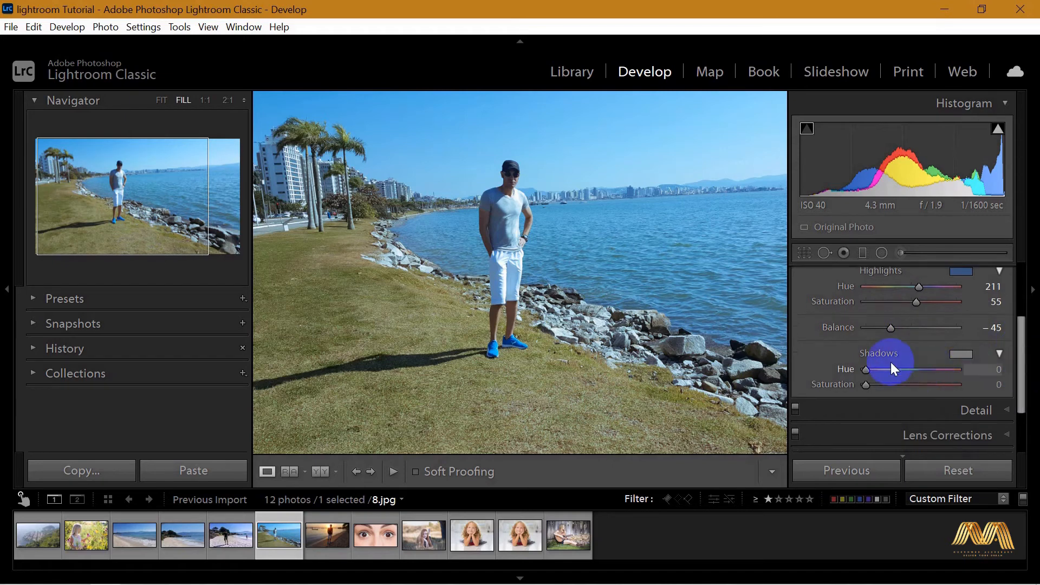
left_click_drag(866, 384, 883, 368)
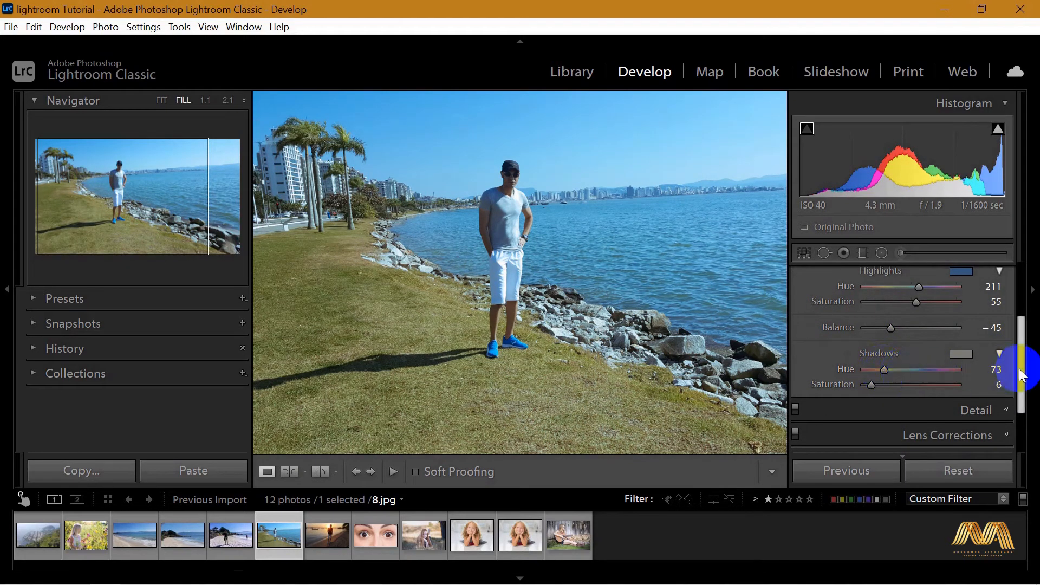
Step: Collapse the Split Toning settings and reset all adjustments on the photo
scroll(1022, 366, "up", 1)
left_click_drag(1023, 366, 1024, 344)
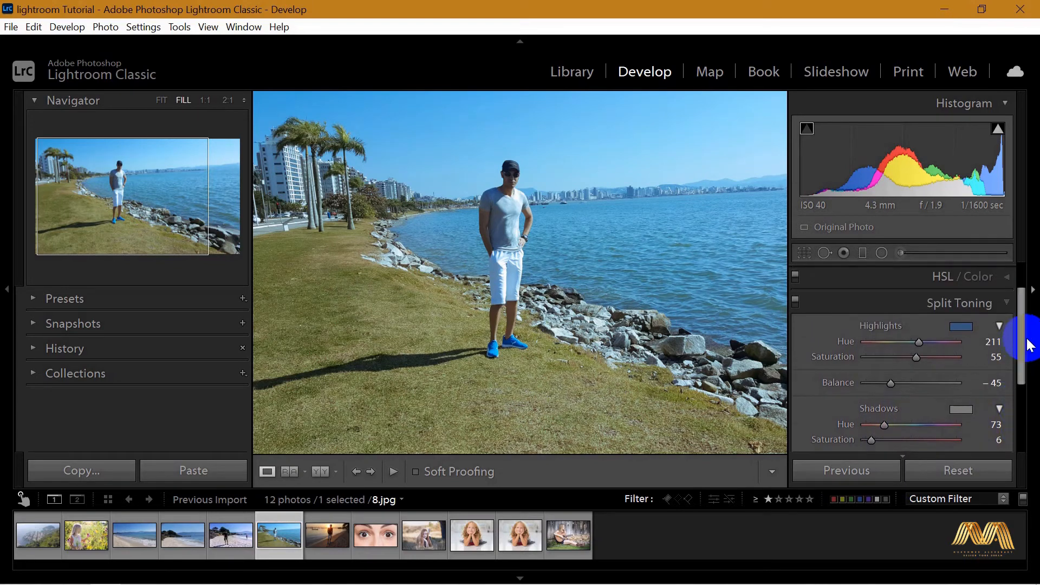
left_click(1003, 310)
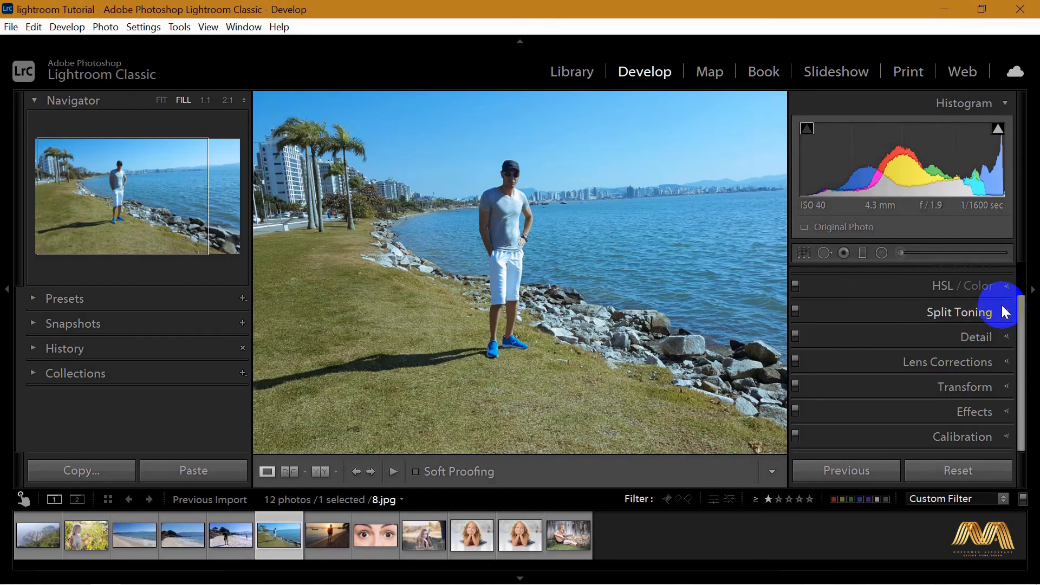
left_click(987, 473)
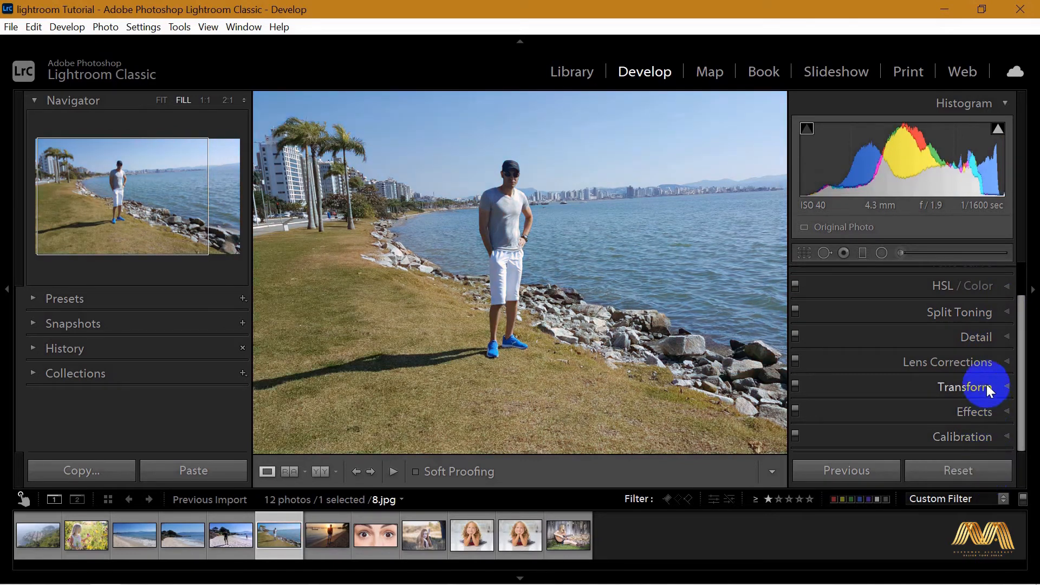
Step: Expand the Detail settings, switch to 2.jpg and view the woman's face at 2:1 zoom
left_click(1001, 338)
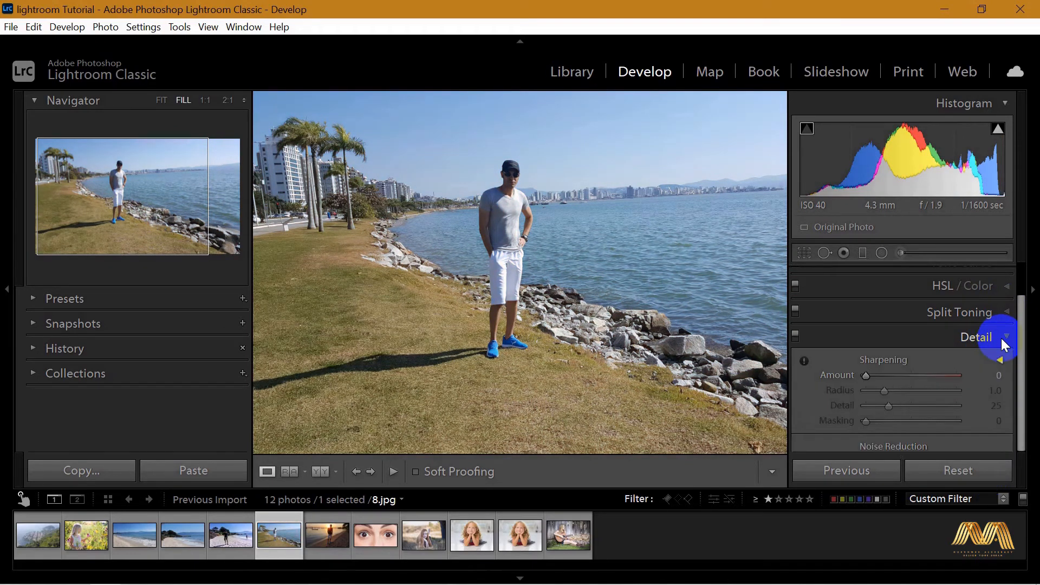
left_click_drag(1022, 318, 1024, 354)
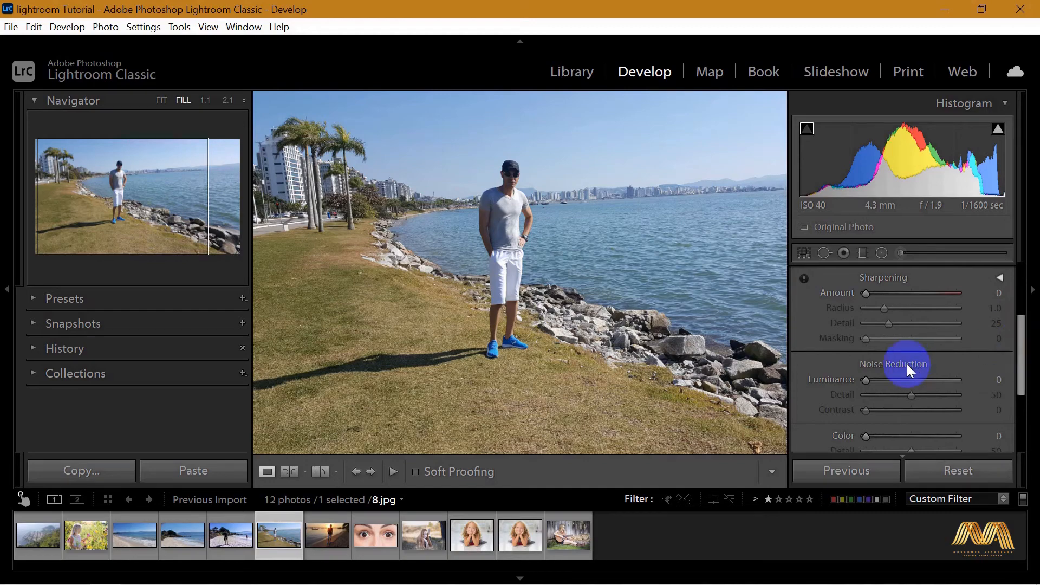
left_click(432, 541)
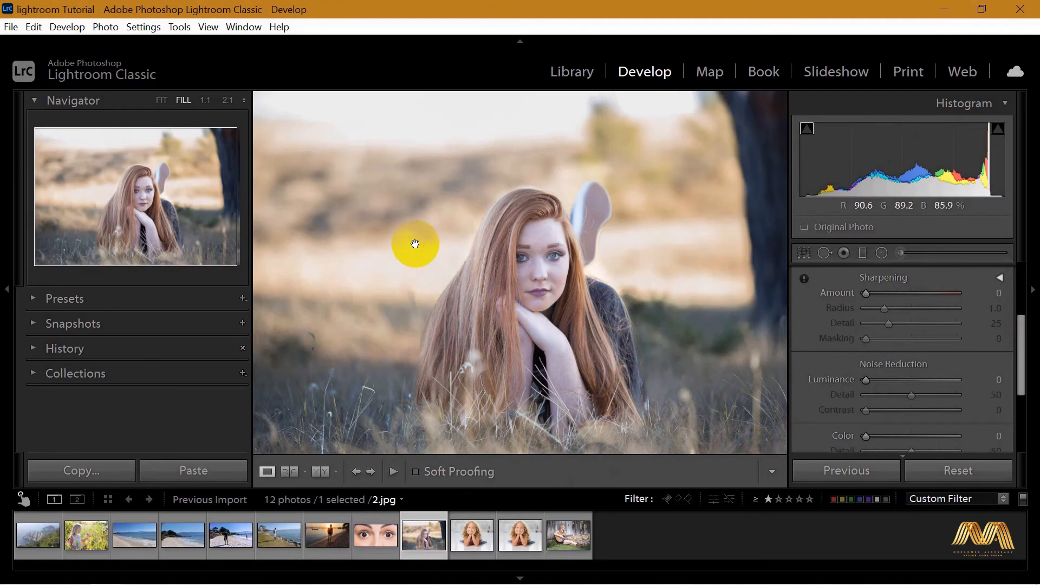
left_click(149, 201)
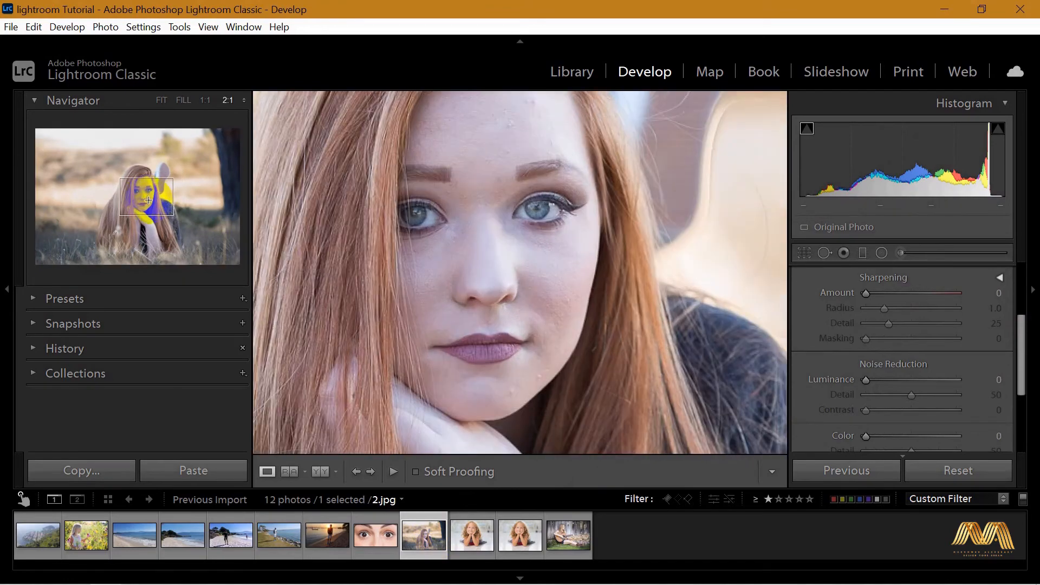
left_click_drag(146, 201, 139, 195)
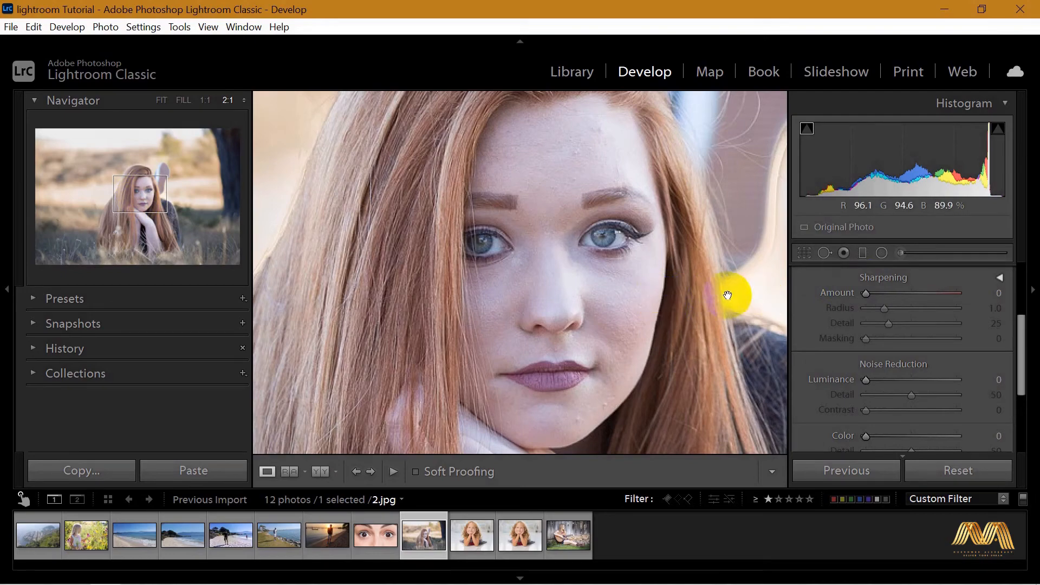
Step: Try a Sharpening Amount of 89 on the portrait and lower it back to 0
left_click_drag(859, 294, 922, 293)
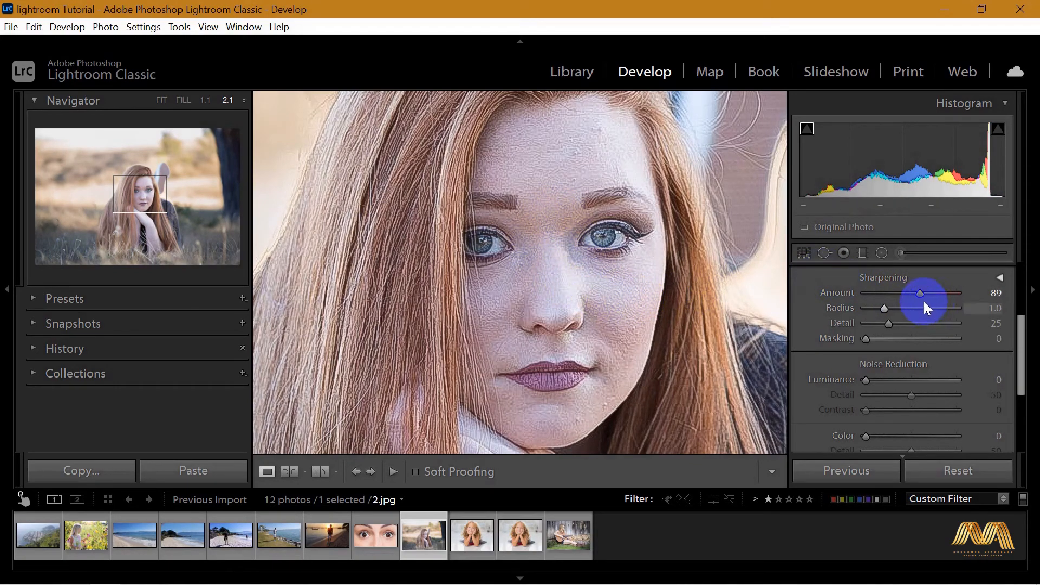
left_click_drag(921, 292, 863, 291)
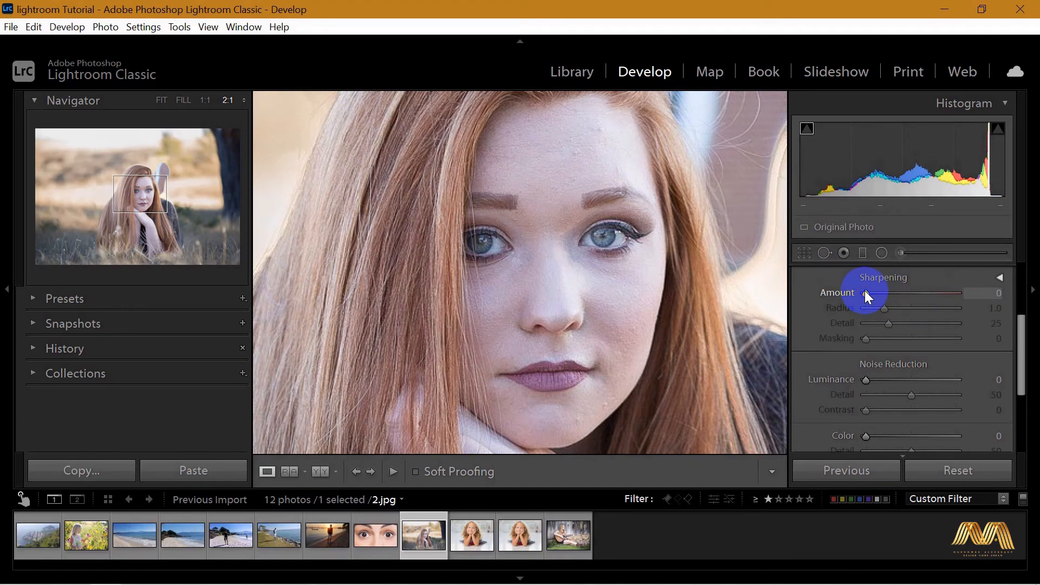
left_click_drag(865, 294, 866, 293)
Step: Smooth the portrait with Noise Reduction by raising Luminance to 54, testing it at 100, and lowering it again
left_click_drag(1021, 336, 1023, 357)
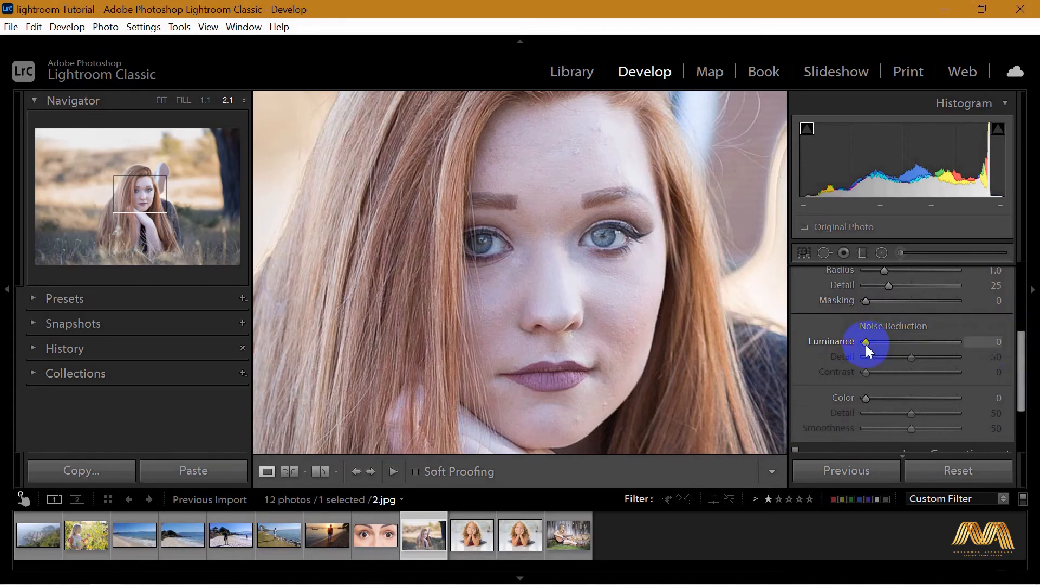
left_click_drag(866, 344, 913, 342)
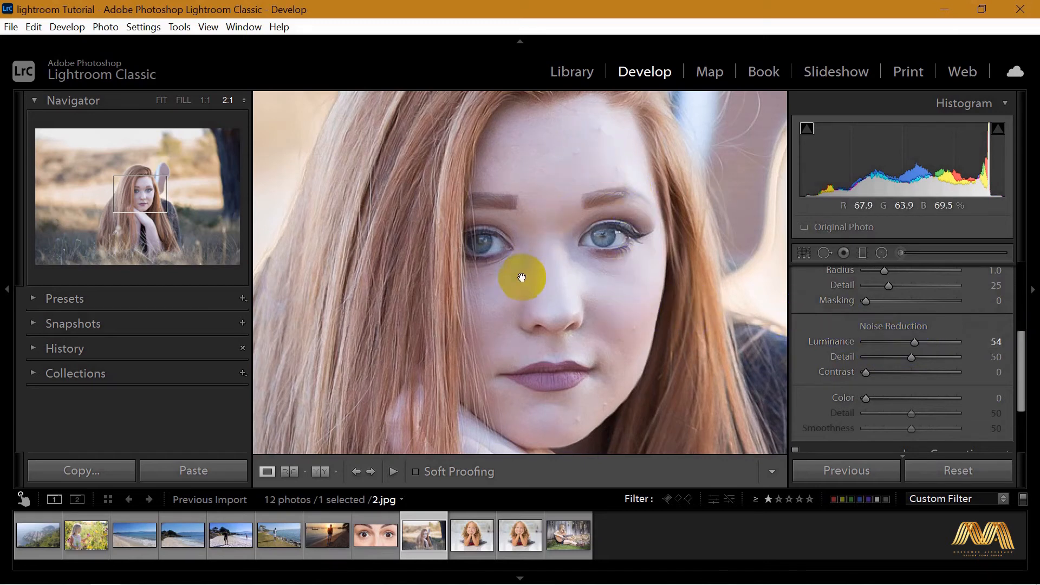
left_click_drag(912, 343, 936, 340)
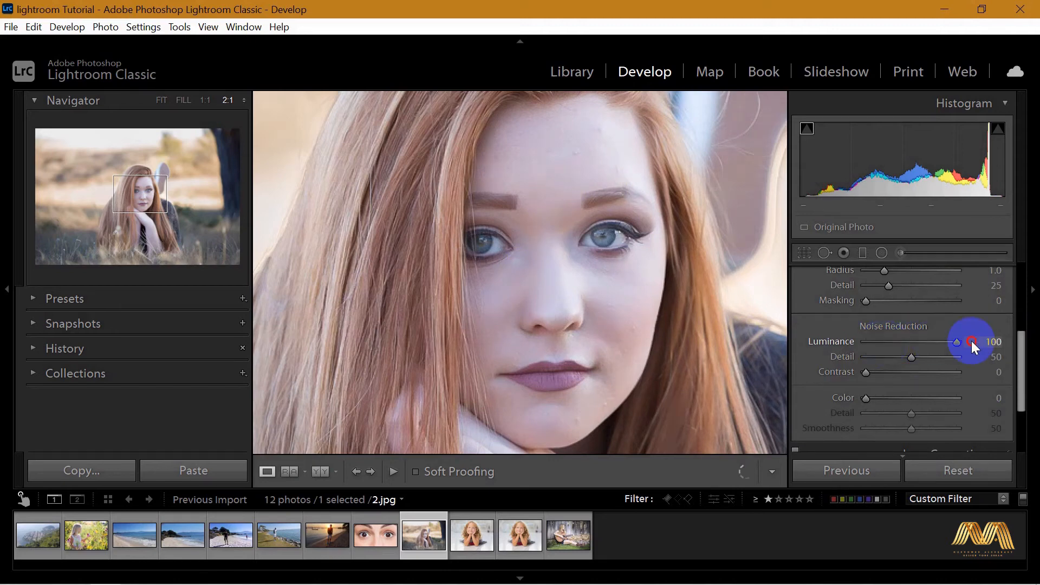
left_click_drag(977, 341, 608, 290)
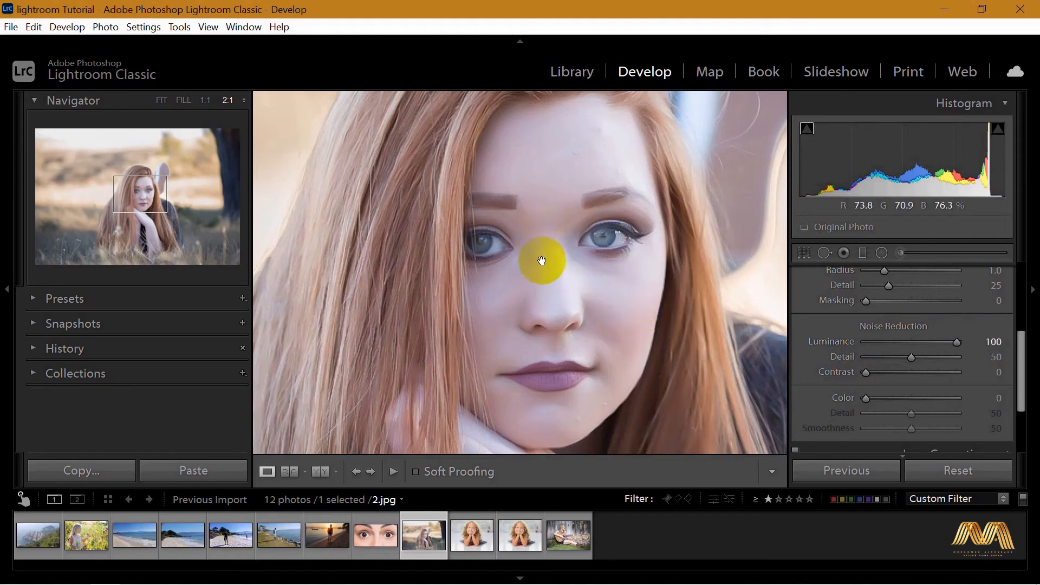
left_click_drag(935, 343, 879, 340)
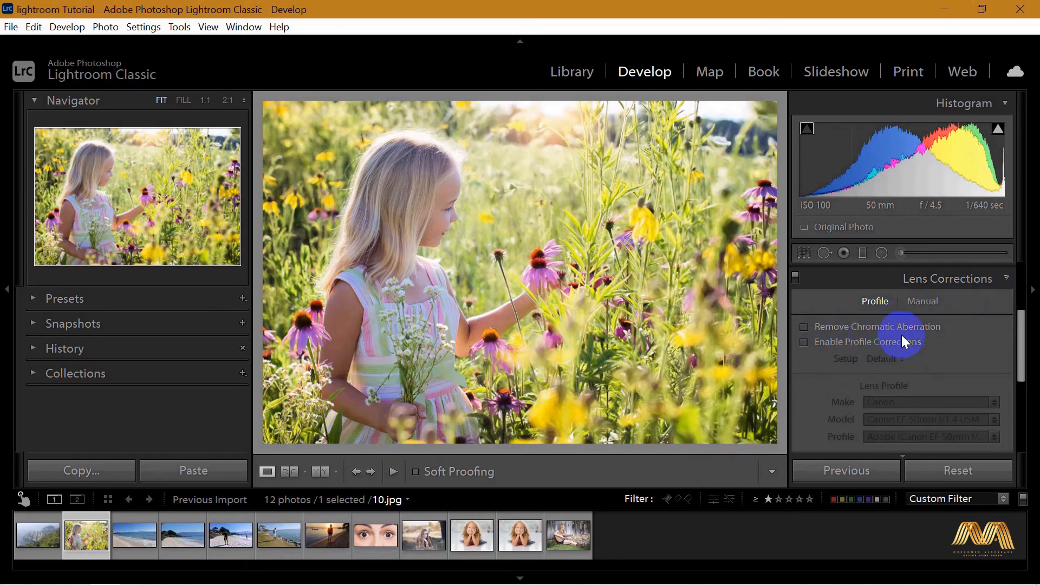
Step: Enable Remove Chromatic Aberration and Profile Corrections for 10.jpg, toggling the profile corrections off and on to compare
left_click(856, 327)
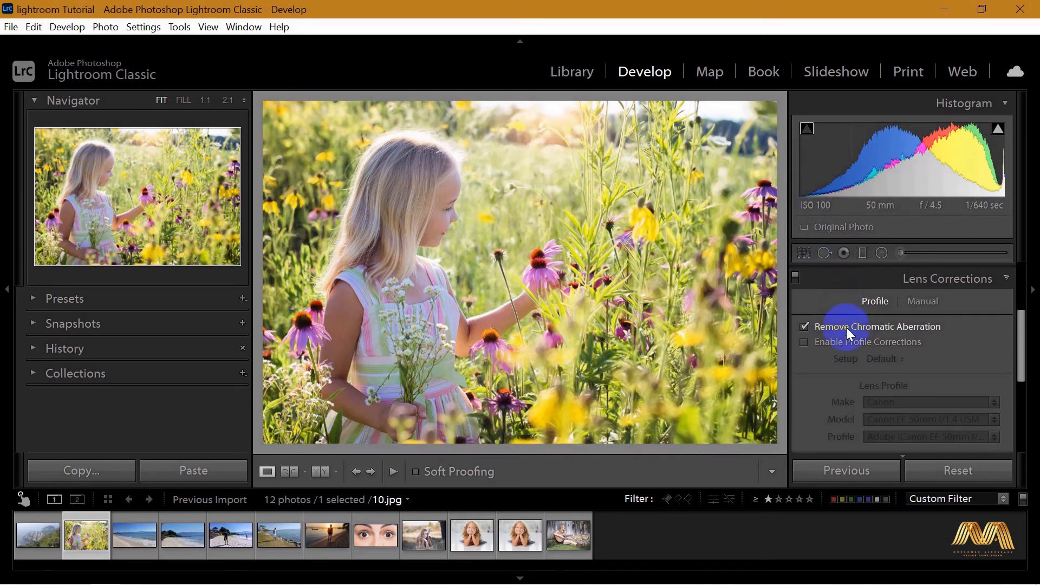
left_click(834, 342)
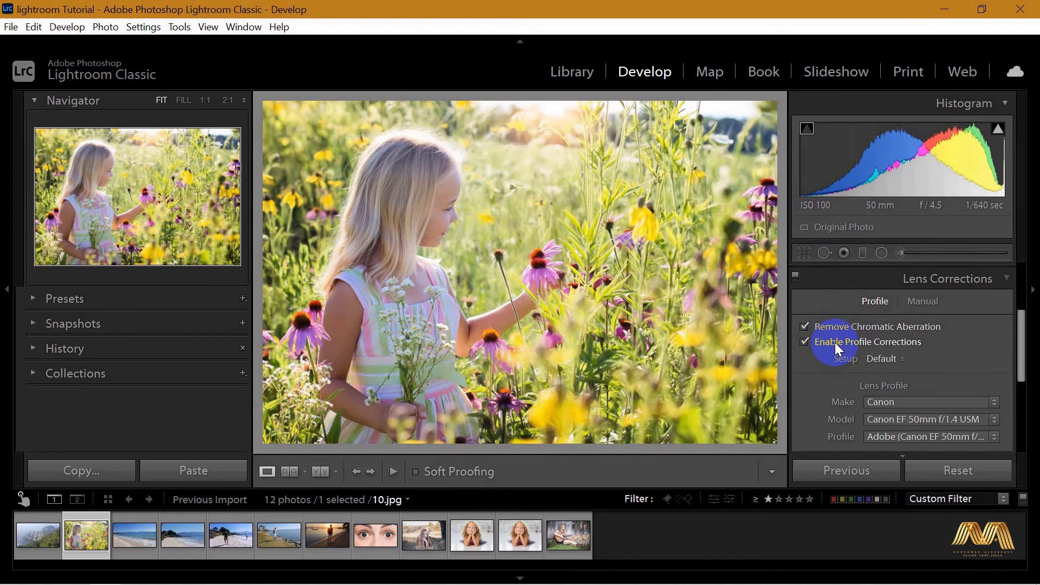
left_click(805, 344)
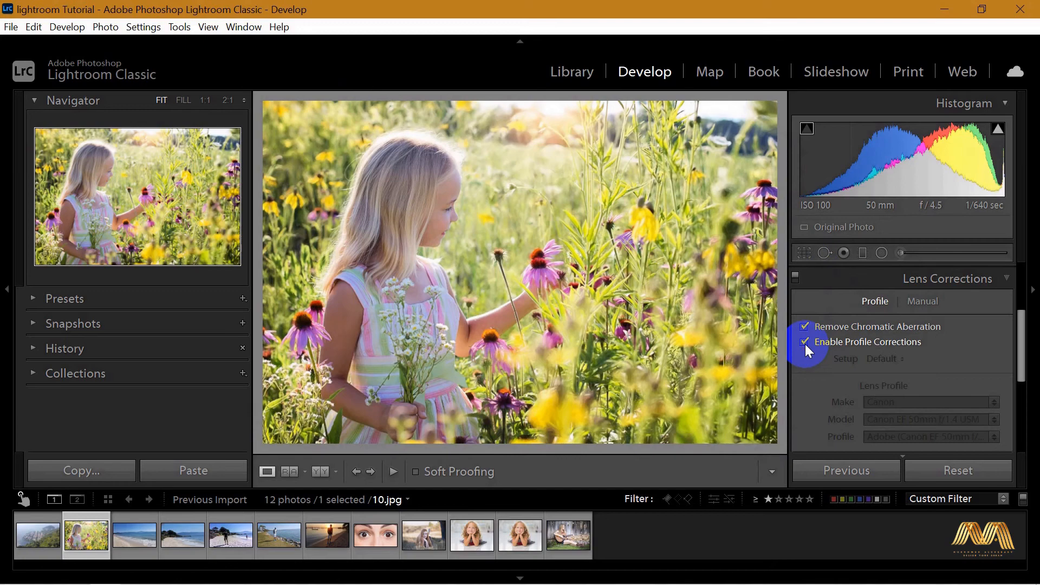
left_click(805, 343)
left_click(805, 344)
left_click(805, 343)
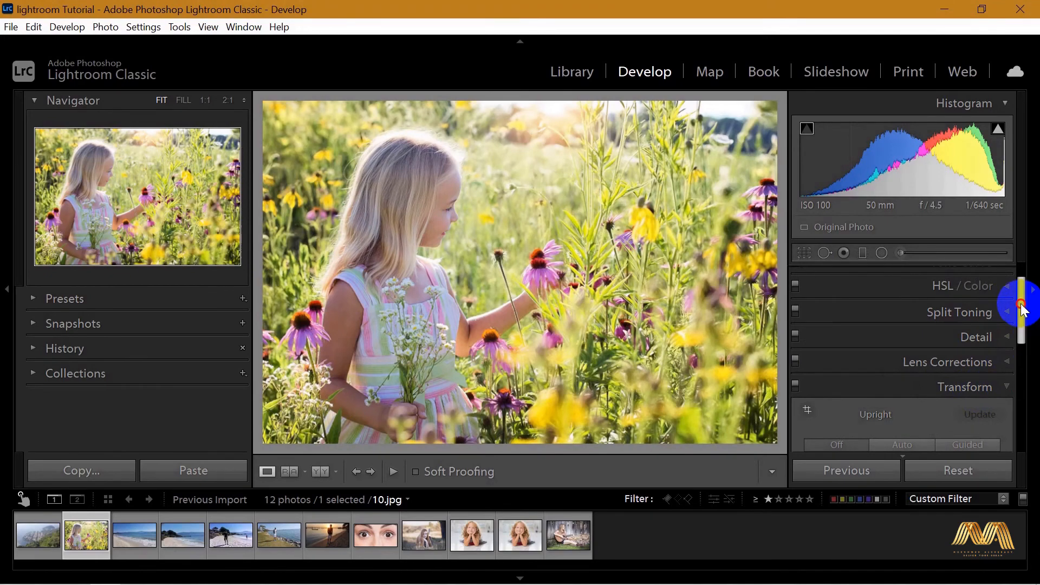
Step: Try the perspective sliders in Transform, including Vertical and Rotate, and undo the changes
left_click_drag(1023, 296, 1021, 374)
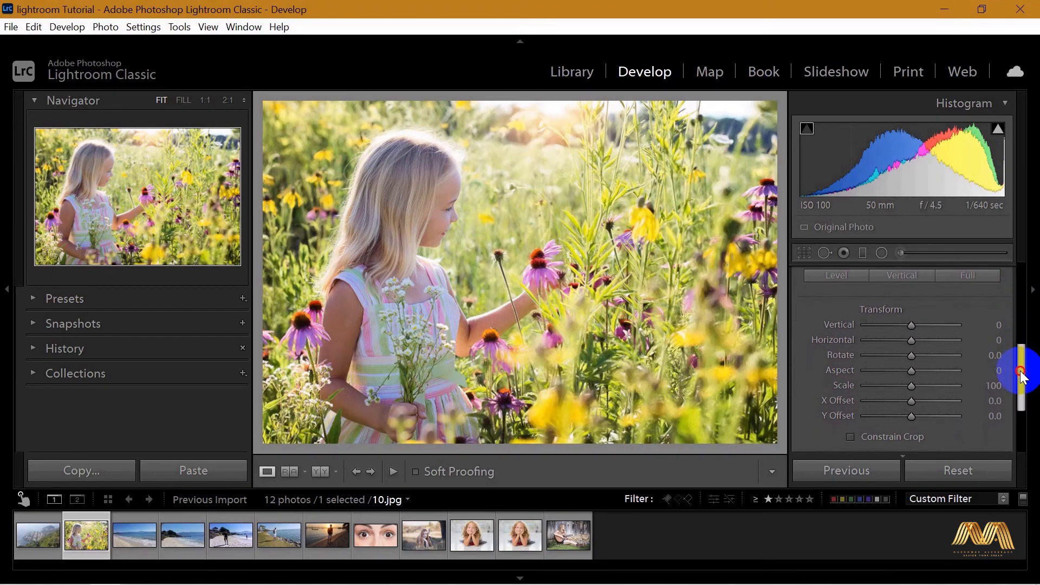
left_click_drag(911, 325, 893, 373)
key("ctrl+z")
key("ctrl+z")
key("ctrl+z")
key("ctrl+z")
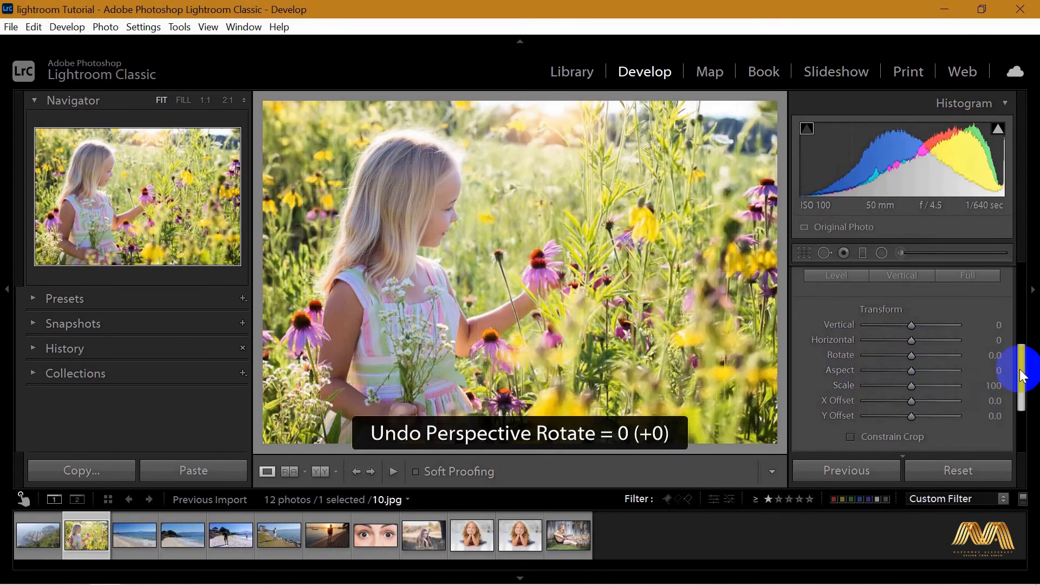
left_click_drag(1022, 373, 1023, 394)
mouse_move(912, 348)
left_mouse_down()
mouse_move(895, 349)
mouse_move(908, 365)
left_mouse_up()
key("ctrl+z")
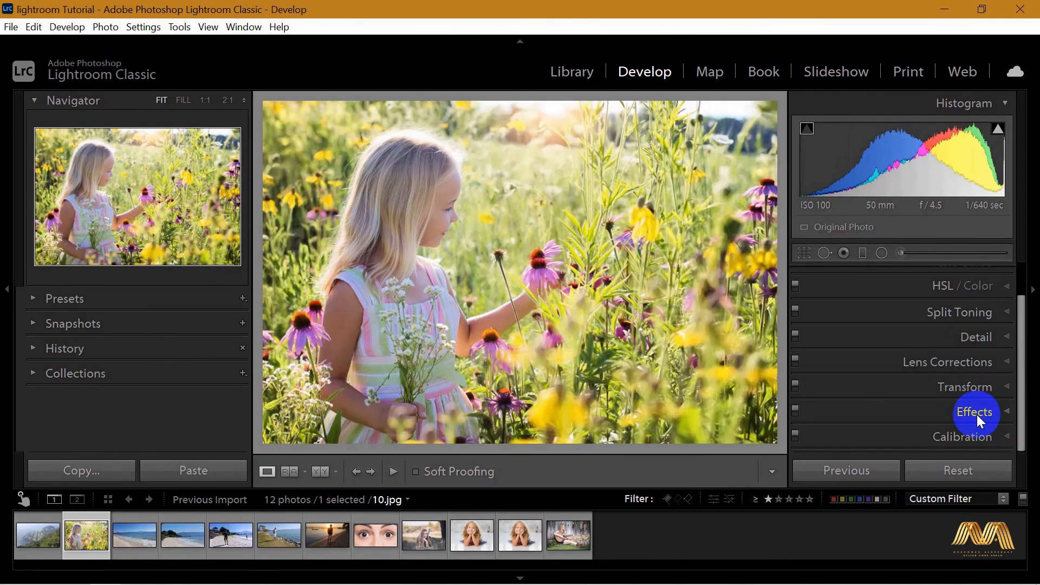
Step: Test a white vignette at Amount +70, and set Post-Crop Vignetting to Amount -61, Midpoint 65, Roundness +37 and Feather 76
left_click(977, 415)
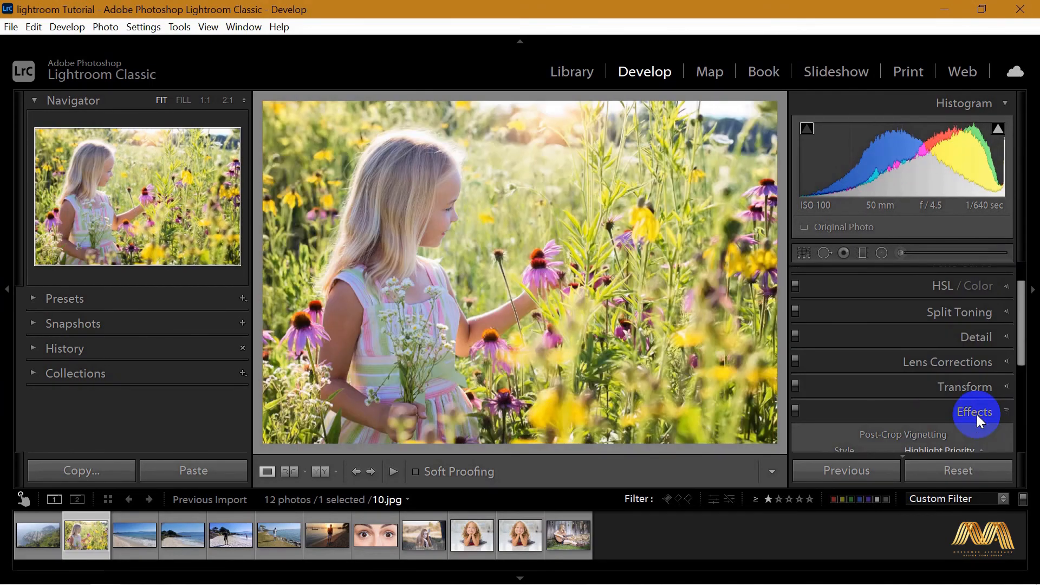
left_click_drag(1020, 308, 1025, 397)
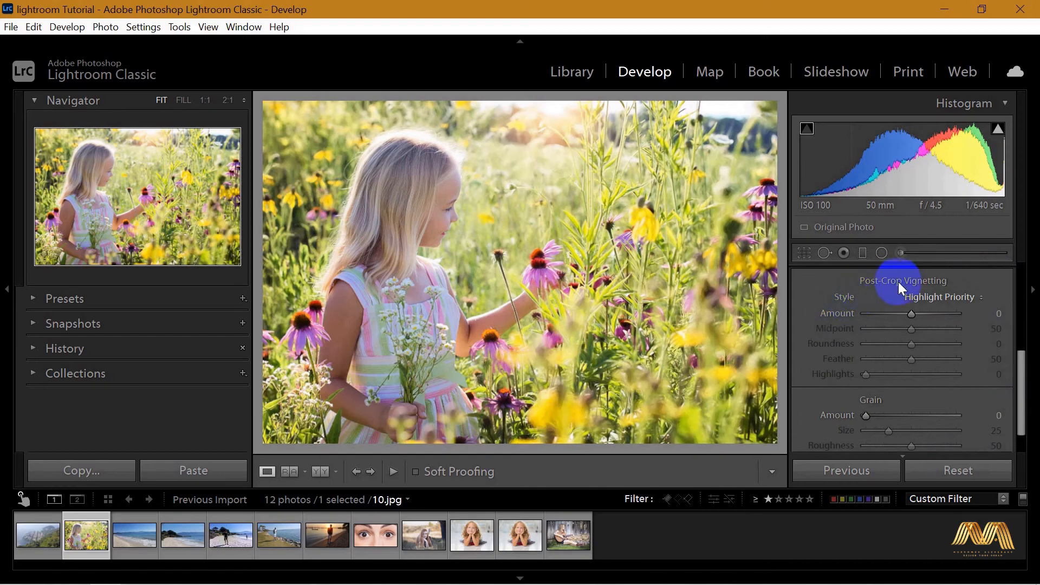
left_click(910, 314)
left_click_drag(909, 314, 941, 314)
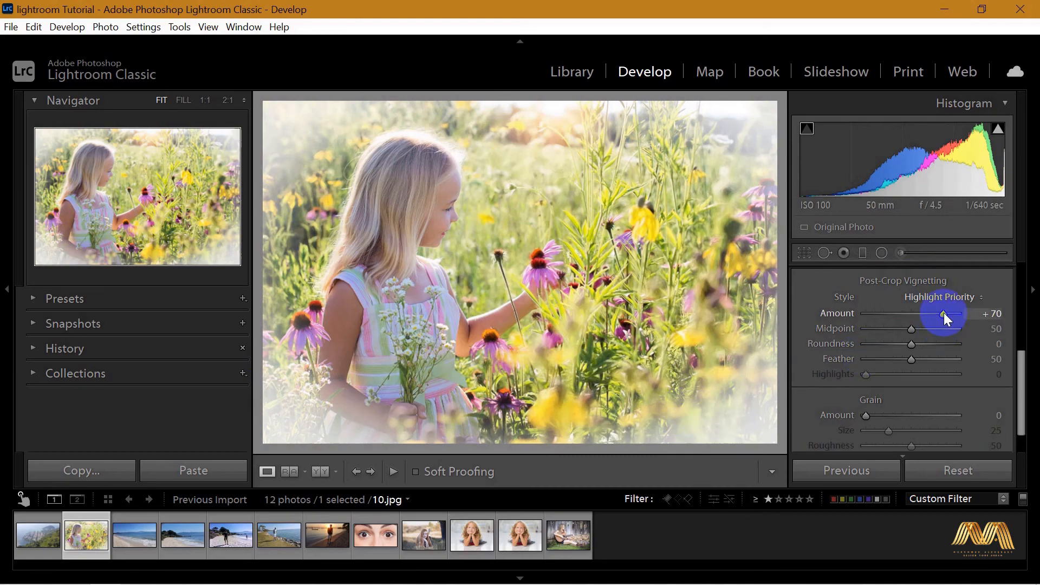
left_click_drag(944, 313, 884, 316)
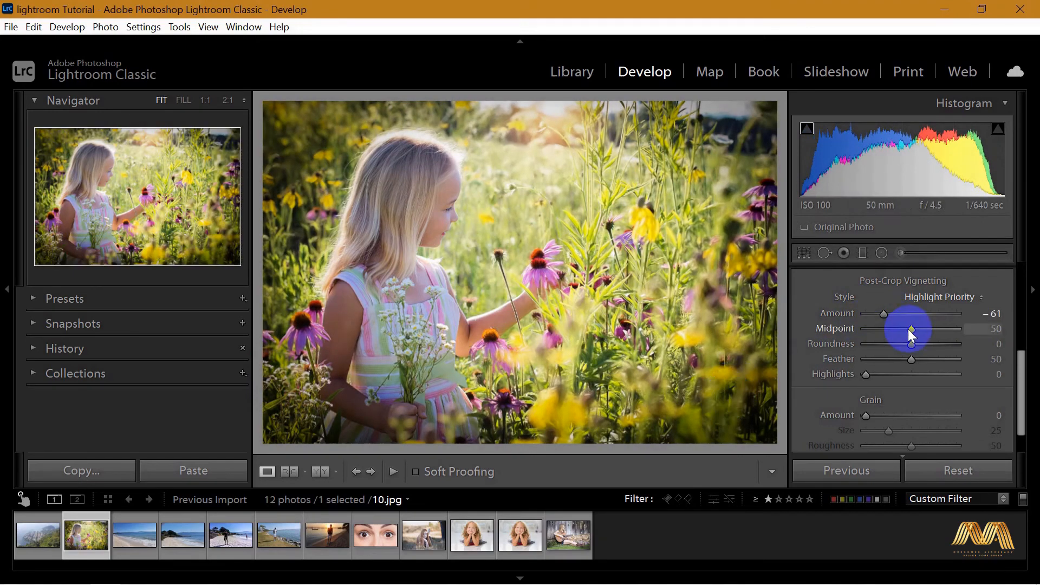
left_click_drag(911, 329, 865, 360)
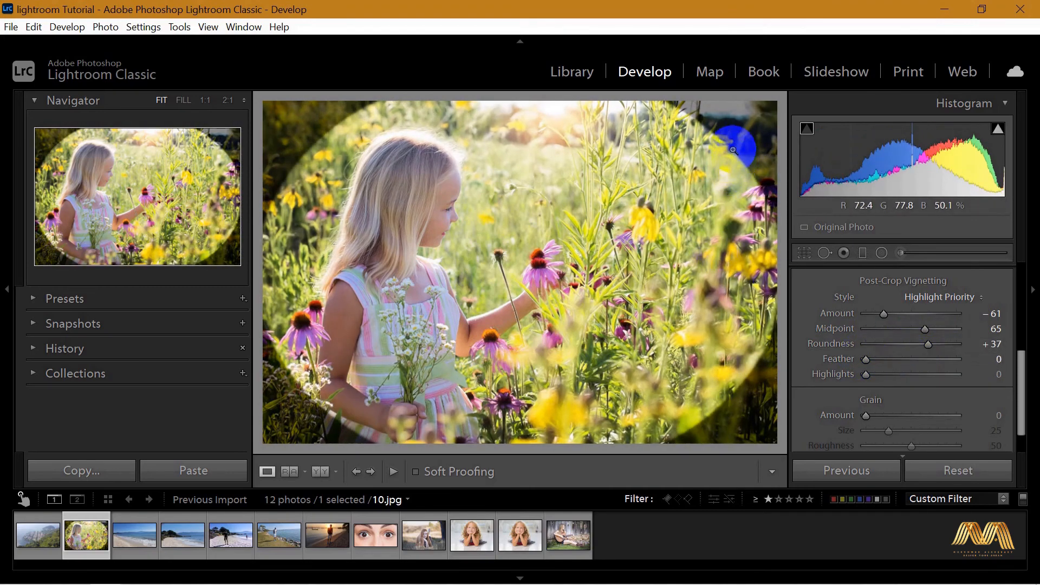
left_click_drag(875, 360, 934, 363)
Step: Add Grain with Amount 27, Size 29 and Roughness 40 while inspecting the girl's face at 2:1, and return to the Fit view
scroll(934, 363, "down", 1)
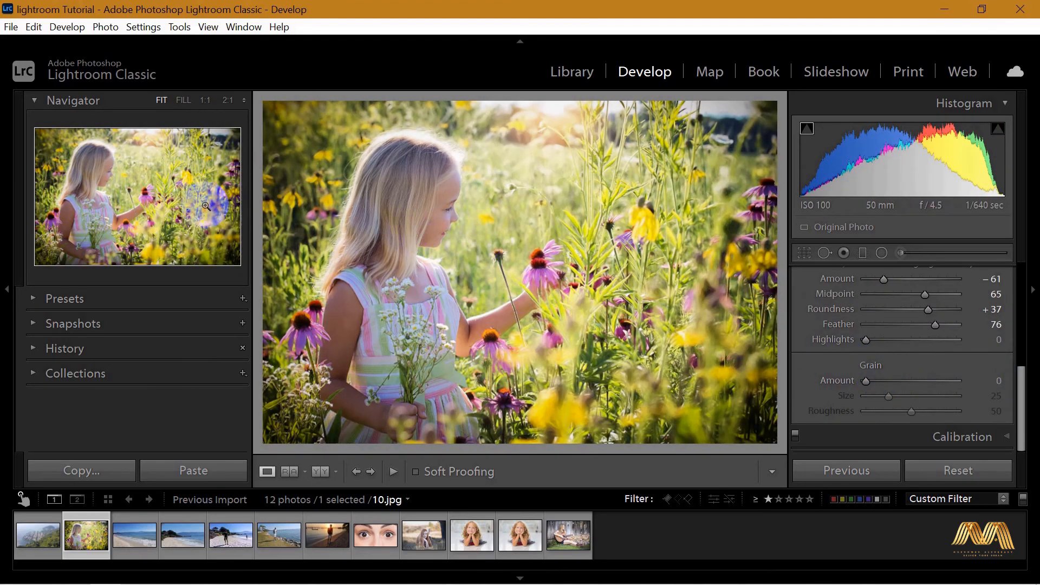
left_click(101, 181)
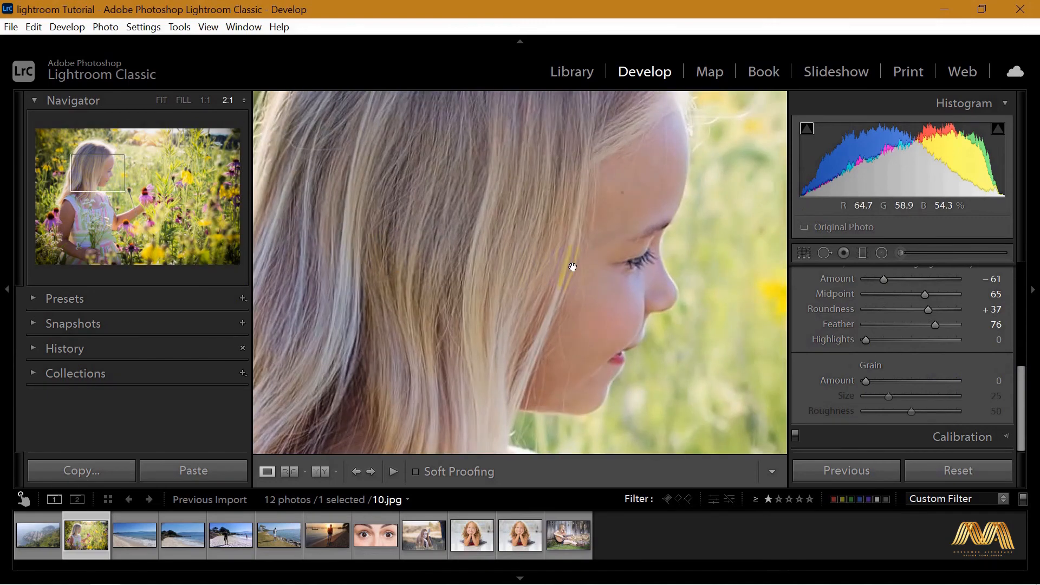
left_click_drag(464, 331, 434, 302)
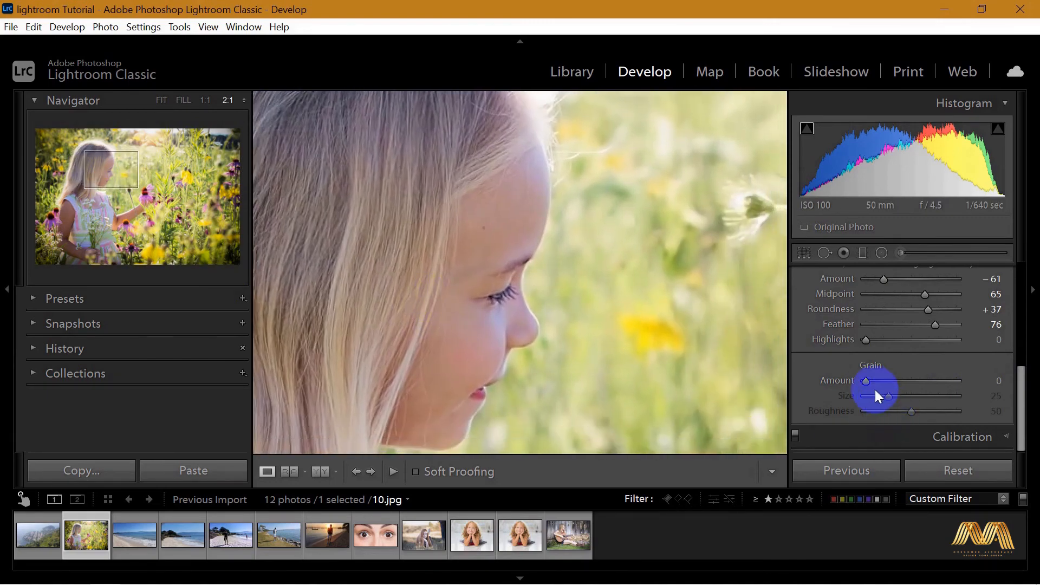
left_click_drag(865, 381, 896, 384)
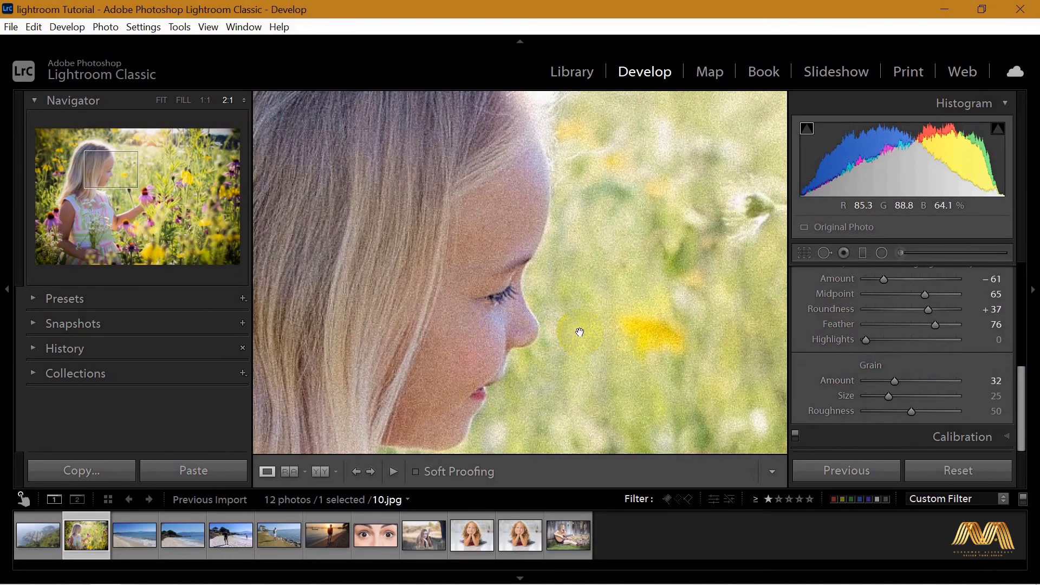
mouse_move(891, 396)
left_mouse_down()
mouse_move(993, 399)
mouse_move(819, 397)
mouse_move(980, 408)
mouse_move(873, 405)
left_mouse_up()
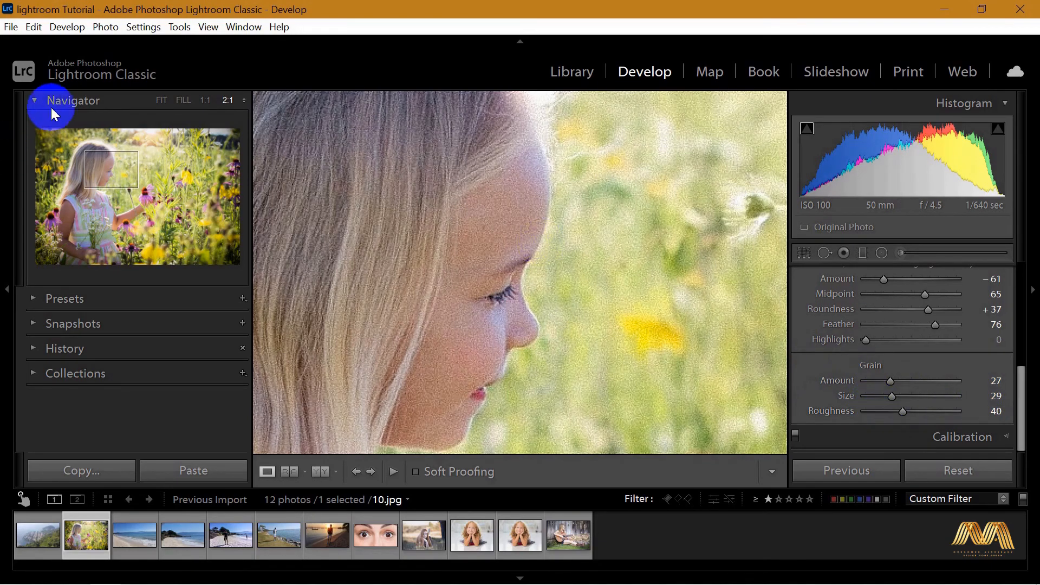
left_click(161, 100)
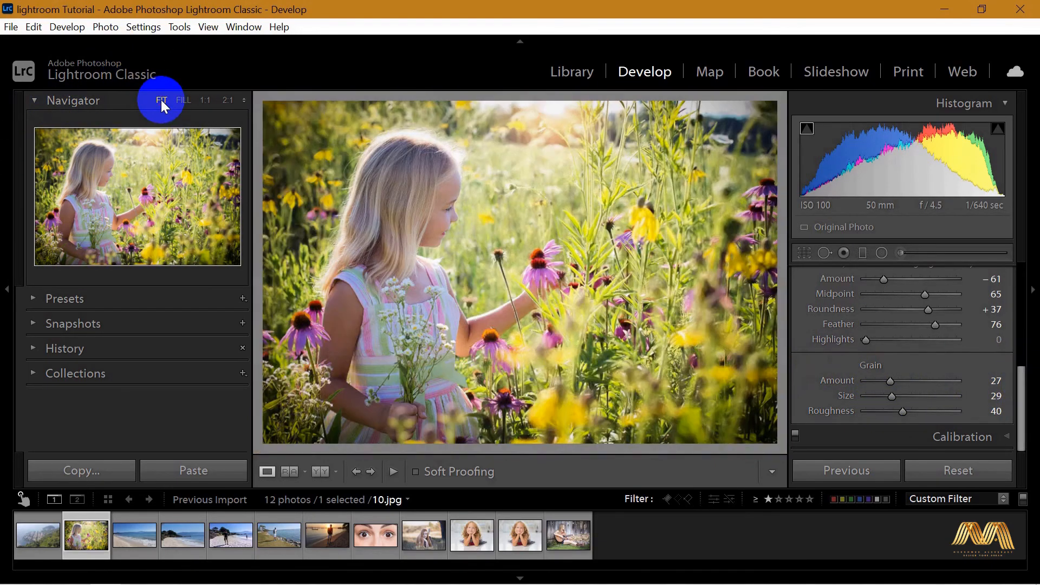
Step: Expand the Basic settings and change the photo's Treatment to Black & White
left_click_drag(1022, 401, 1032, 279)
left_click(1003, 274)
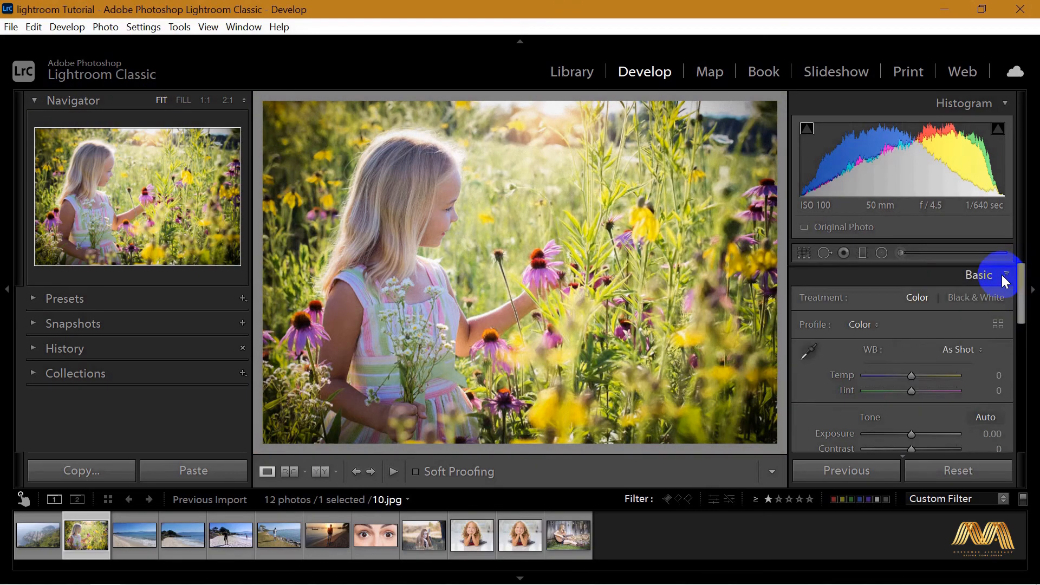
left_click(966, 297)
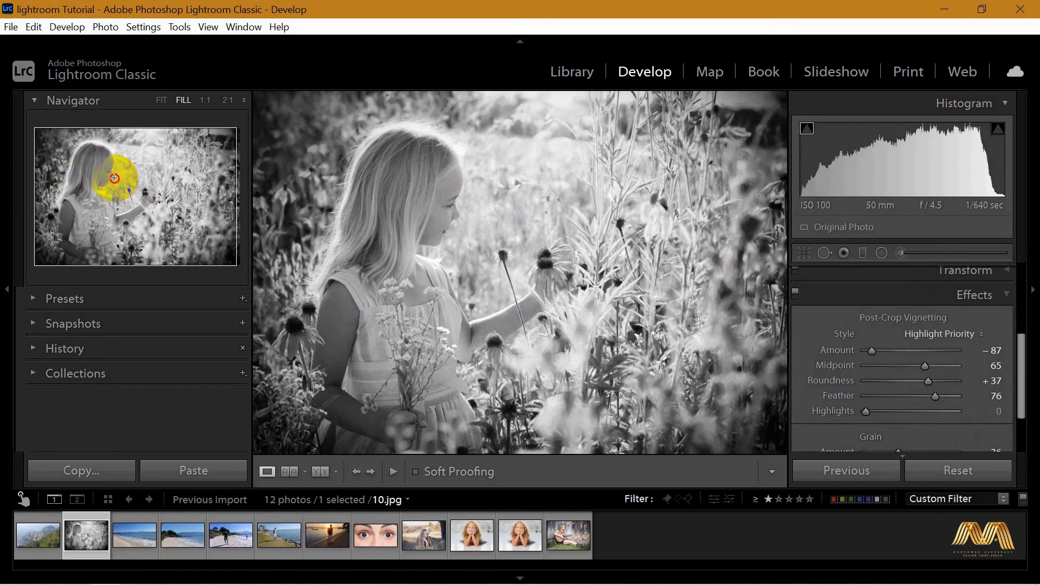
Step: Inspect the grain on the black-and-white photo of the girl at 2:1, and return to the Fit view
left_click(116, 176)
left_click_drag(379, 239, 609, 343)
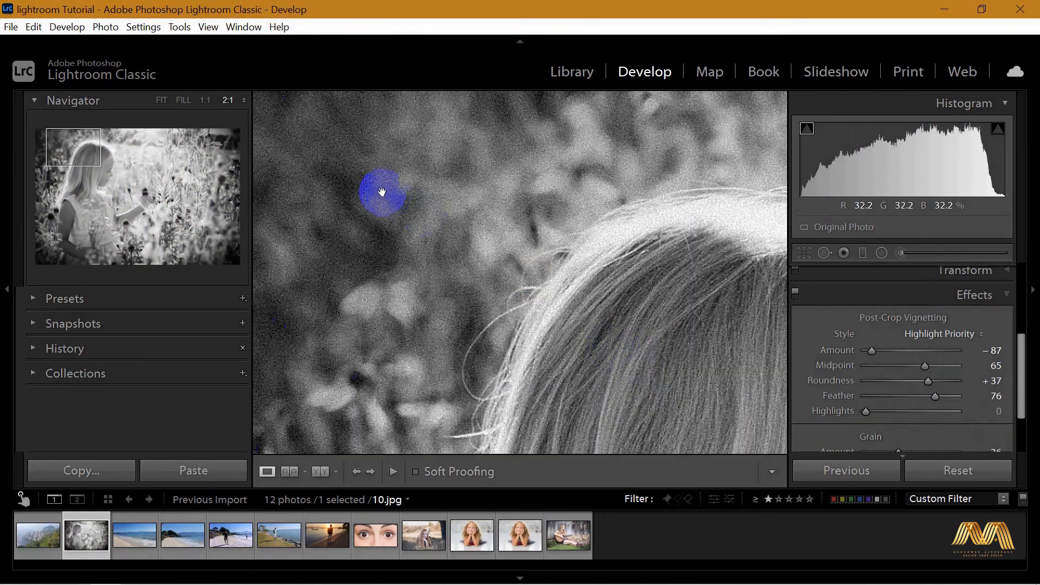
left_click(162, 100)
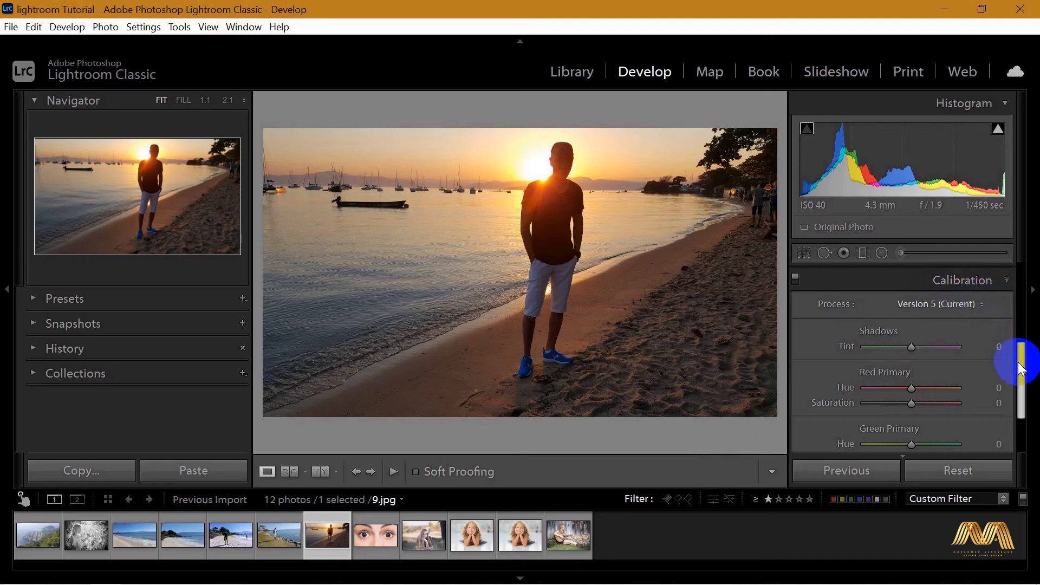
Step: Calibrate the sunset photo with Red Primary Hue +25 and Saturation -24, Blue Primary Hue +30 and Saturation -12, and compare it with the original
left_click_drag(1019, 362, 1021, 386)
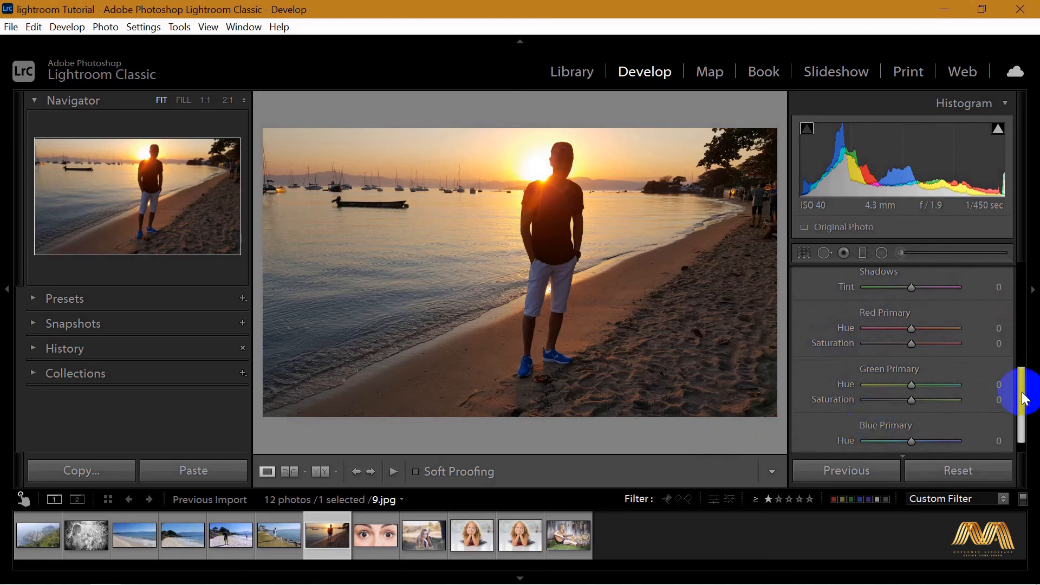
mouse_move(1023, 397)
left_mouse_down()
mouse_move(1023, 417)
mouse_move(1028, 385)
left_mouse_up()
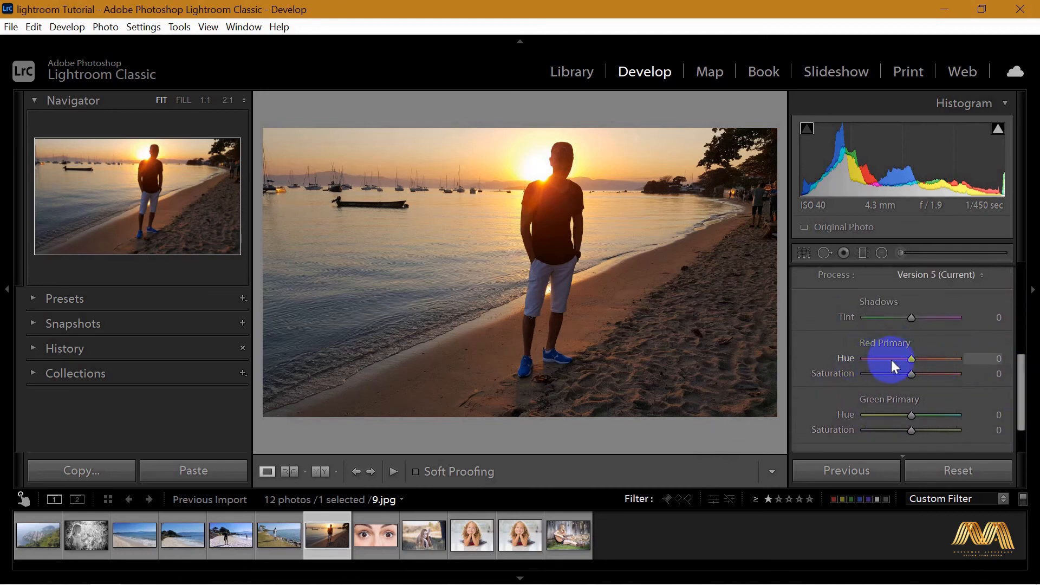
mouse_move(912, 359)
left_mouse_down()
mouse_move(931, 359)
mouse_move(878, 360)
mouse_move(662, 283)
mouse_move(851, 361)
mouse_move(921, 358)
mouse_move(884, 372)
mouse_move(925, 373)
mouse_move(899, 372)
left_mouse_up()
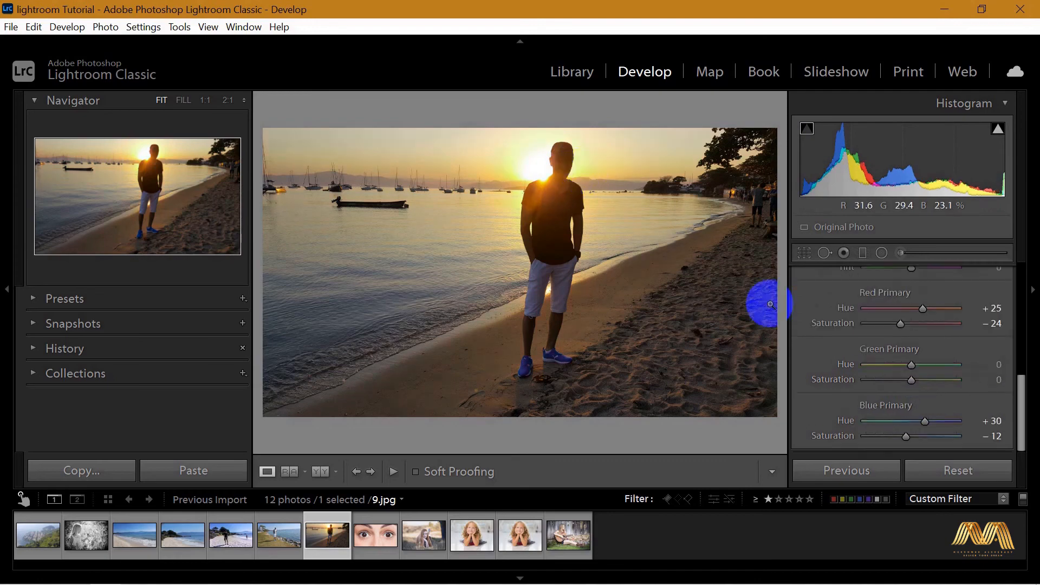
key("backslash")
Step: From the Library, open the export settings for the beach photo 7.jpg and keep JPEG as the image format
left_click(571, 72)
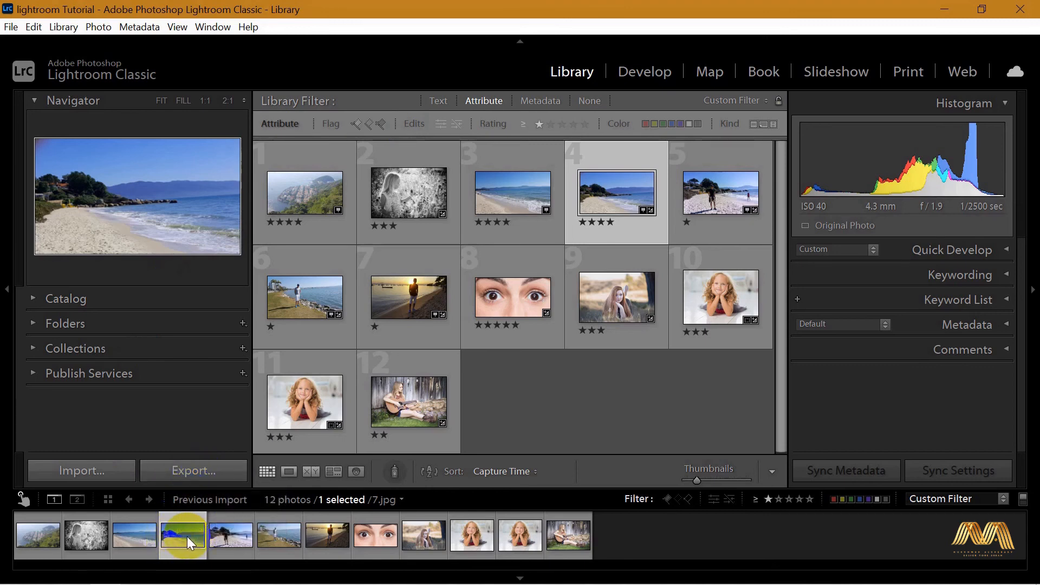
left_click(193, 473)
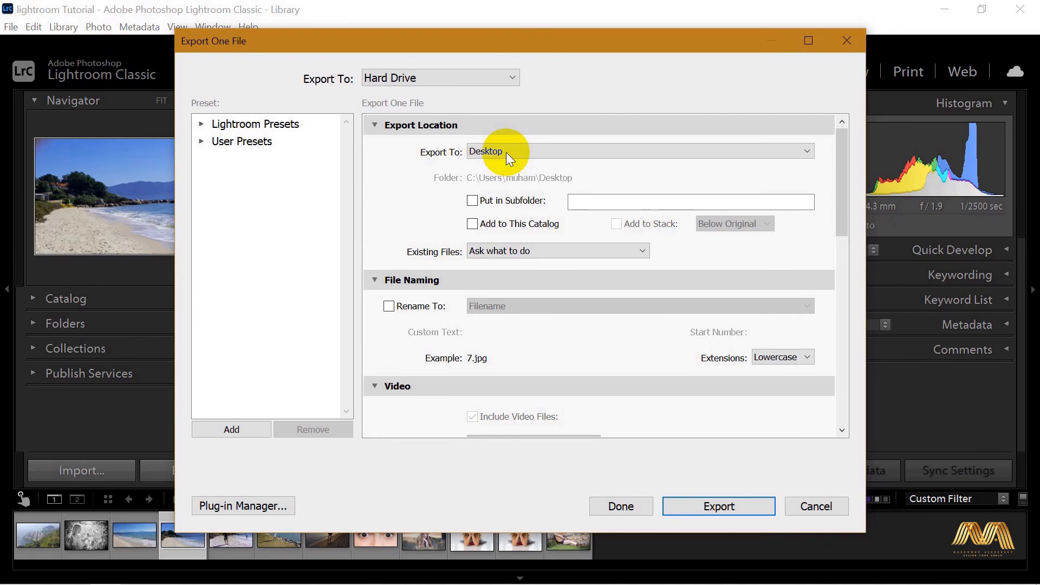
left_click(594, 203)
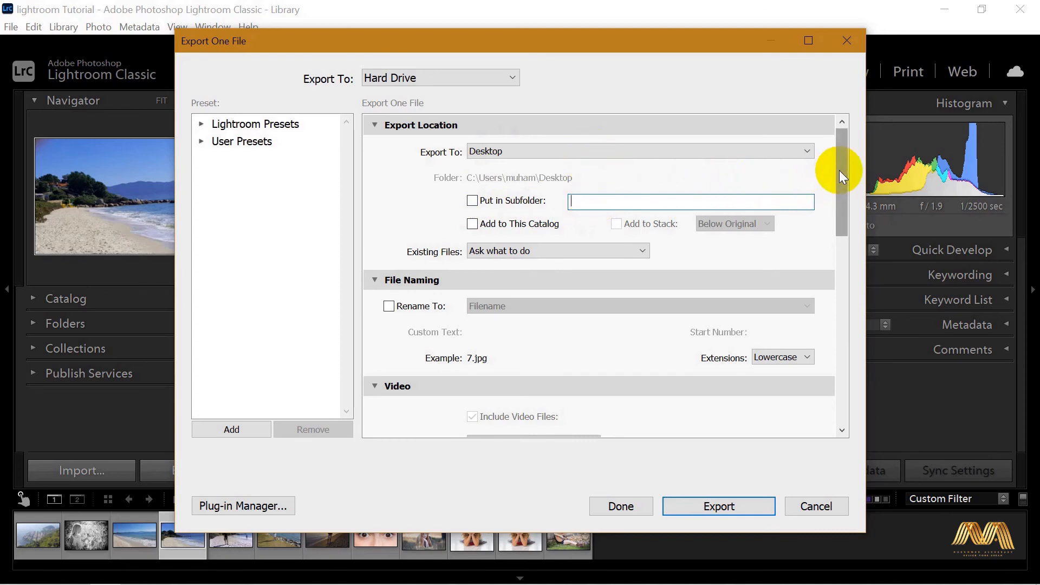
left_click_drag(840, 170, 835, 273)
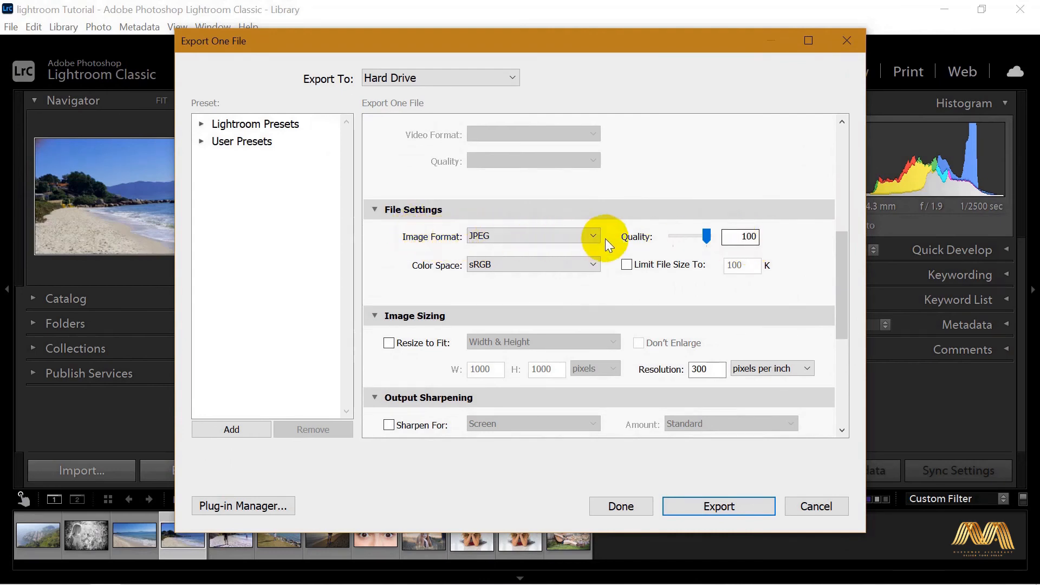
left_click(580, 237)
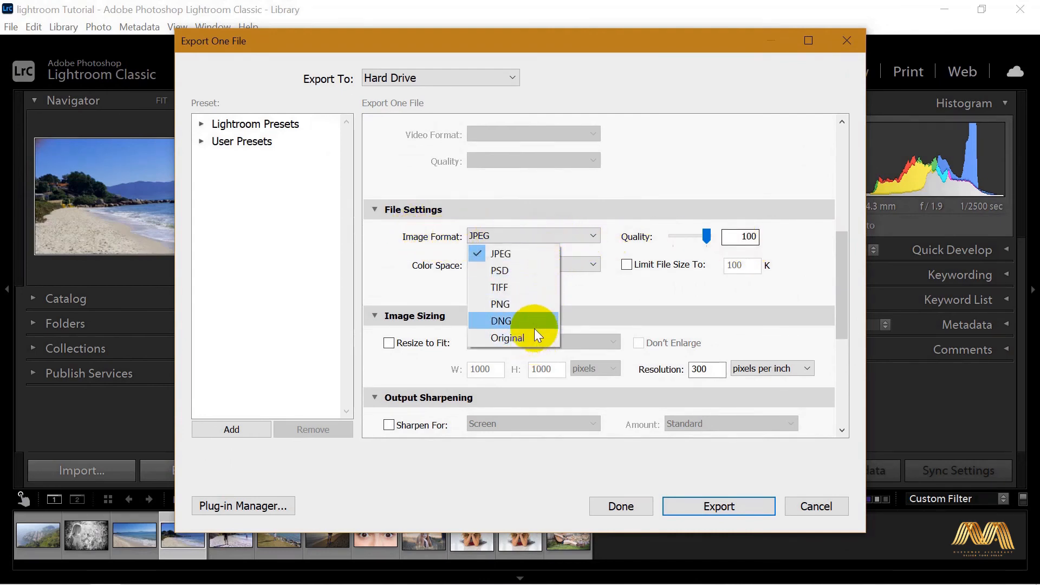
left_click(531, 254)
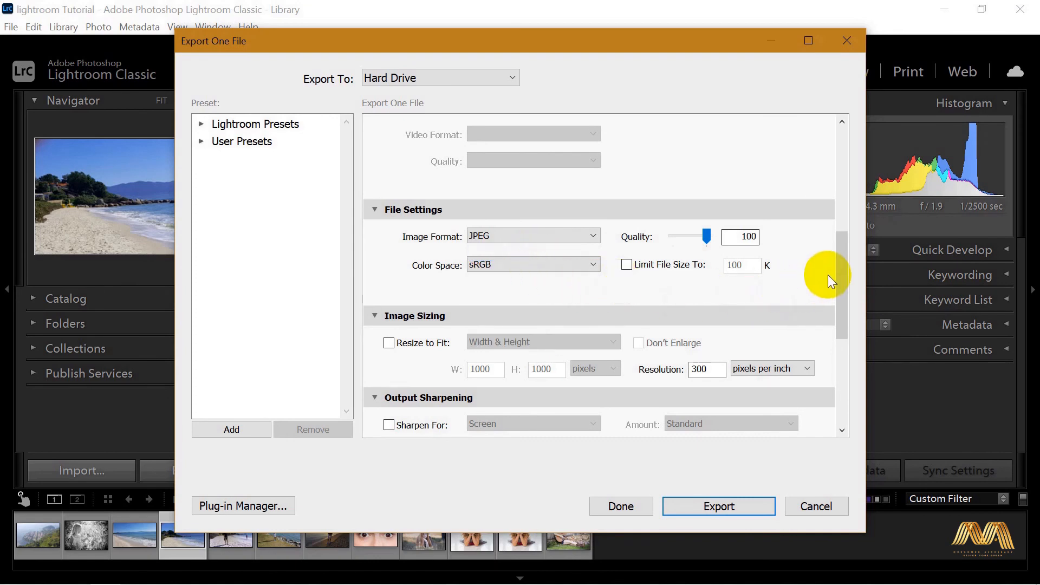
Step: Enable Simple Copyright Watermark for the export, and look over the watermark editor's text settings without saving changes
scroll(828, 282, "down", 3)
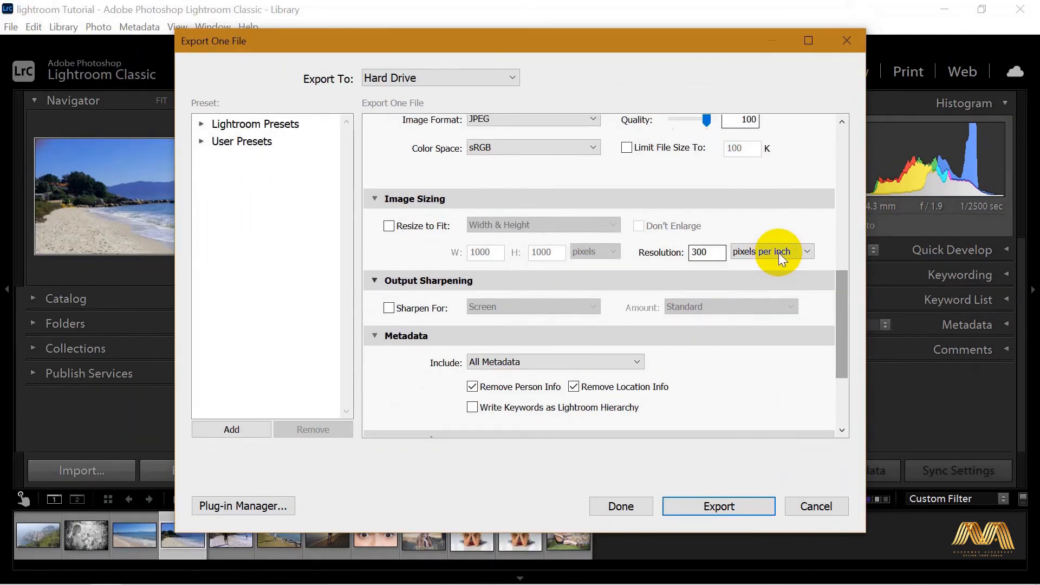
left_click_drag(836, 290, 836, 366)
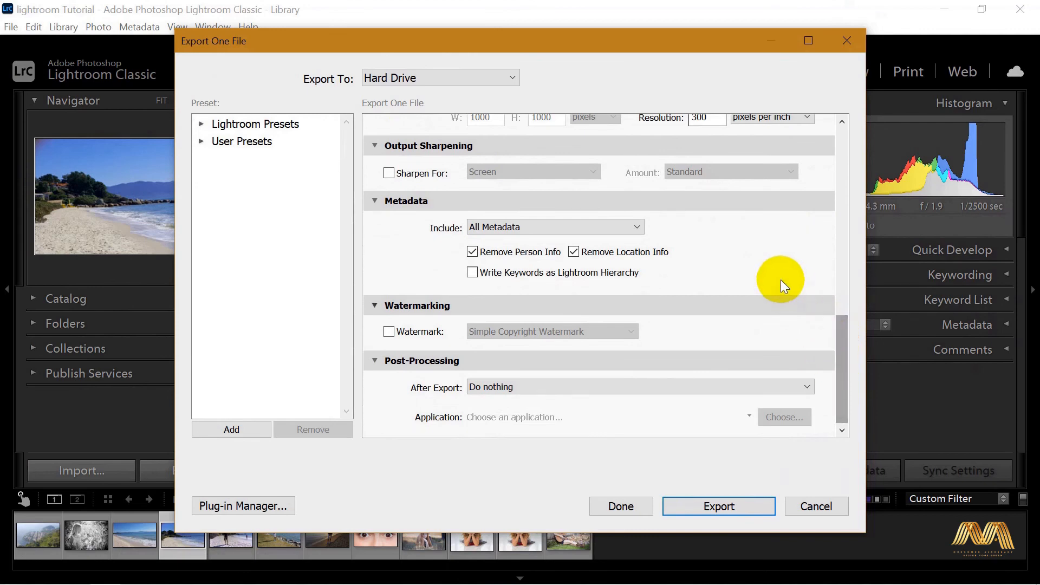
left_click(388, 332)
left_click(621, 330)
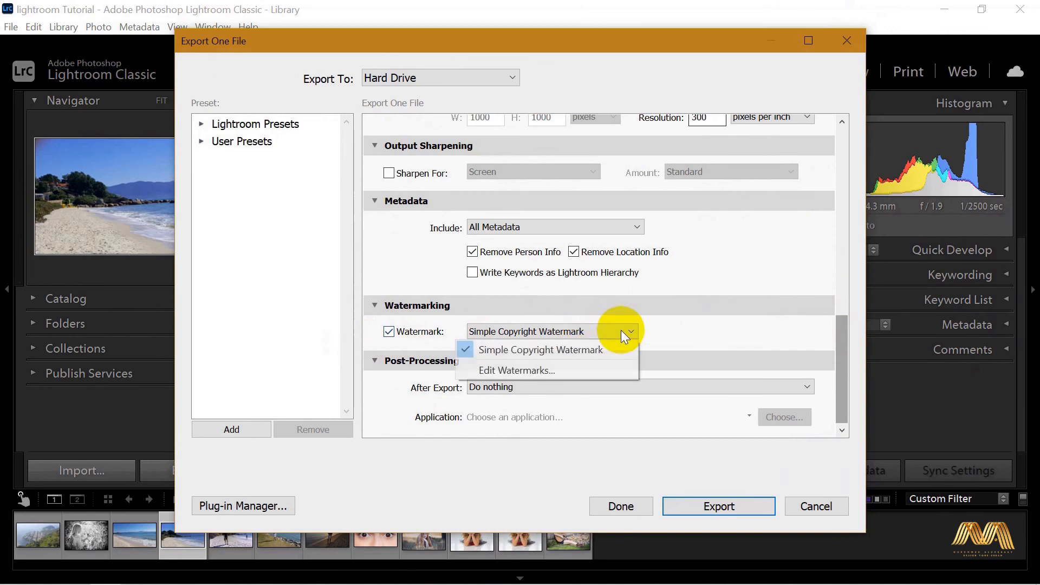
left_click(536, 371)
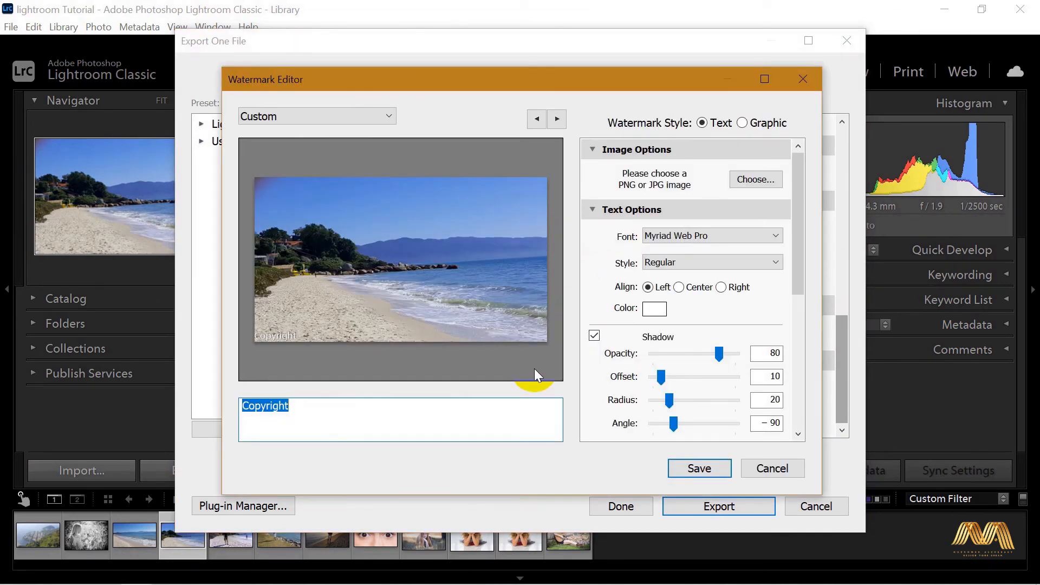
left_click(302, 411)
left_click_drag(301, 411, 232, 411)
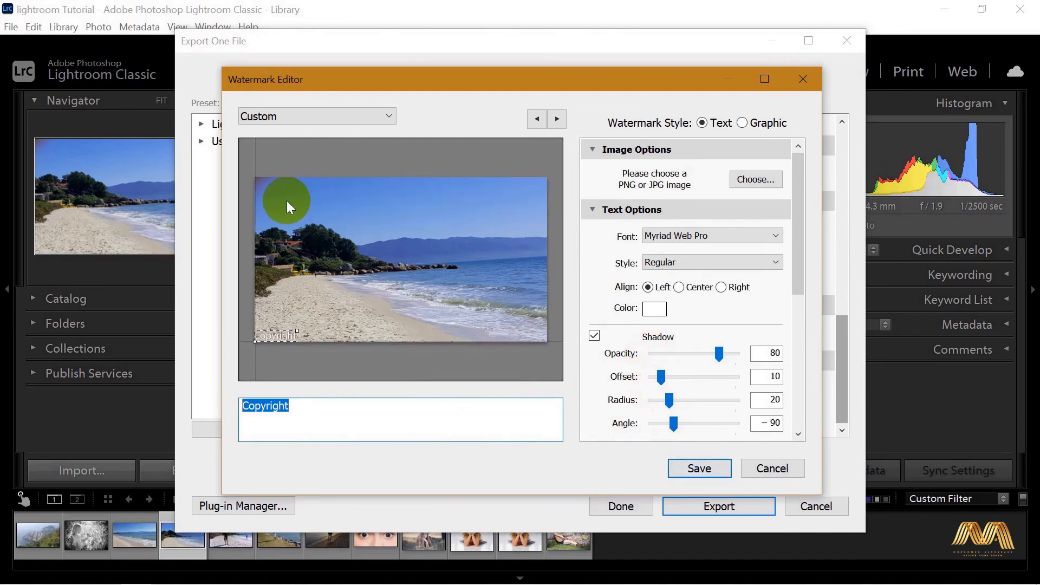
left_click(772, 469)
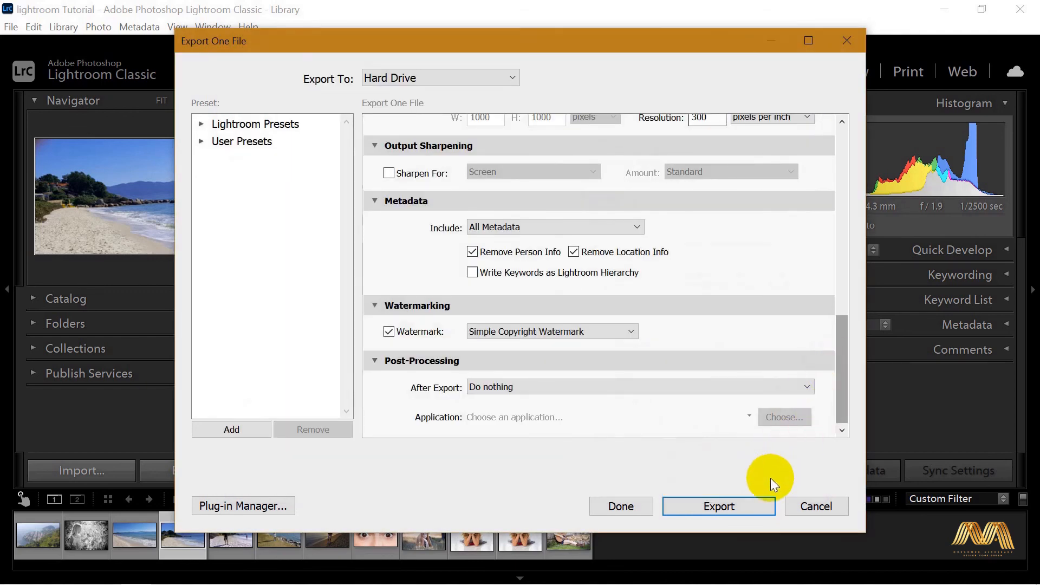
Step: Export the beach photo to the Desktop and open the exported file 7 to check it
left_click(745, 512)
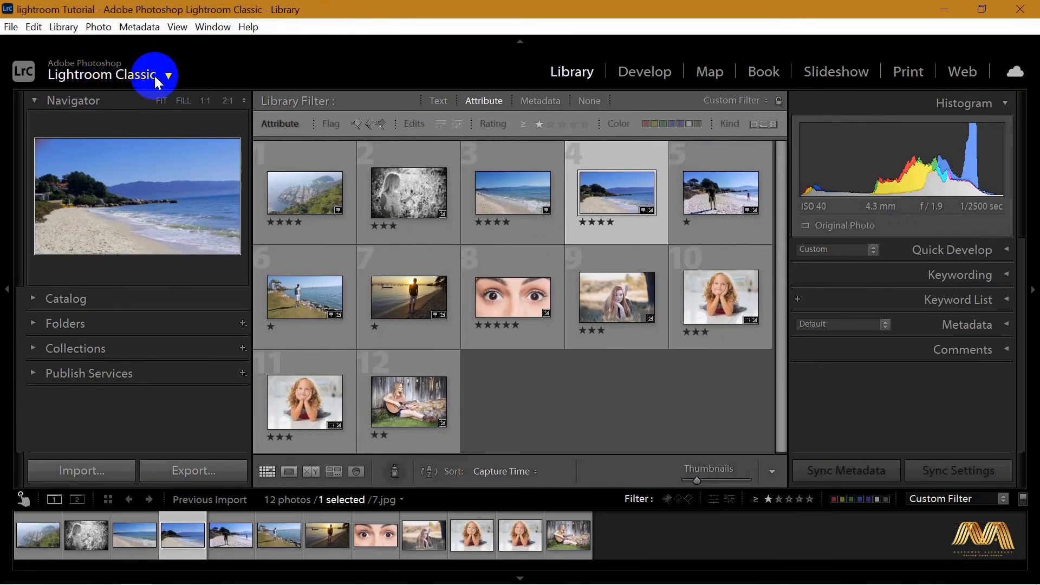
left_click(33, 402)
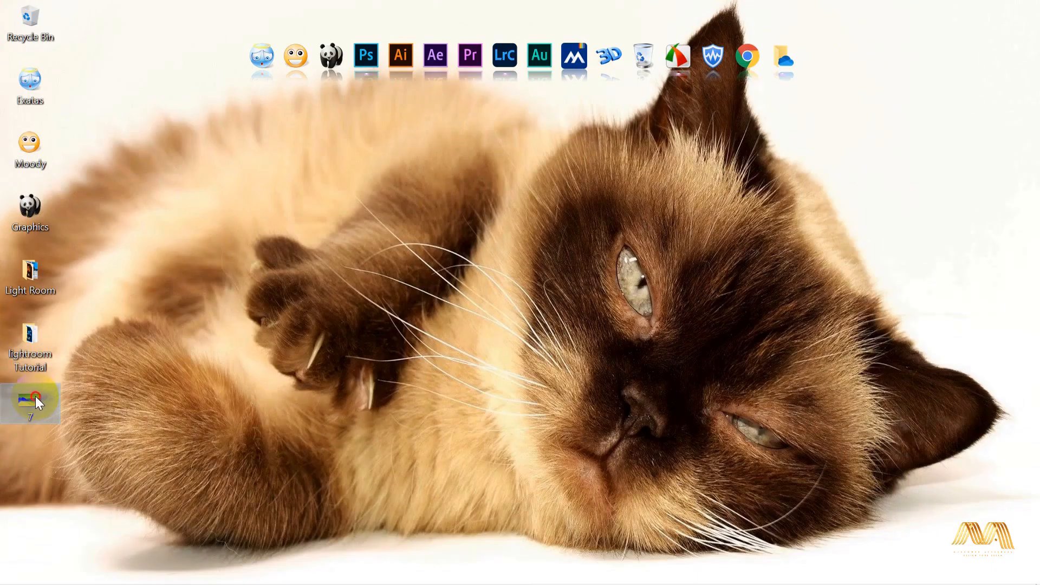
double_click(34, 395)
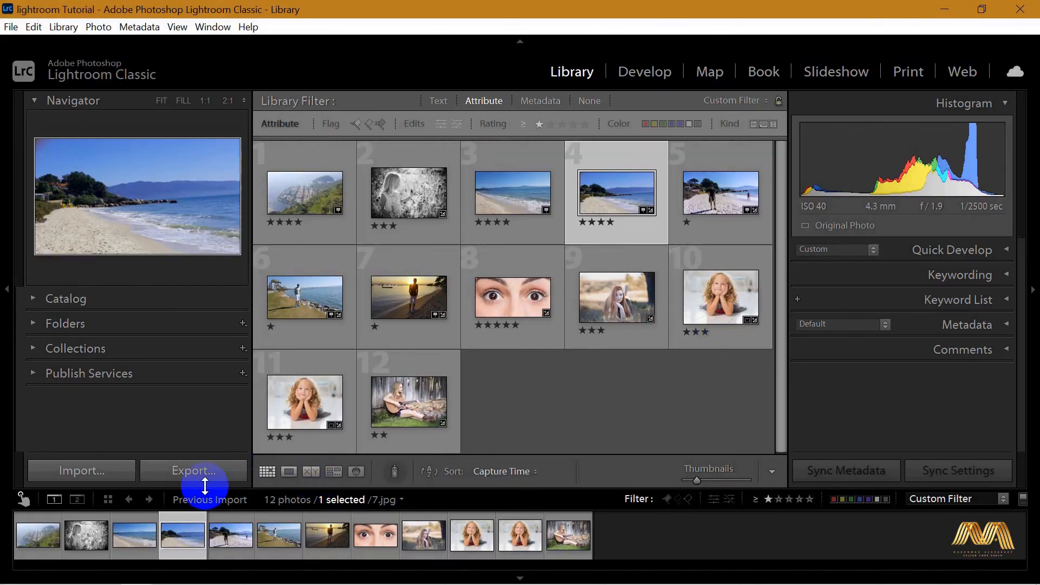
Step: Select all the photos in the filmstrip and export them to the Desktop with the same watermark settings, overwriting the existing 7.jpg
left_click(38, 535)
left_click(86, 535, "shift")
left_click(135, 535, "shift")
left_click(231, 536, "shift")
key("ctrl+a")
left_click(206, 470)
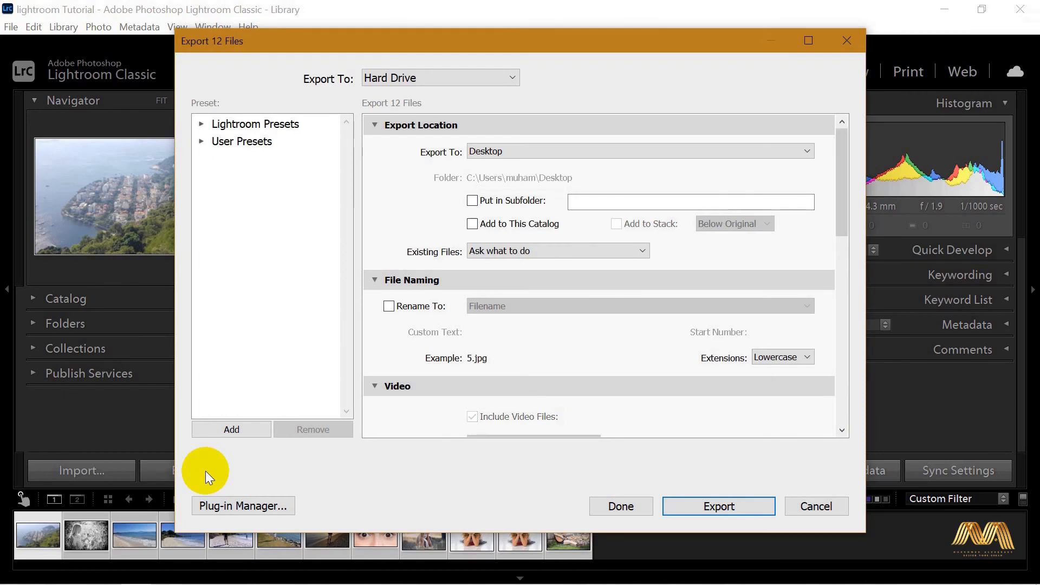
left_click_drag(844, 199, 823, 395)
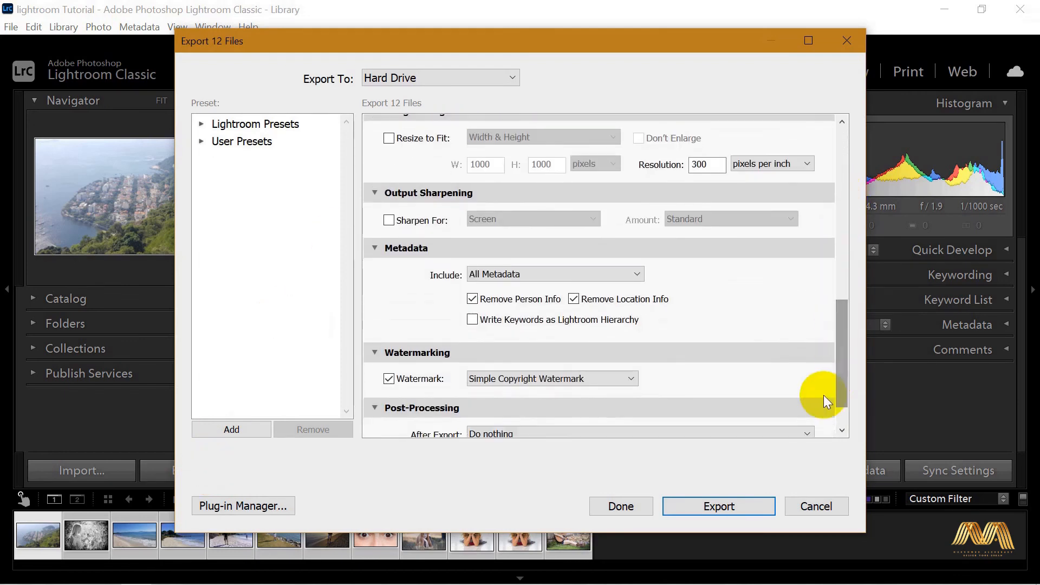
left_click(761, 507)
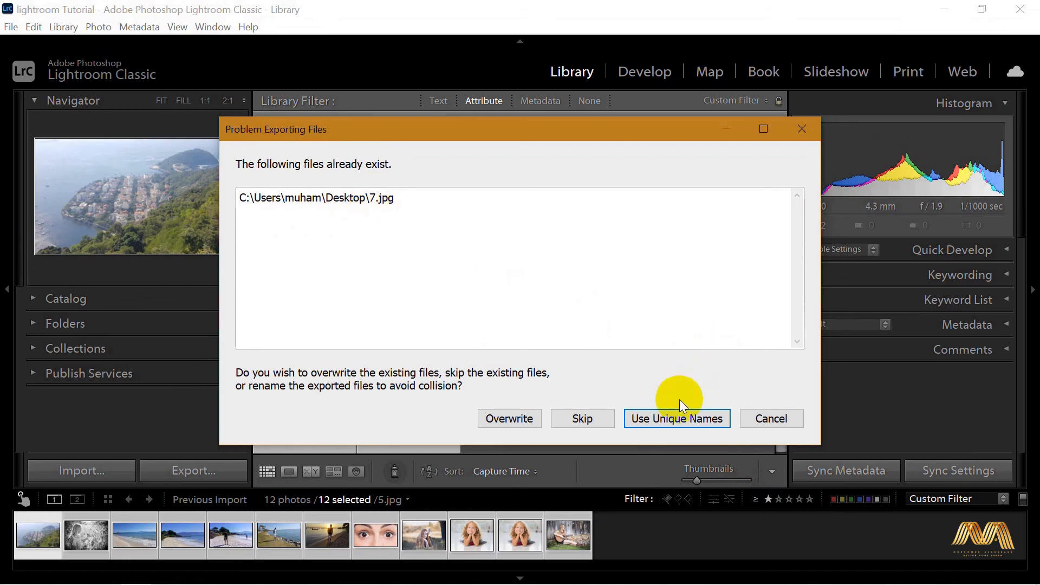
left_click(515, 421)
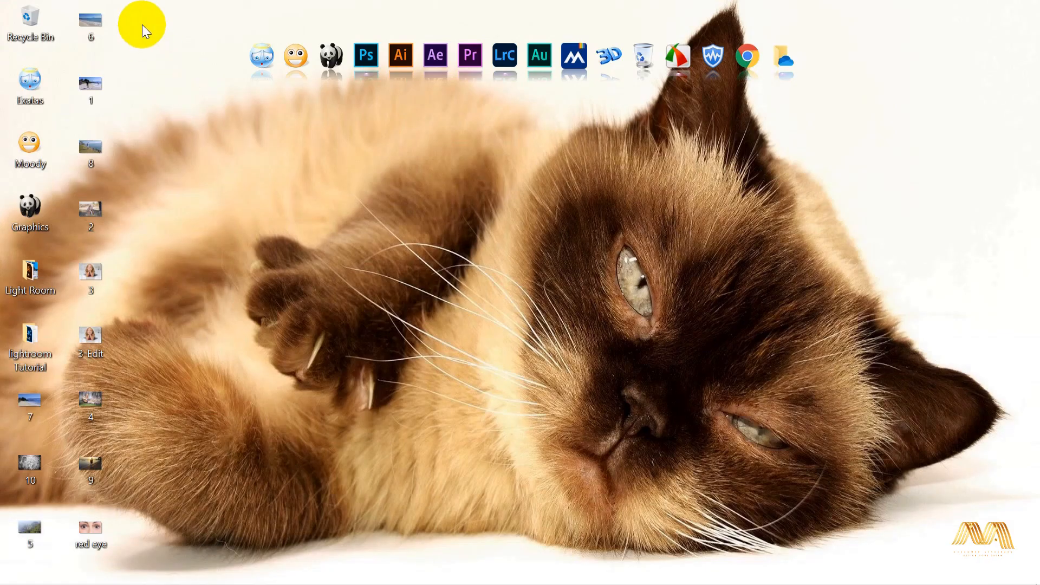
Step: Mark the exported photos on the desktop to check them, and switch back to Lightroom Classic
left_click_drag(136, 12, 93, 551)
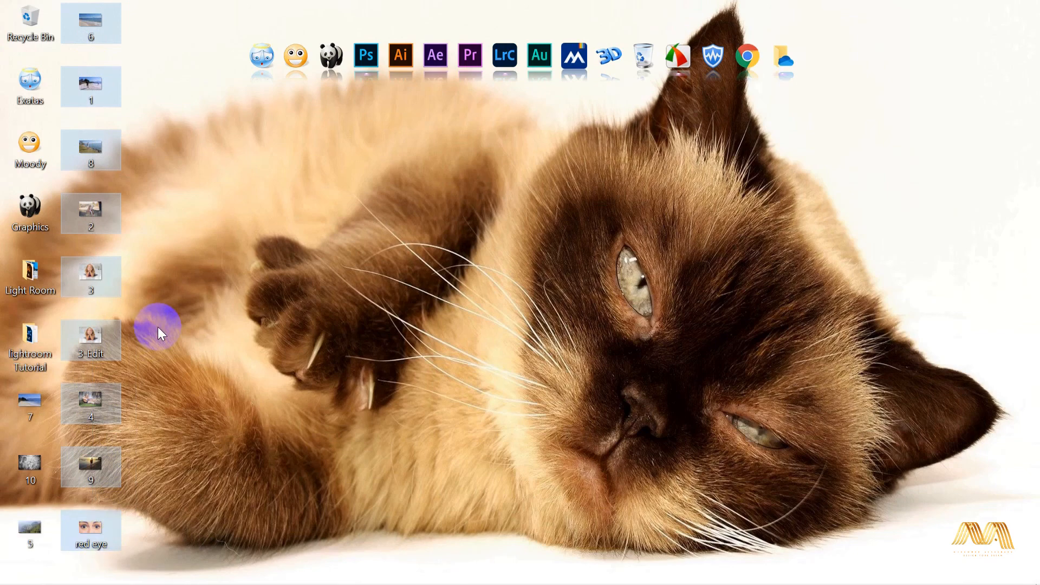
left_click(502, 65)
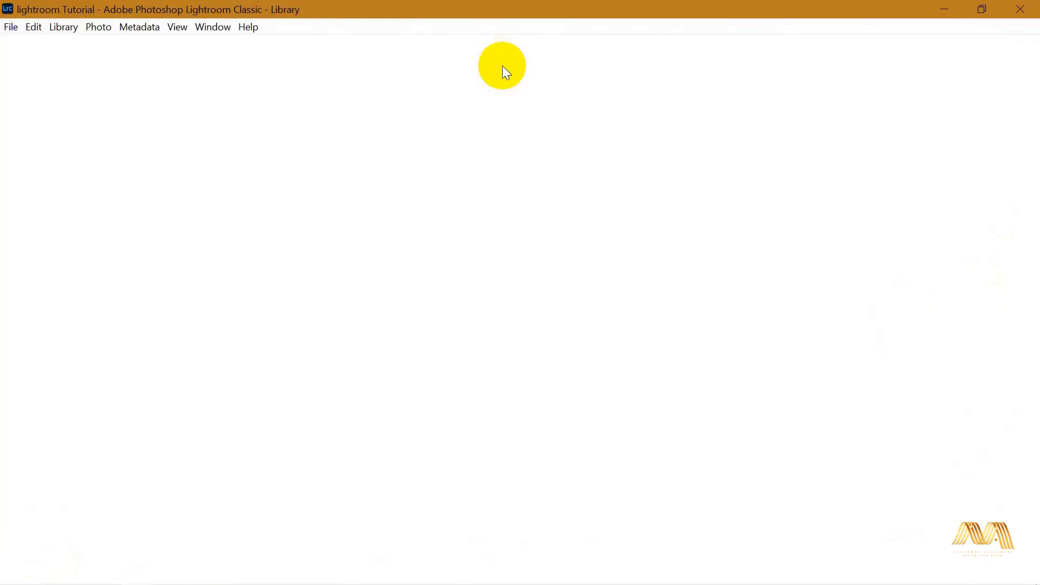